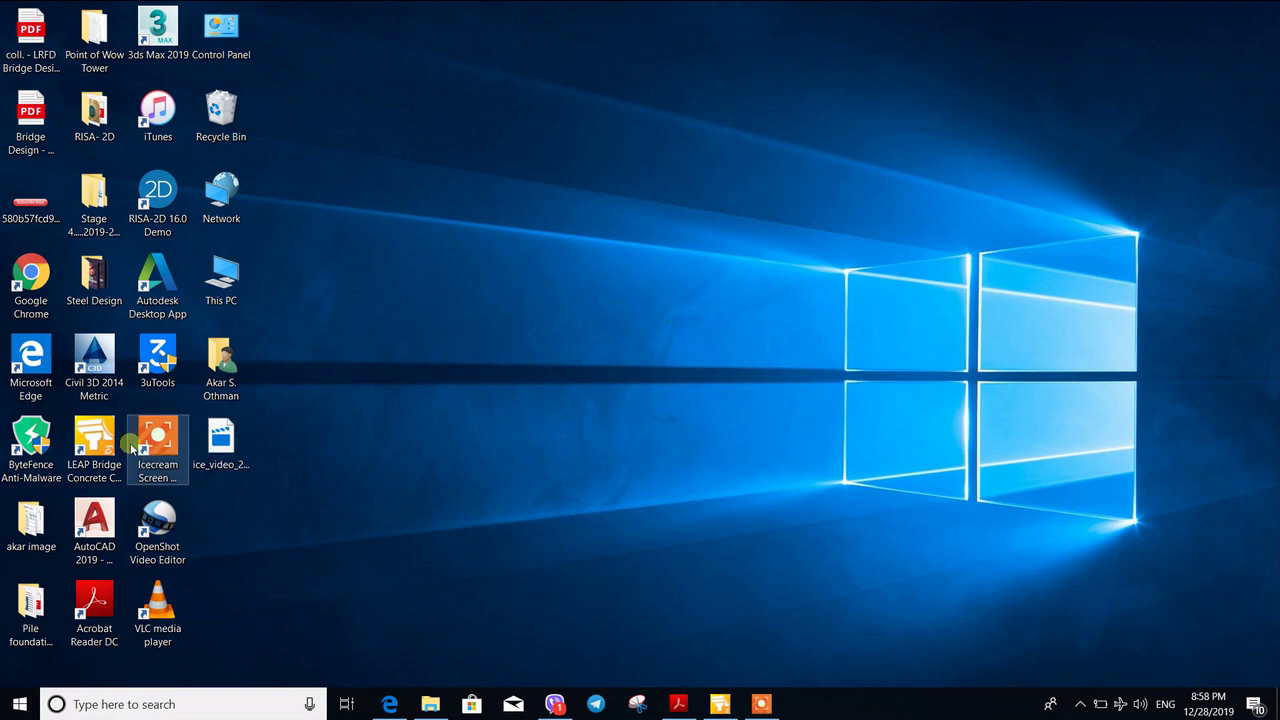
Step: Switch to LEAP Bridge Concrete and maximize its window
click(94, 445)
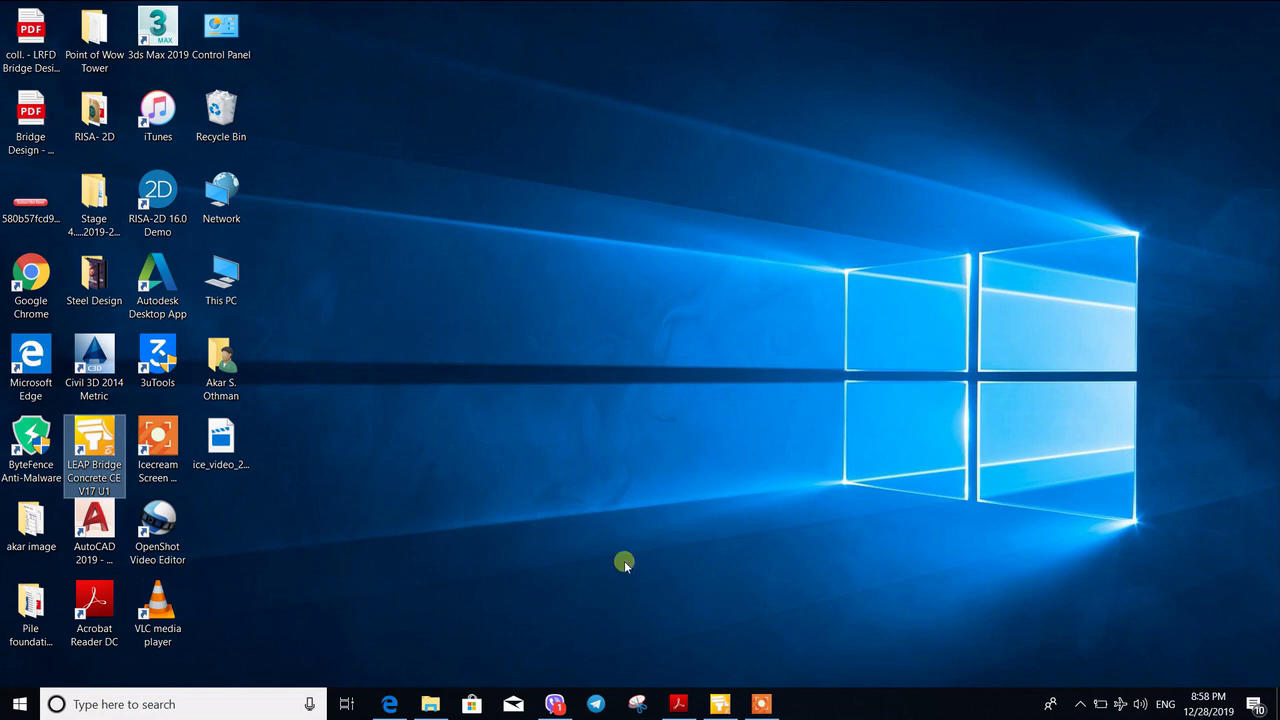
click(720, 704)
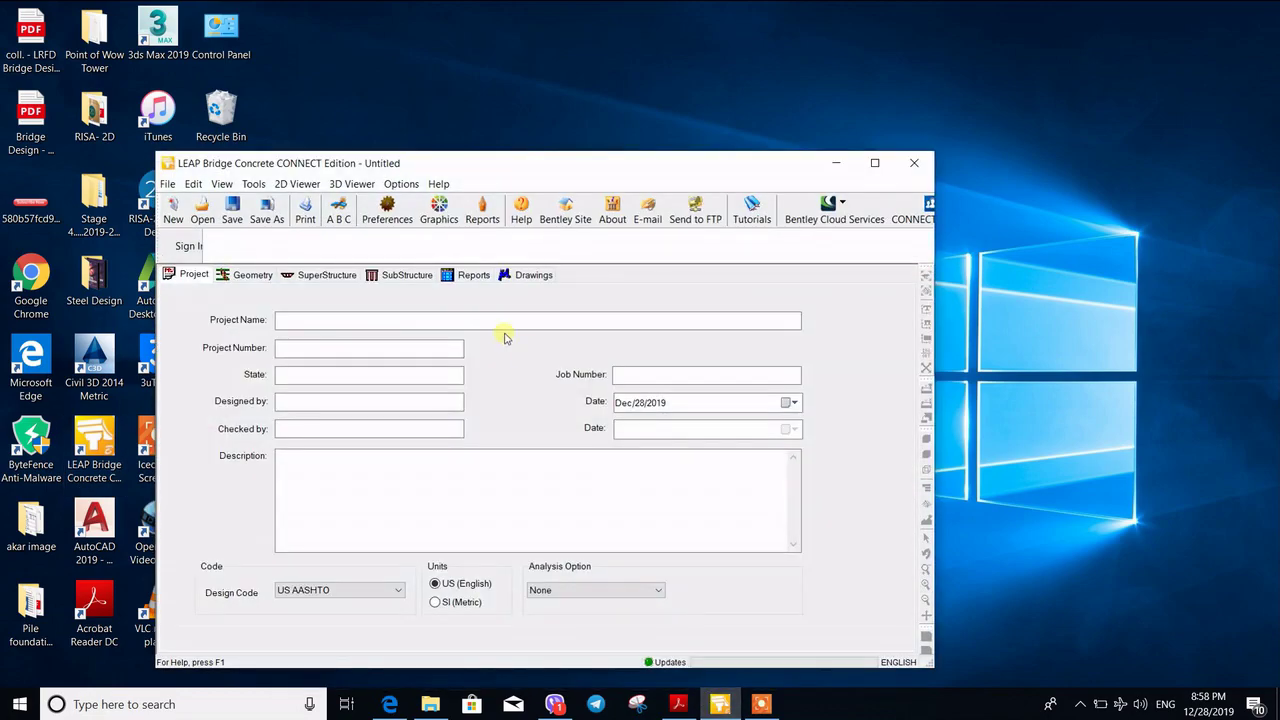
click(874, 163)
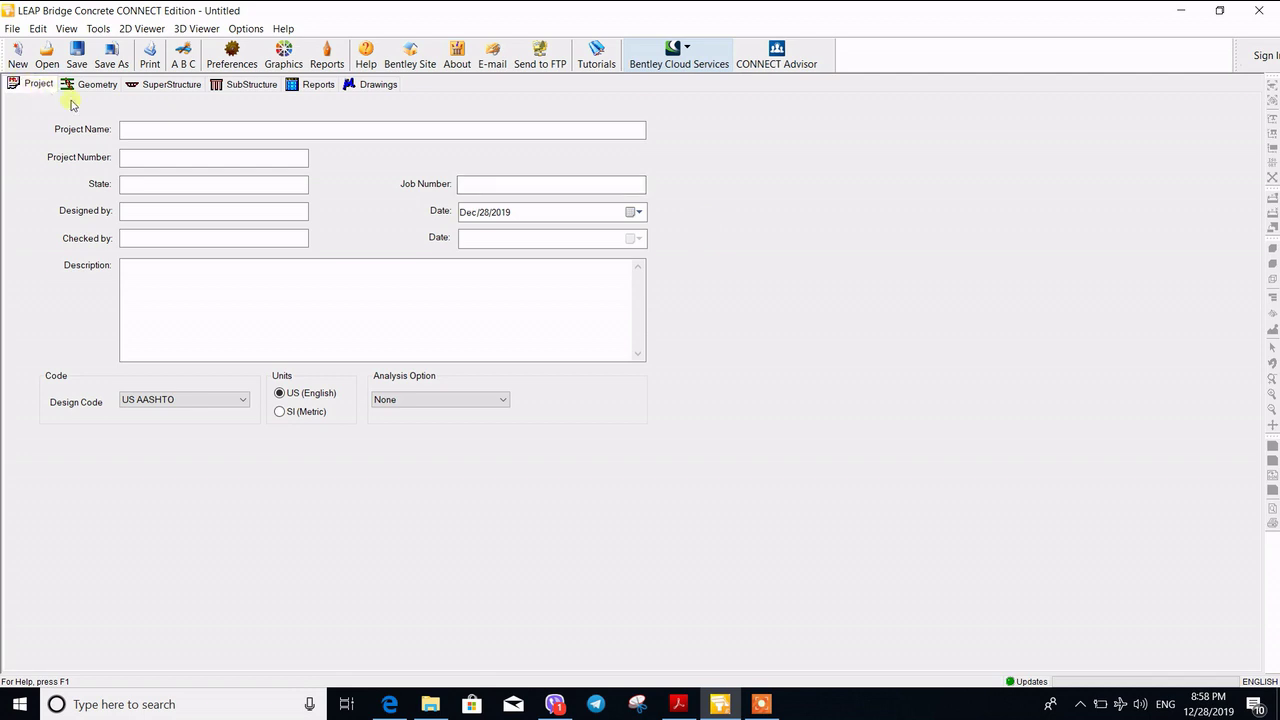
Step: Enter "bridge in kurdstan" as the project name, 1 as the project number and "irbil" as the state
click(134, 129)
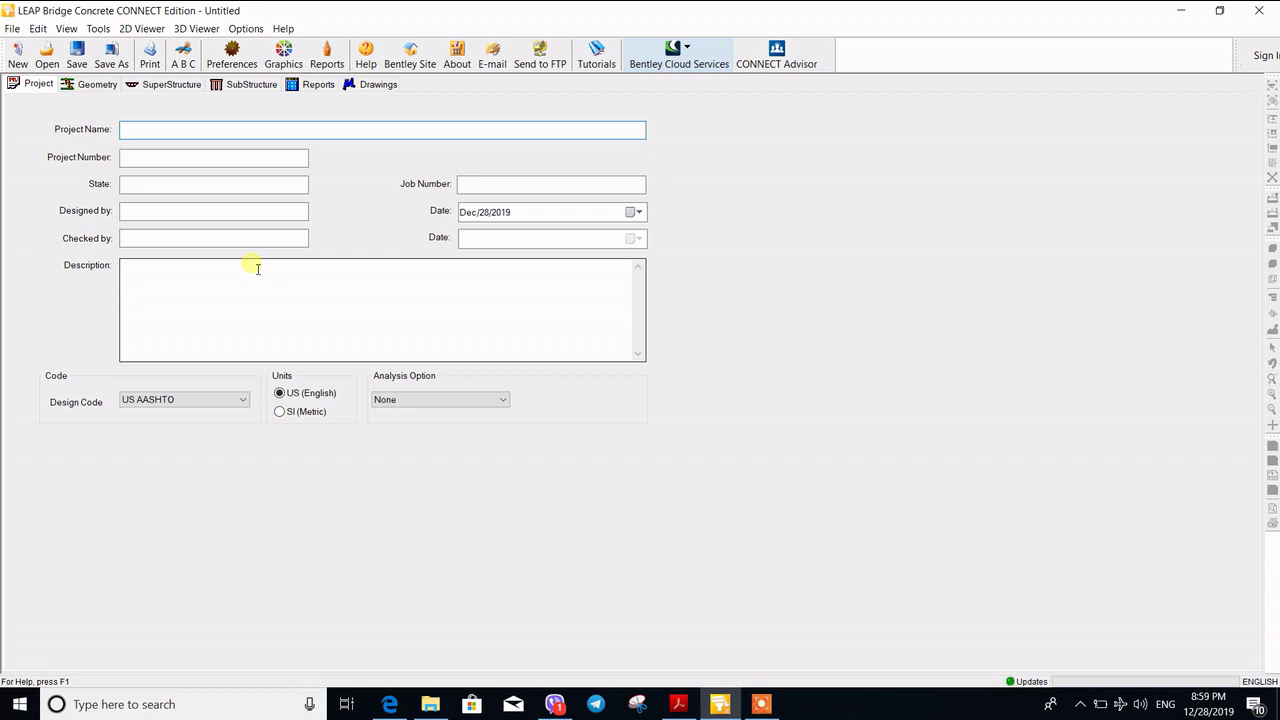
text(bridge in kurdstan)
click(184, 162)
text(1)
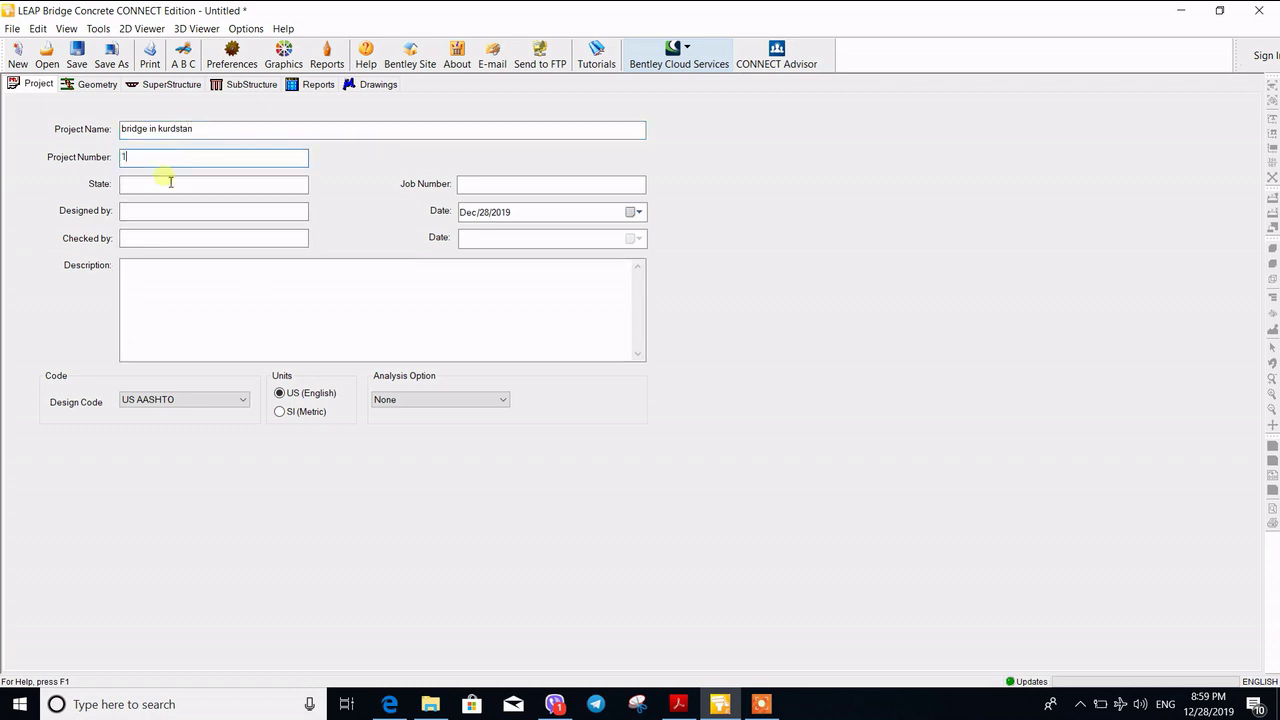
click(168, 186)
text(irbil)
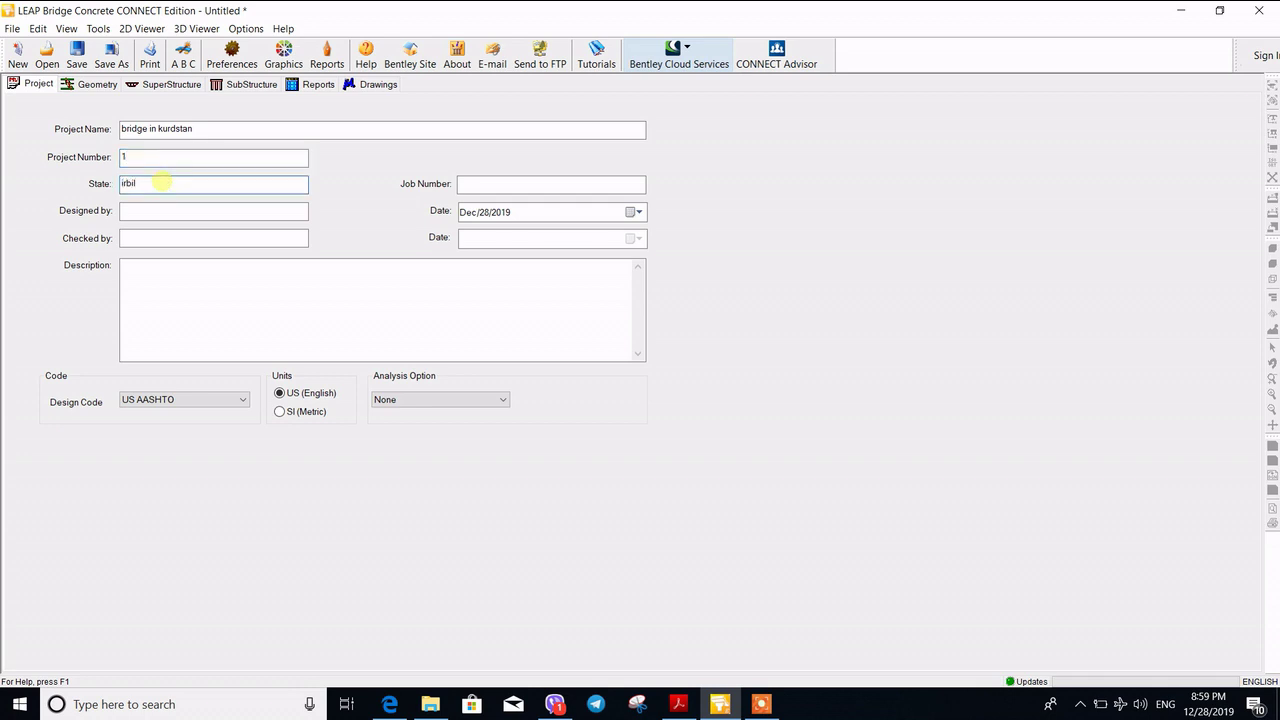
Step: Fill in the designer's and checker's names and set the job number to 1
click(157, 211)
text(a)
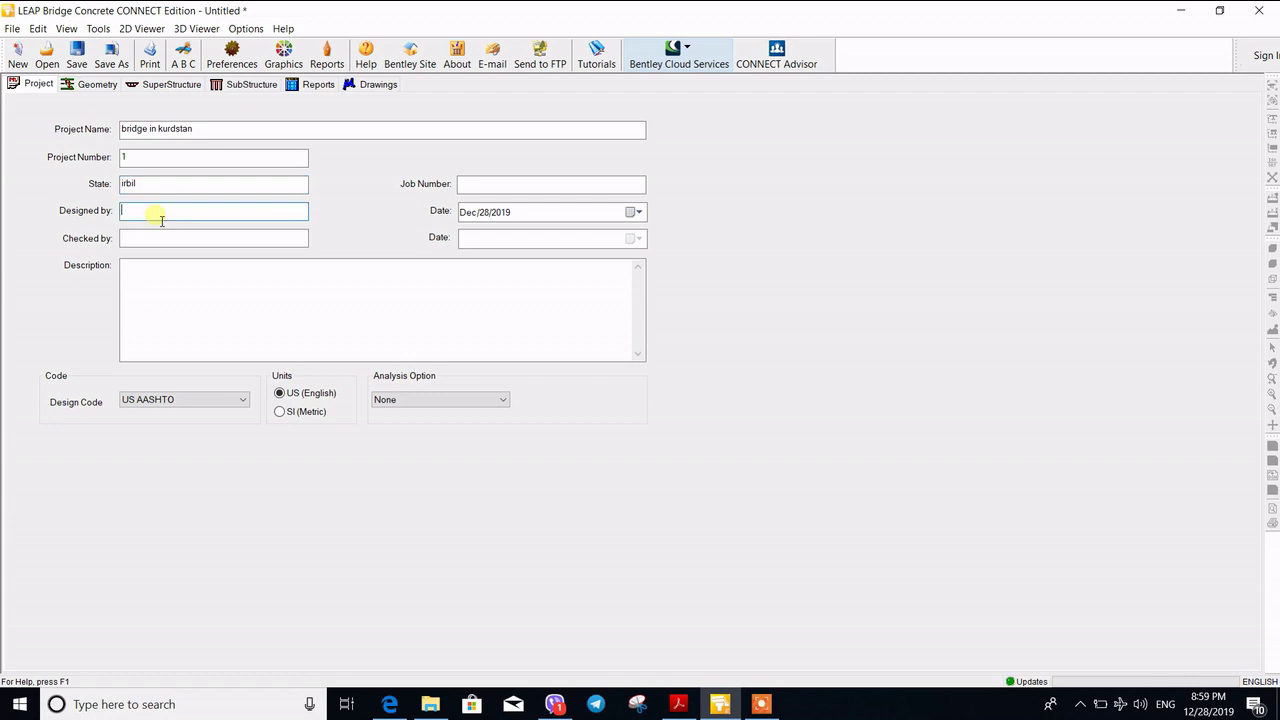
text(kar)
click(150, 238)
text(ahmed)
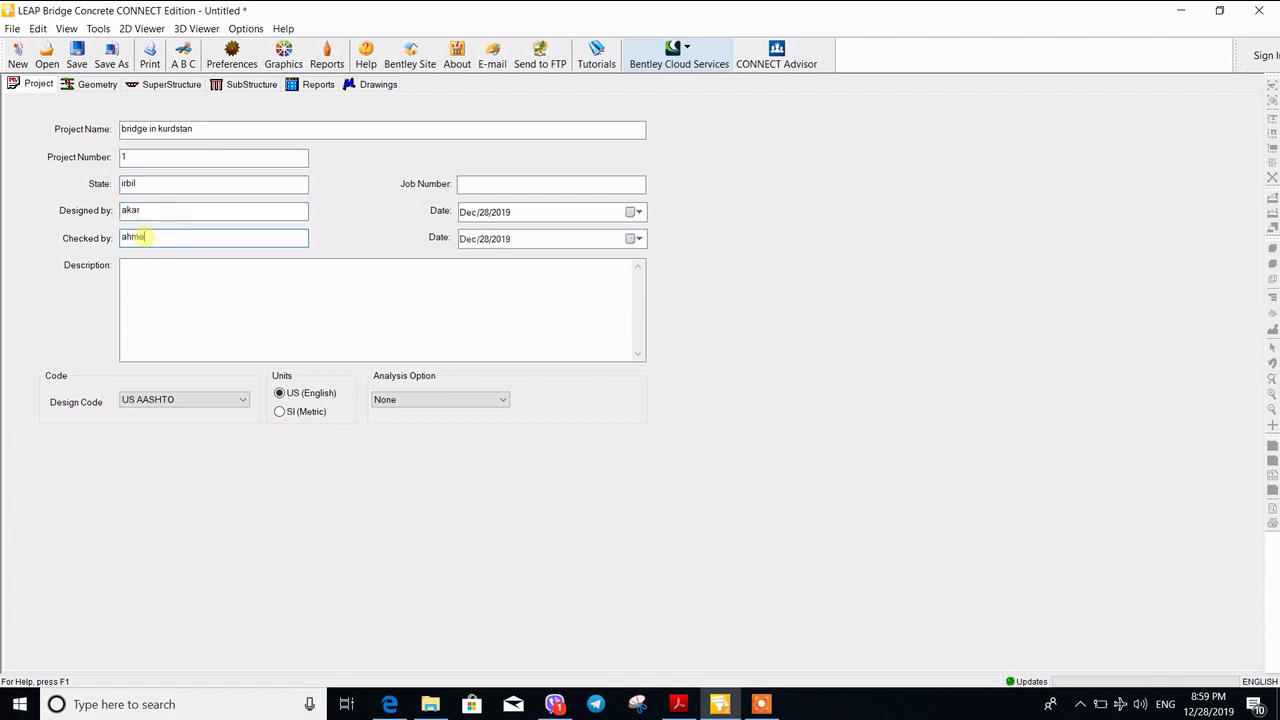
click(474, 189)
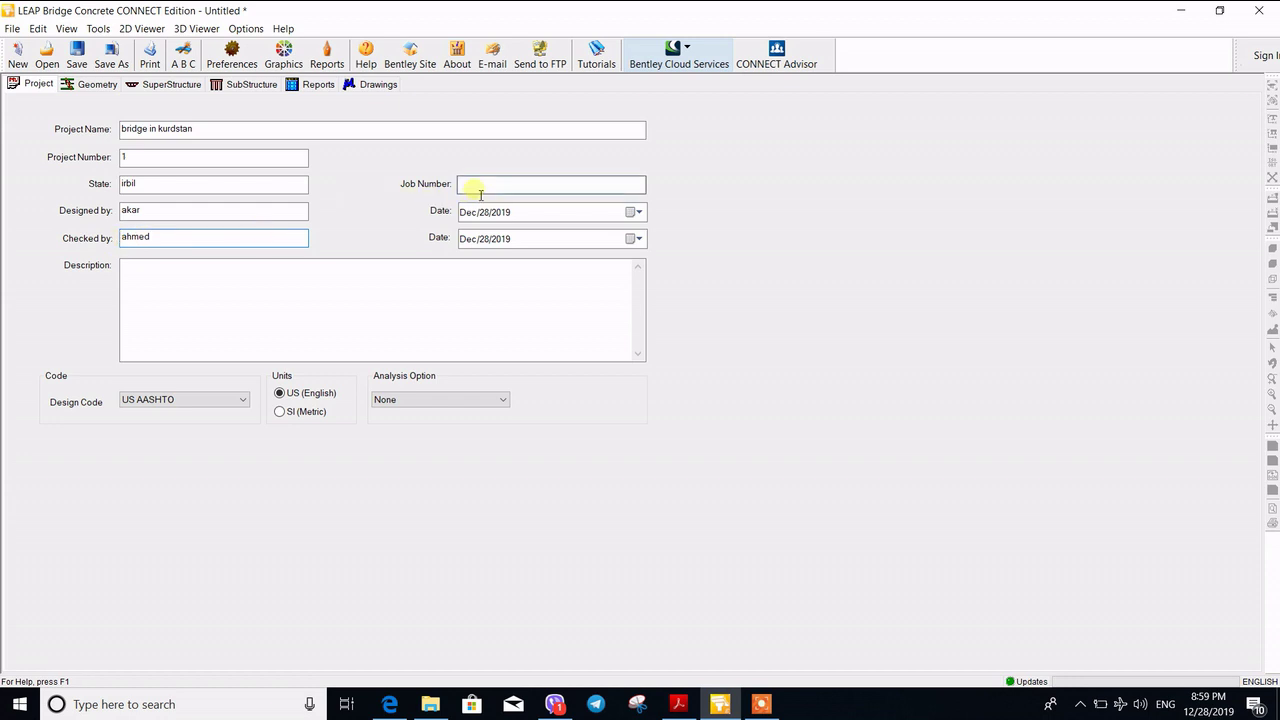
text(1)
Step: Set the design code to US AASHTO and view the AASHTO LRFD Bridge Design Specifications PDF in Acrobat Reader
click(229, 402)
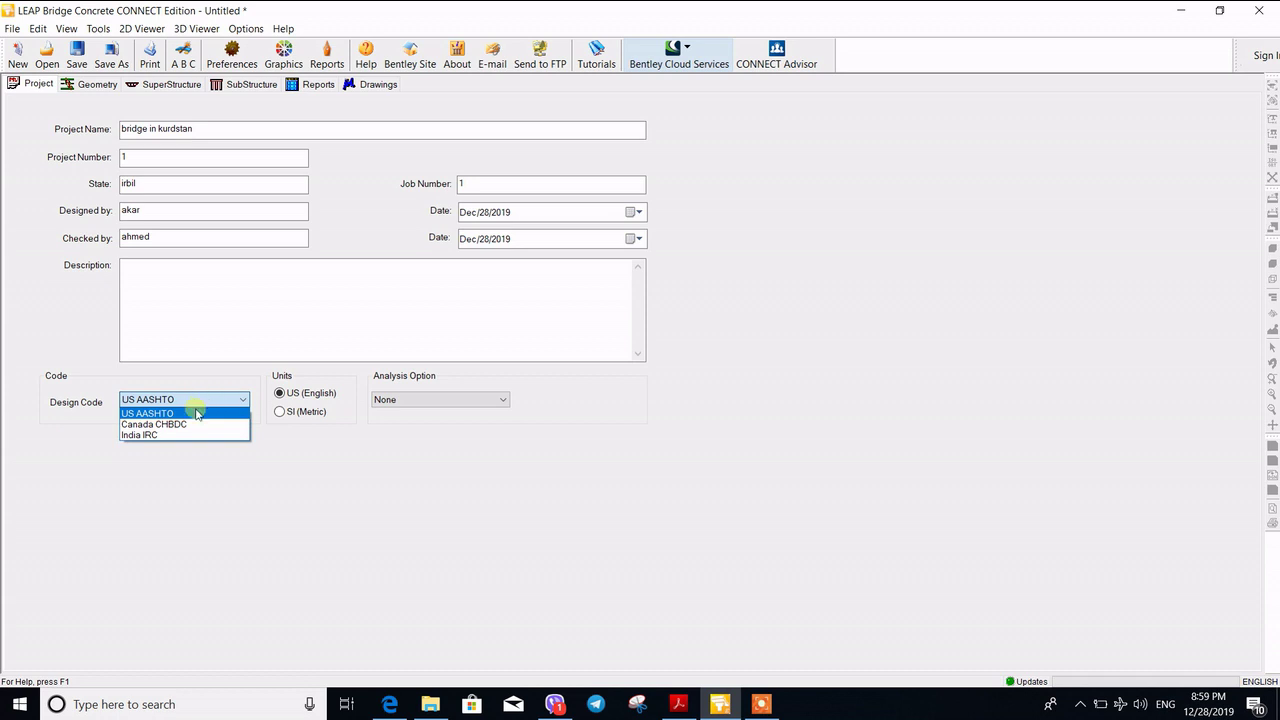
click(194, 413)
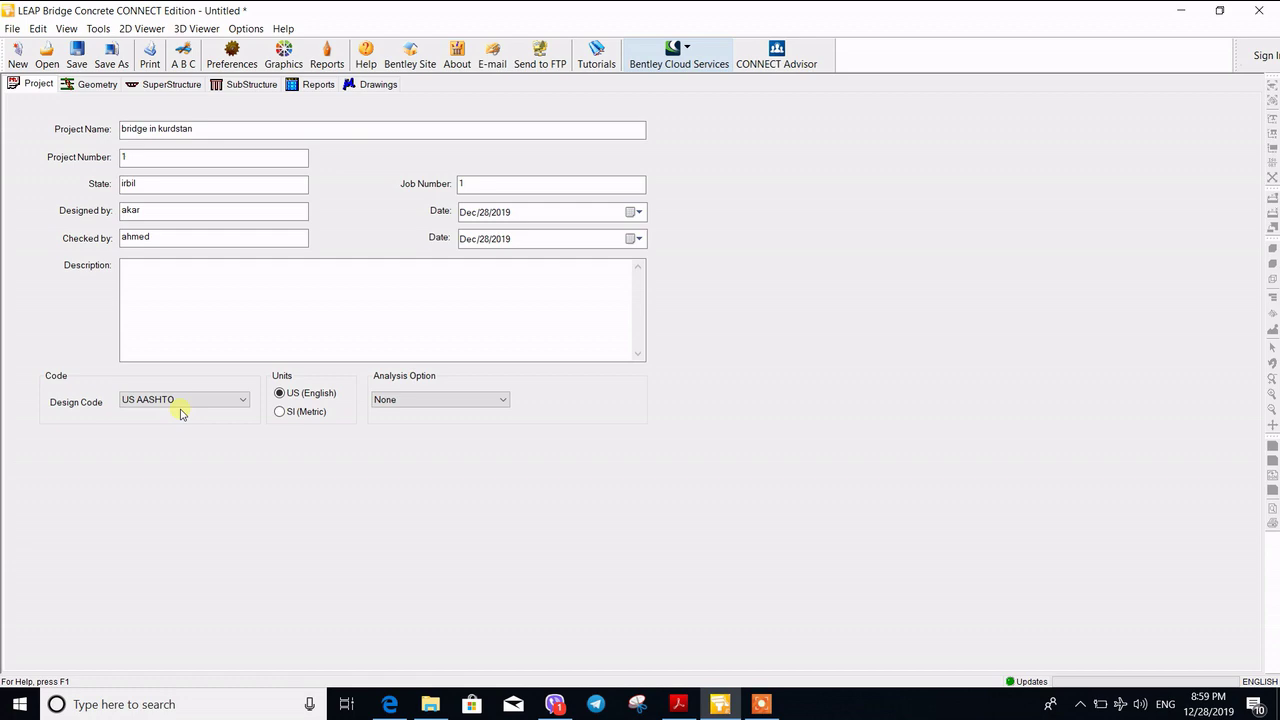
click(678, 704)
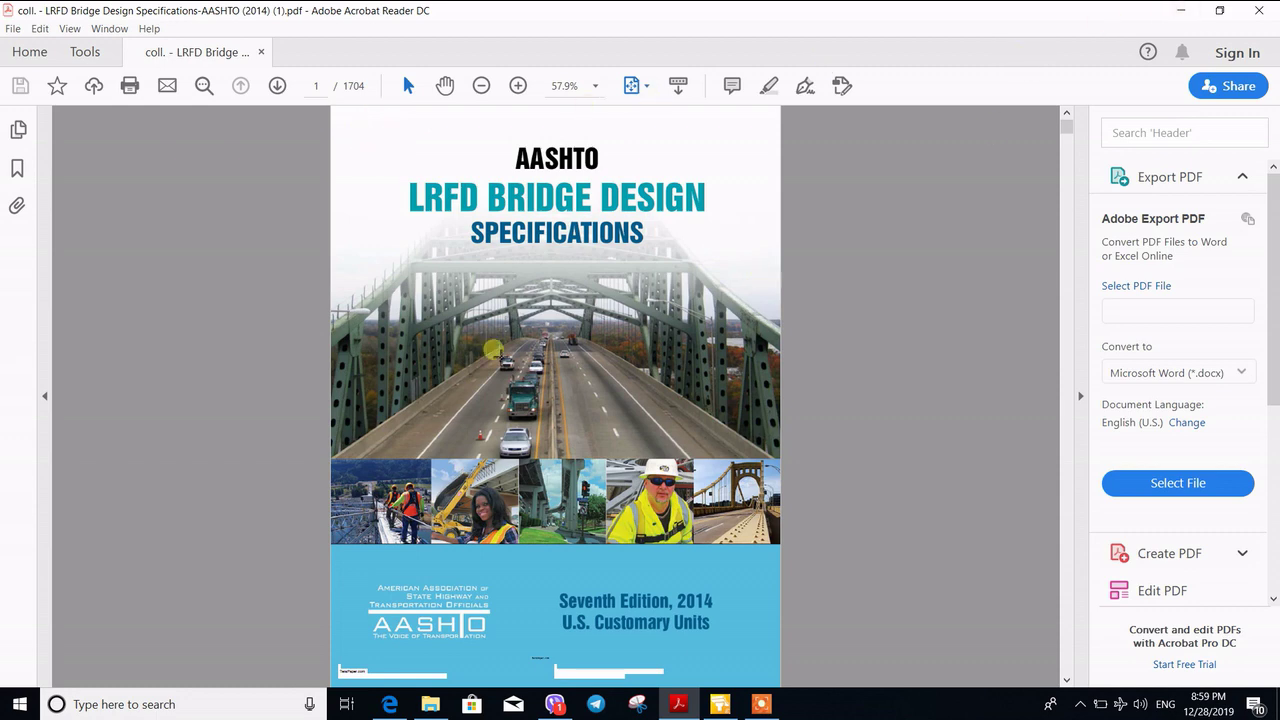
click(1178, 14)
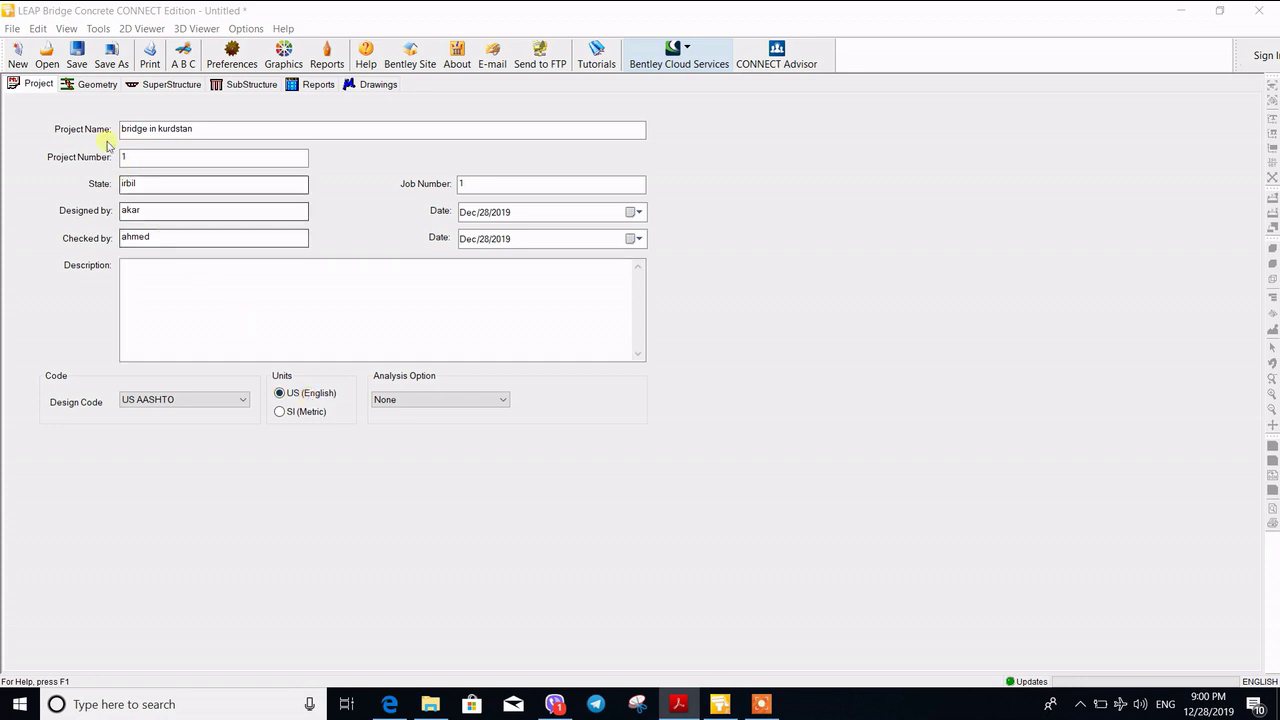
Step: Start defining the bridge geometry with a Prestressed Girders superstructure and 1 span
click(100, 85)
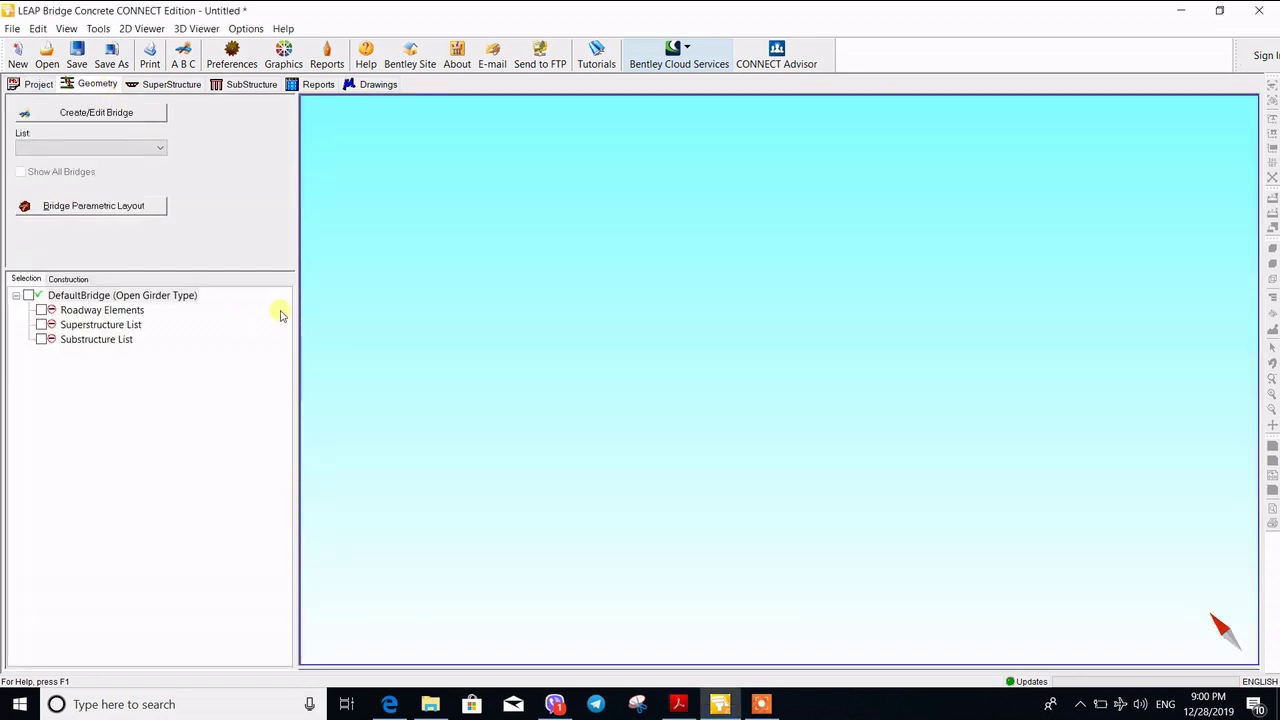
click(135, 118)
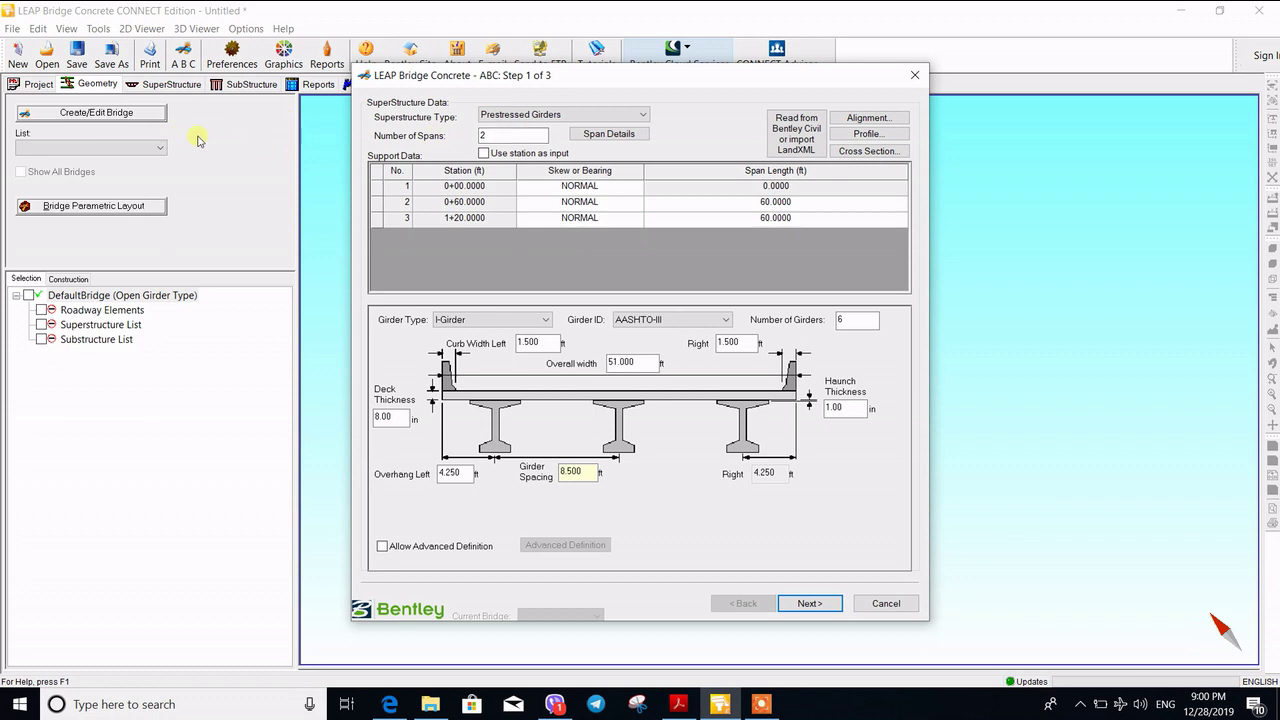
click(644, 116)
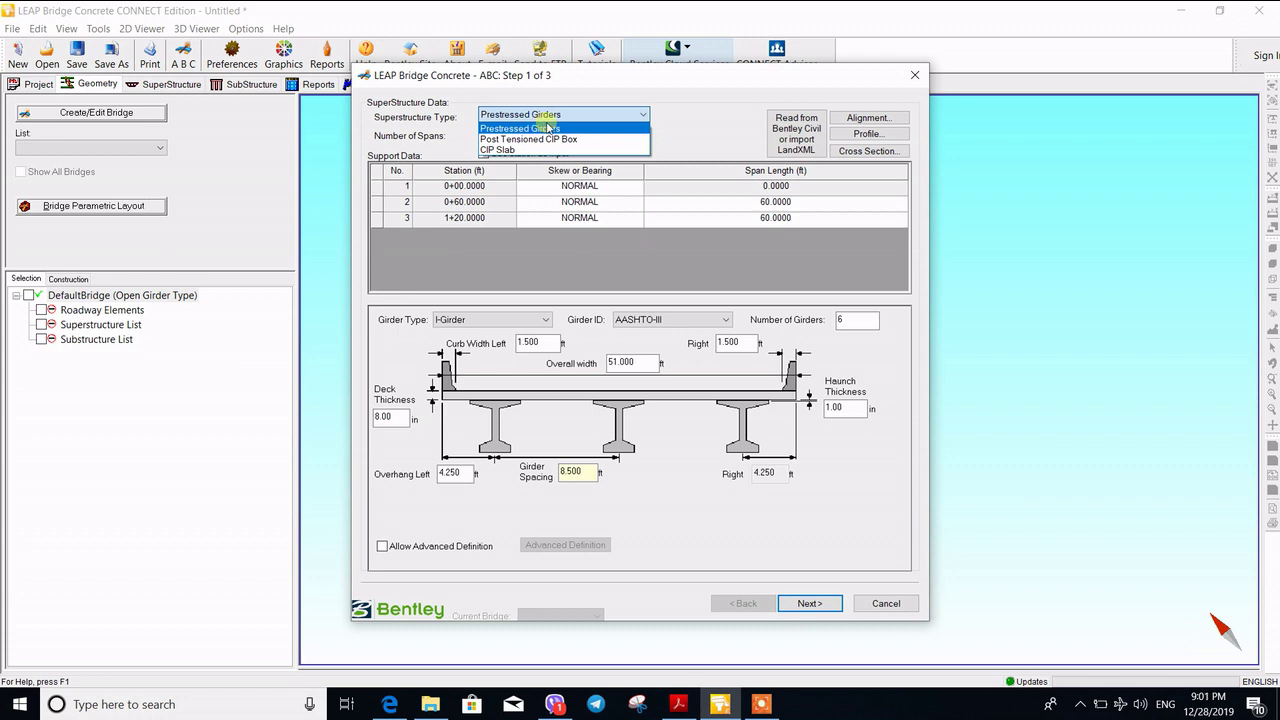
click(540, 128)
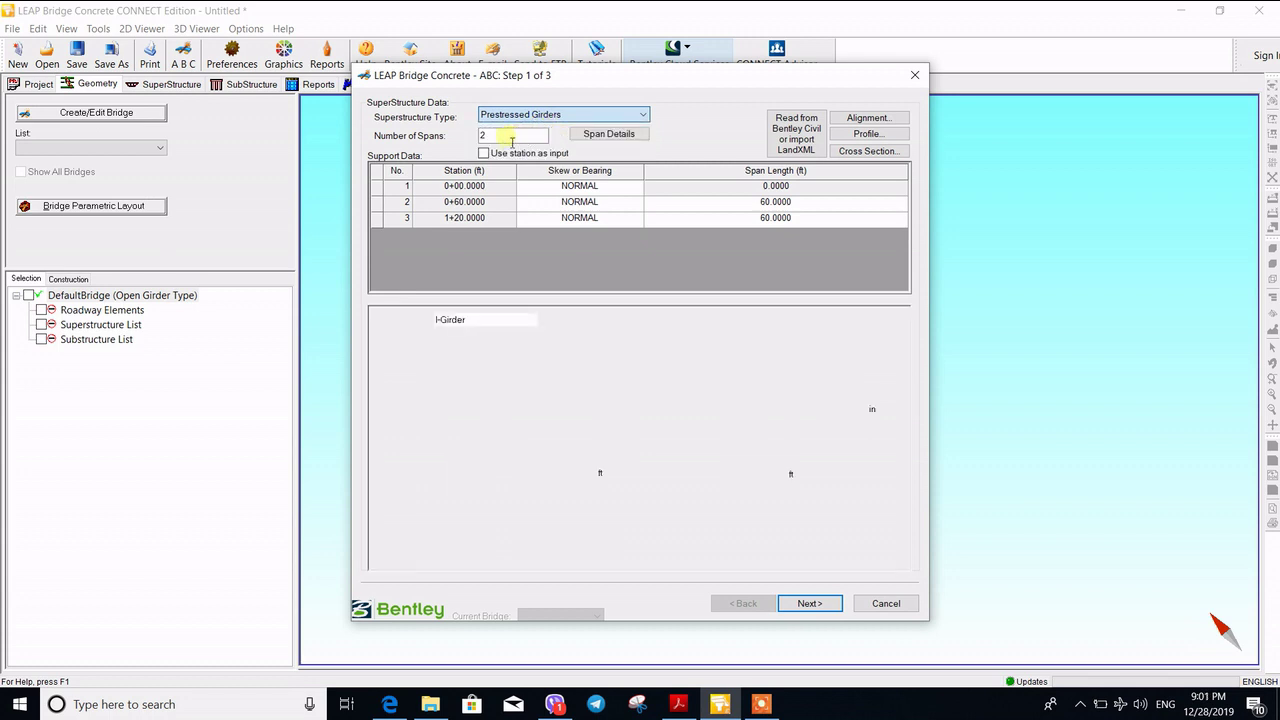
drag(505, 135, 463, 146)
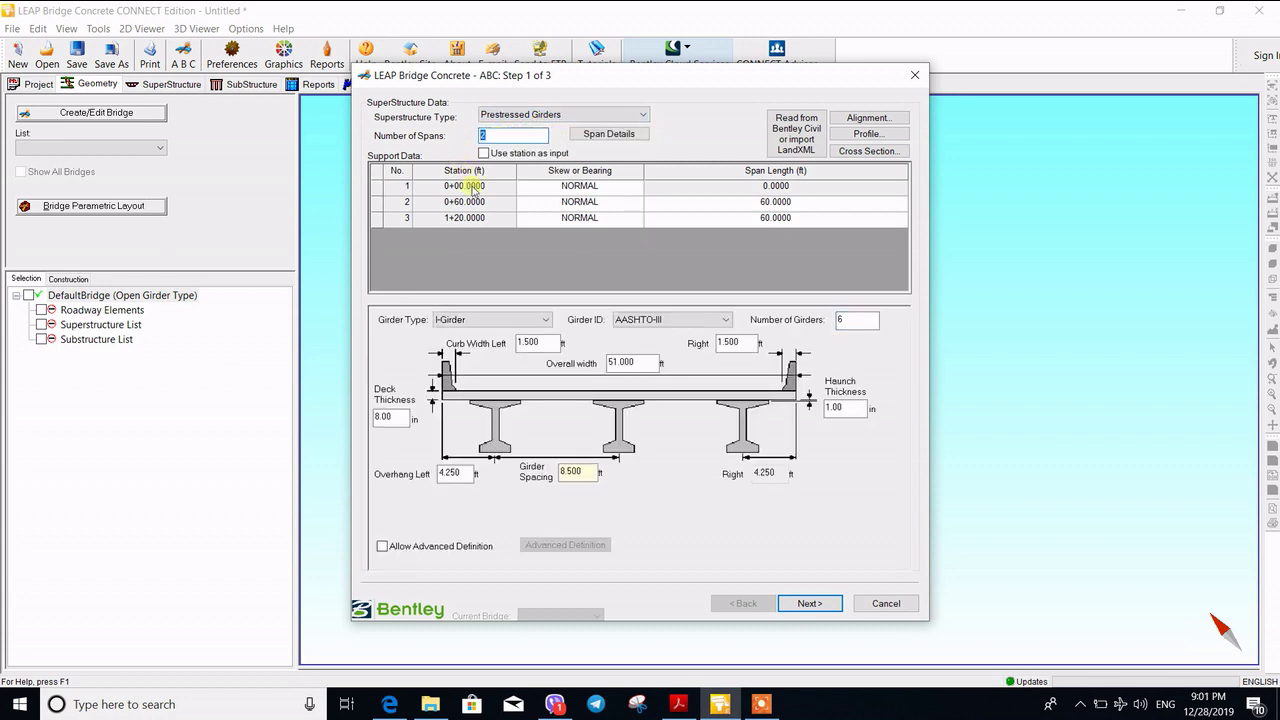
text(1)
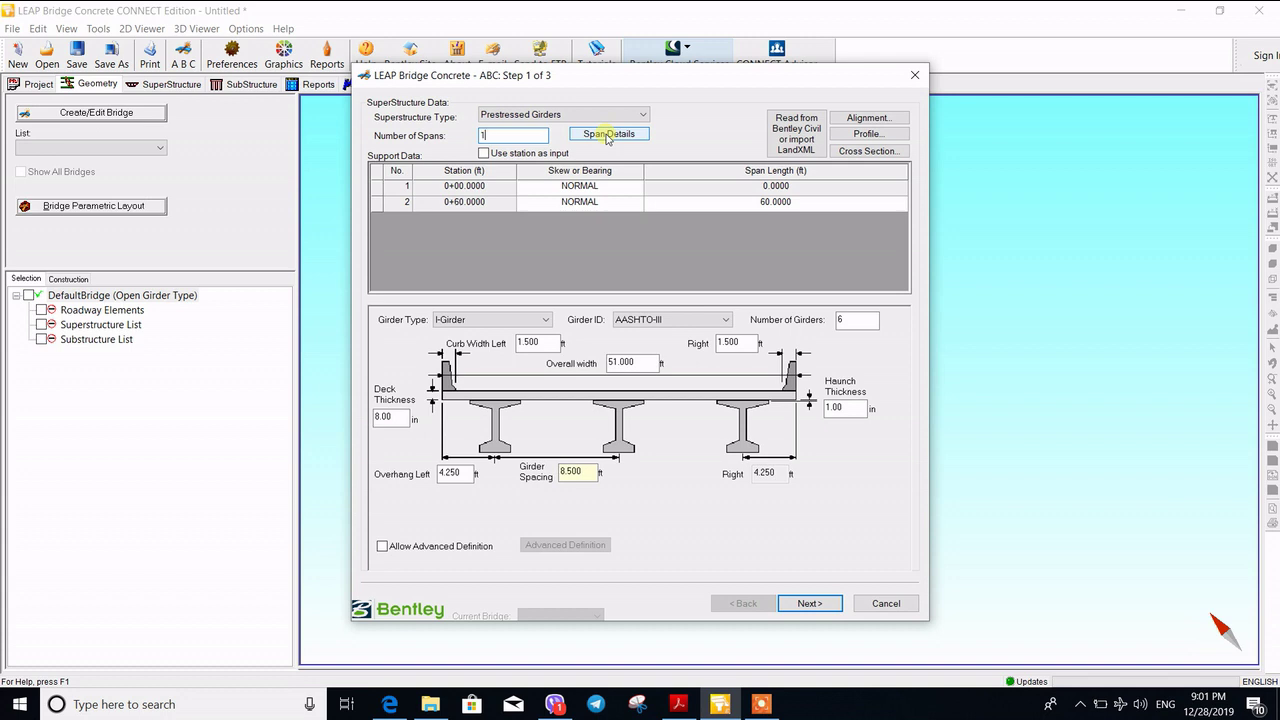
click(565, 187)
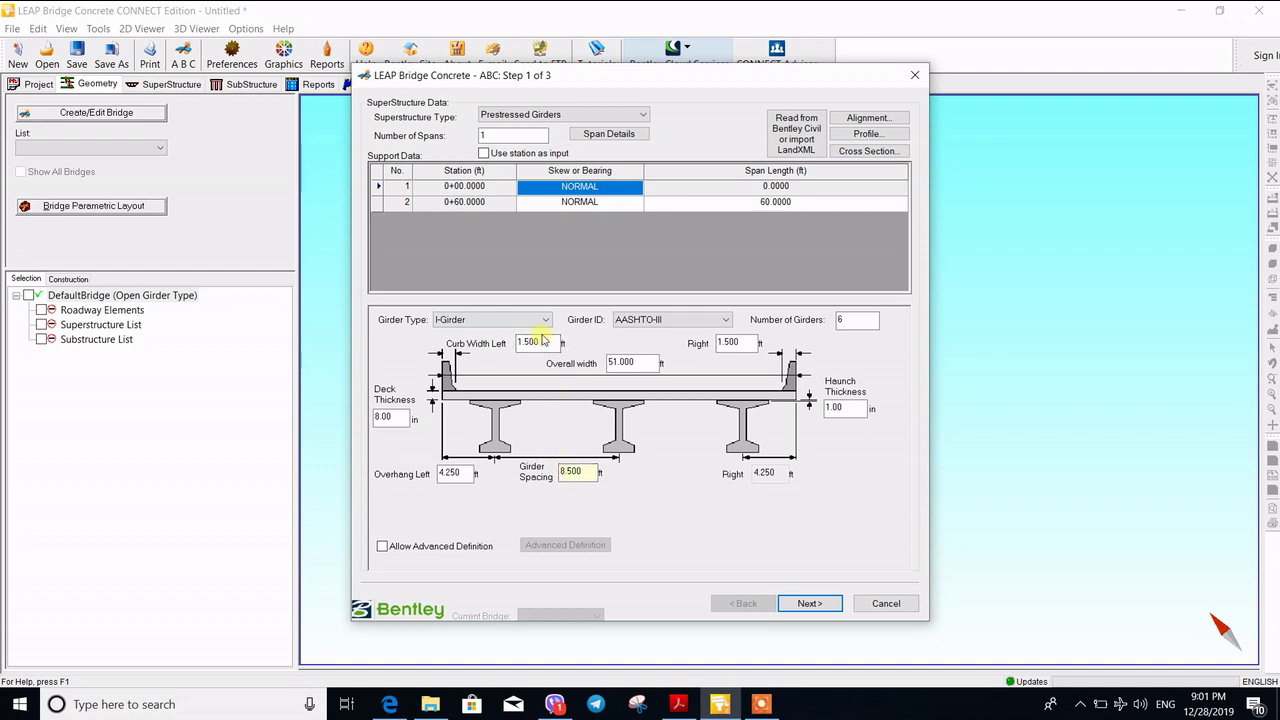
Step: Open 1.PREL278 - Geometry.pdf from the Bridge Project folder, closing the duplicate copy, and read the bridge's start and end stations
click(430, 704)
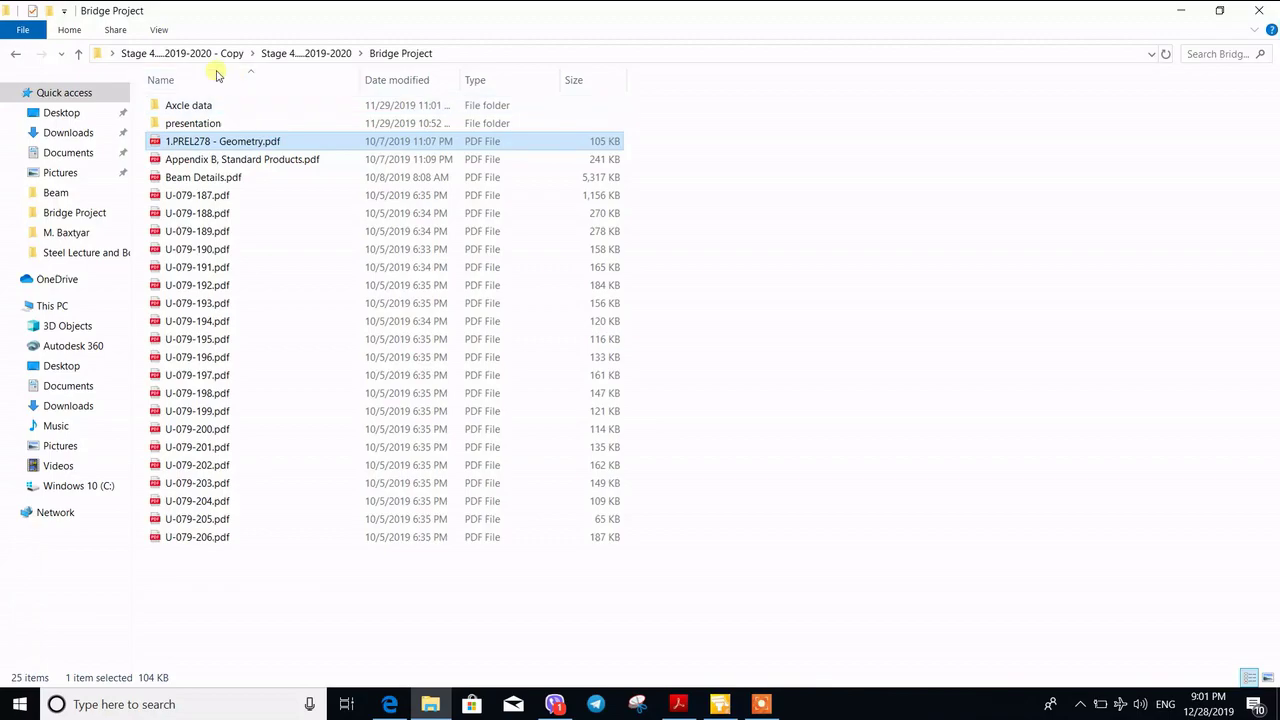
double_click(200, 143)
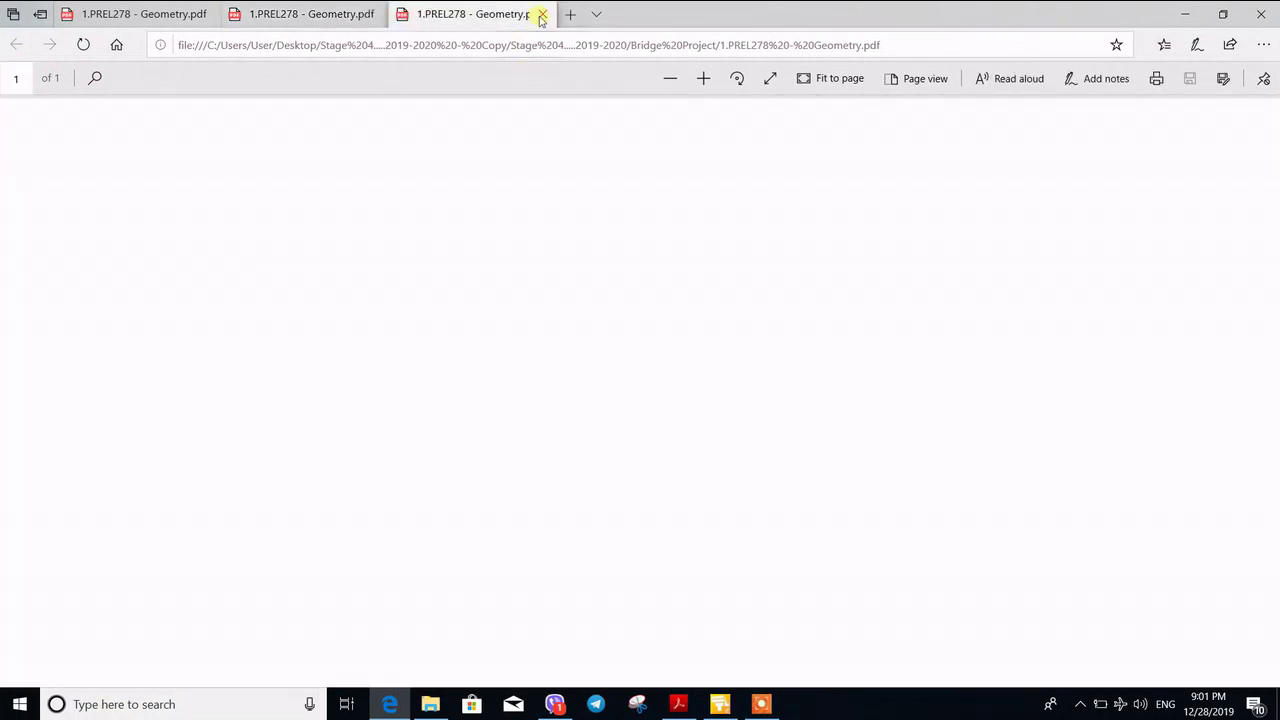
click(541, 15)
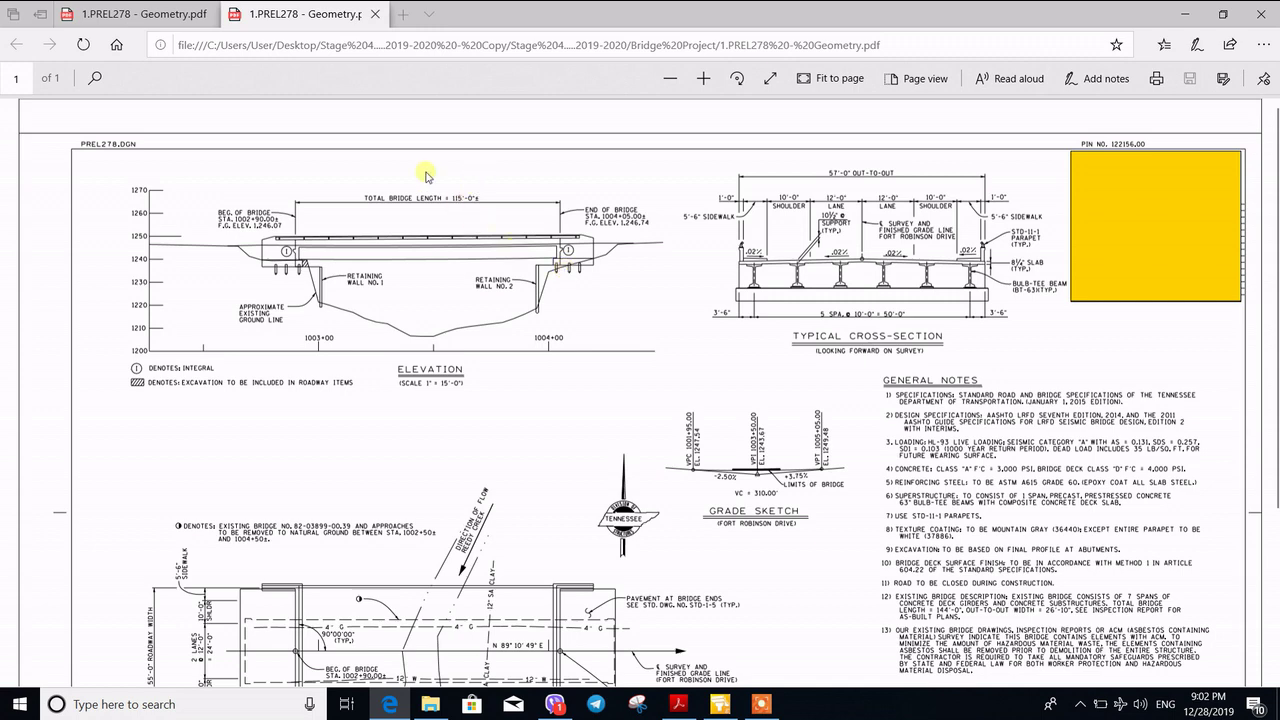
Step: Back in LEAP Bridge Concrete, use stations as input and set the two supports to stations 1002+90 and 1004+05
click(720, 704)
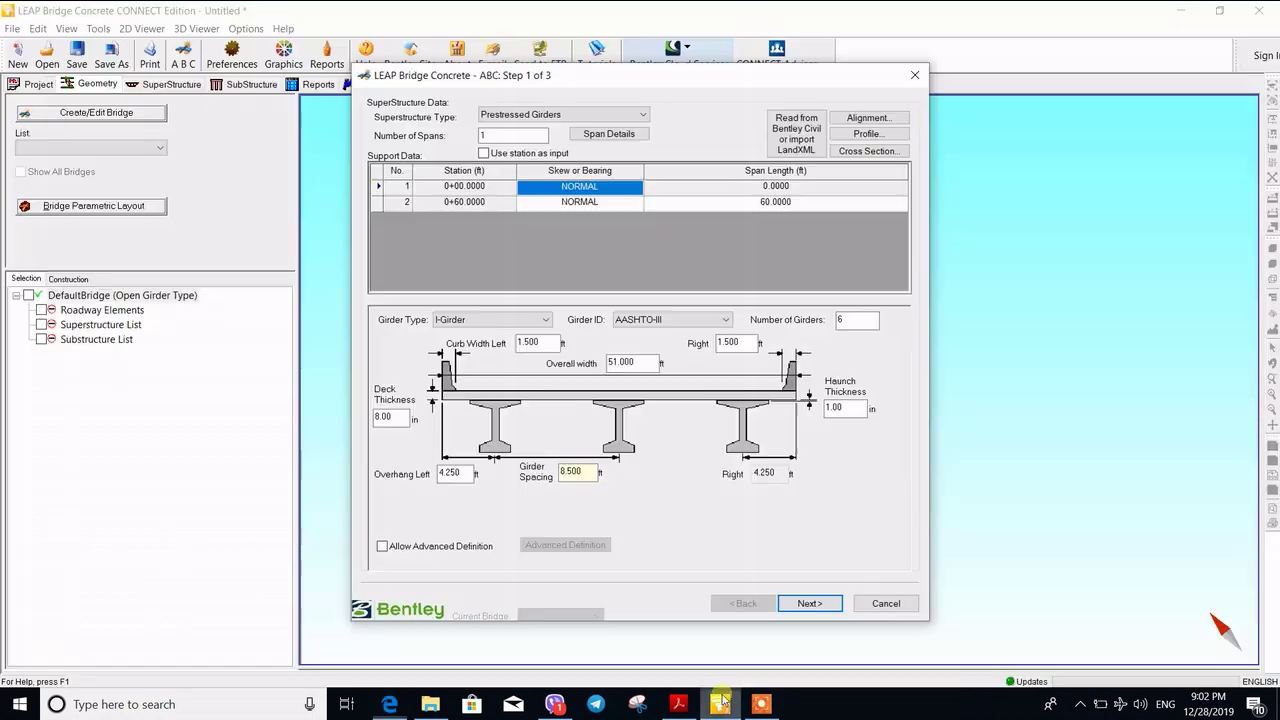
click(485, 154)
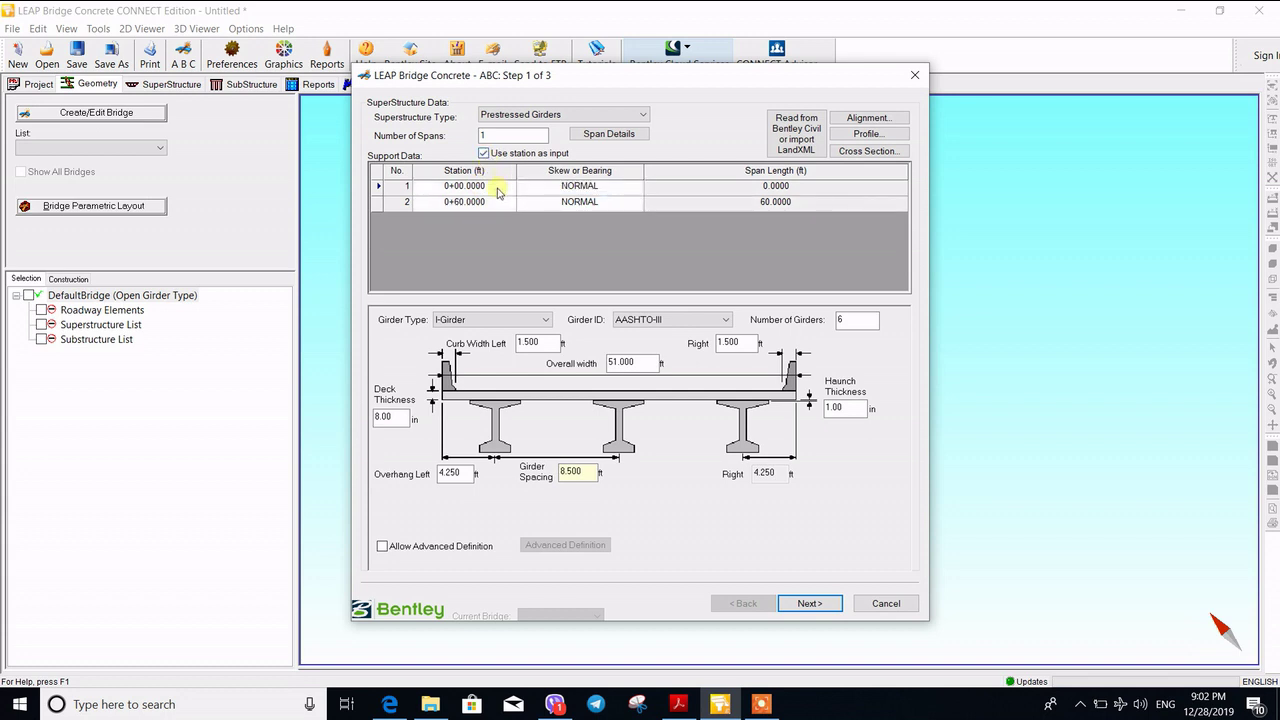
click(489, 189)
text(1002)
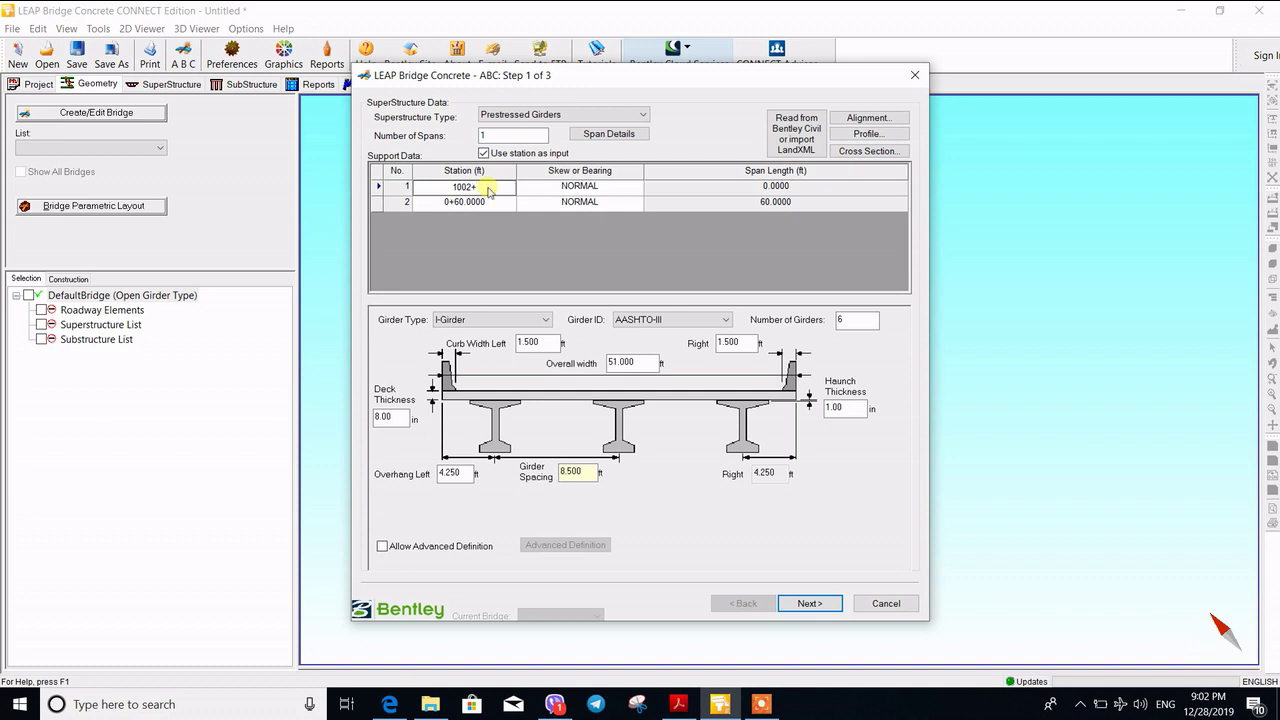
text(+90)
click(494, 203)
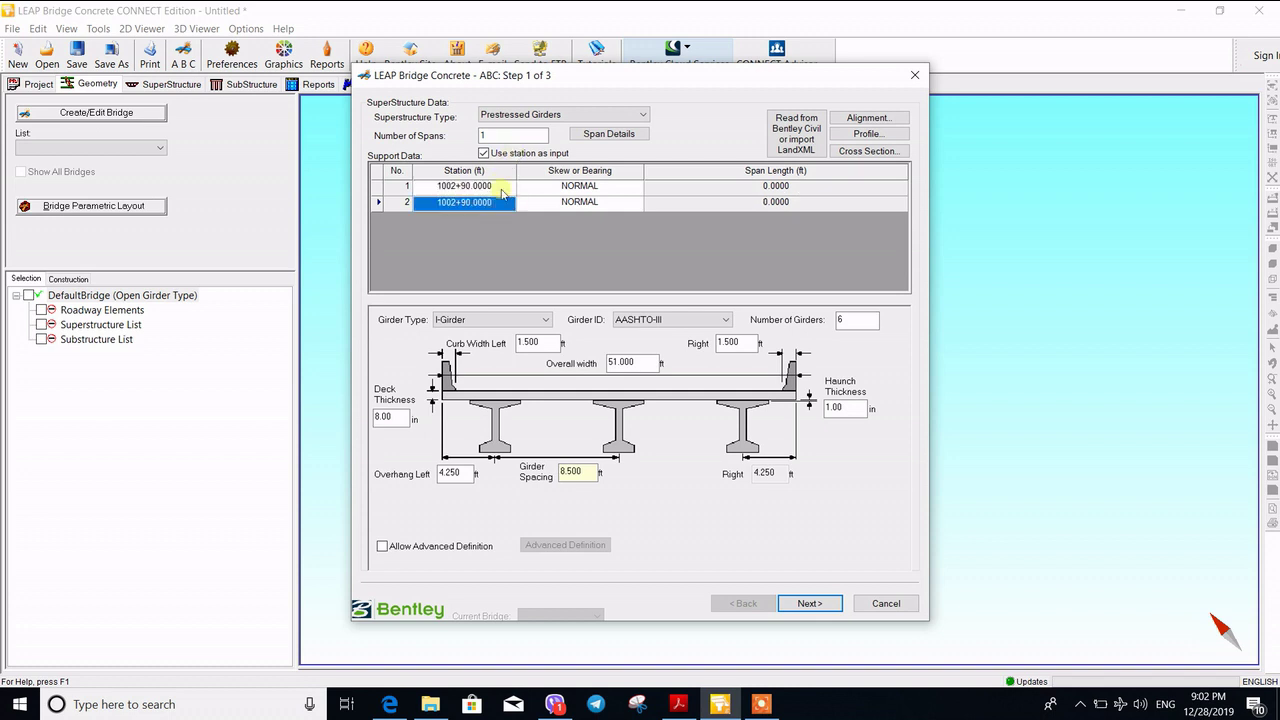
text(1004+0)
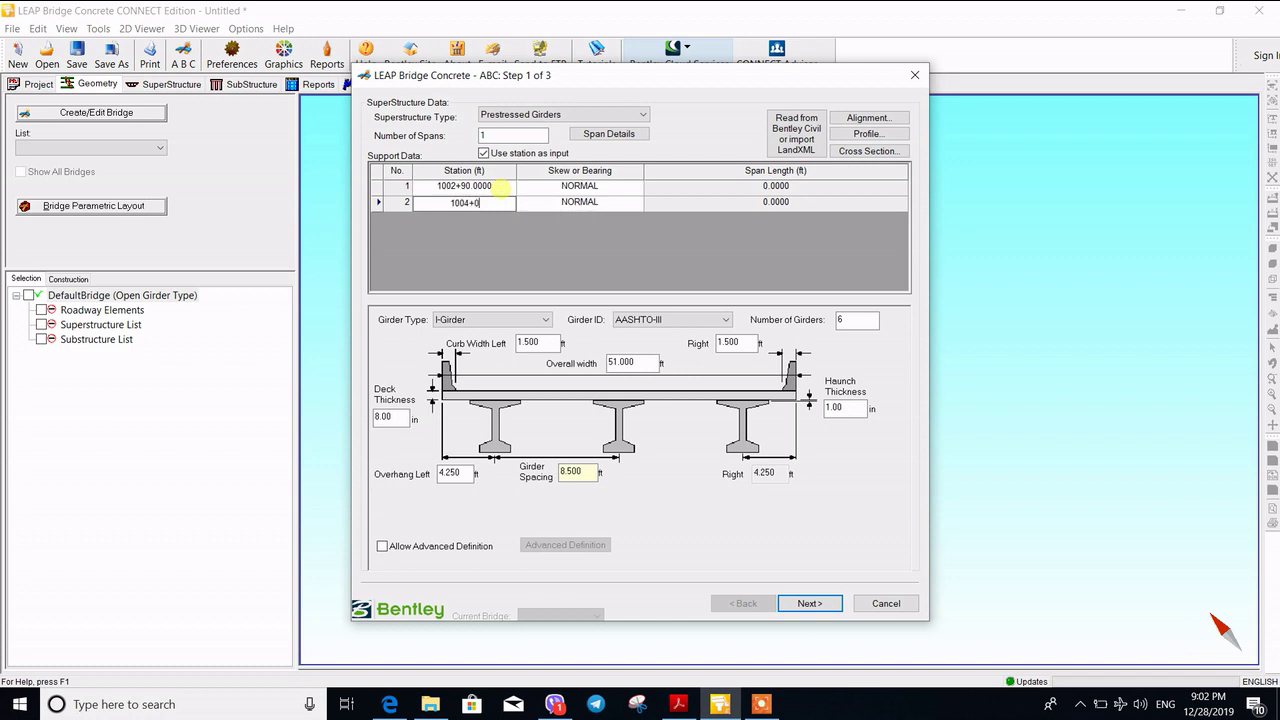
text(5)
click(651, 247)
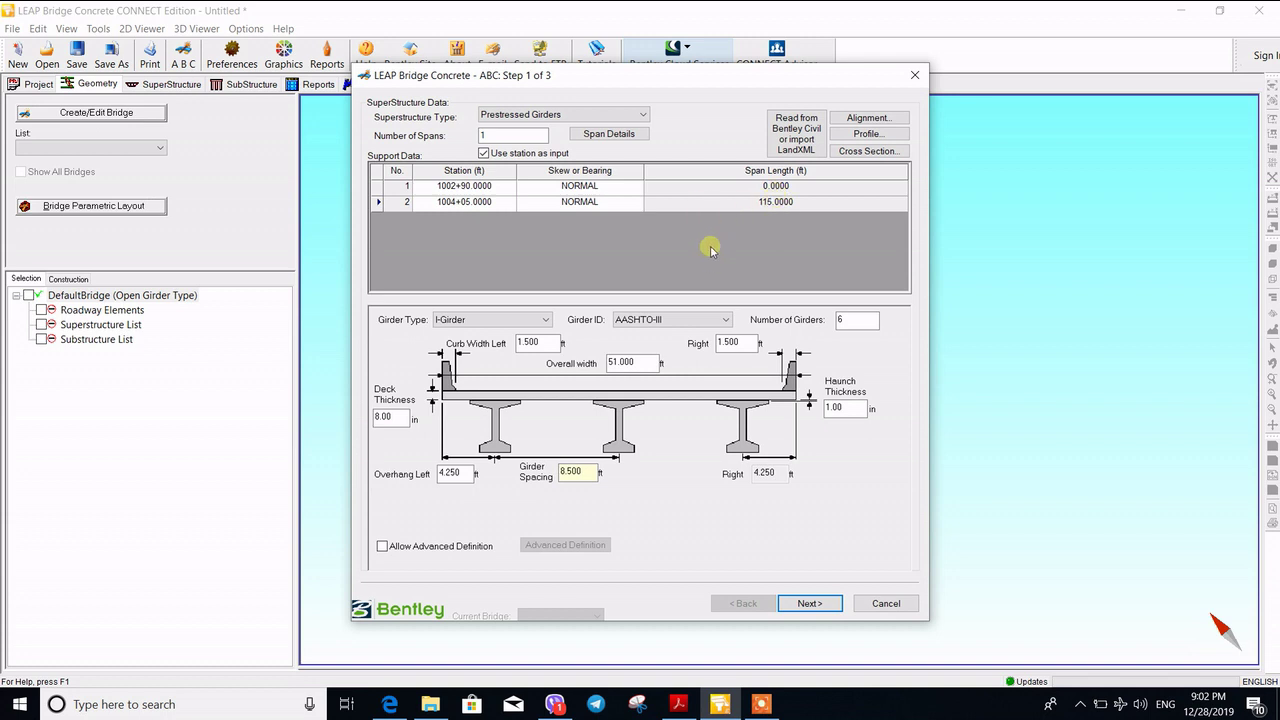
Step: Choose I-Girder as the girder type and AASHTO-III as the girder ID
click(537, 321)
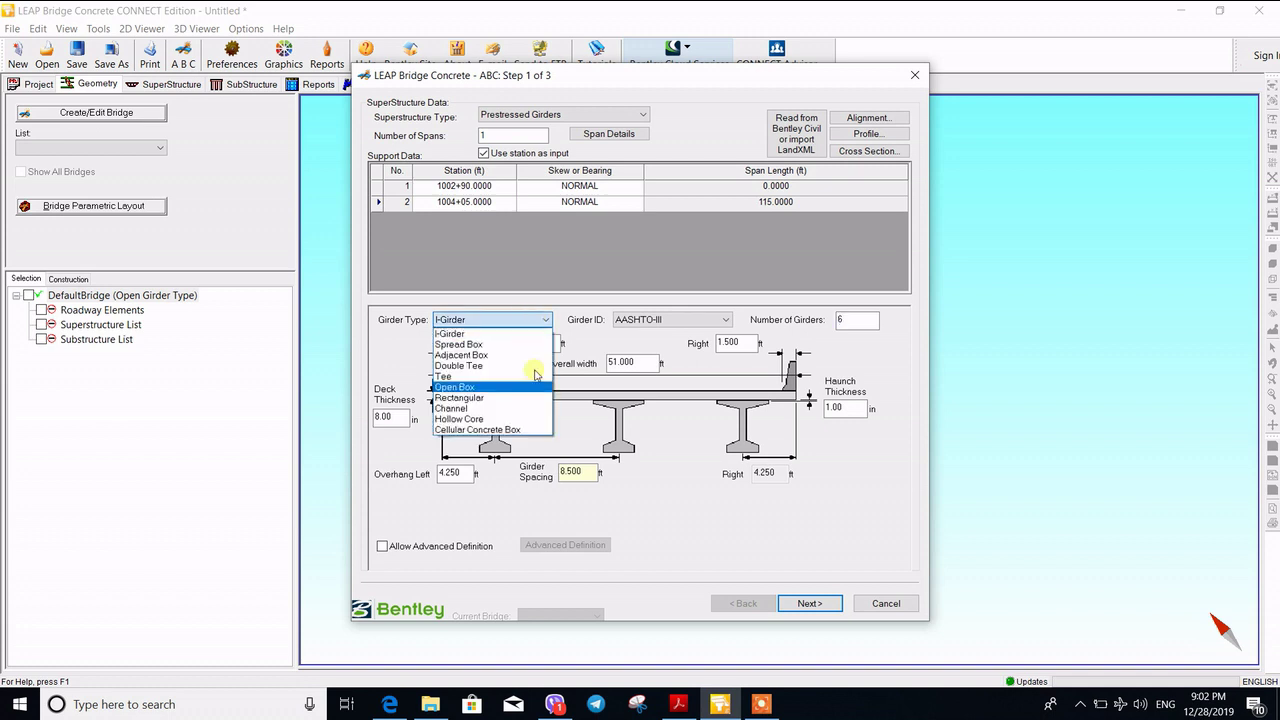
click(488, 334)
click(711, 324)
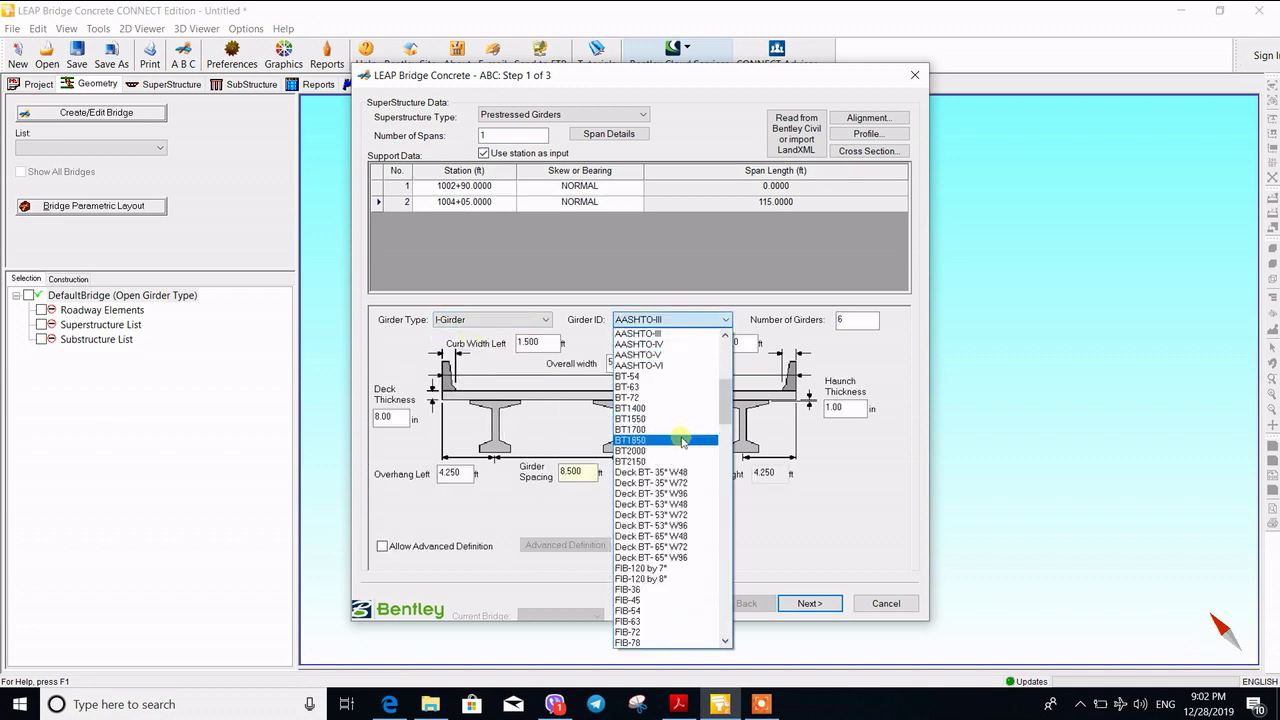
click(648, 333)
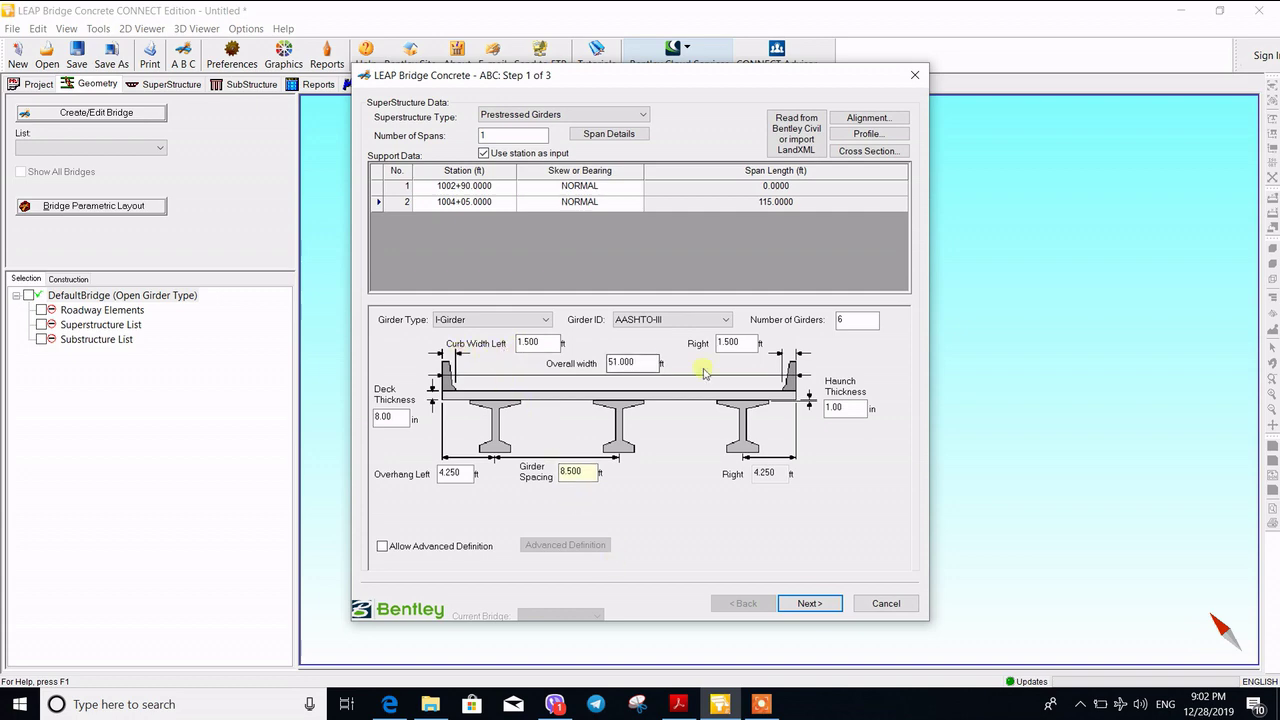
Step: Reopen 1.PREL278 - Geometry.pdf and close the duplicate copy to check the beam type in the typical cross-section
click(430, 704)
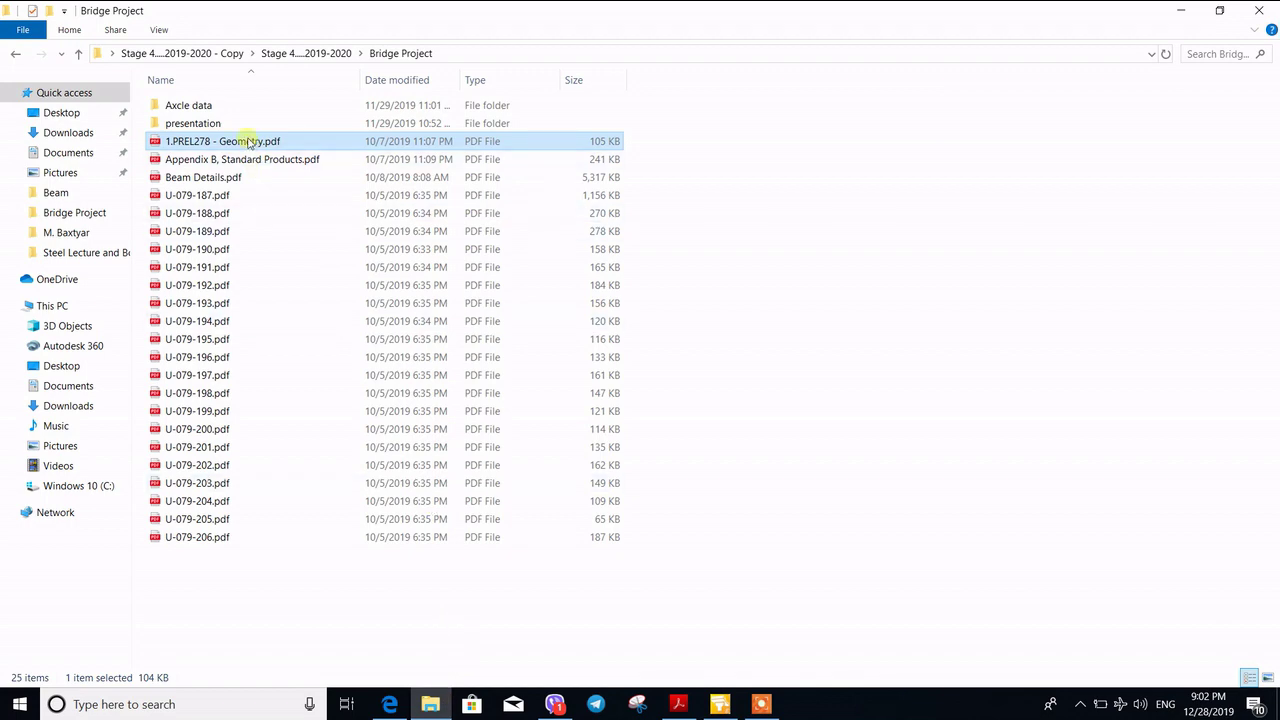
double_click(248, 141)
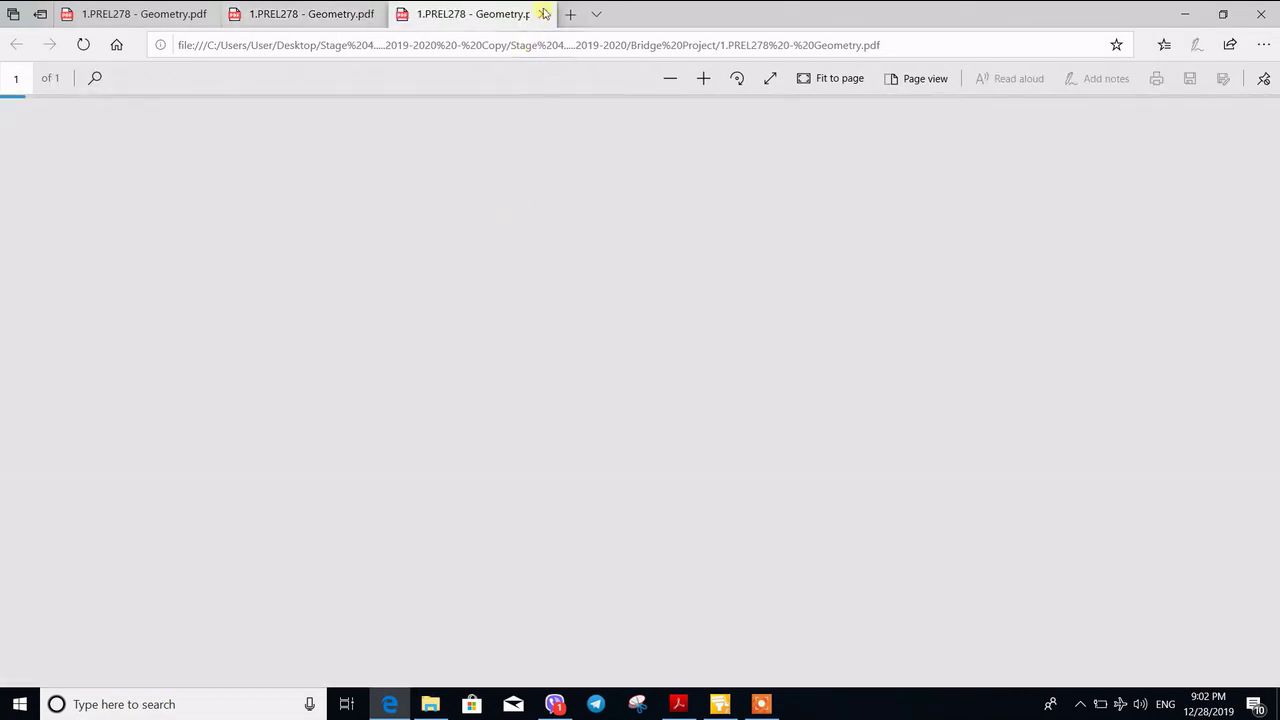
click(544, 14)
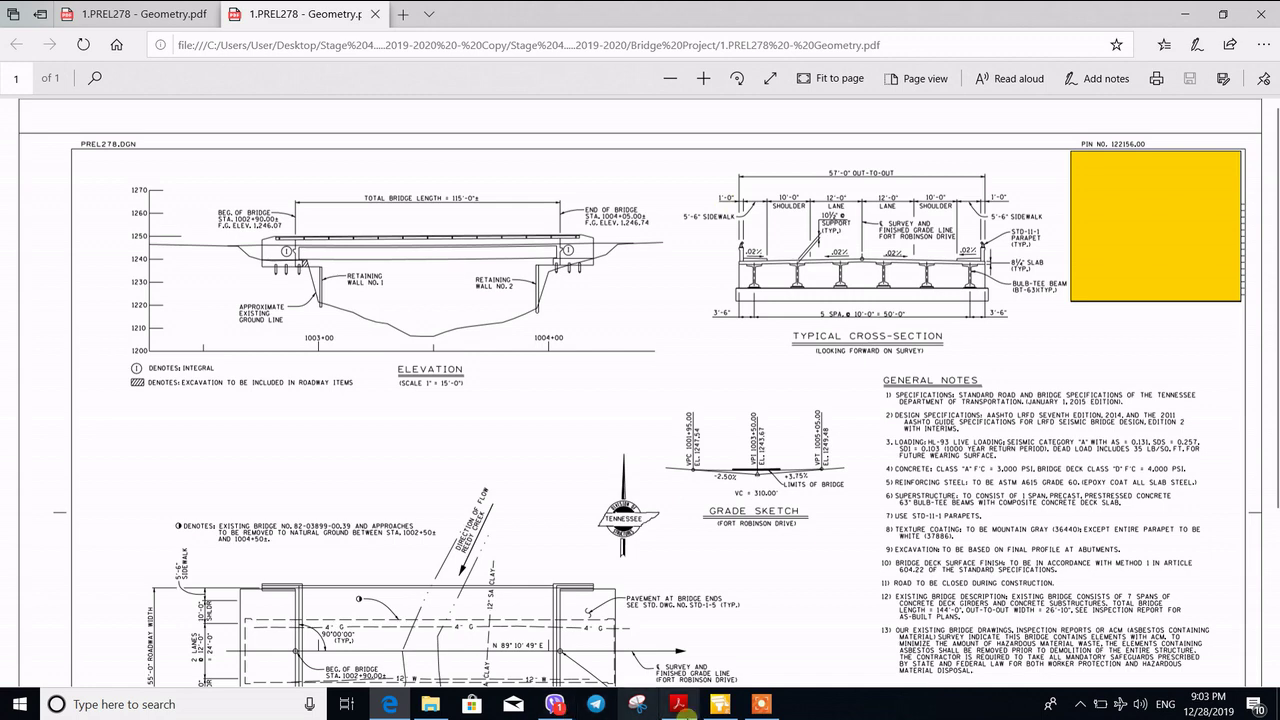
Step: Back in LEAP Bridge Concrete, set both the left and right curb widths to 1 ft
click(720, 704)
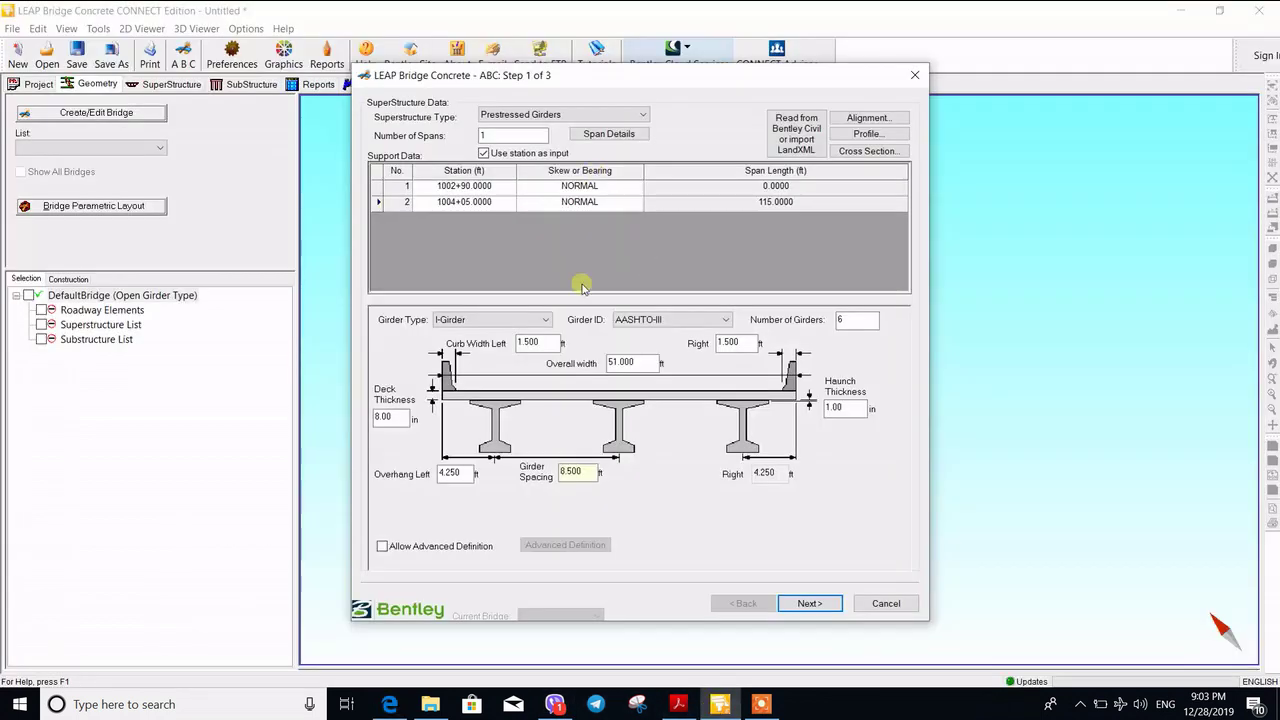
double_click(537, 345)
text(1)
double_click(716, 346)
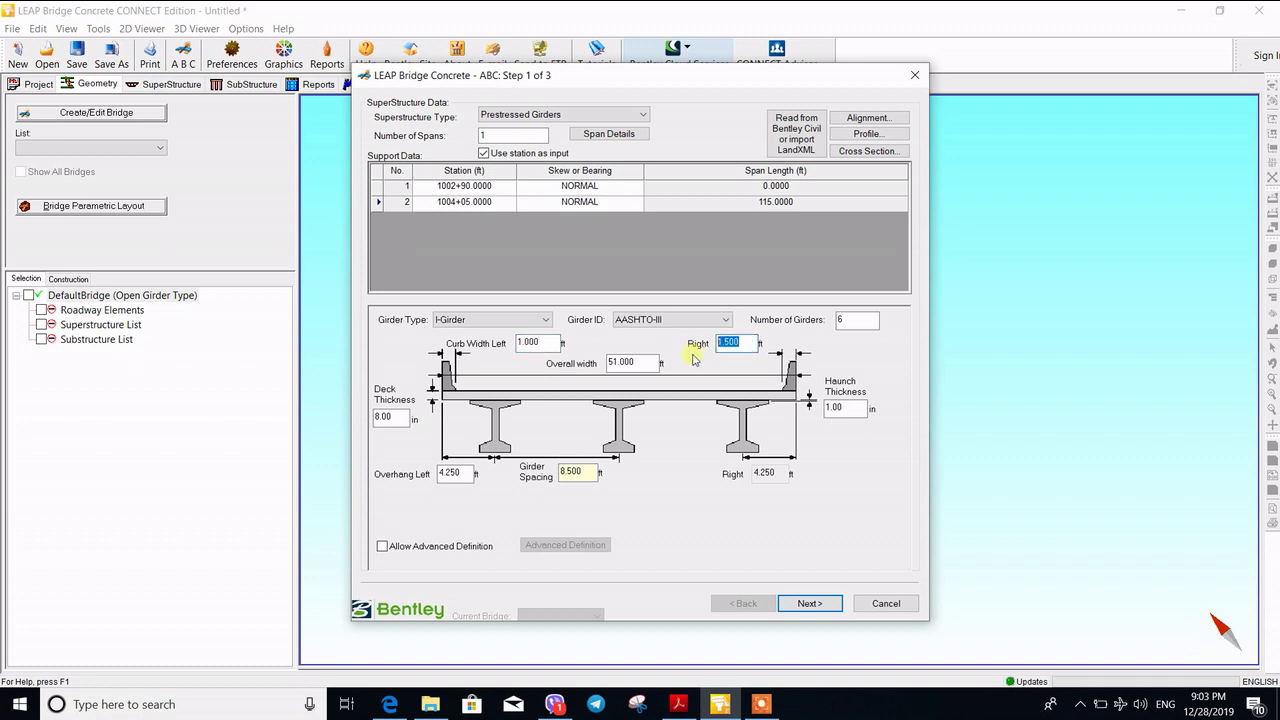
text(1)
Step: Check the out-to-out width in 1.PREL278 - Geometry.pdf and set the overall width in LEAP Bridge Concrete to 57 ft
click(445, 697)
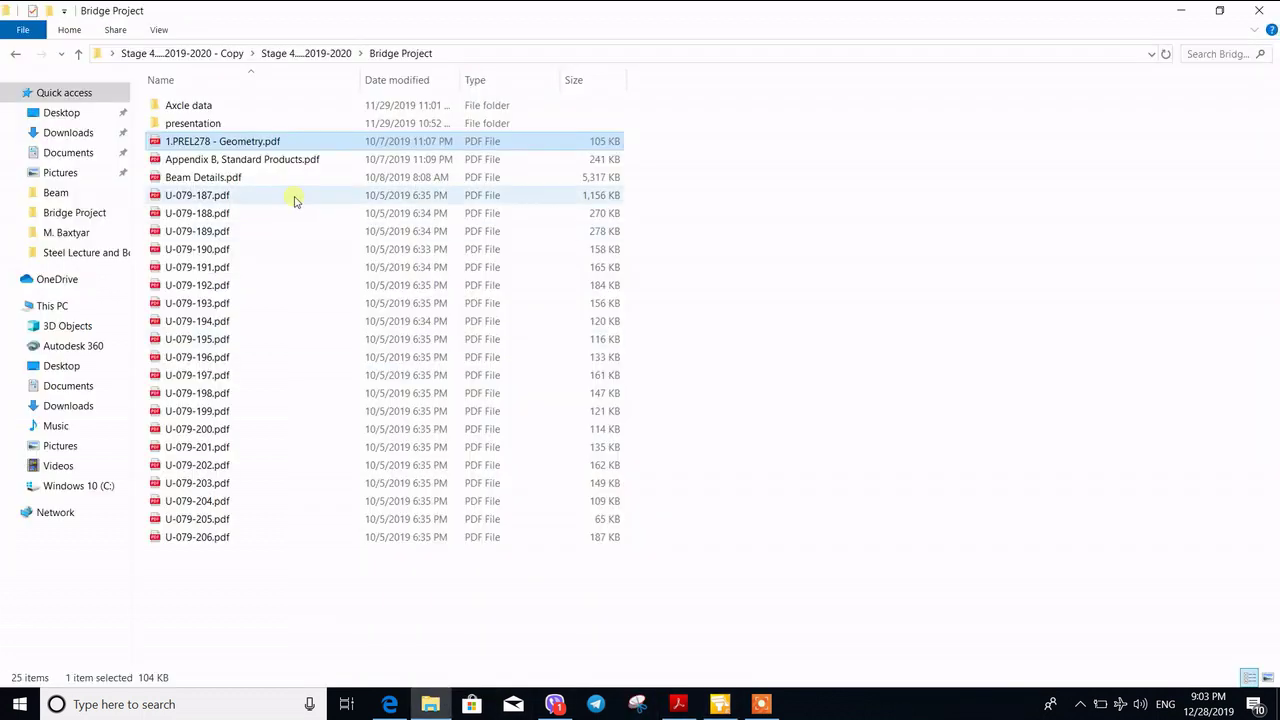
double_click(258, 142)
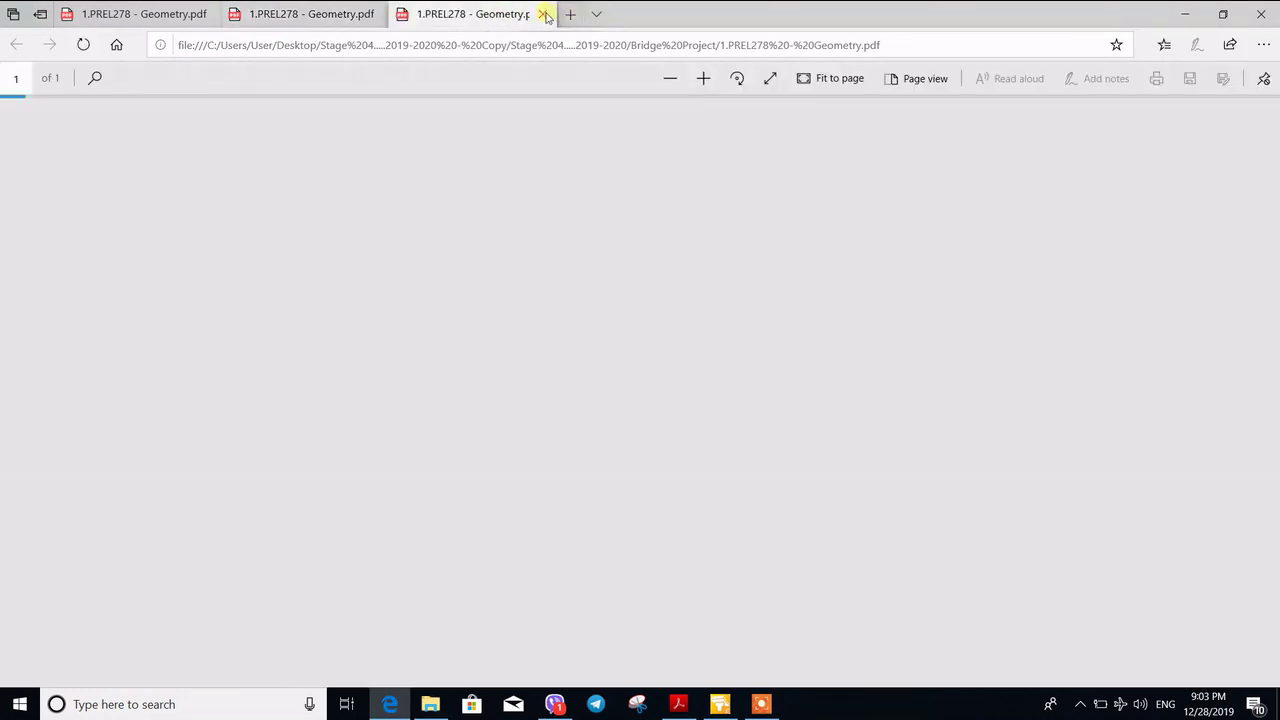
click(544, 14)
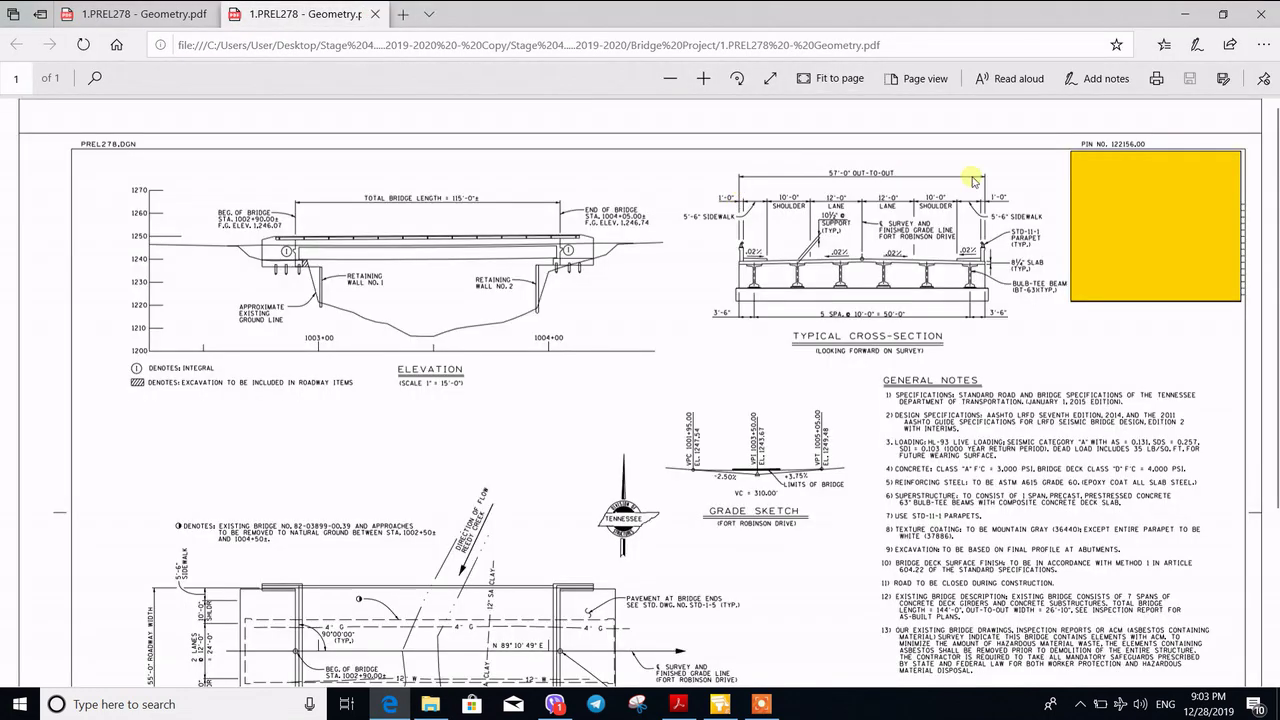
click(720, 704)
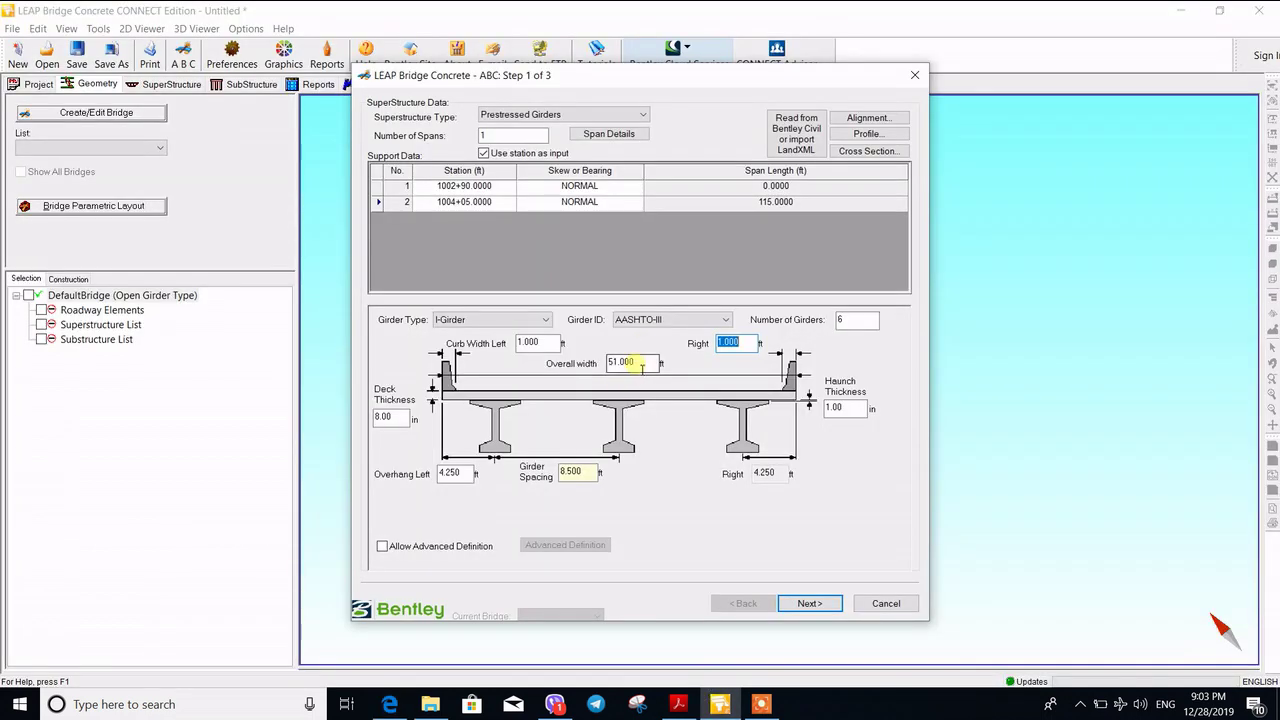
drag(641, 368, 545, 368)
text(57)
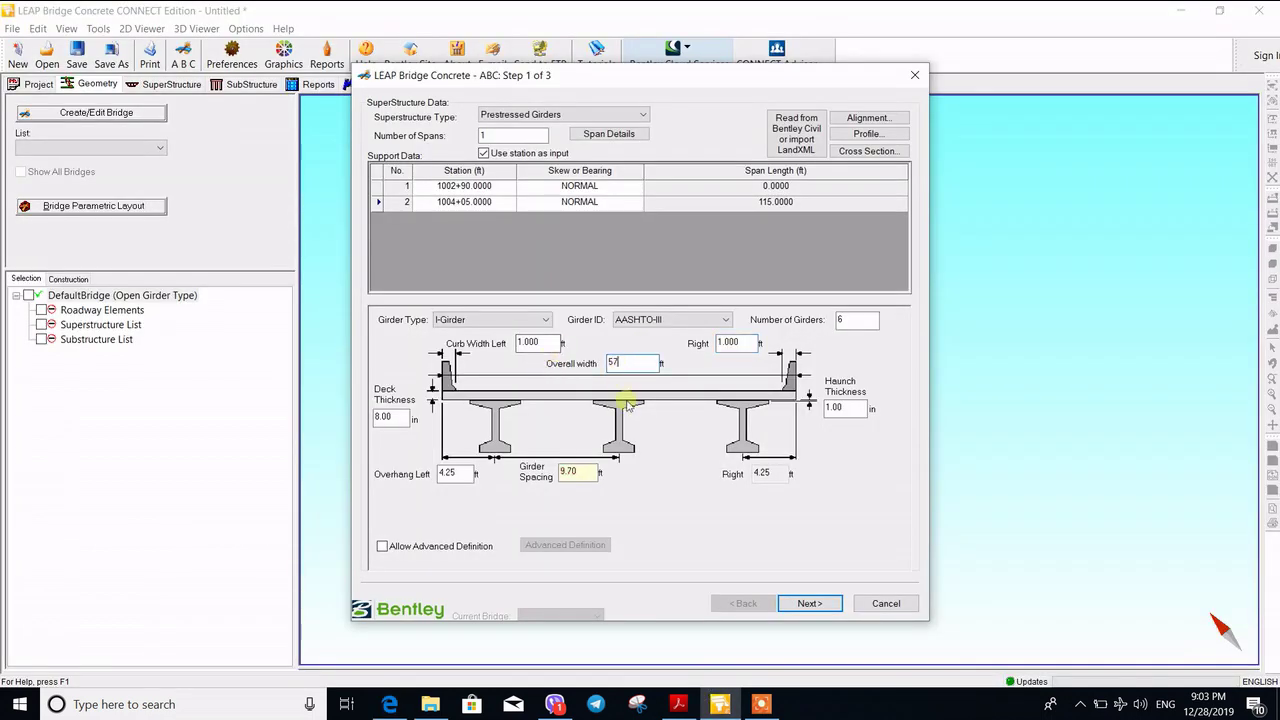
Step: Set the deck thickness to 8.25 in and the haunch thickness to 1 in
drag(405, 418, 372, 419)
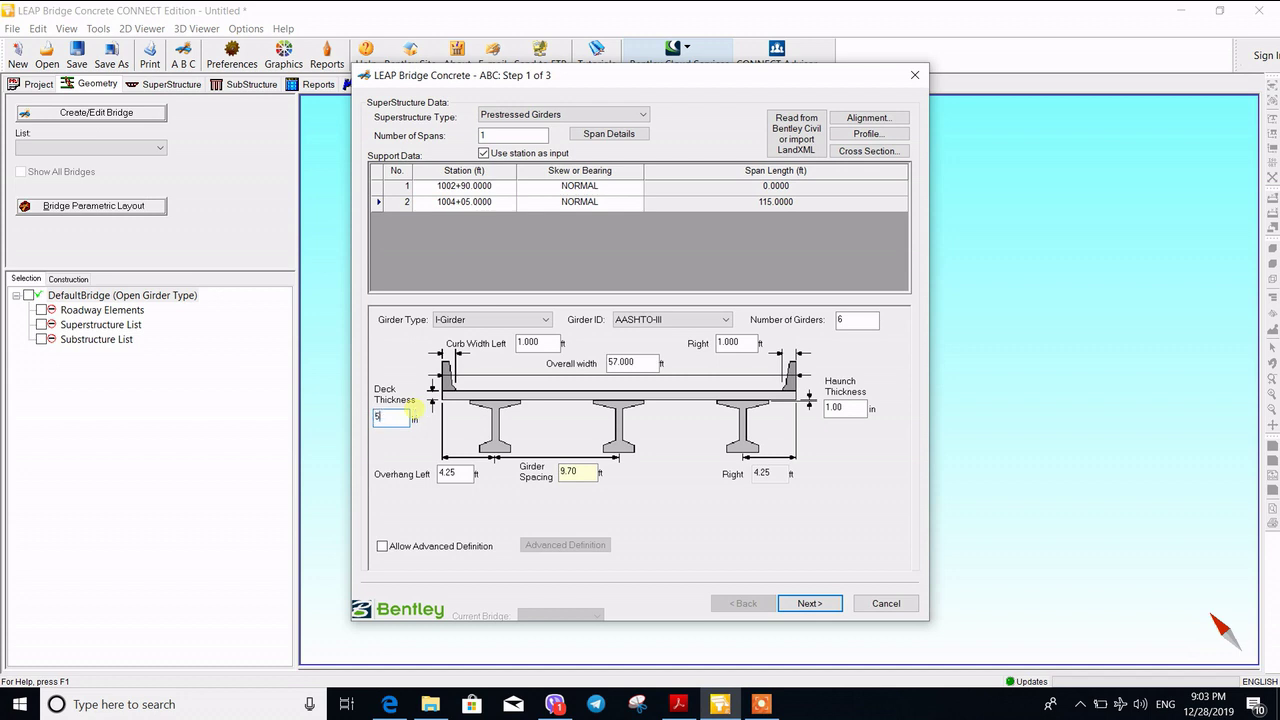
key(BackSpace)
key(BackSpace)
text(8)
click(845, 408)
double_click(840, 408)
text(1)
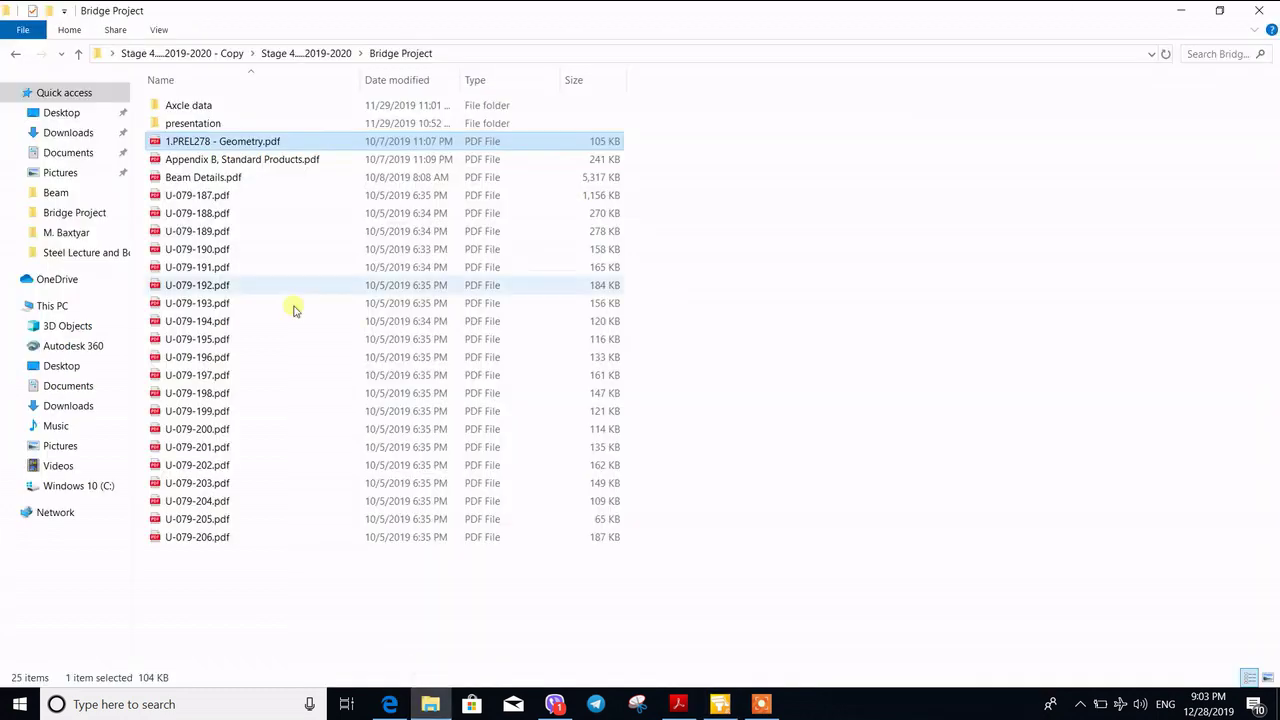
Step: Check the girder layout in 1.PREL278 - Geometry.pdf and, in LEAP Bridge Concrete, set the girder spacing to 10 ft and left overhang to 3.5 ft
click(430, 704)
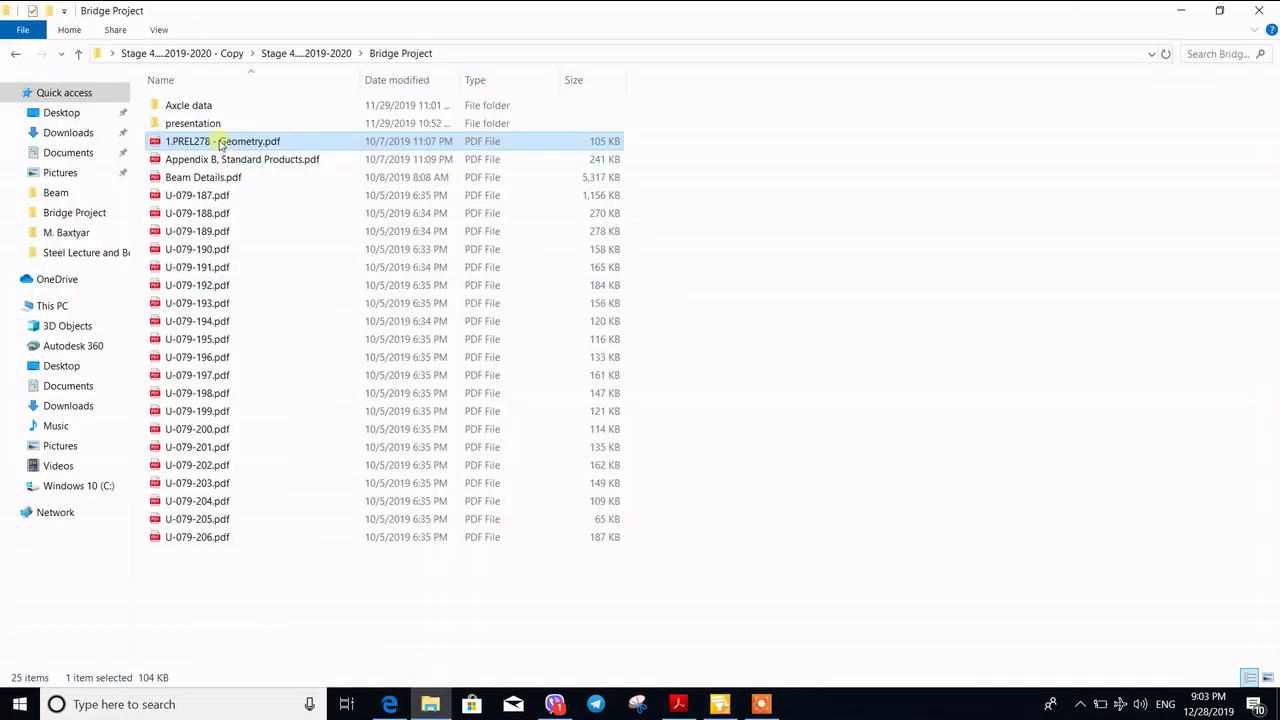
double_click(220, 143)
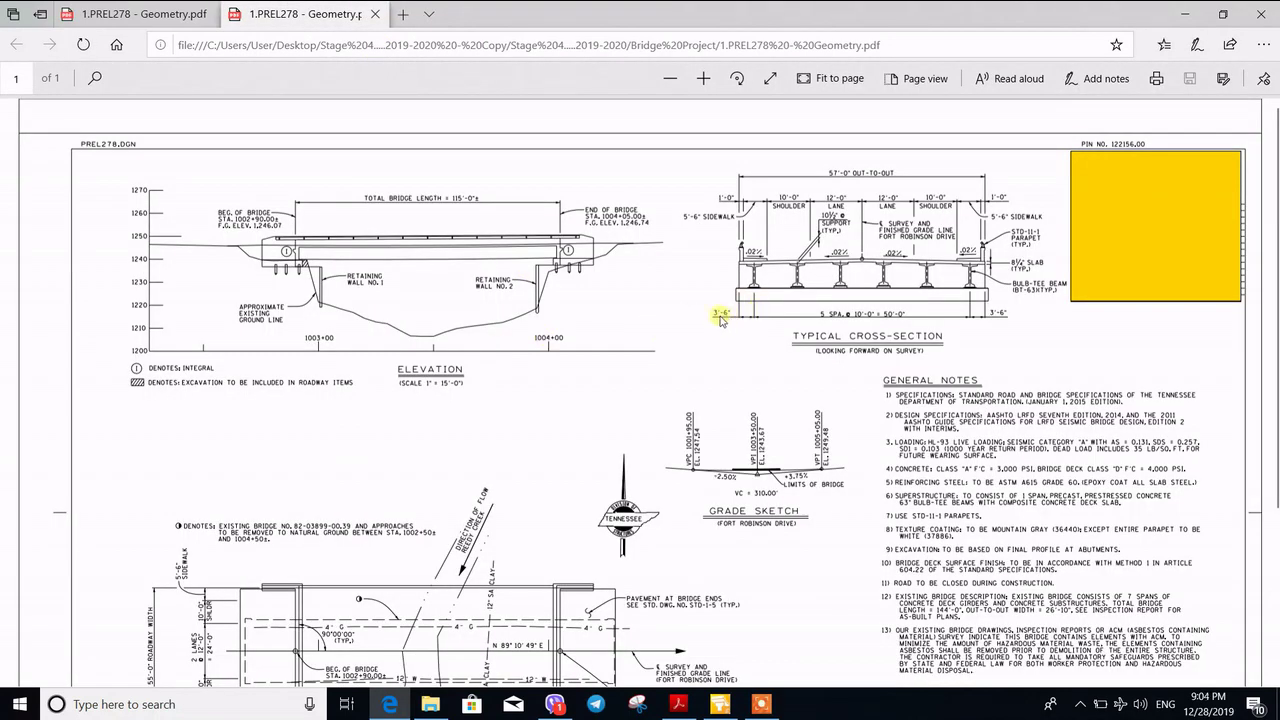
click(720, 704)
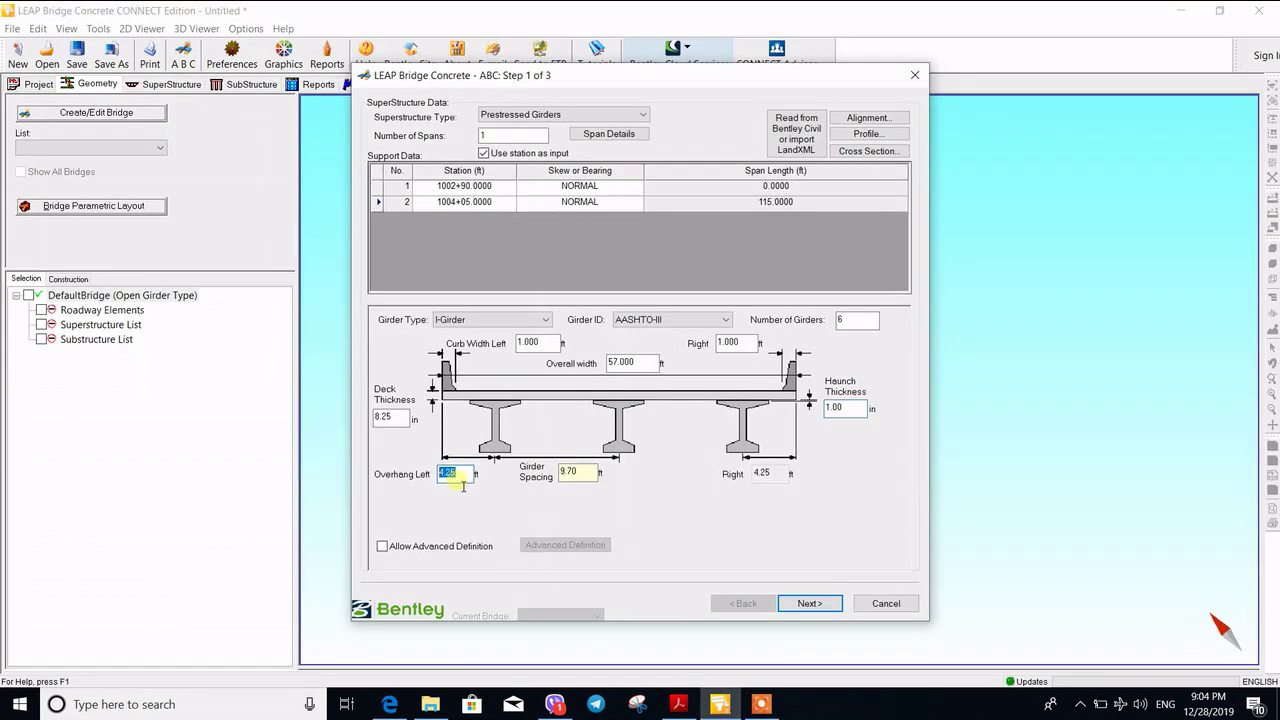
text(3)
click(589, 479)
click(462, 473)
drag(575, 470, 535, 478)
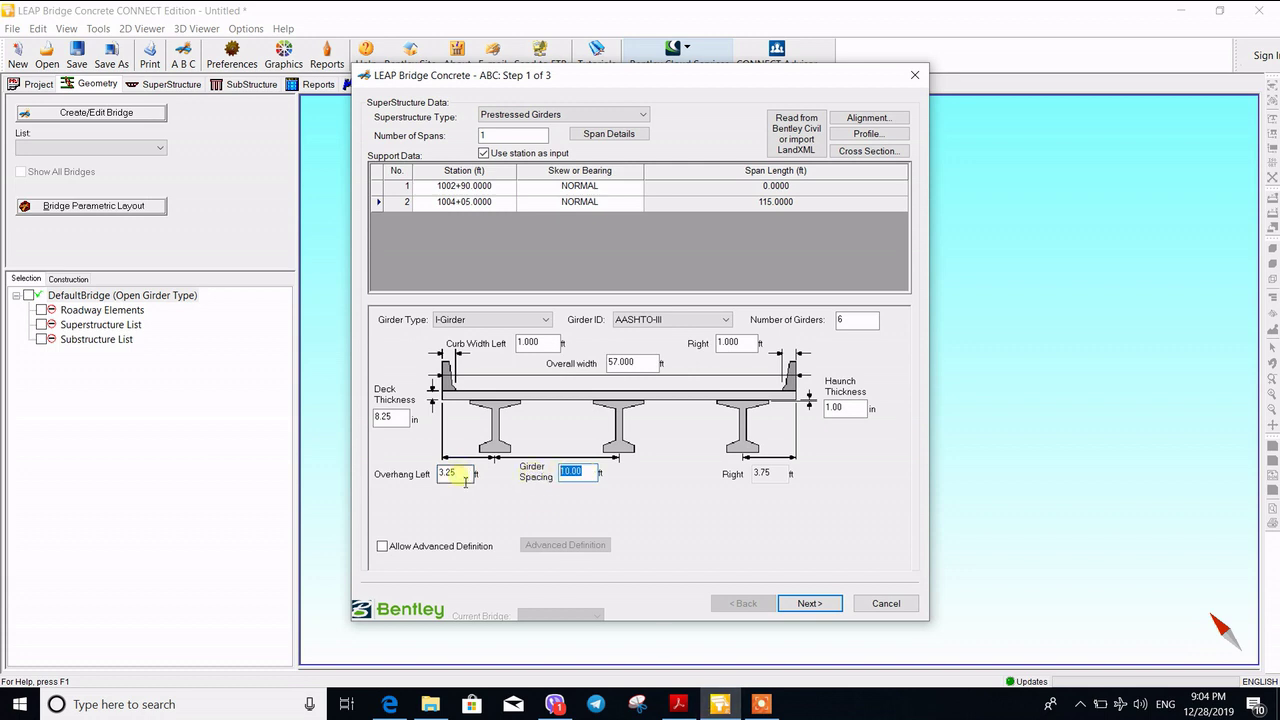
drag(462, 473, 382, 494)
text(3)
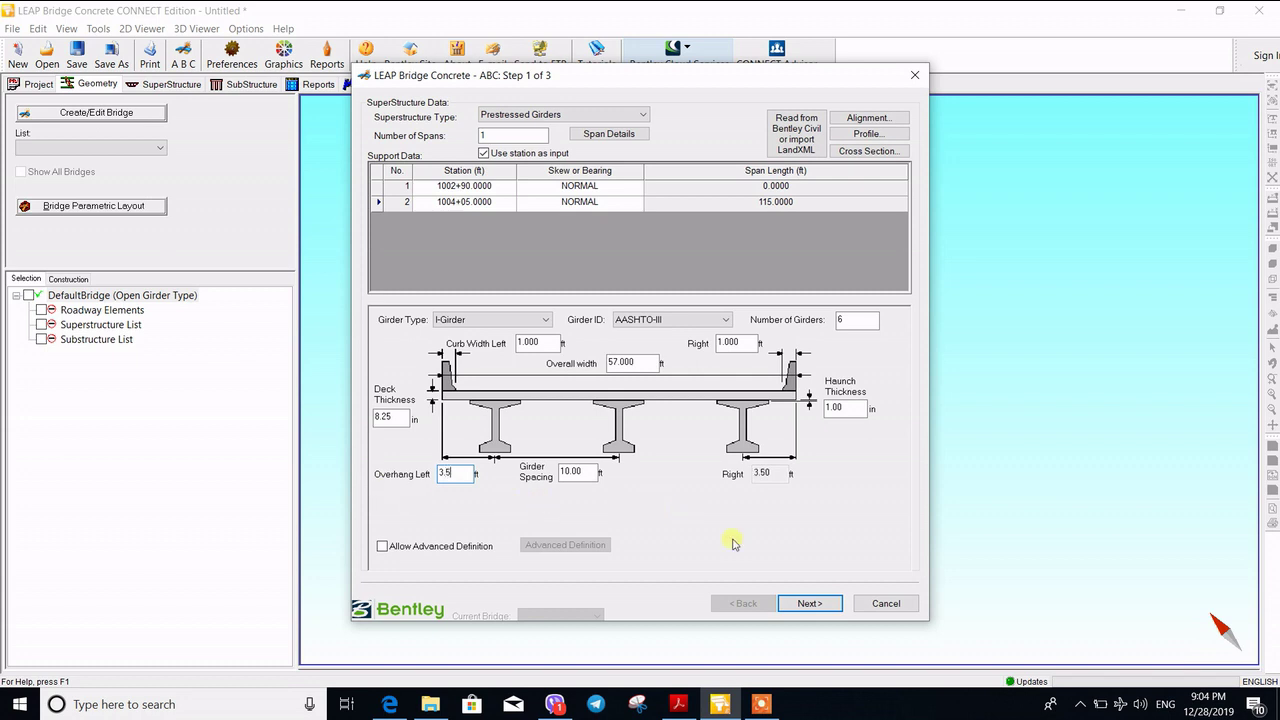
Step: Open the bridge alignment settings and check the survey line's bearing on the plan view in 1.PREL278 - Geometry.pdf
click(851, 120)
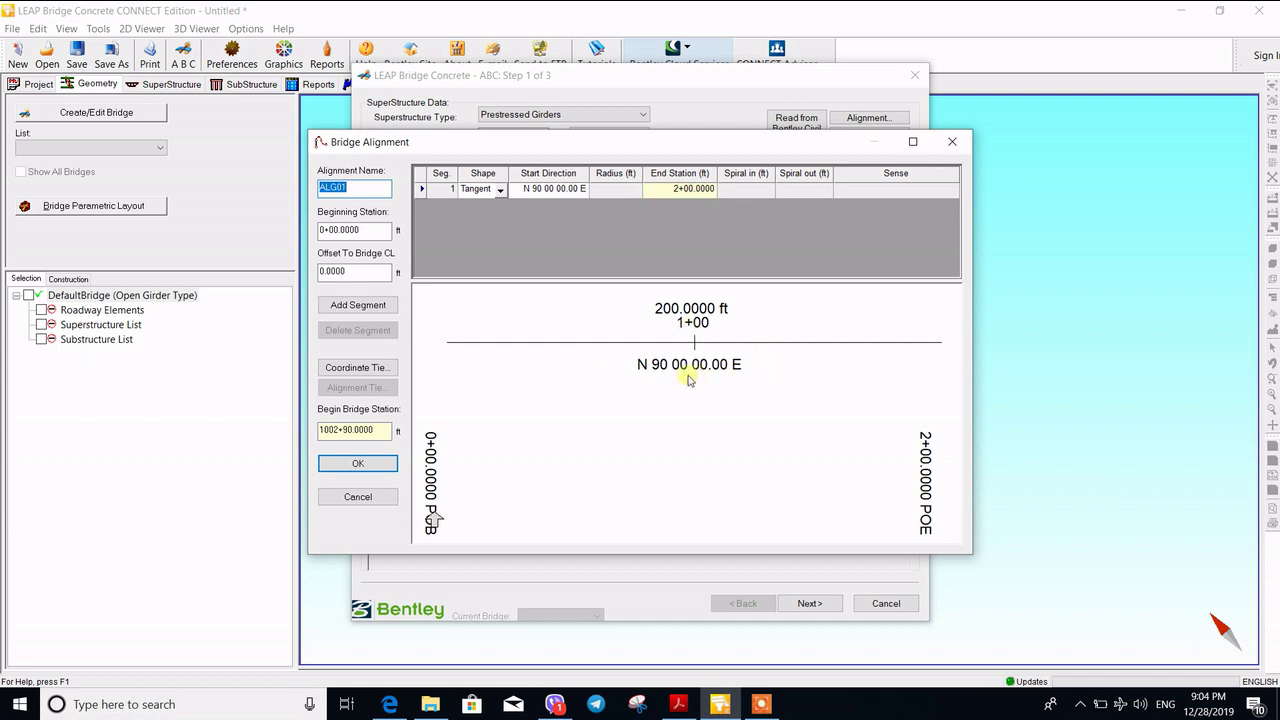
mouse_move(425, 706)
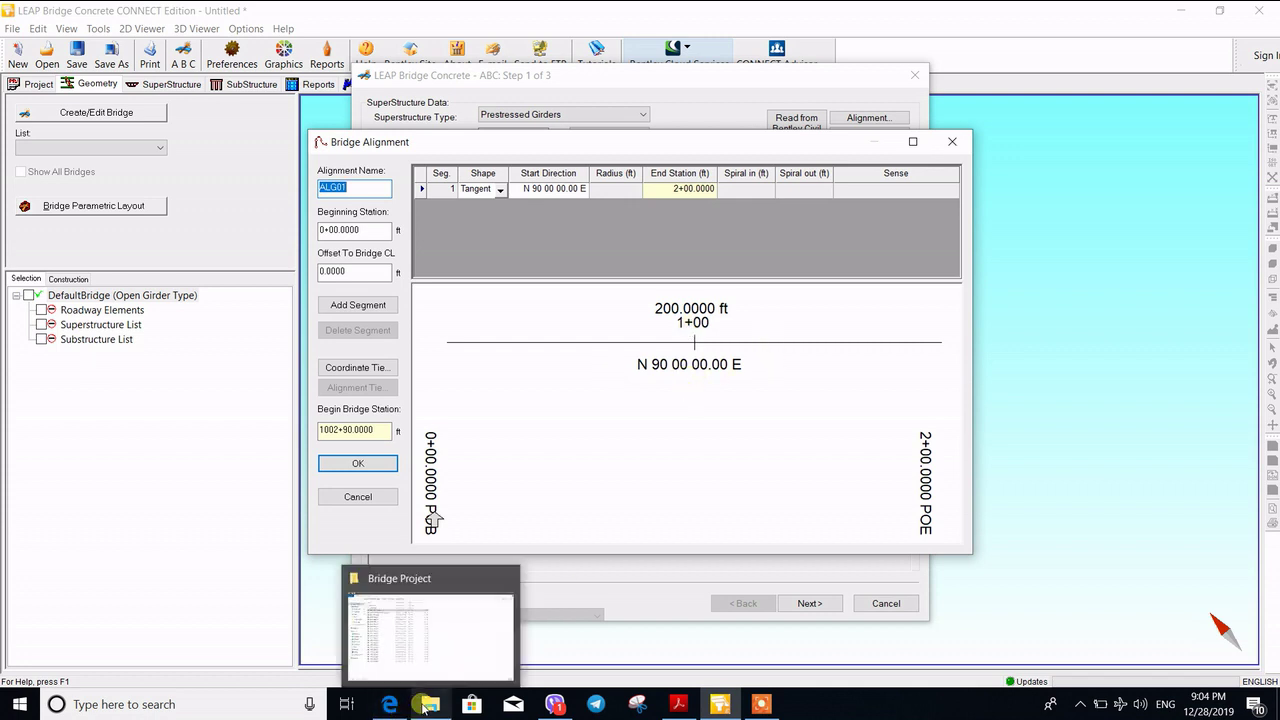
click(426, 634)
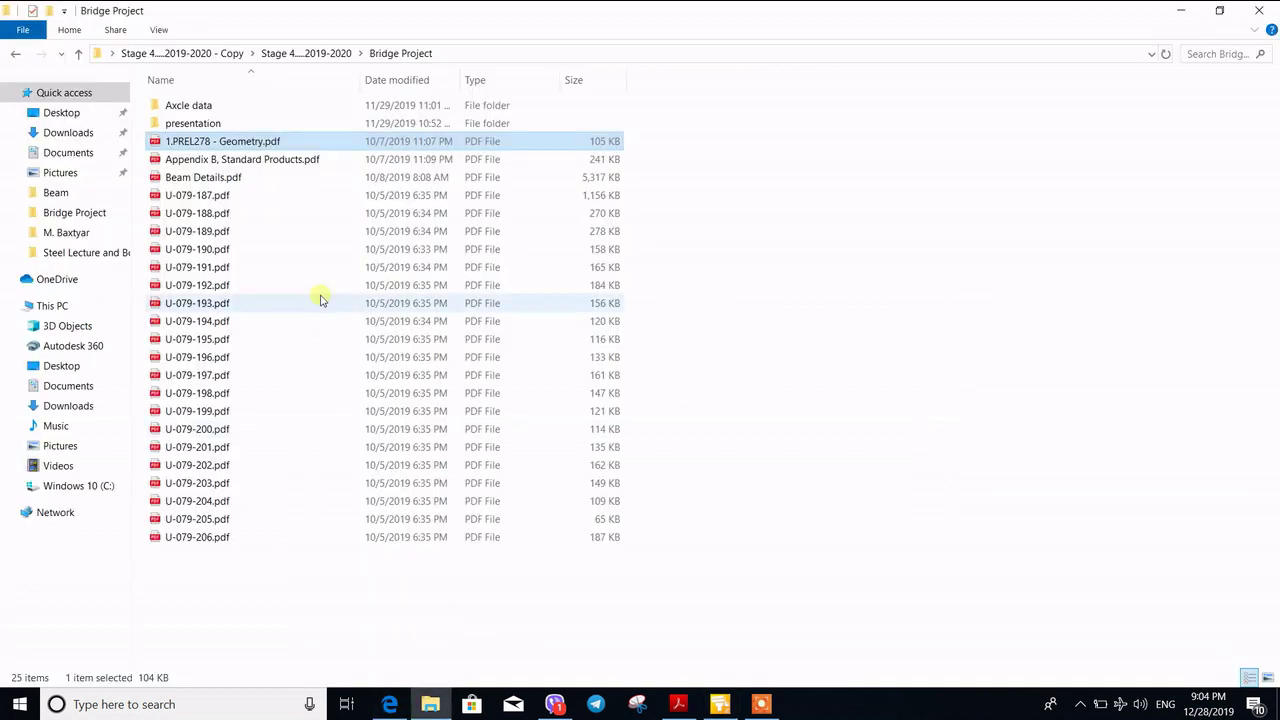
double_click(257, 146)
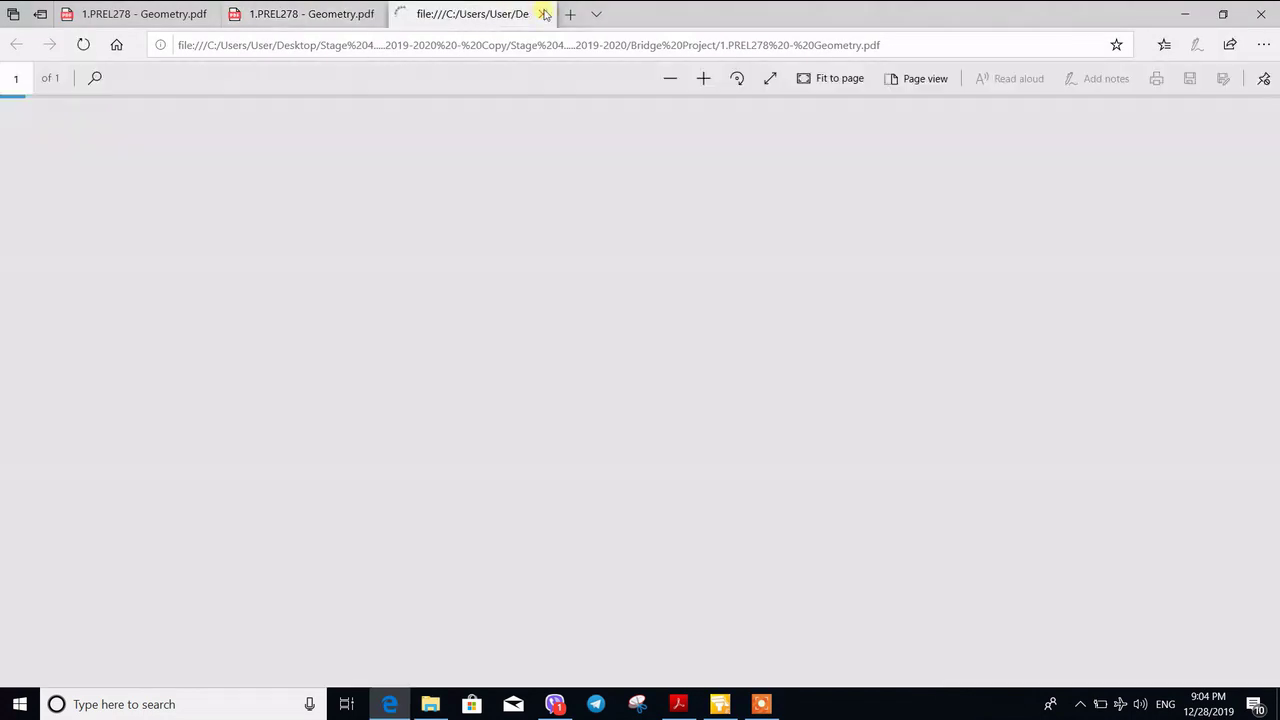
scroll(500, 500, down, 3)
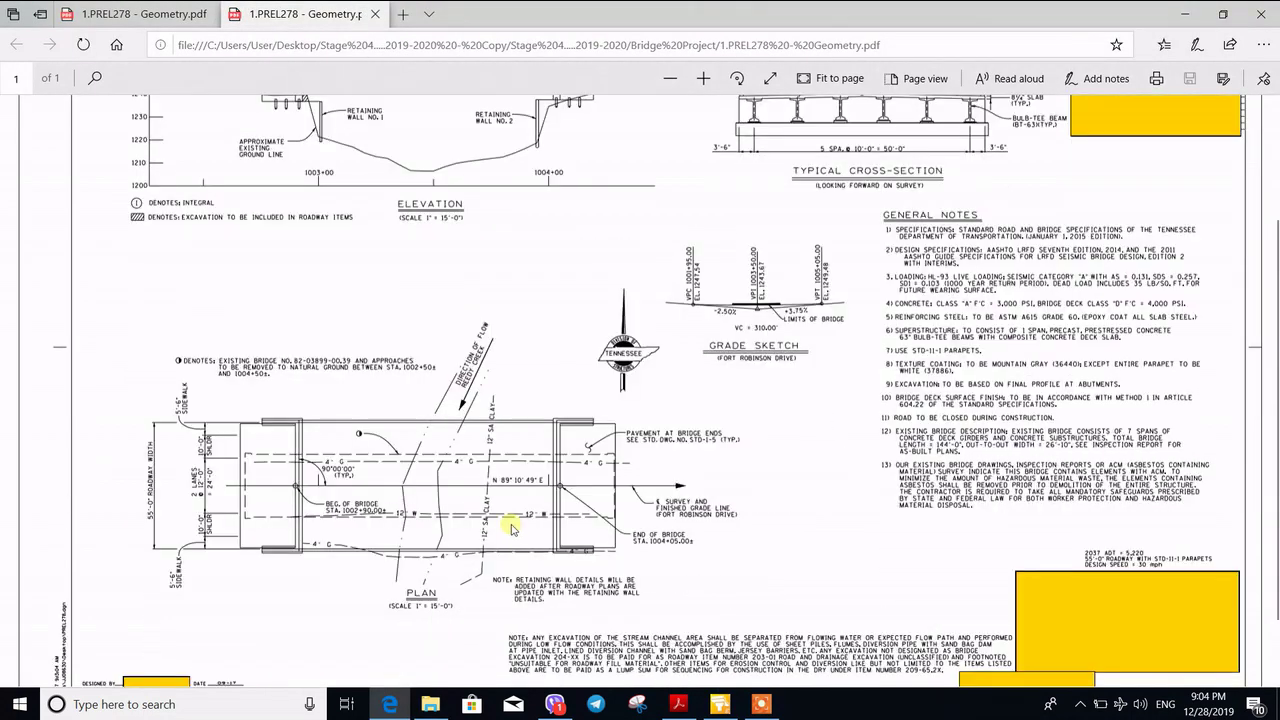
ctrl+scroll(494, 402, up, 5)
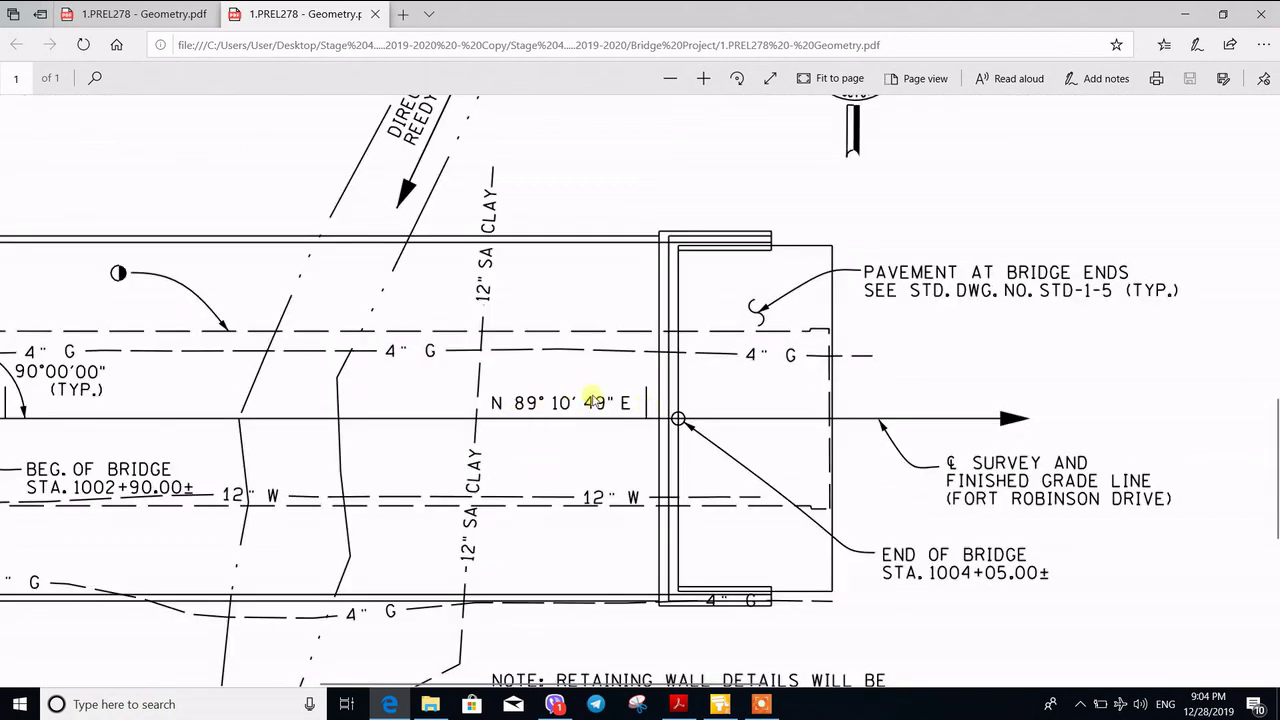
ctrl+scroll(594, 401, down, 4)
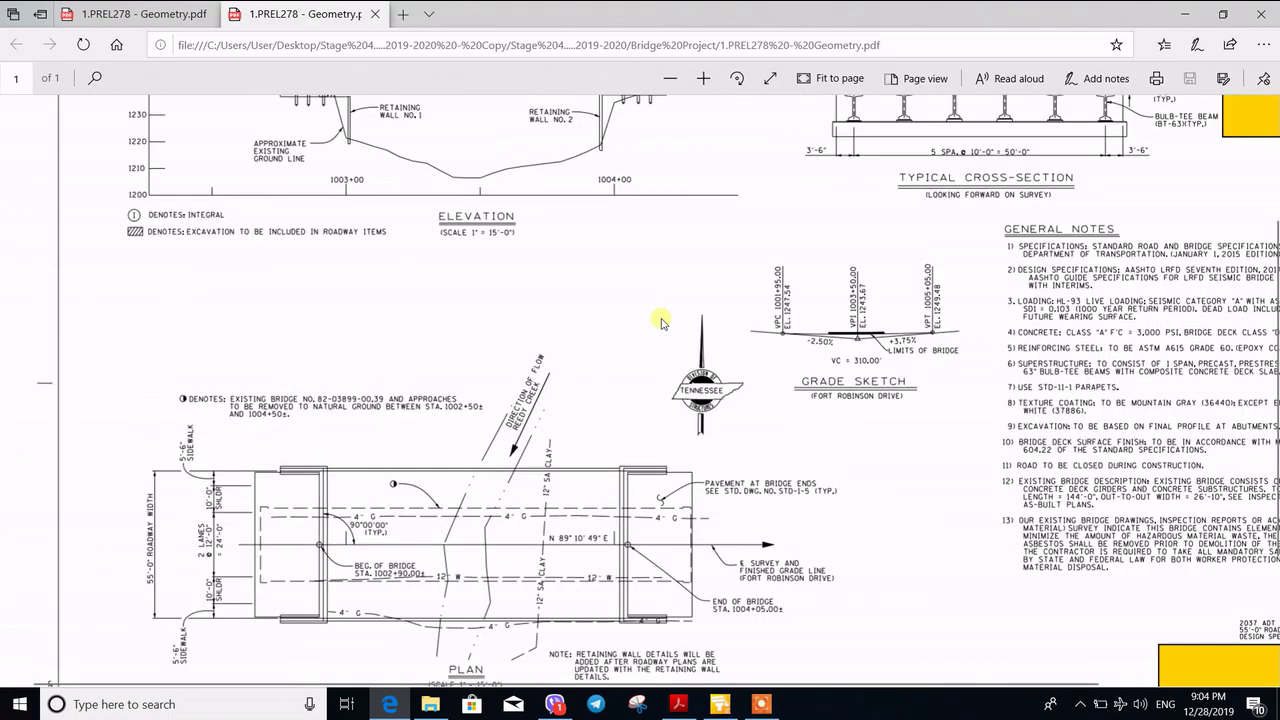
scroll(661, 322, up, 2)
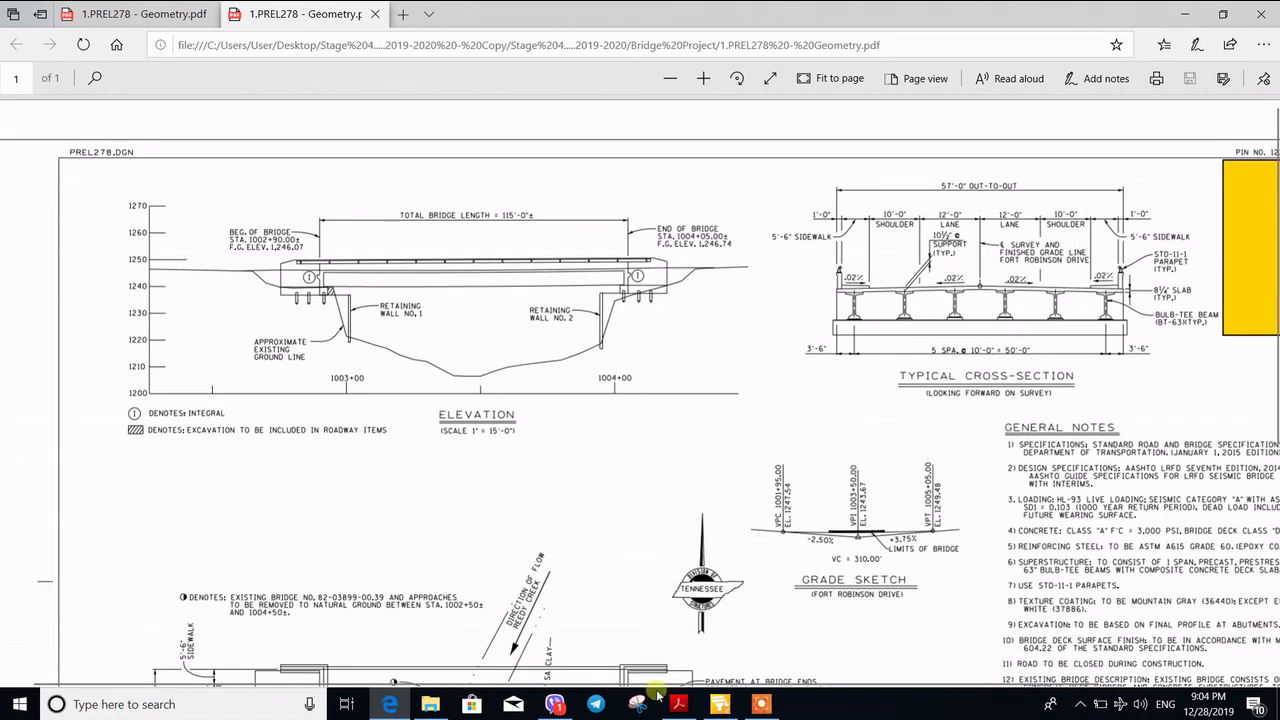
Step: Back in LEAP Bridge Concrete, try to accept the default bridge alignment and close it without applying anything
click(712, 705)
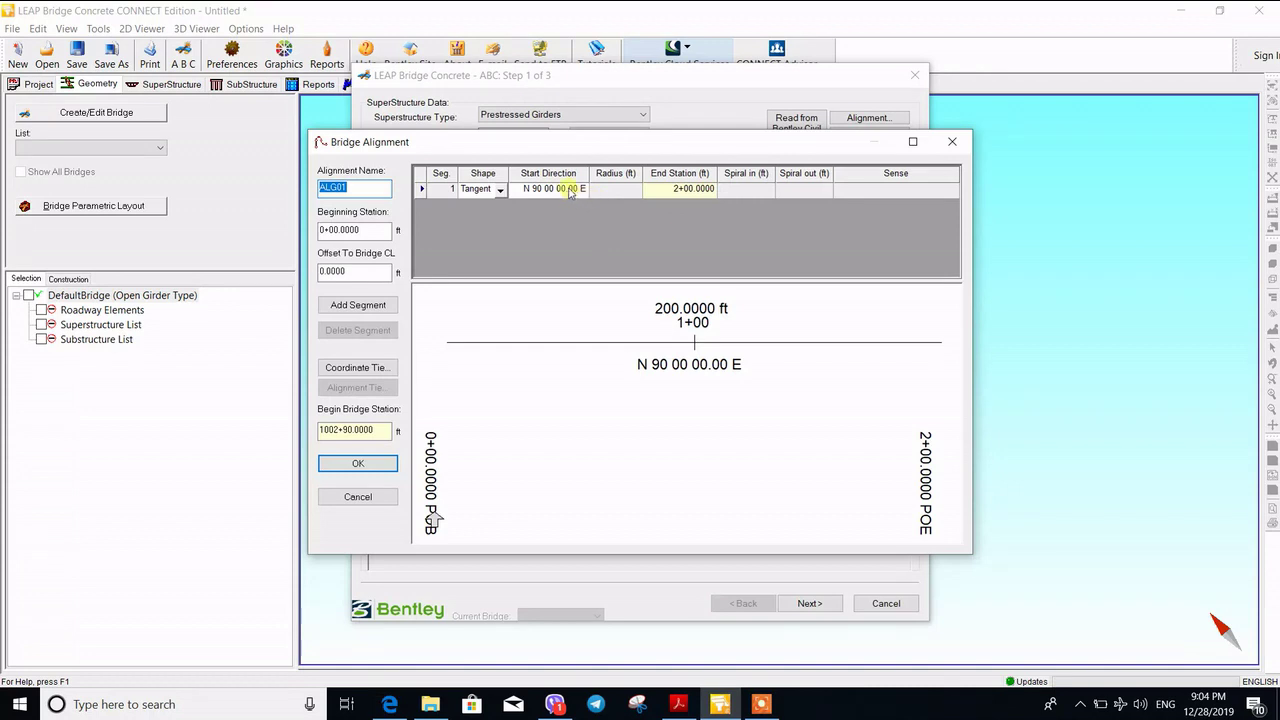
click(358, 463)
click(735, 388)
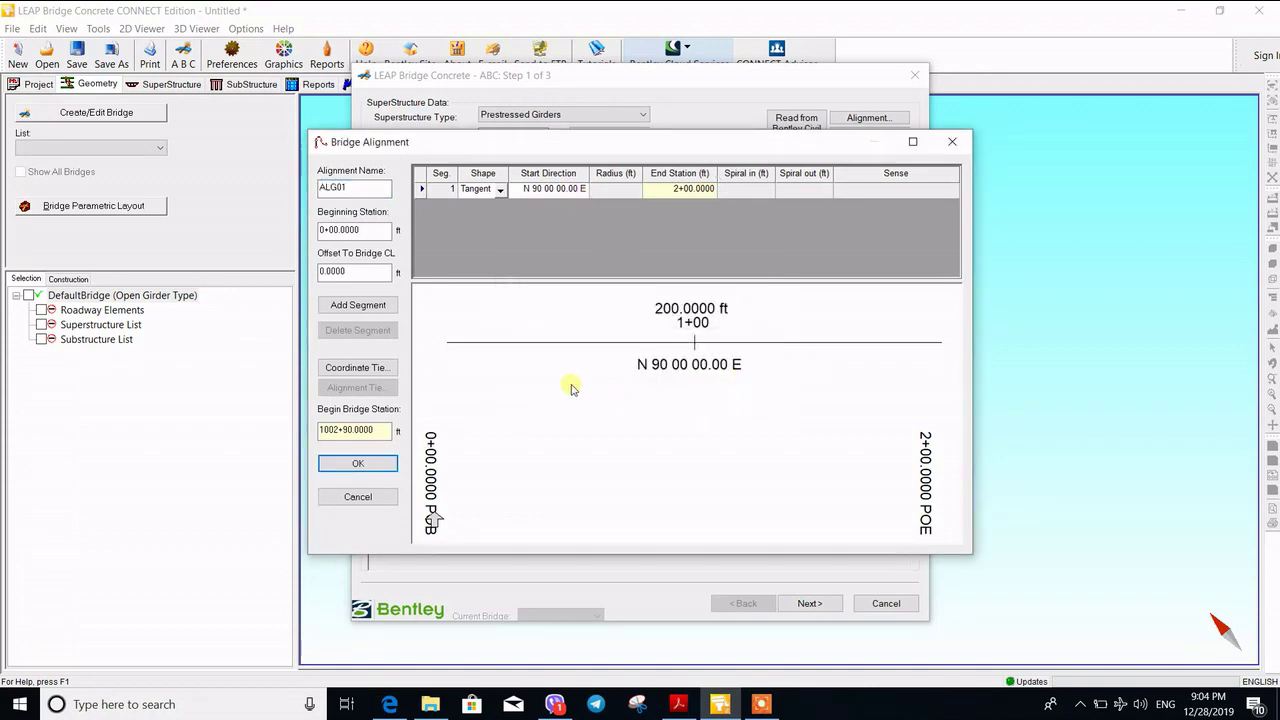
click(358, 498)
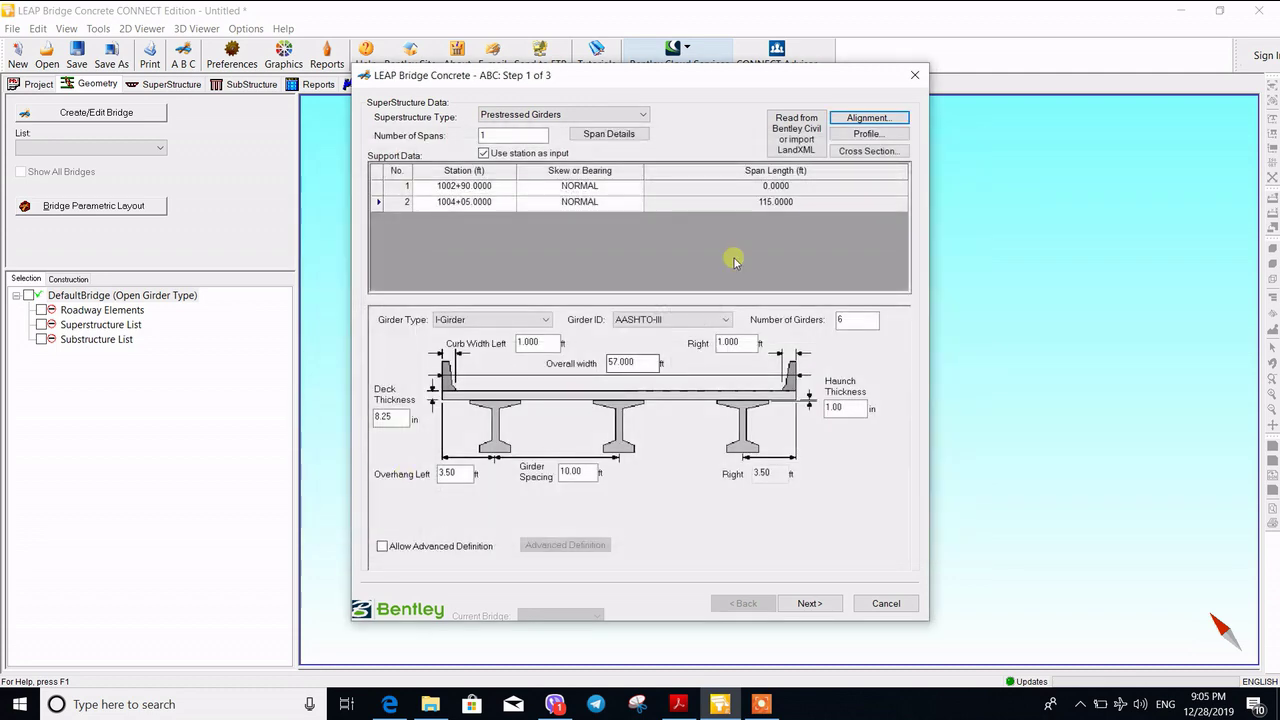
Step: Open the bridge cross section settings and check the deck cross slopes on the typical cross-section in 1.PREL278 - Geometry.pdf
click(855, 152)
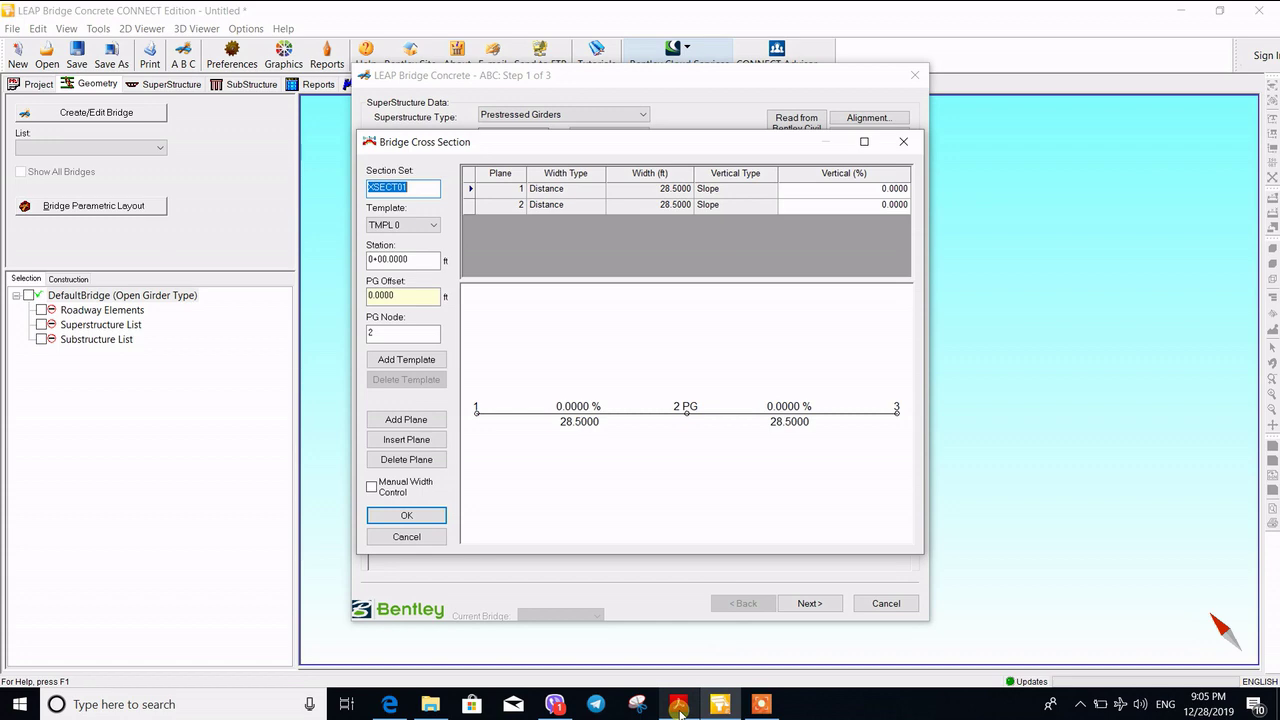
click(430, 705)
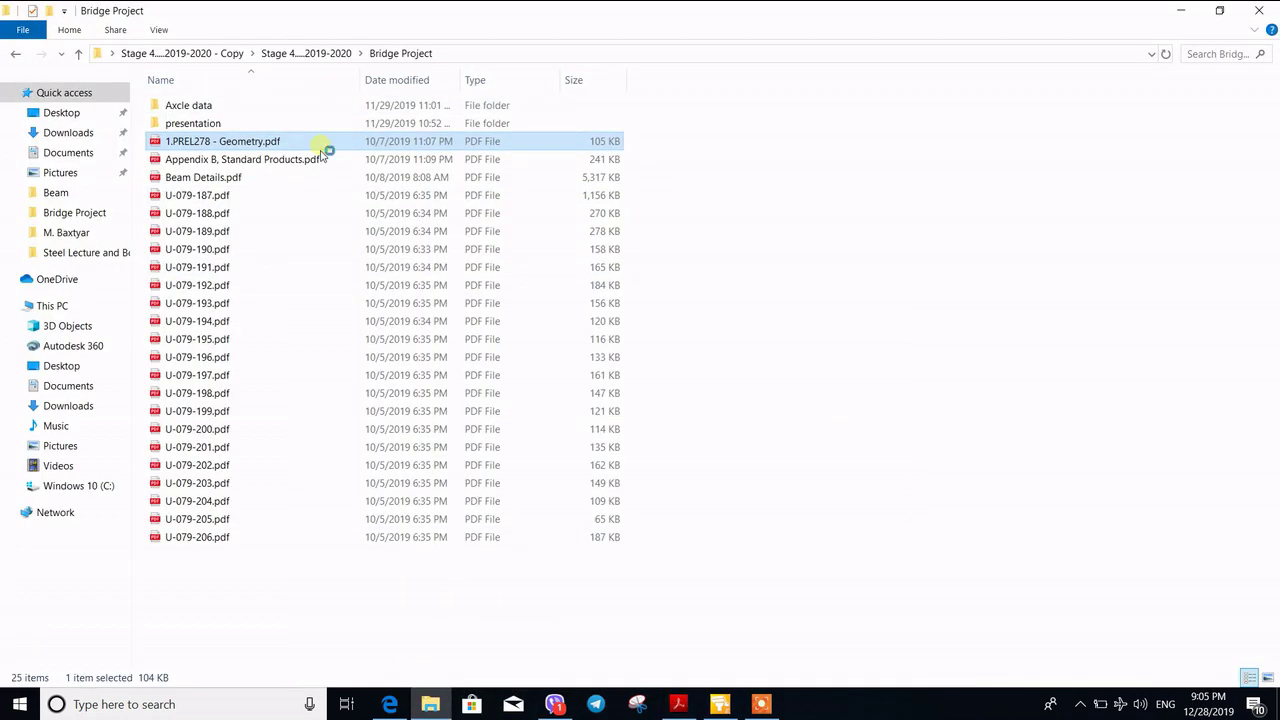
double_click(321, 147)
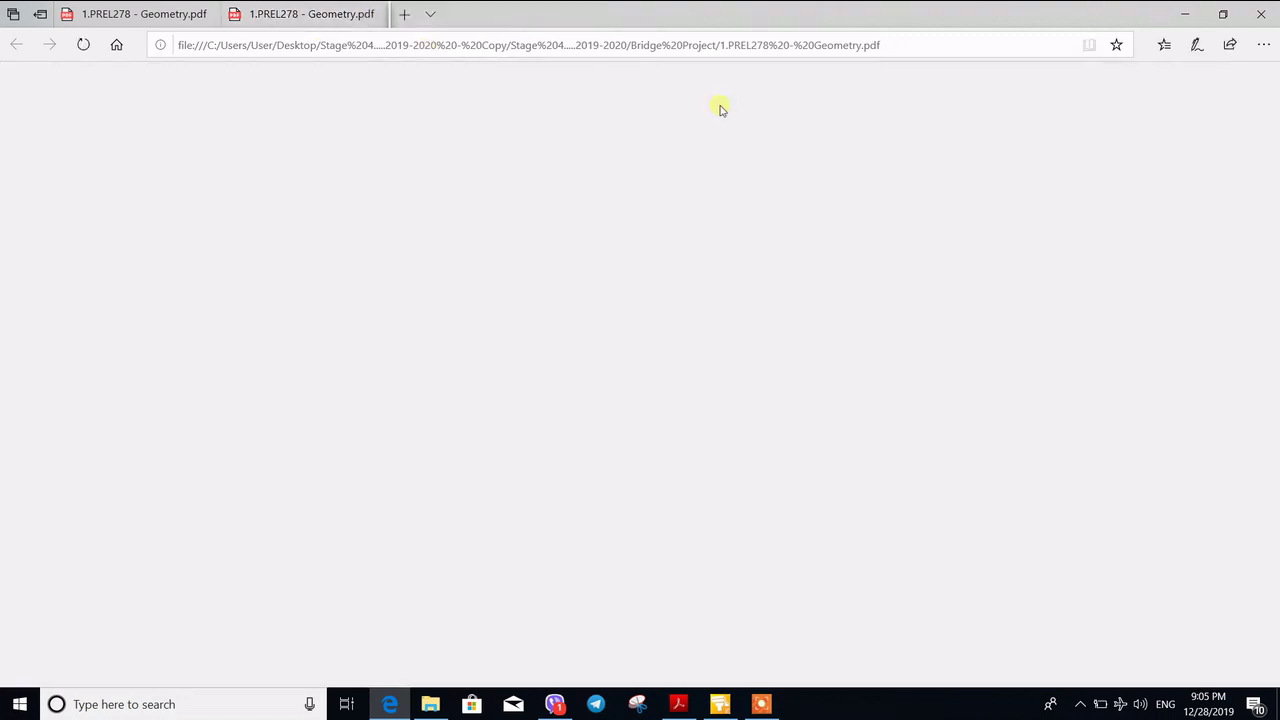
ctrl+scroll(1010, 280, up, 3)
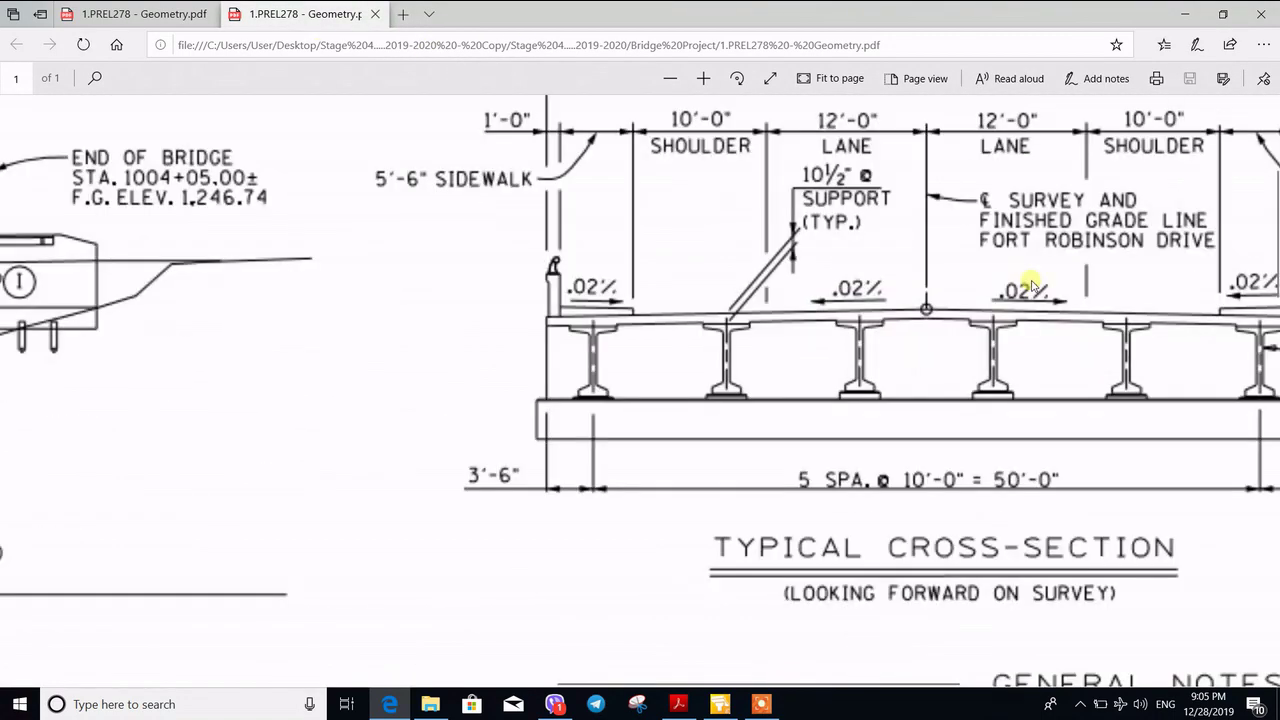
ctrl+scroll(763, 257, down, 1)
ctrl+scroll(760, 277, down, 2)
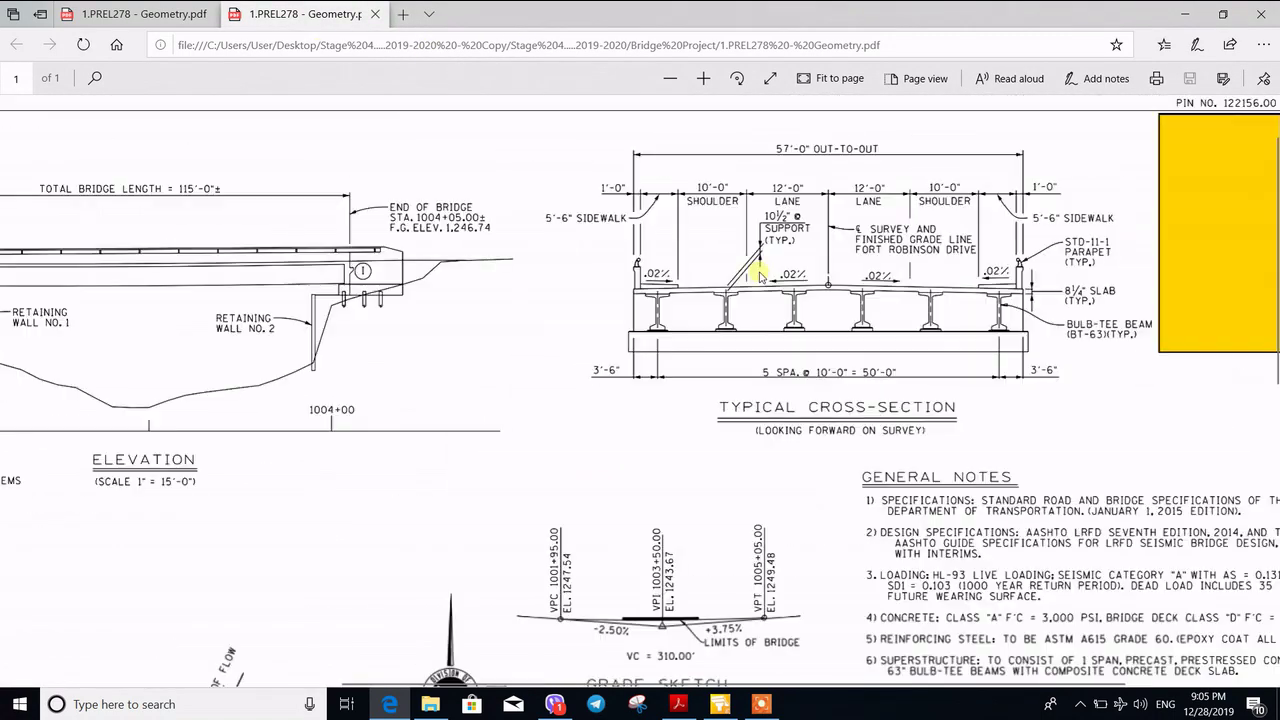
Step: Back in LEAP Bridge Concrete, set the vertical slope of cross-section plane 1 to +2% and of plane 2 to -2%
click(720, 704)
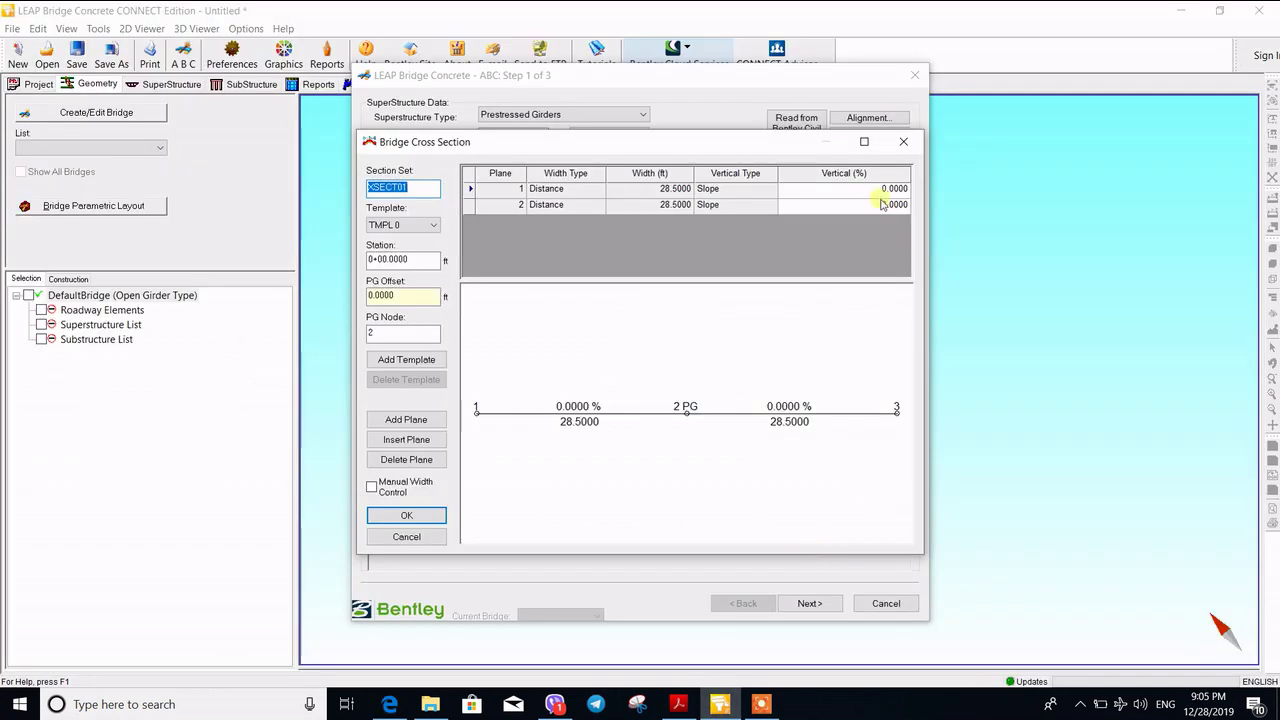
click(874, 189)
text(+2)
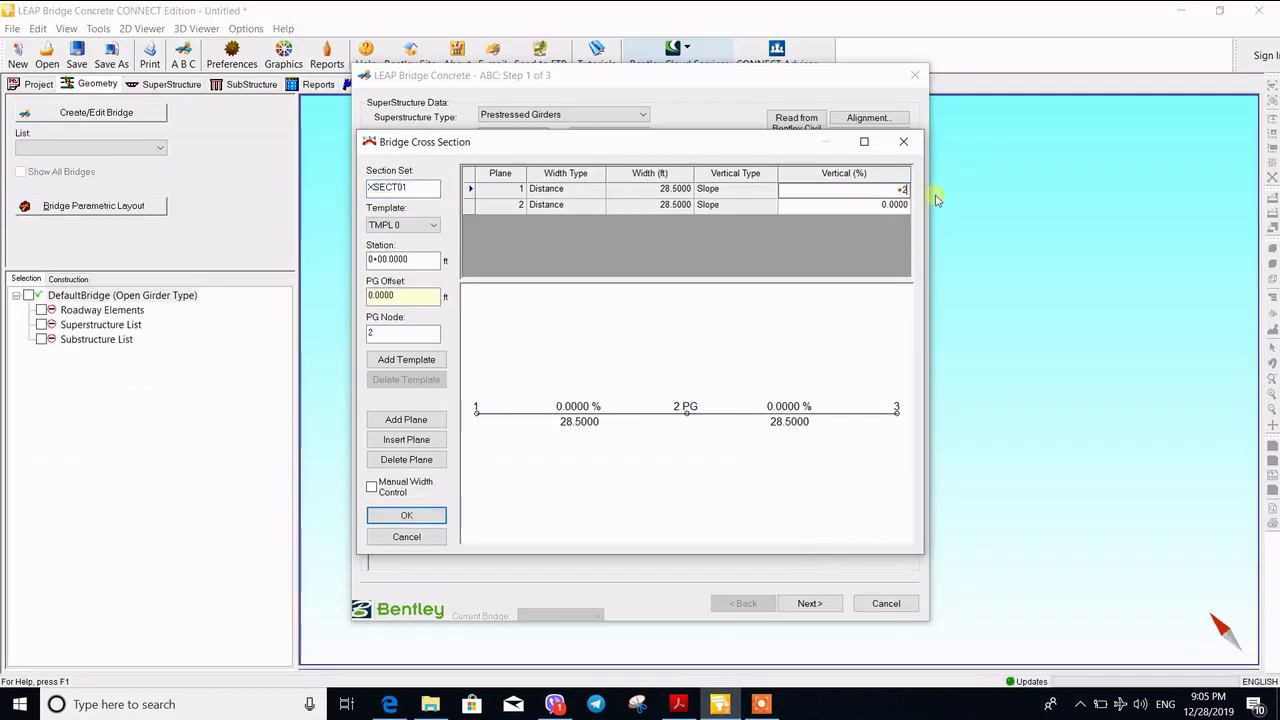
click(858, 207)
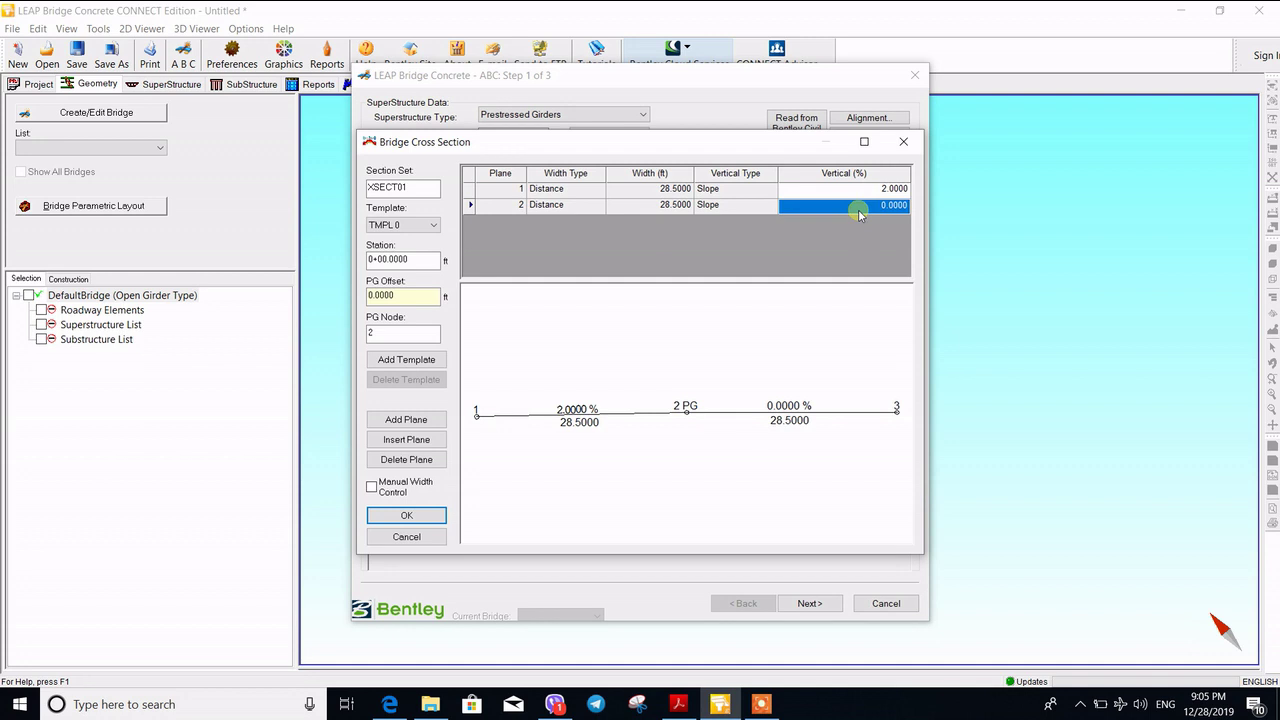
text(-2)
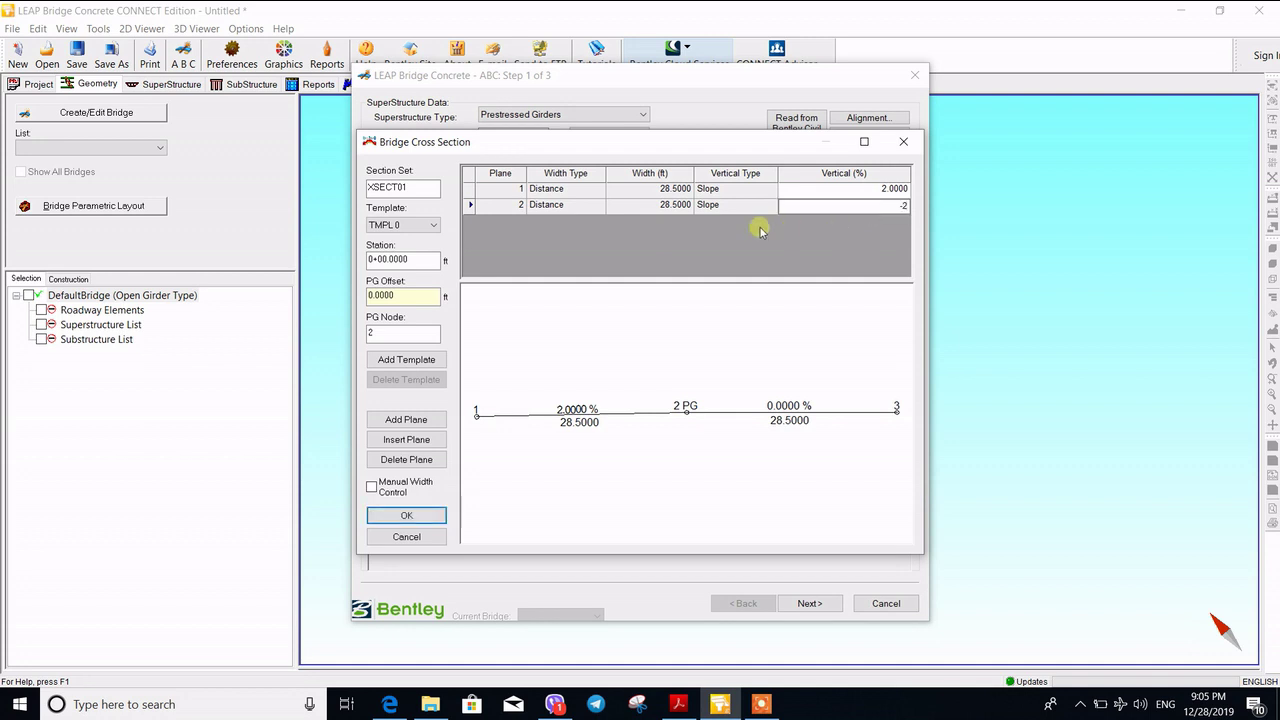
click(757, 228)
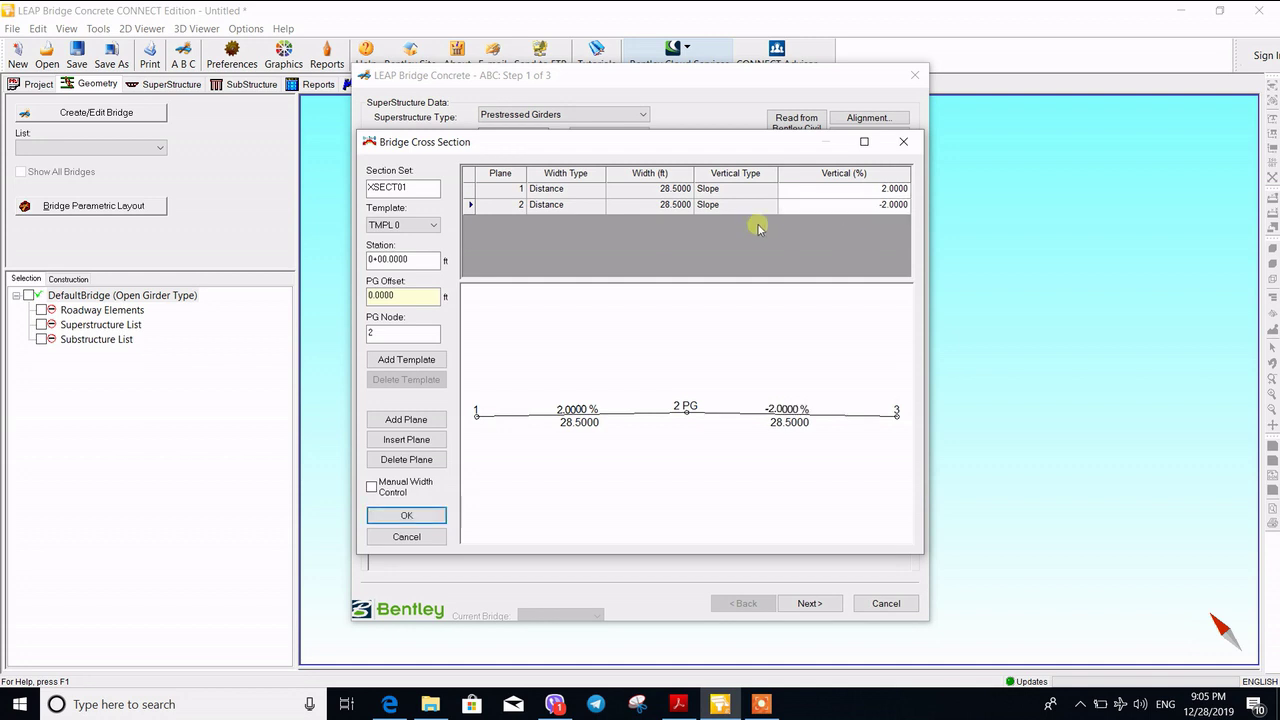
Step: Accept the bridge cross section, advance the bridge wizard to the materials and bearings data, and dismiss the anti-malware alert
click(401, 516)
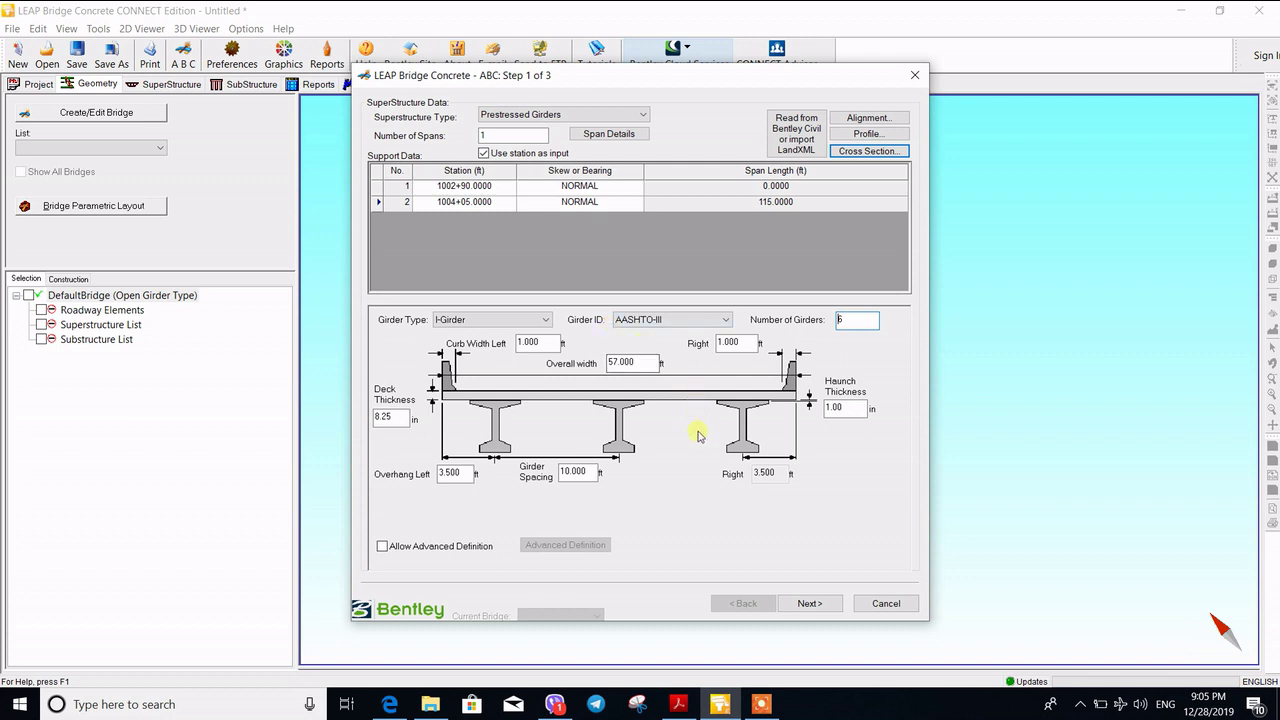
click(820, 605)
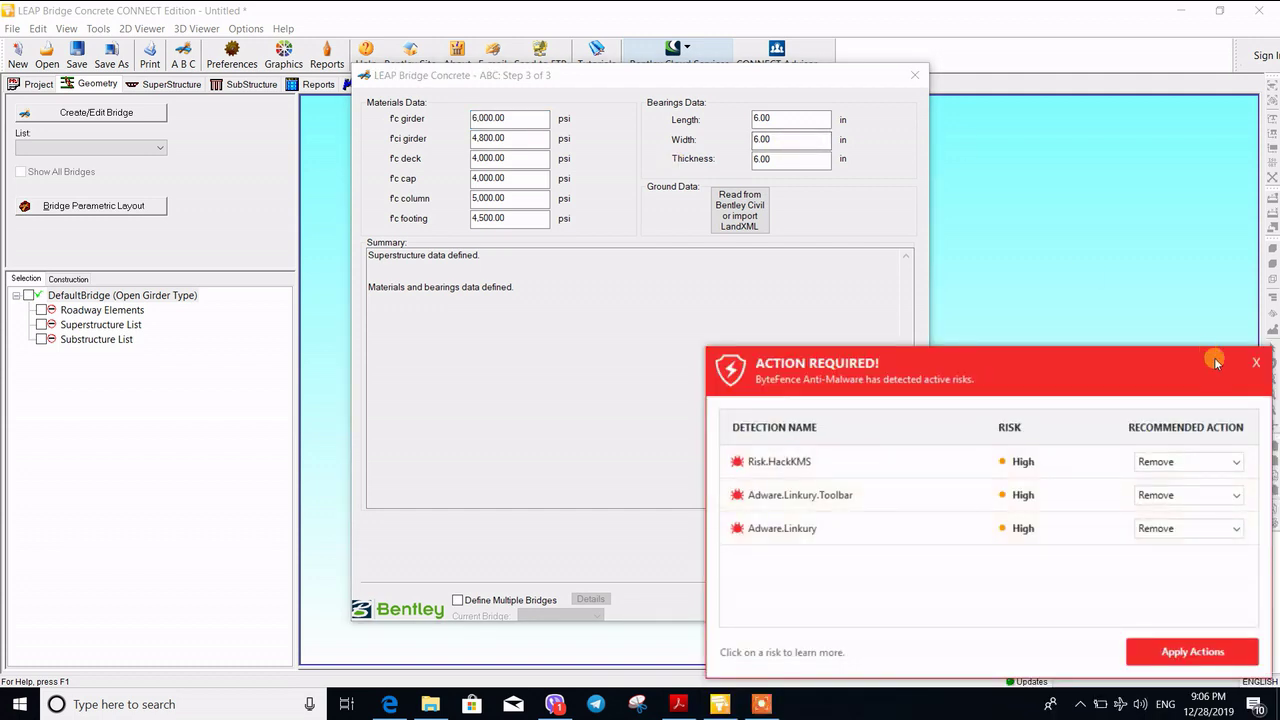
click(1256, 362)
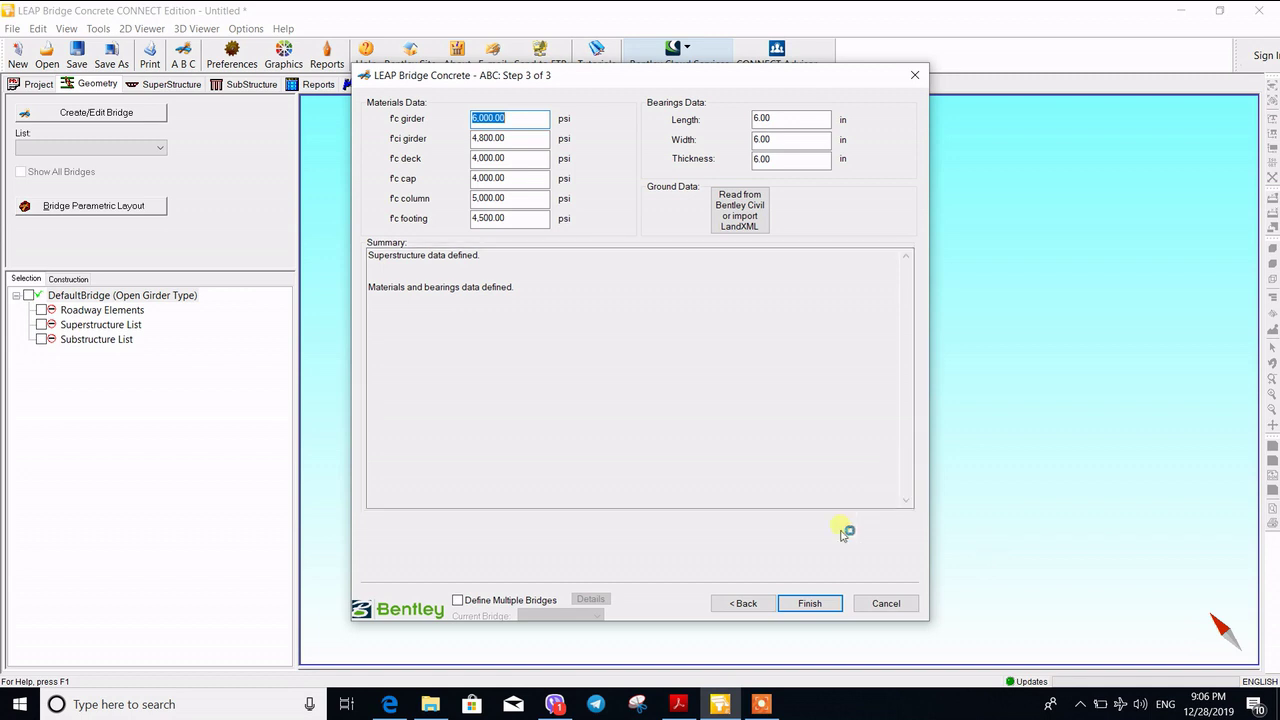
Step: Set the bearing length to 8 in, width to 4 in and thickness to 1 in, and finish the bridge wizard
click(763, 121)
text(8)
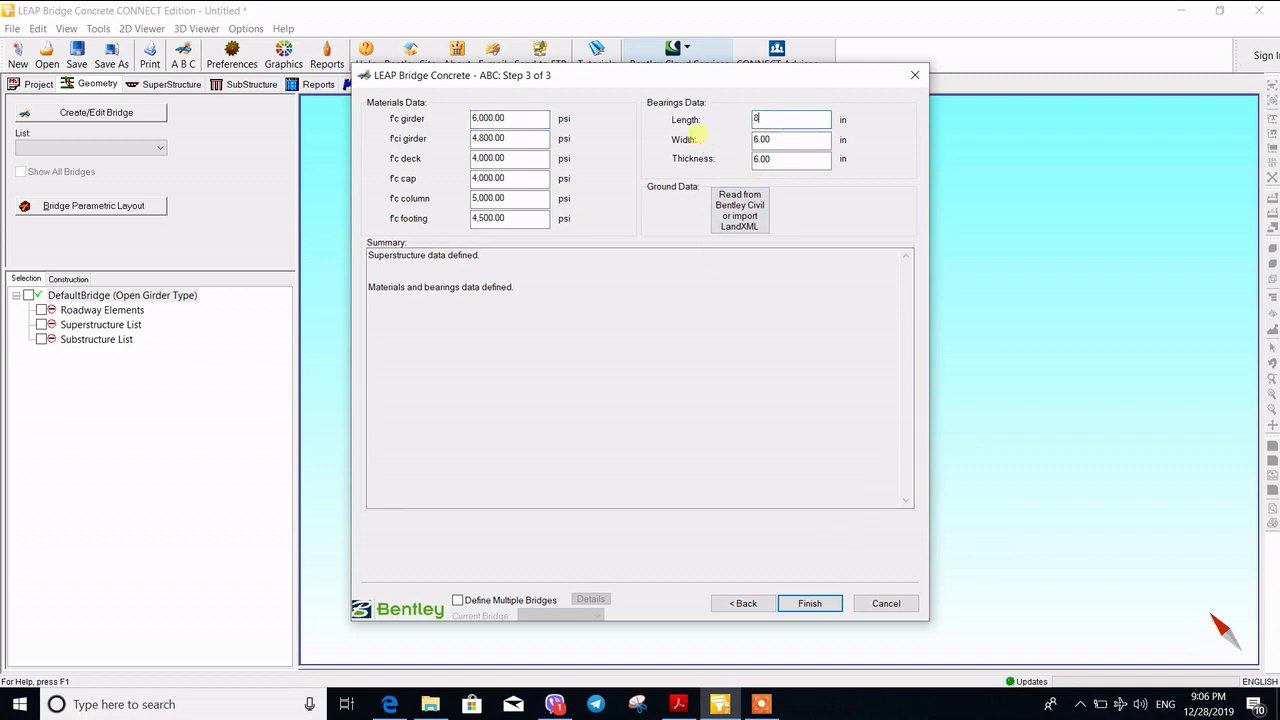
key(Tab)
text(4)
key(Tab)
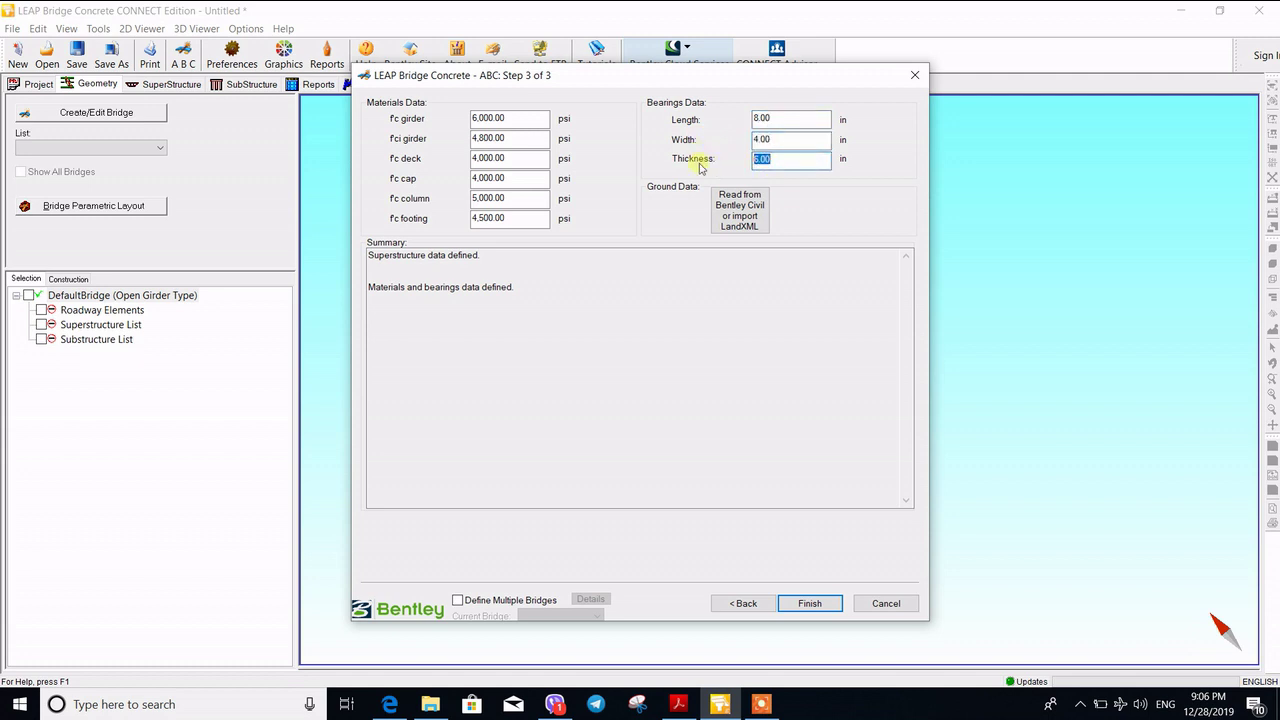
text(1)
click(798, 603)
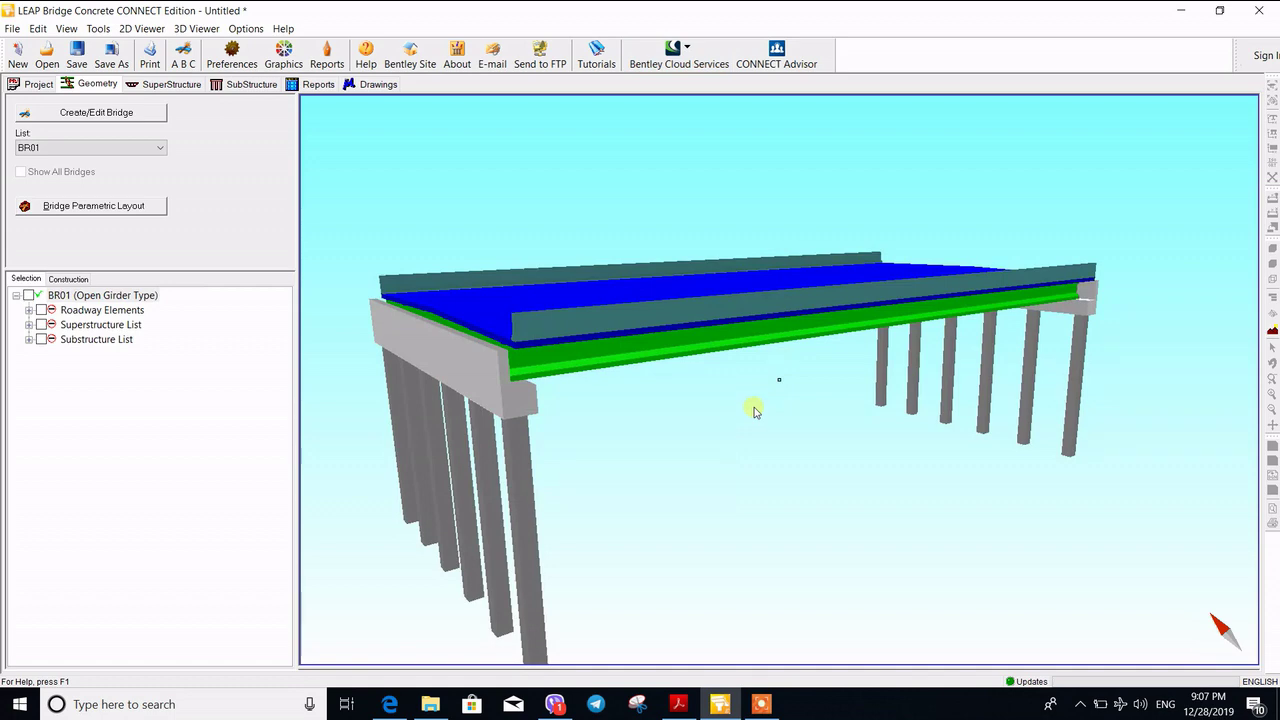
Step: Inspect the 3D bridge model from below and from the side, examining the girders, deck, barriers and supports
drag(755, 410, 713, 296)
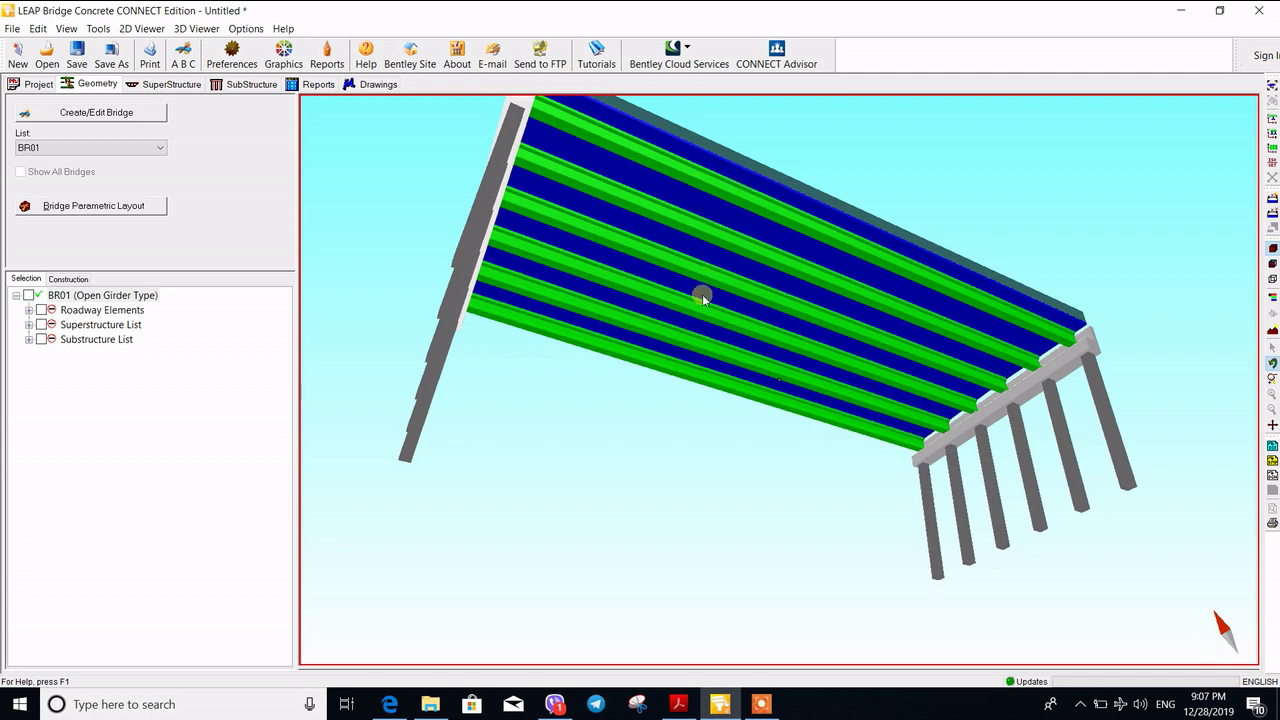
click(1119, 402)
scroll(862, 370, down, 3)
drag(862, 370, 780, 414)
drag(644, 389, 566, 371)
scroll(569, 366, up, 3)
drag(489, 354, 394, 366)
scroll(414, 363, up, 4)
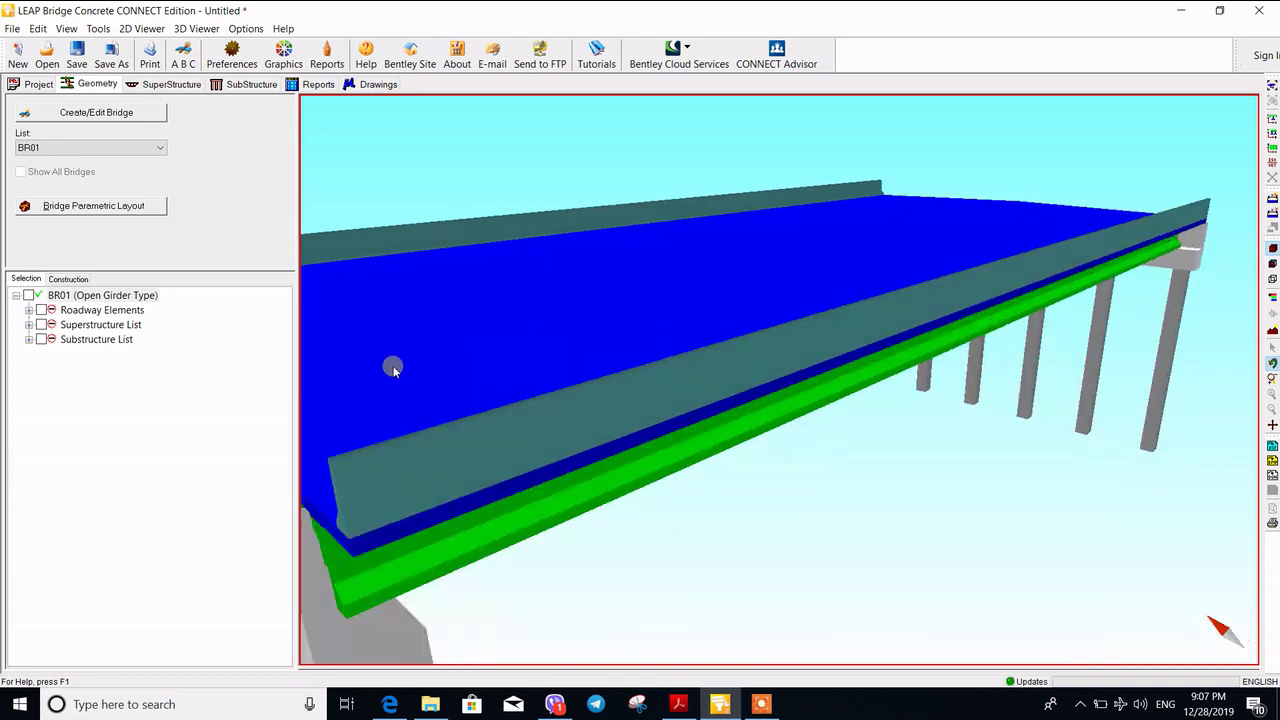
scroll(607, 214, up, 3)
drag(607, 214, 366, 354)
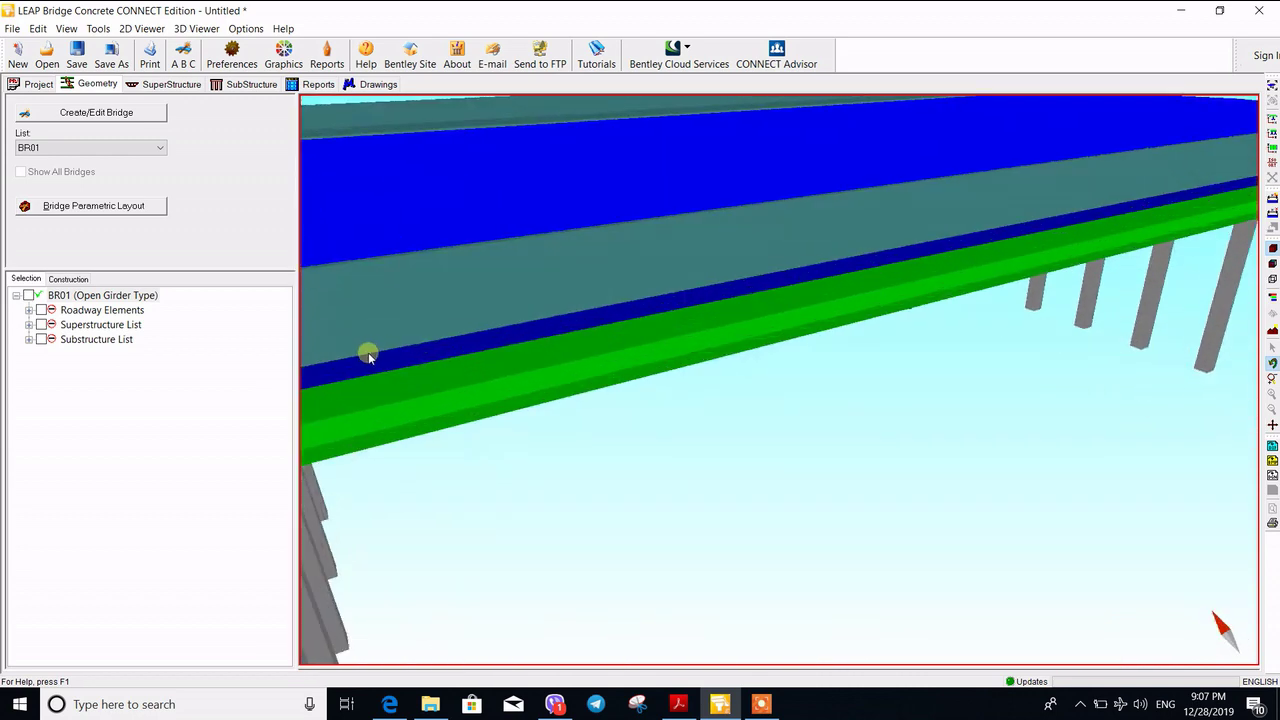
scroll(790, 157, up, 3)
drag(434, 254, 869, 277)
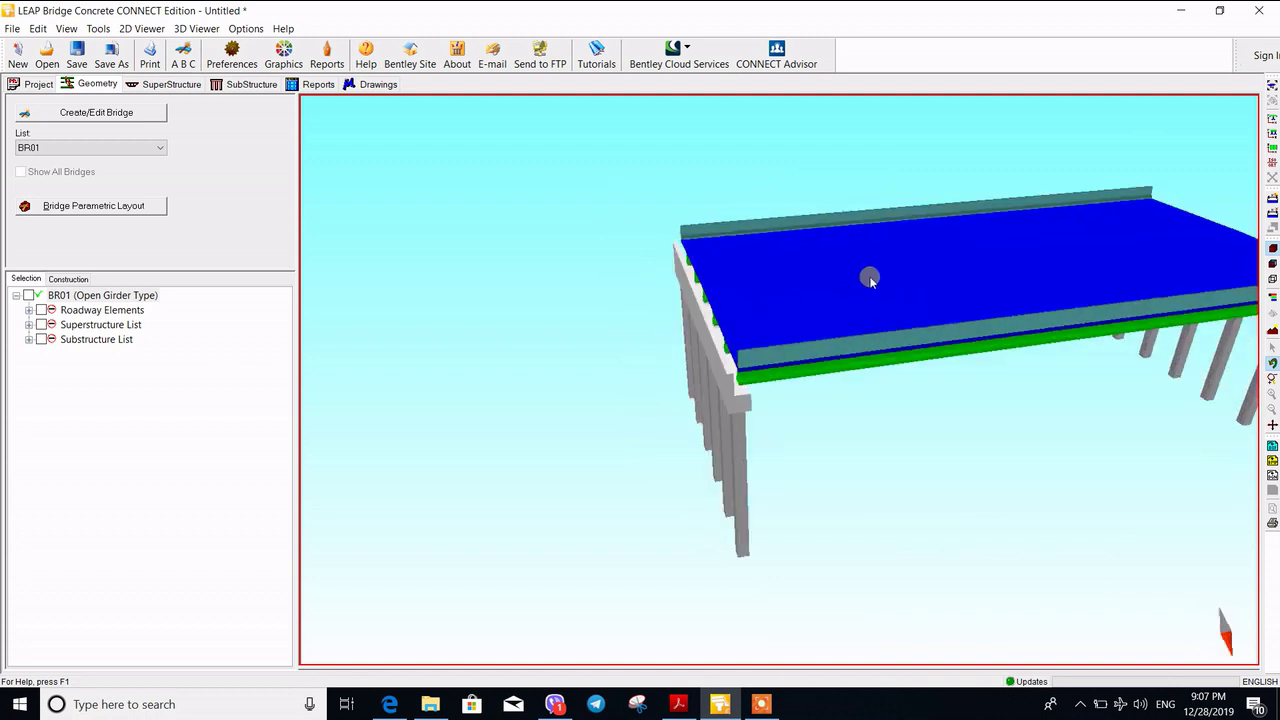
Step: Examine the bearing pads beneath the girder ends on the abutment cap up close, and return to the whole bridge
drag(722, 343, 764, 354)
scroll(686, 314, up, 3)
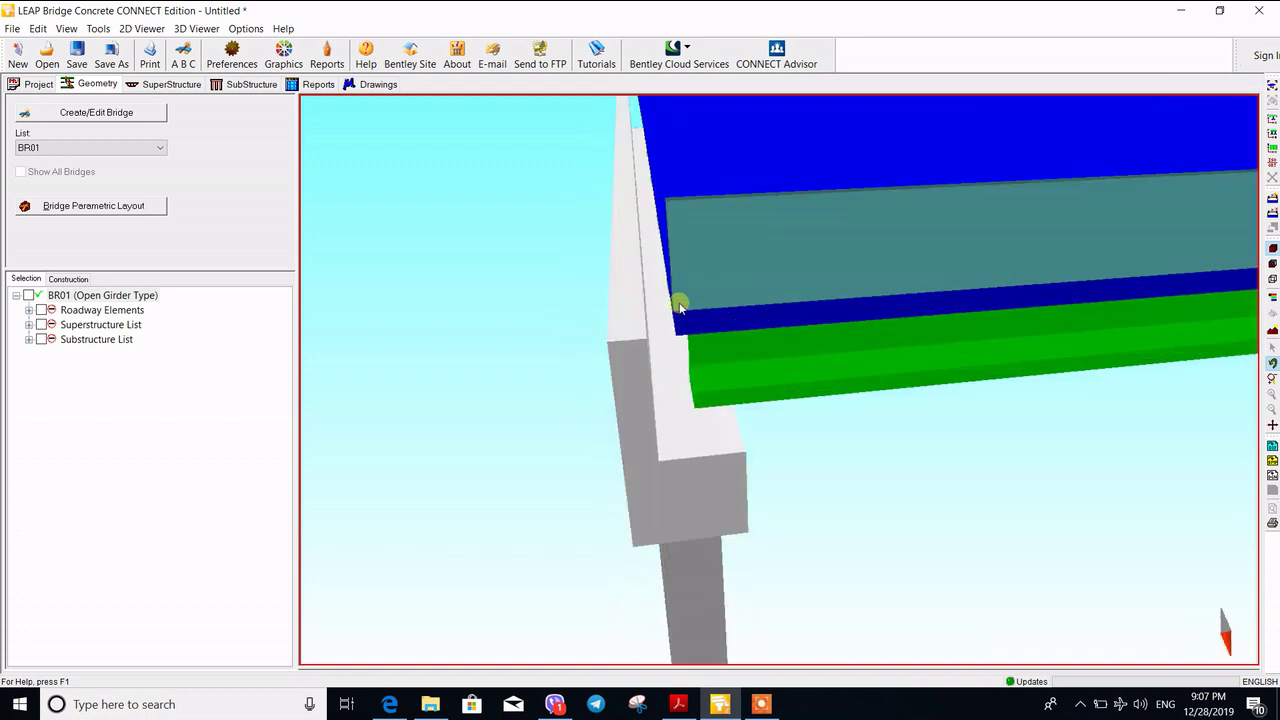
scroll(690, 306, up, 5)
scroll(680, 300, up, 10)
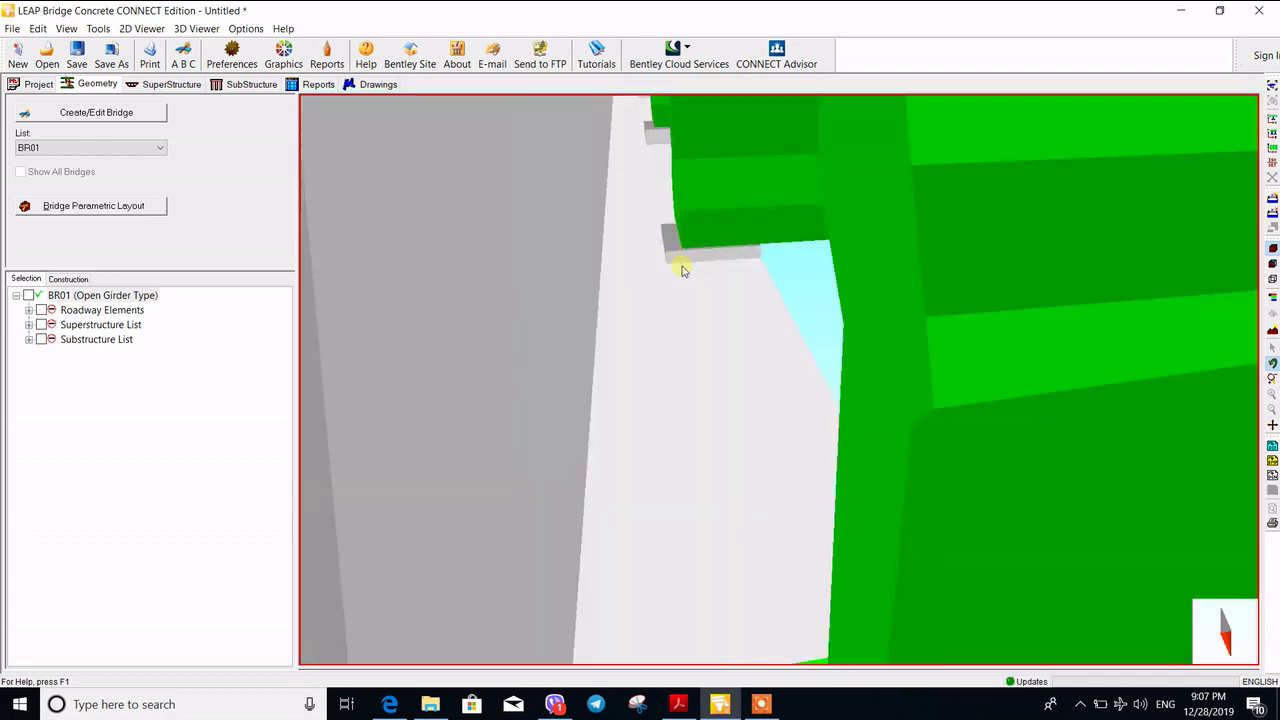
mouse_move(683, 270)
mouse_down()
mouse_move(677, 260)
mouse_move(714, 277)
mouse_move(691, 257)
mouse_up()
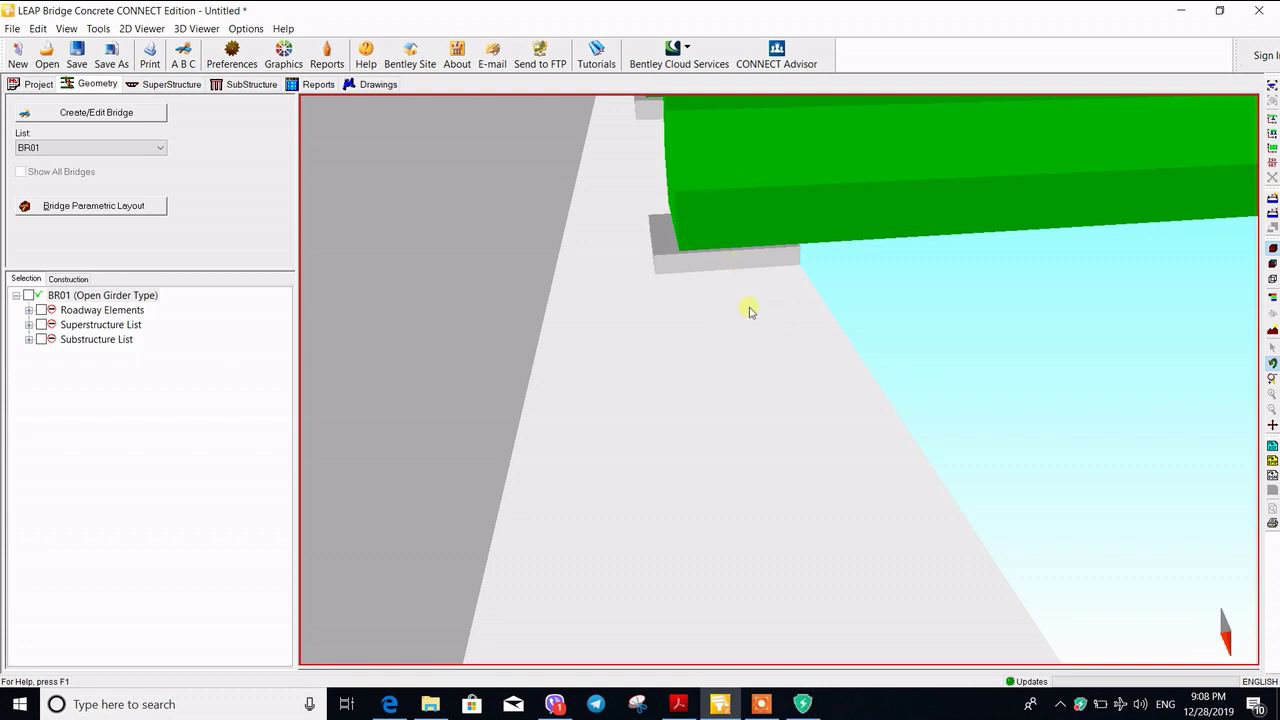
scroll(726, 196, down, 3)
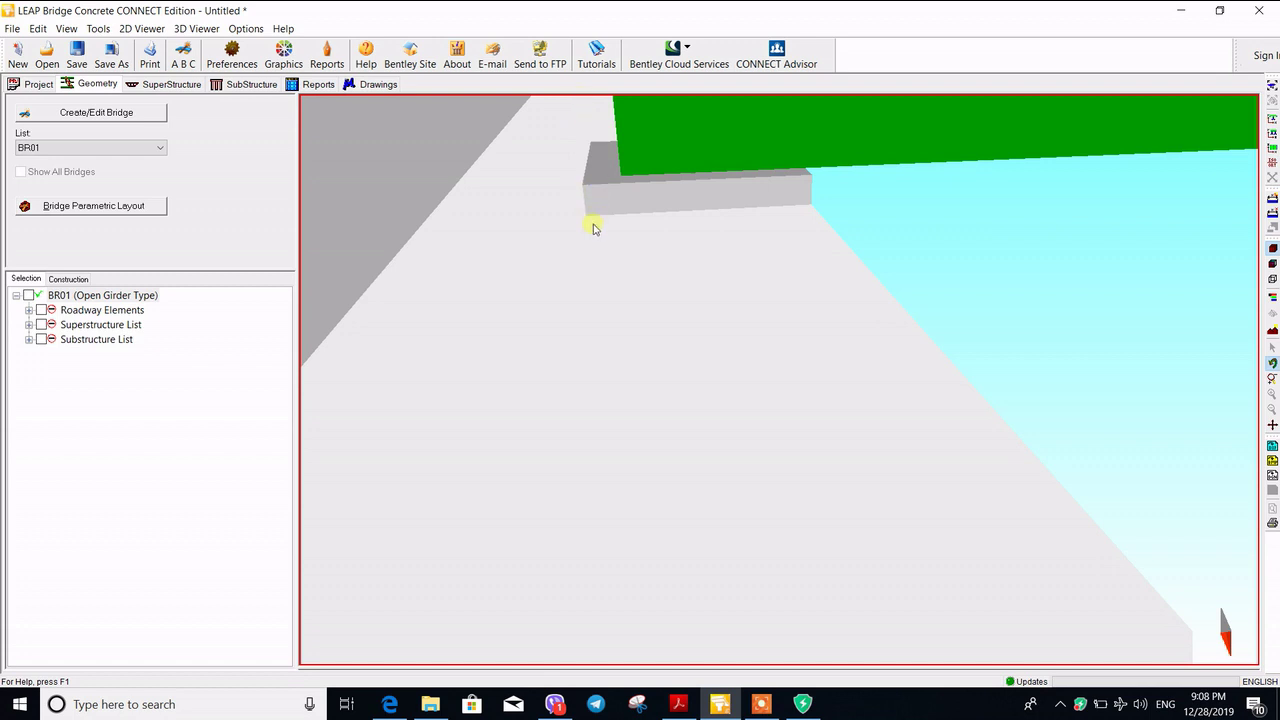
drag(593, 228, 675, 247)
scroll(769, 318, down, 5)
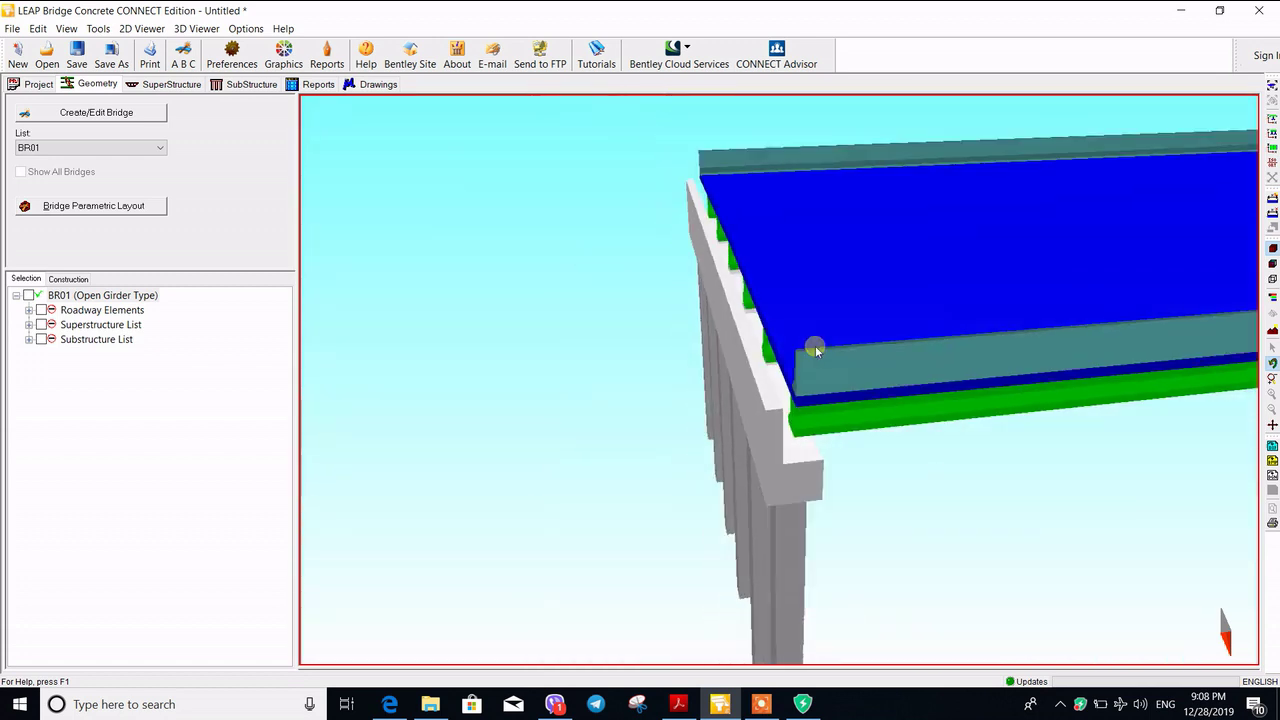
scroll(743, 306, down, 2)
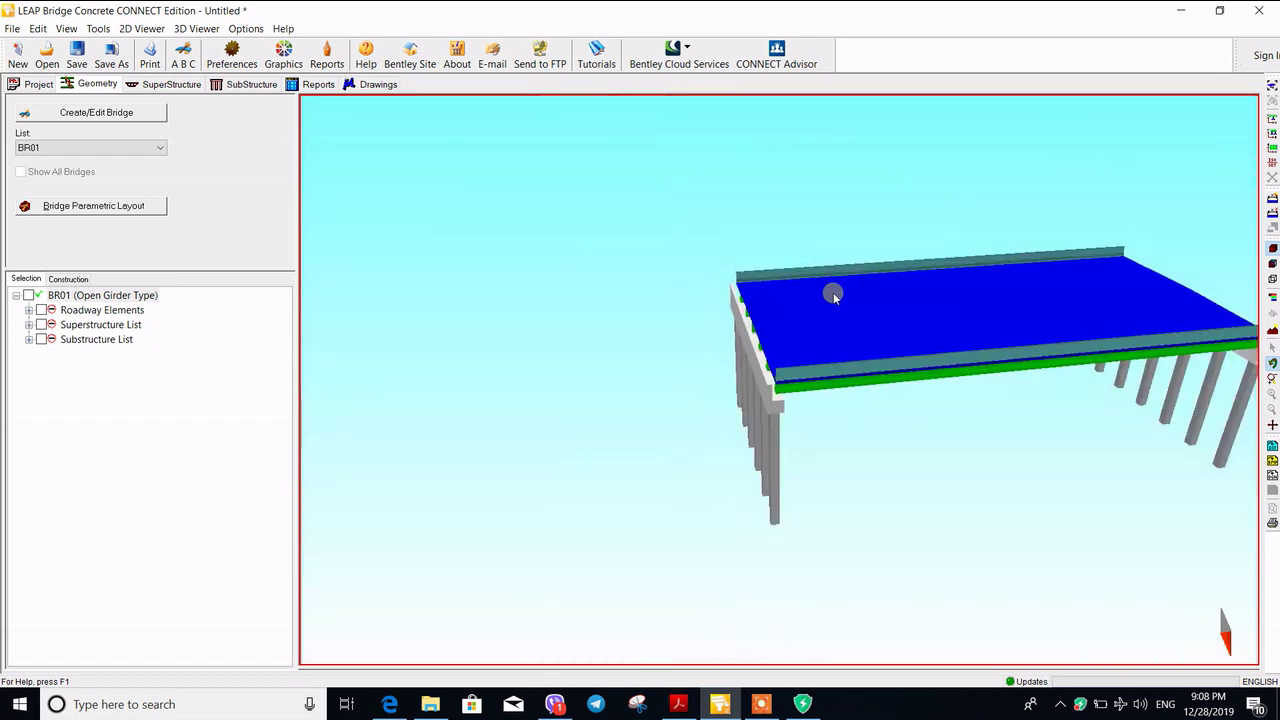
drag(831, 295, 614, 246)
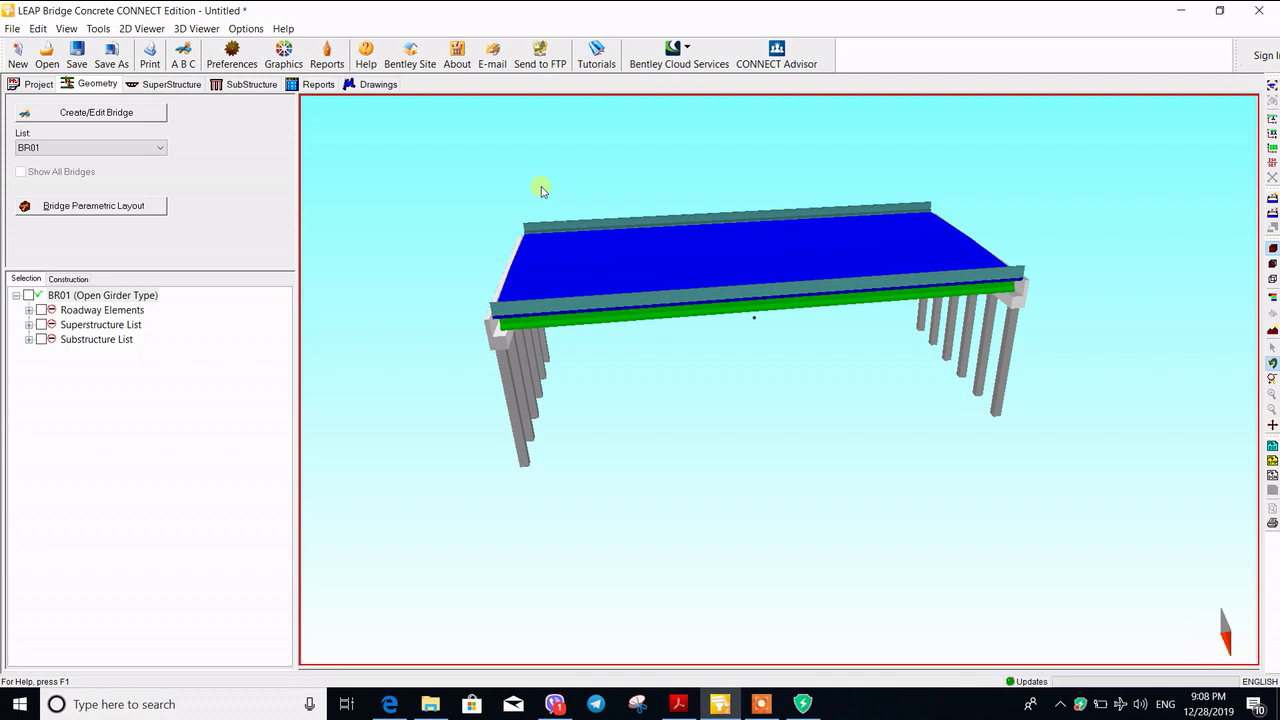
Step: Open the superstructure's Precast/Prestressed Girder design and bring up its bridge geometry data
click(172, 84)
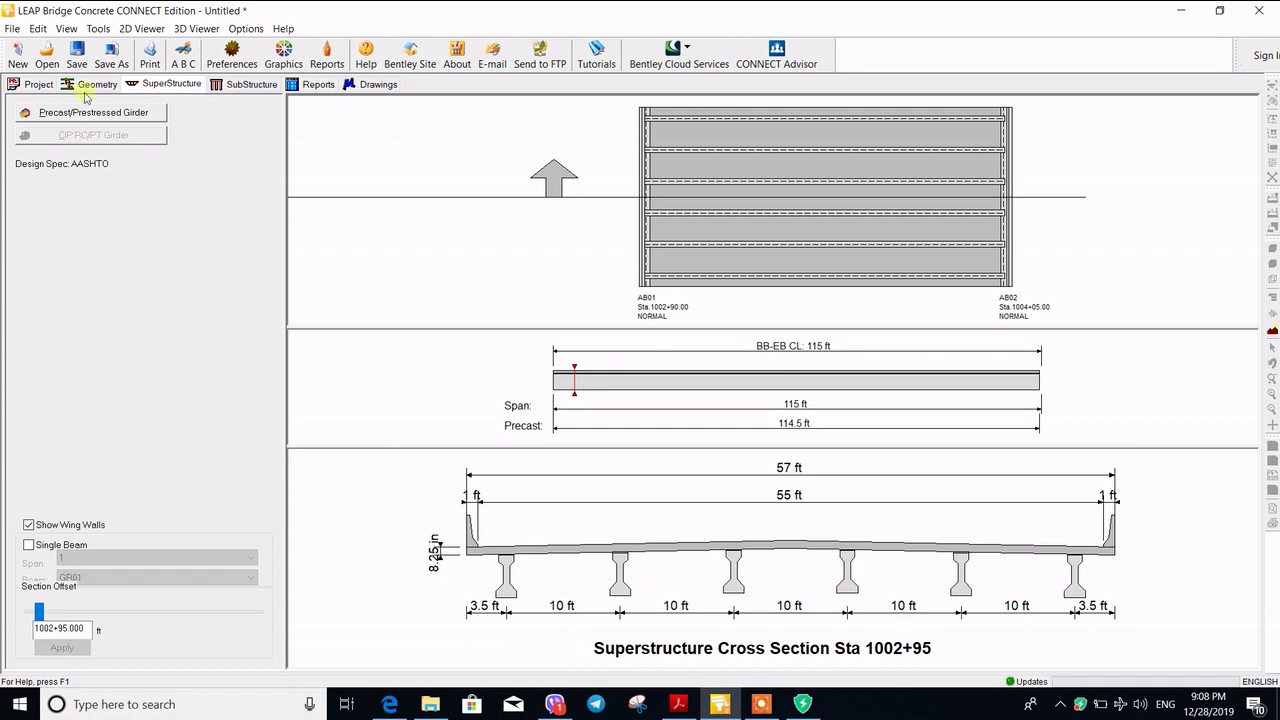
click(137, 113)
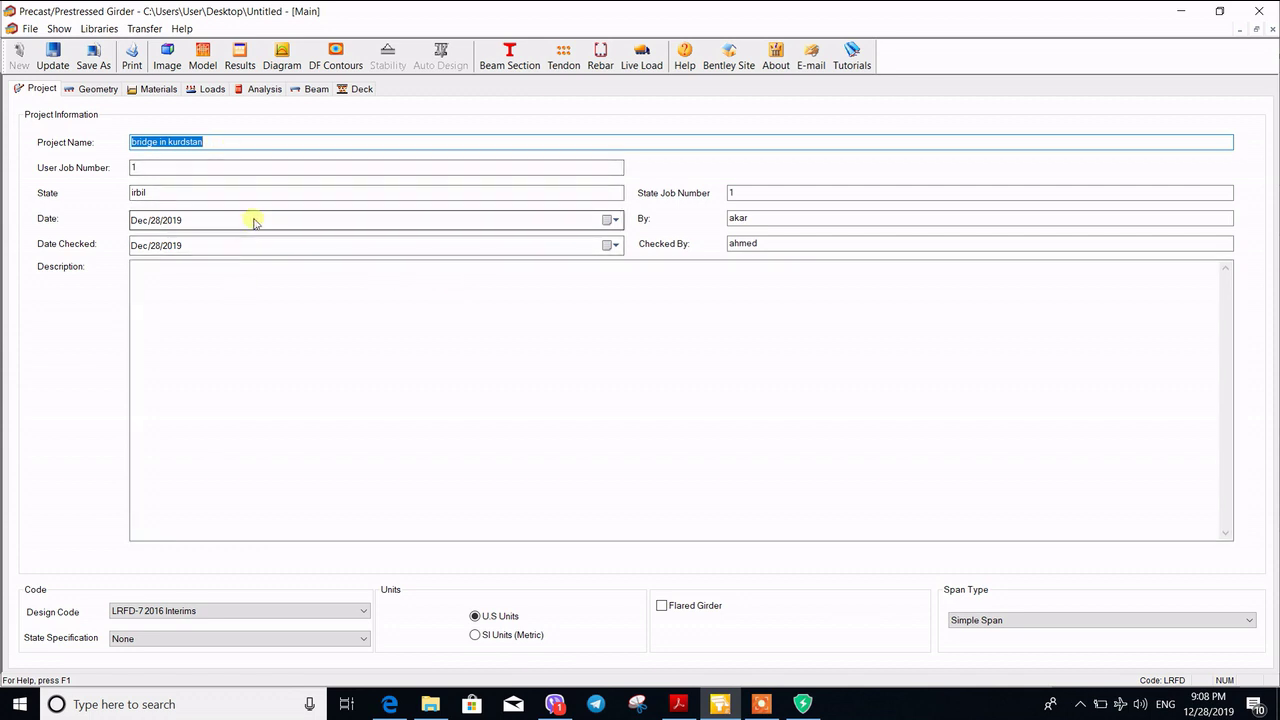
click(92, 91)
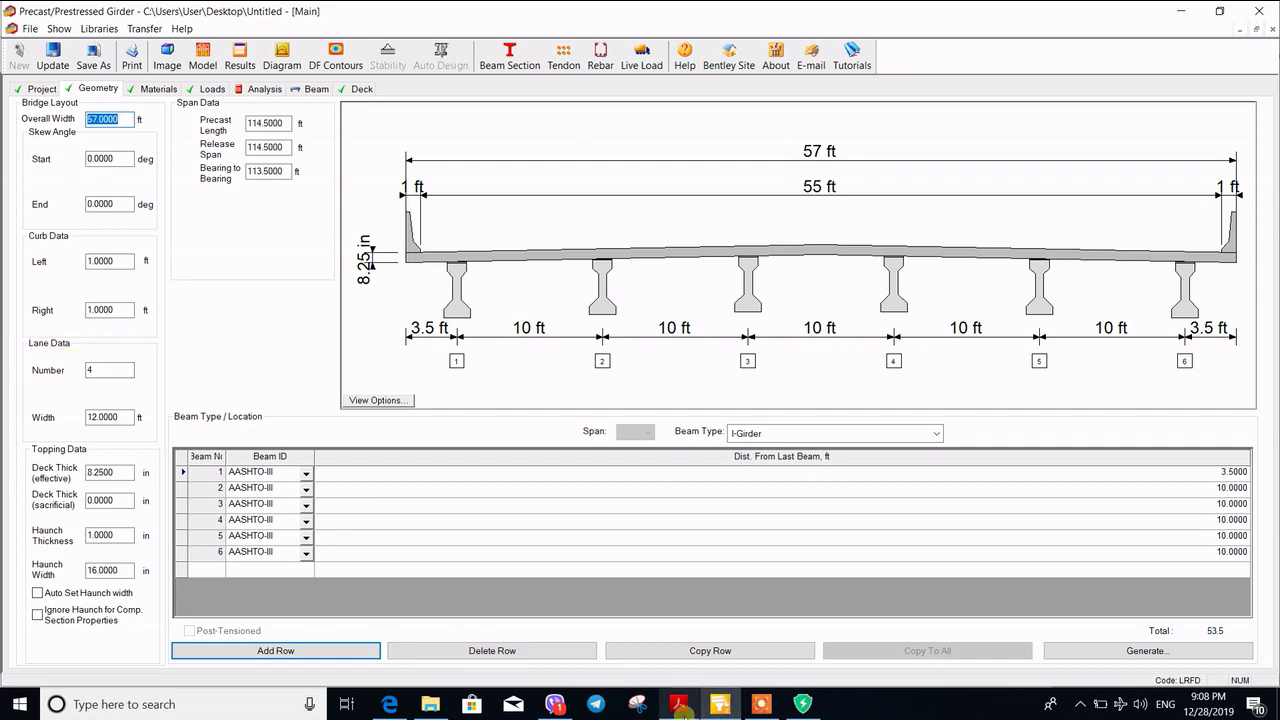
Step: Check the number of lanes, the effective deck thickness and the haunch thickness in the girder geometry
click(679, 704)
click(680, 706)
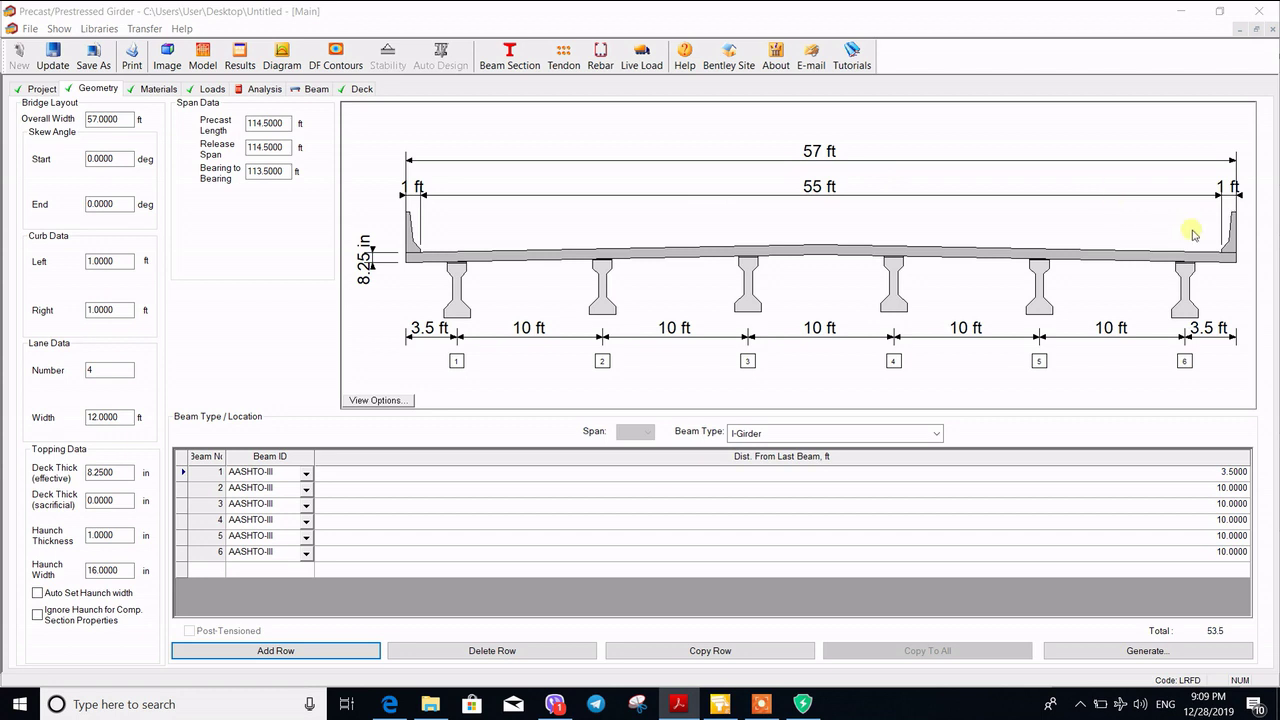
click(112, 374)
click(117, 478)
click(118, 537)
Step: In the materials data, choose the 6/10-270K-LL prestressing tendon with a straight pattern and review the maximum auto-debonding percentage per row
click(150, 89)
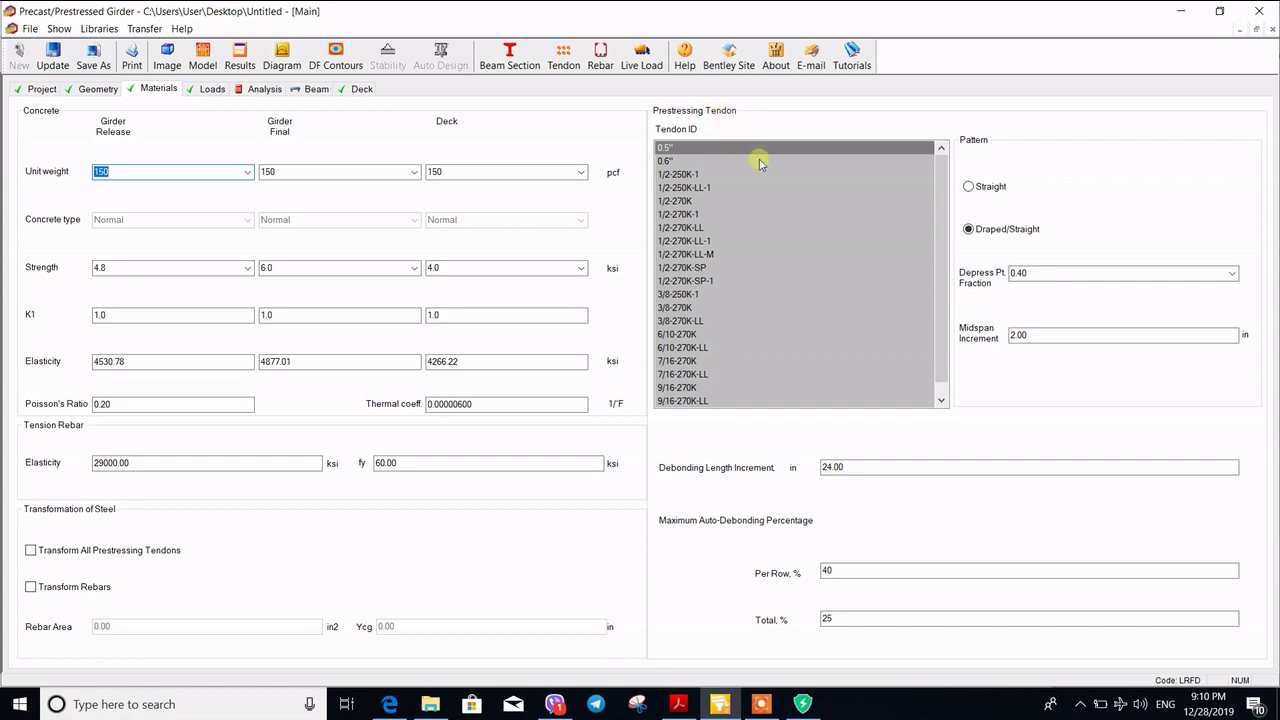
click(708, 350)
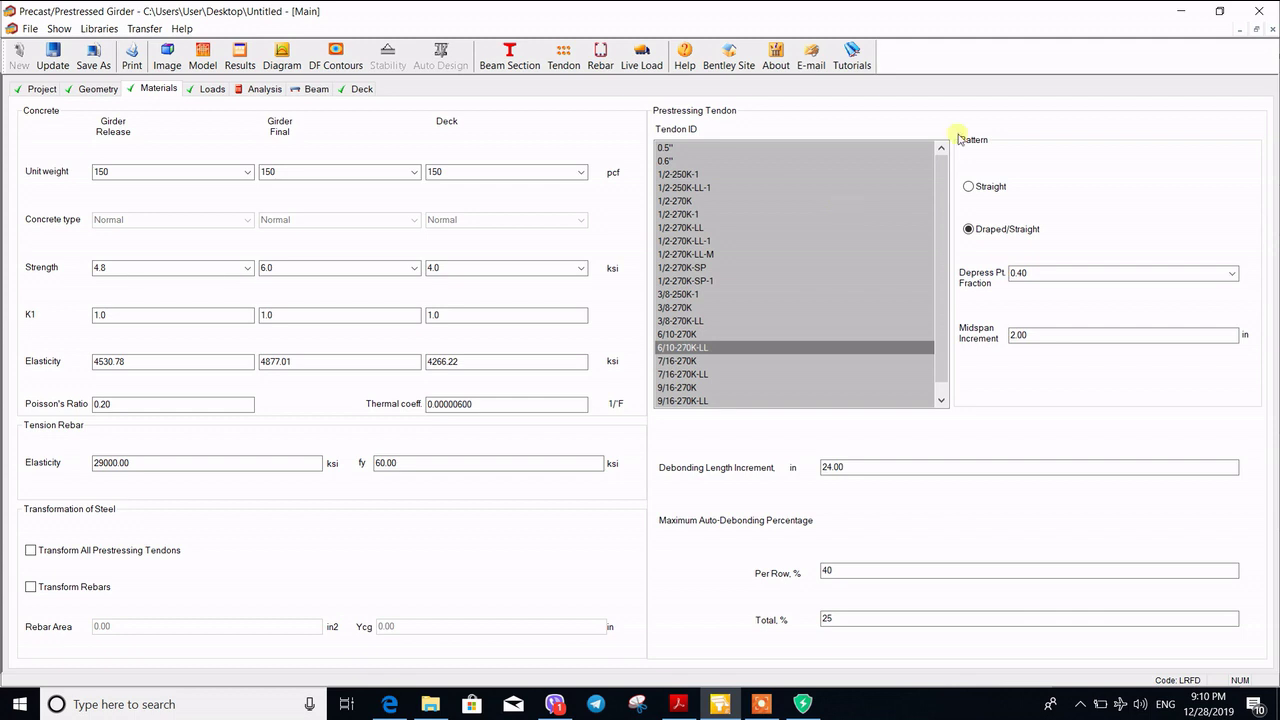
click(988, 187)
click(1010, 231)
click(1000, 188)
click(1008, 231)
click(995, 189)
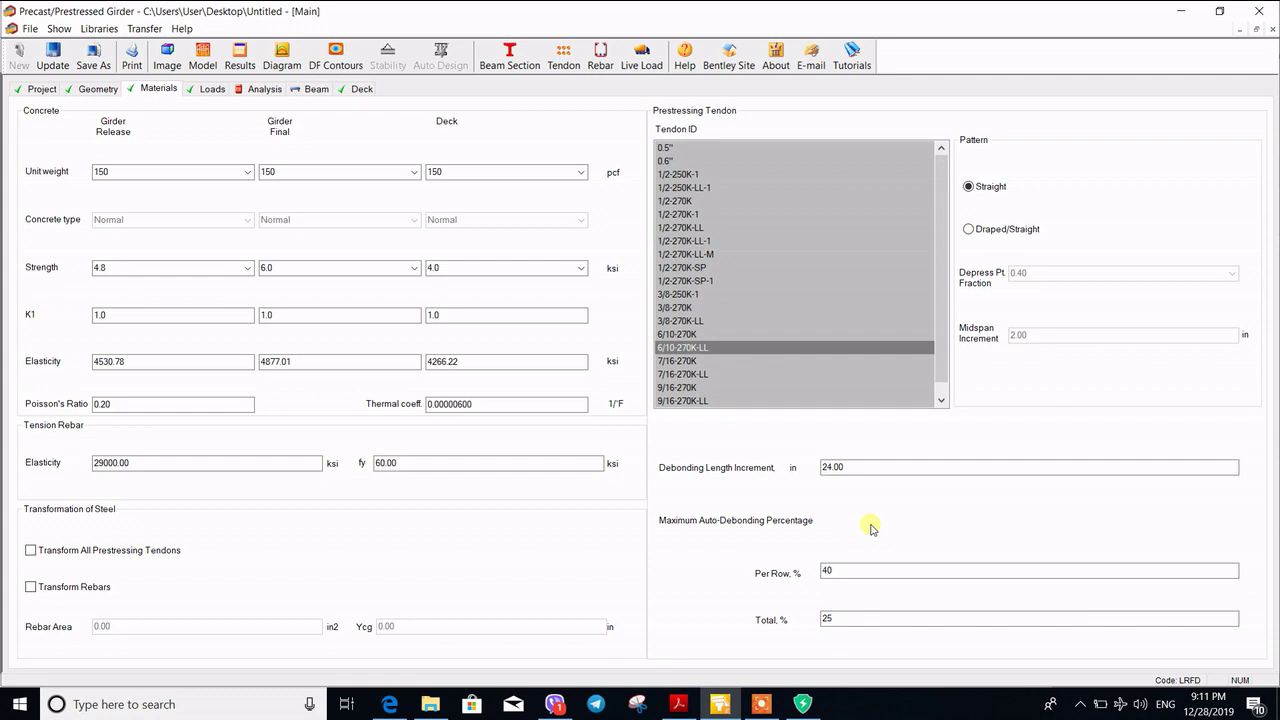
click(845, 572)
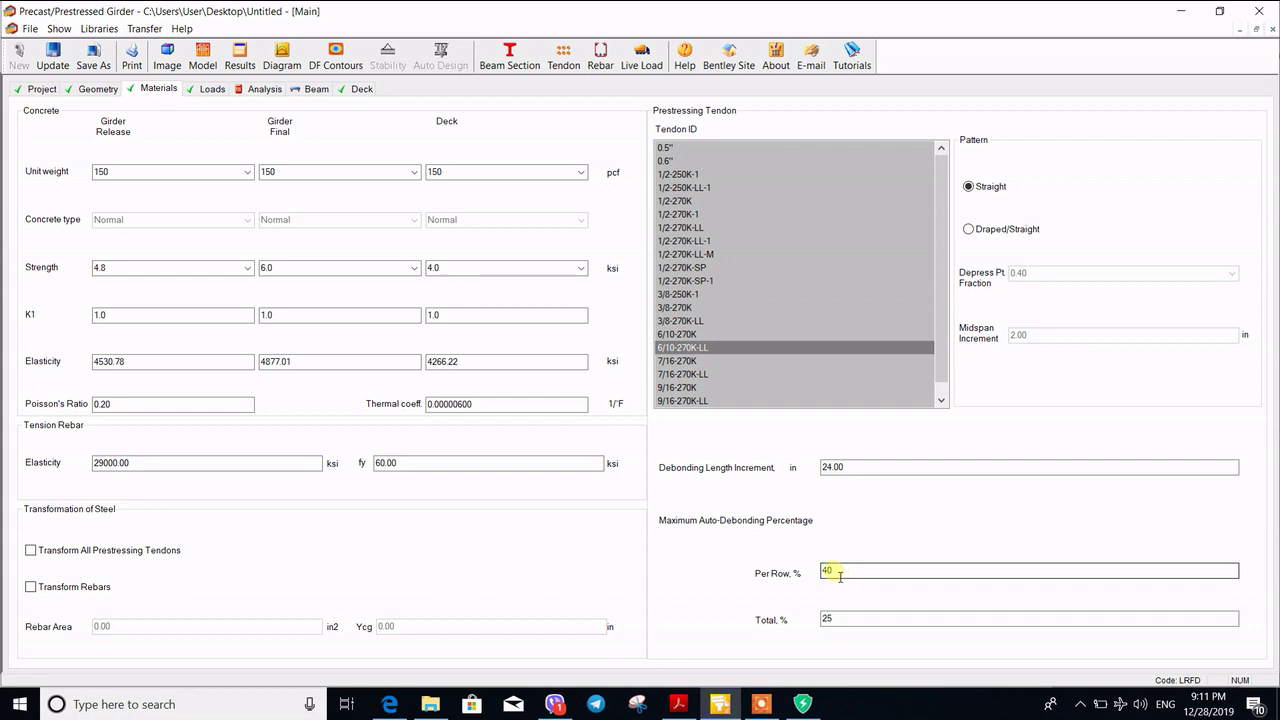
mouse_move(729, 335)
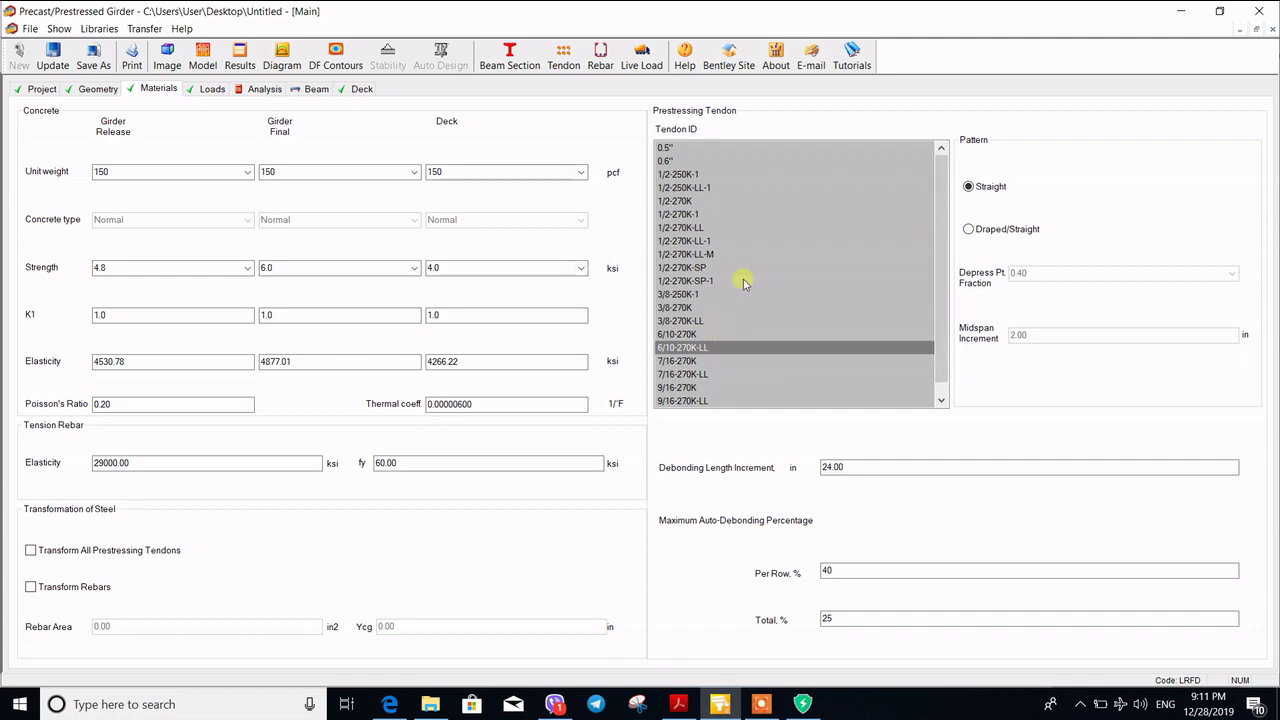
Step: Open the Permanent Load Wizard for the girder loads and check the parapets and sidewalks on the typical cross-section in 1.PREL278 - Geometry.pdf
click(212, 90)
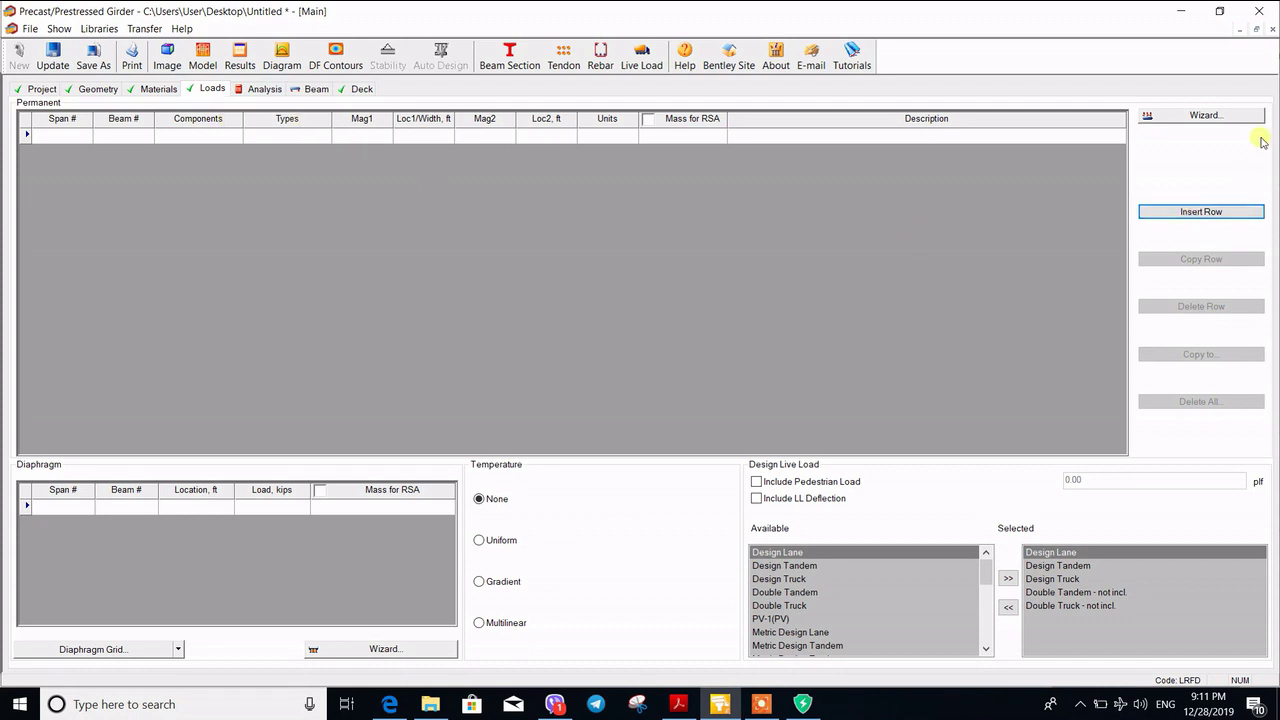
click(1205, 116)
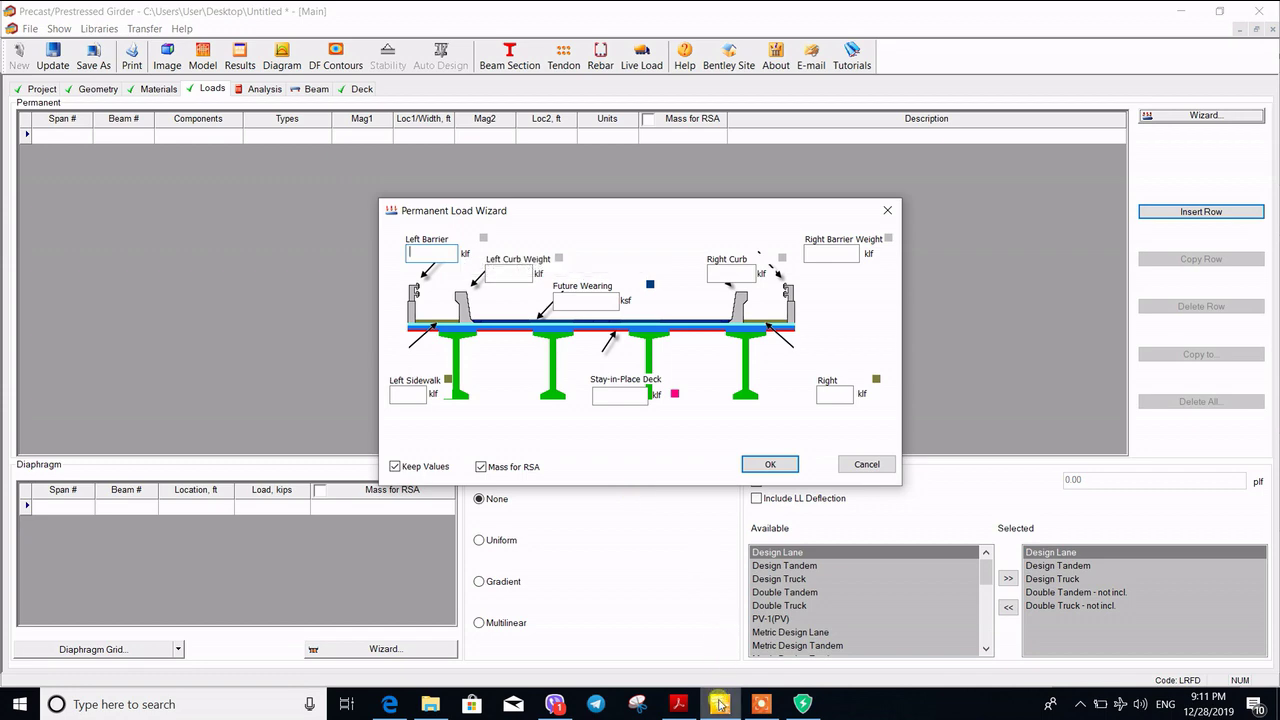
click(431, 703)
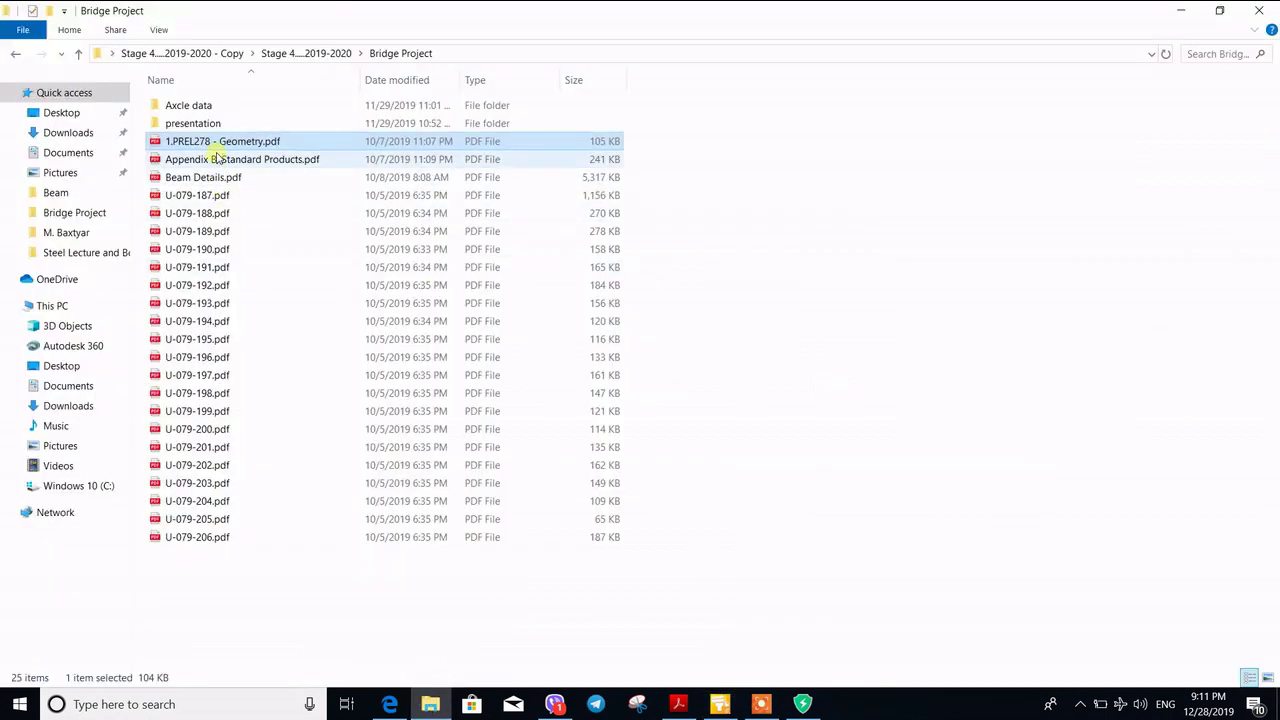
double_click(217, 143)
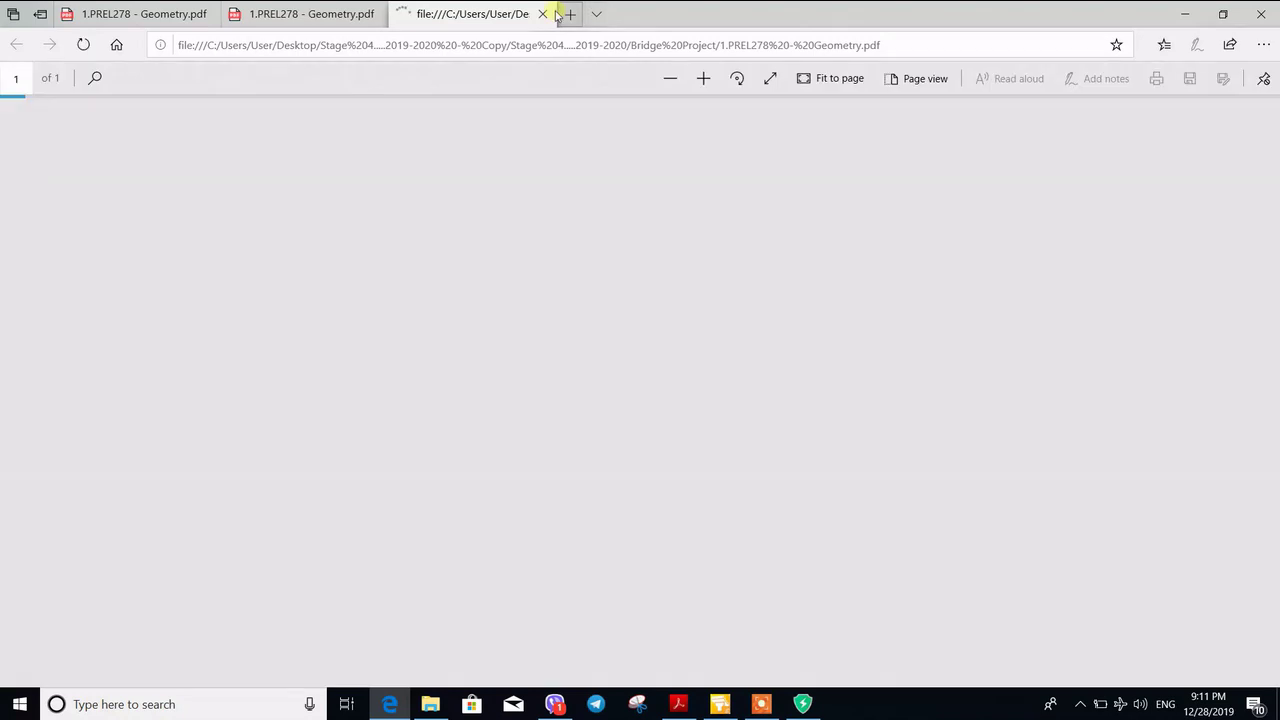
click(542, 14)
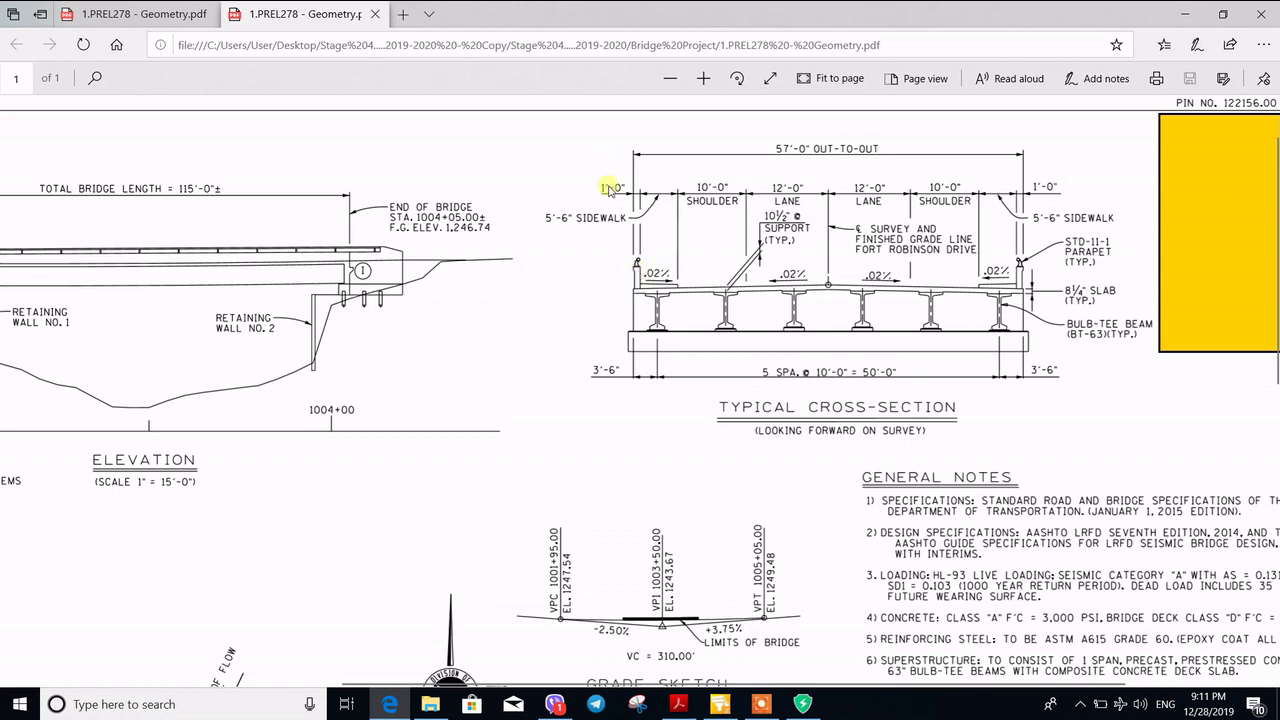
scroll(650, 220, down, 3)
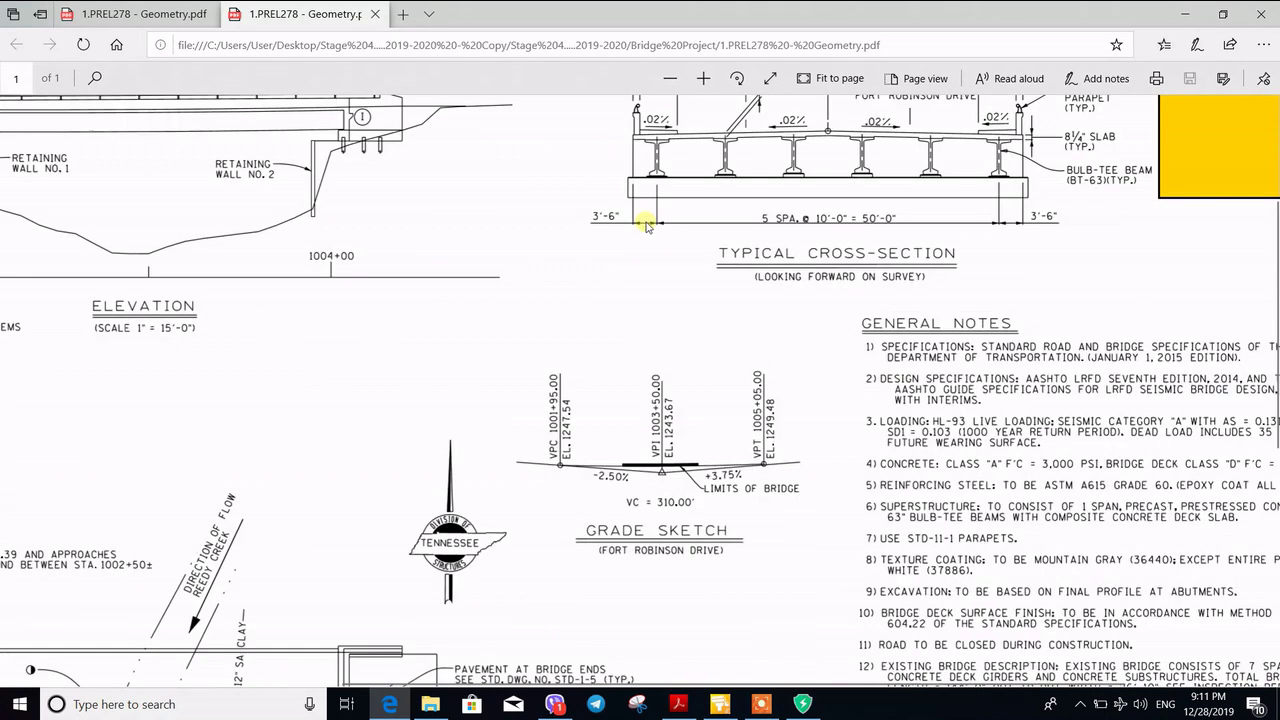
scroll(646, 226, up, 3)
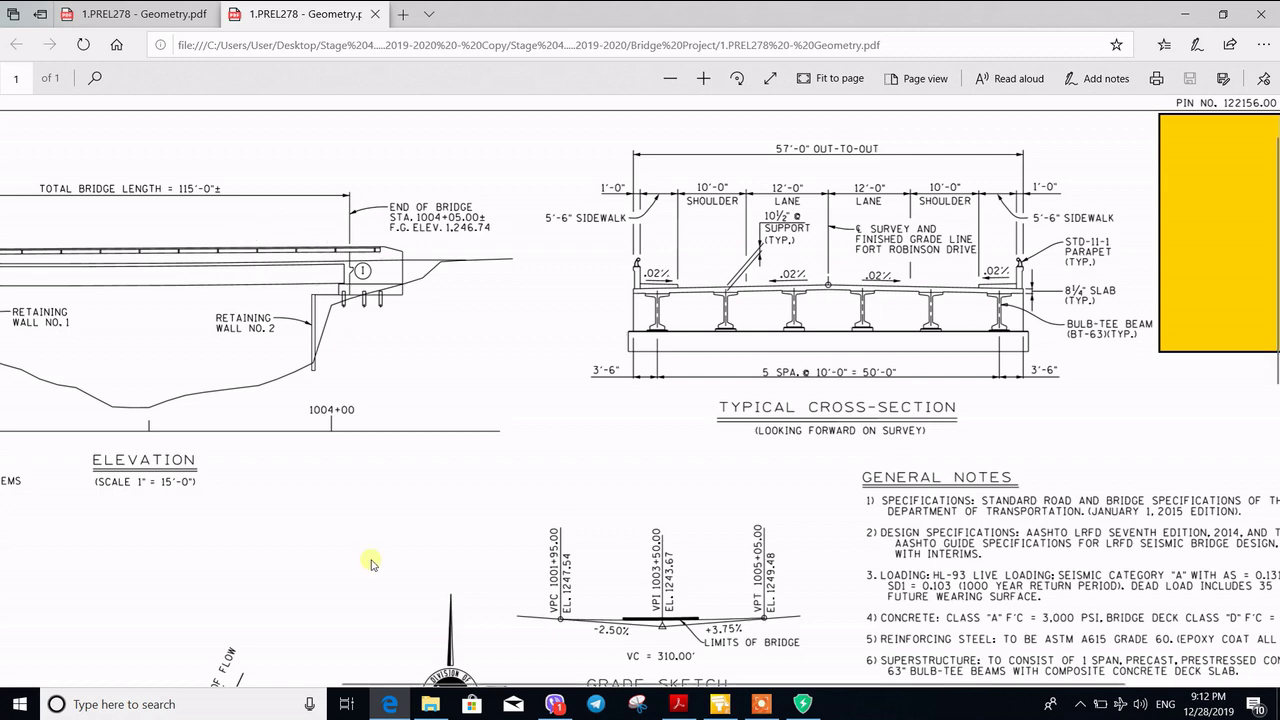
Step: Set the left and right barrier weights to 0.35 klf in the Permanent Load Wizard
click(720, 704)
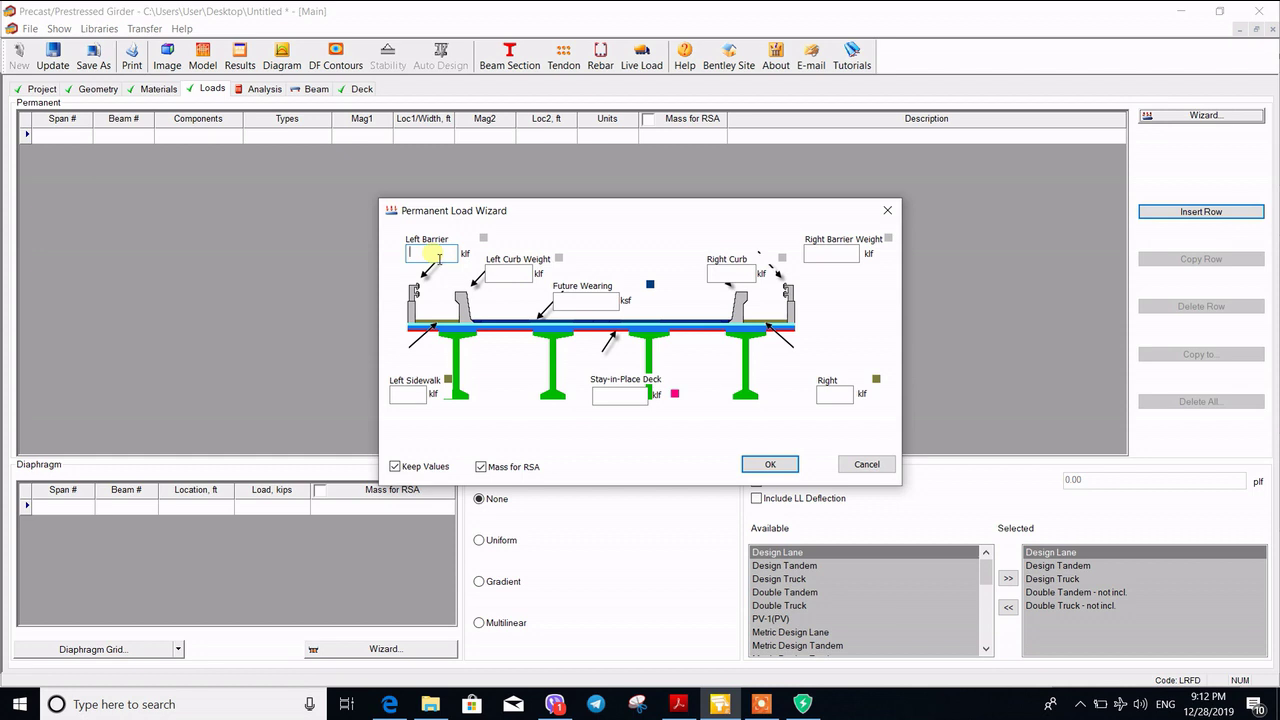
text(0.35)
click(810, 256)
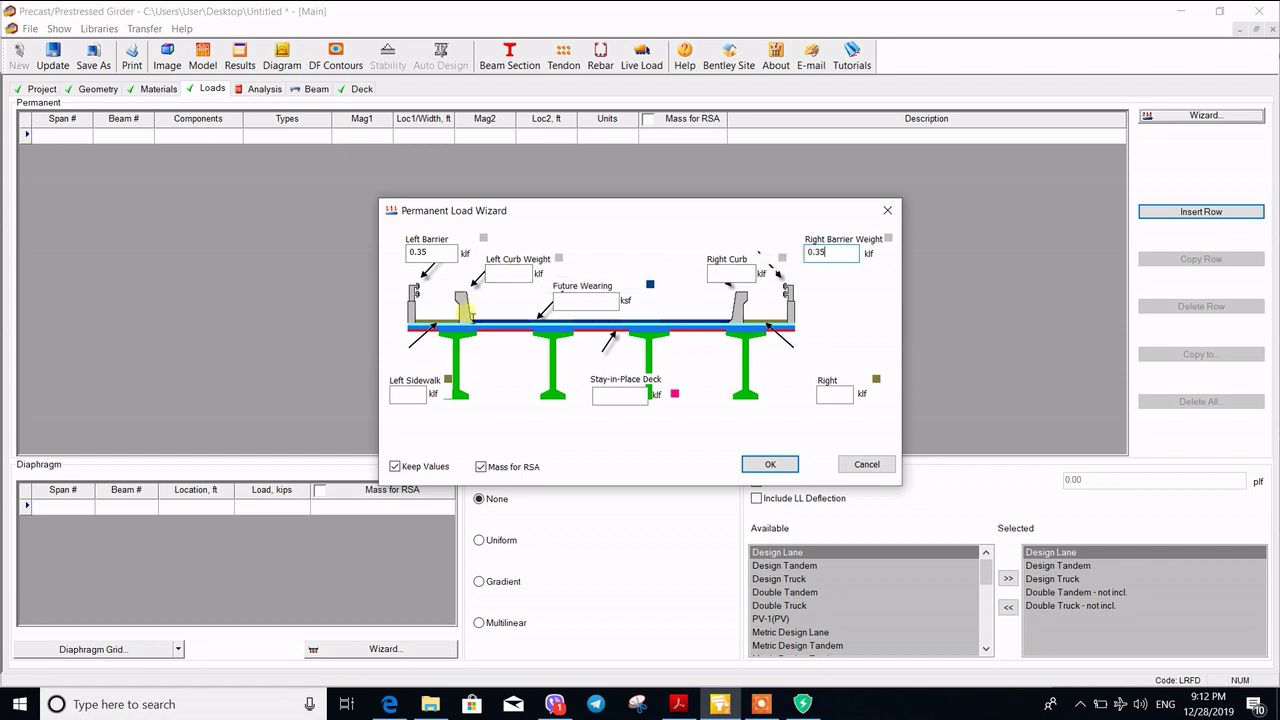
Step: Check the typical cross-section in 1.PREL278 - Geometry.pdf, and set both curb weights to 0 klf and the future wearing load to 0.5 ksf
click(430, 704)
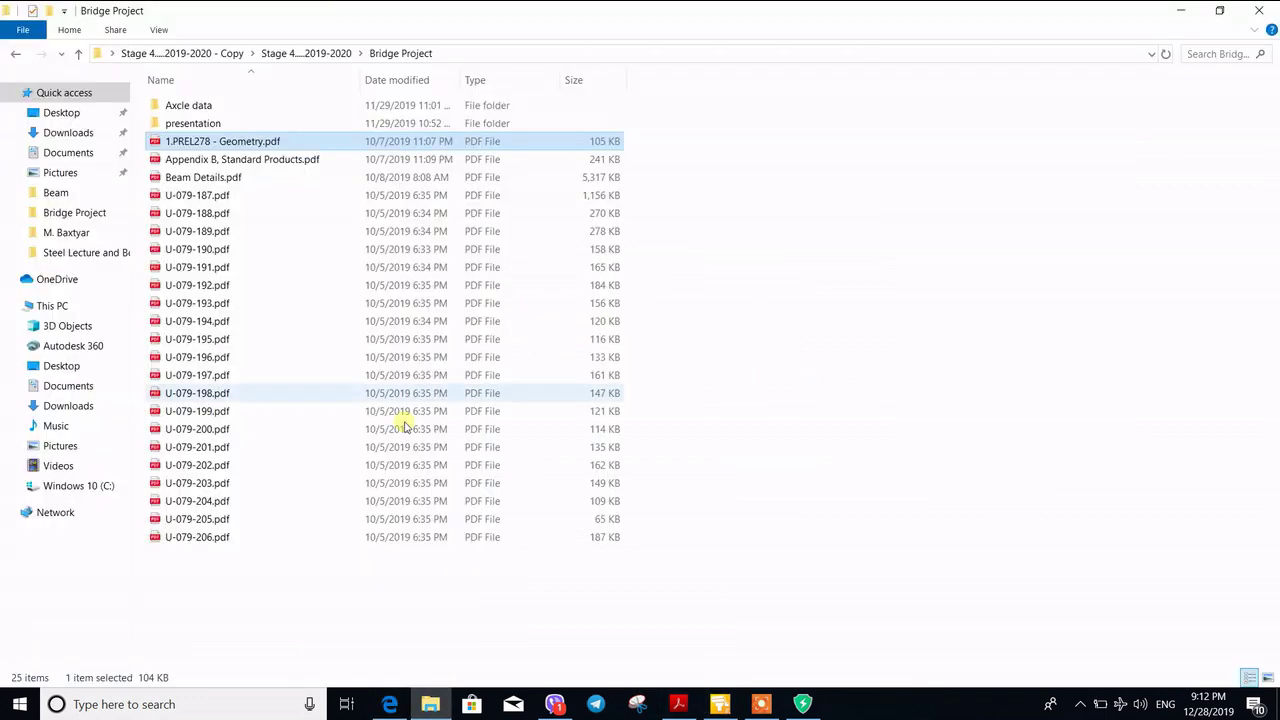
double_click(258, 146)
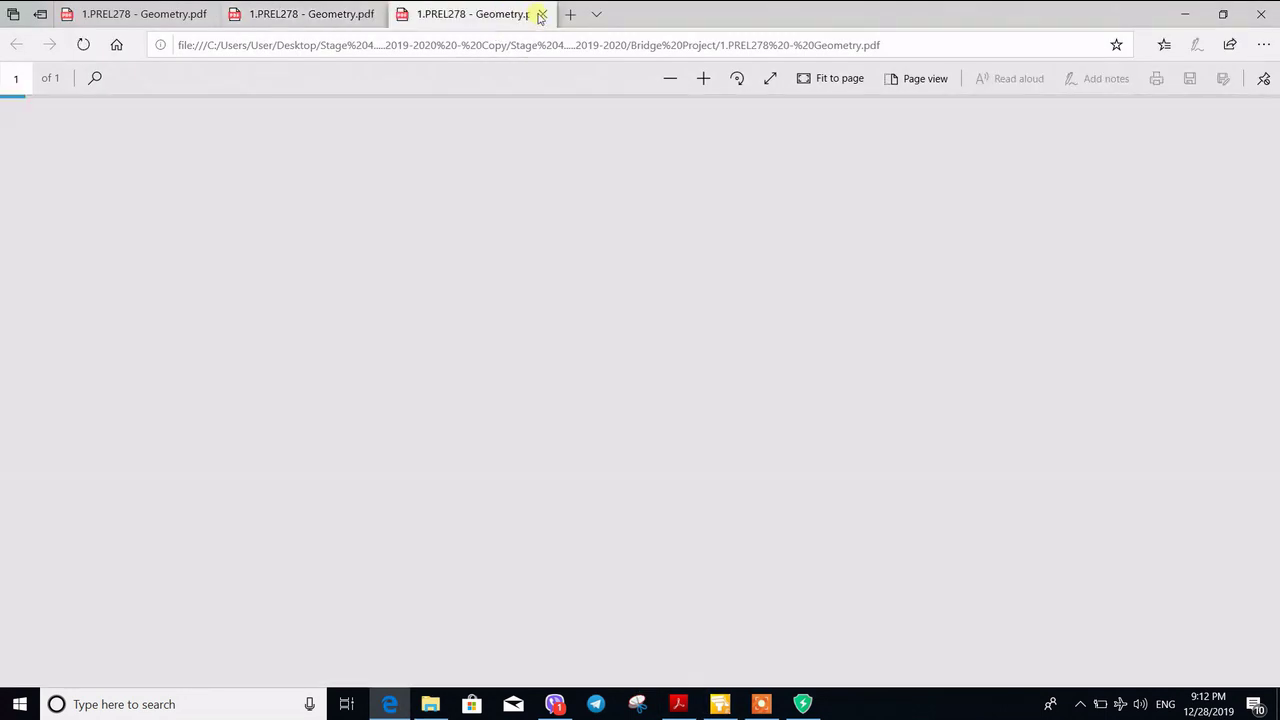
click(541, 14)
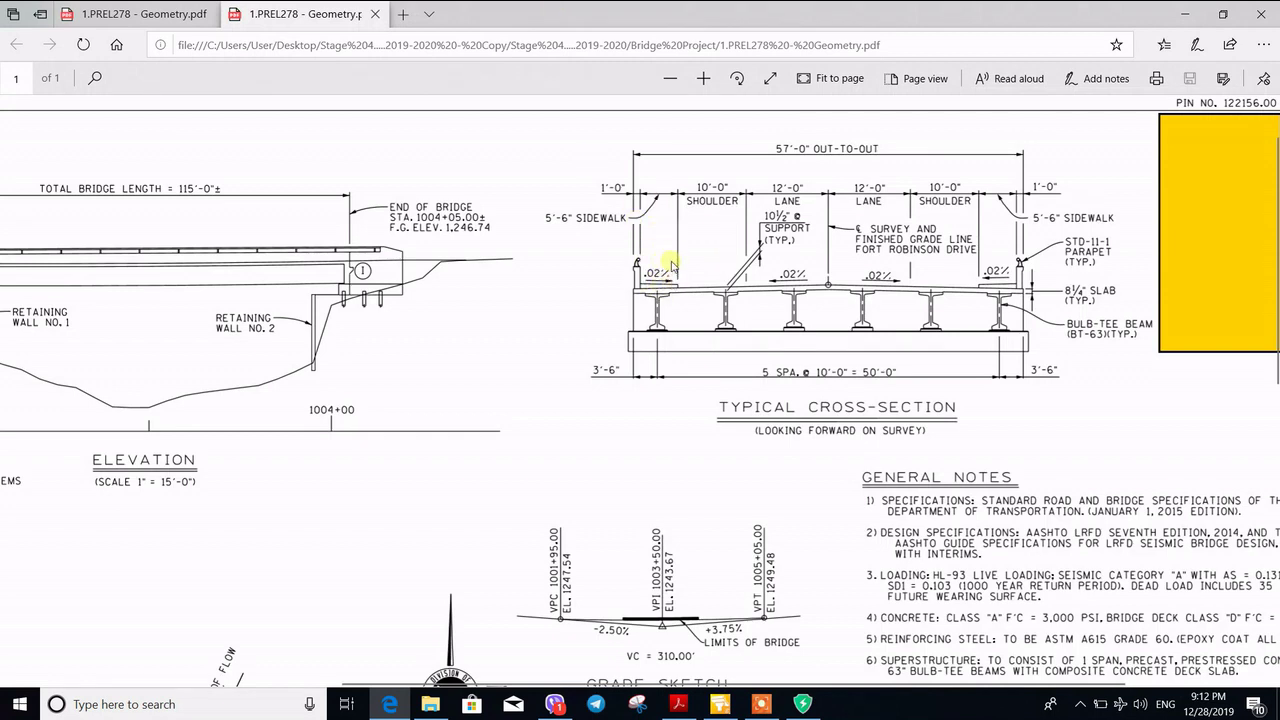
click(720, 704)
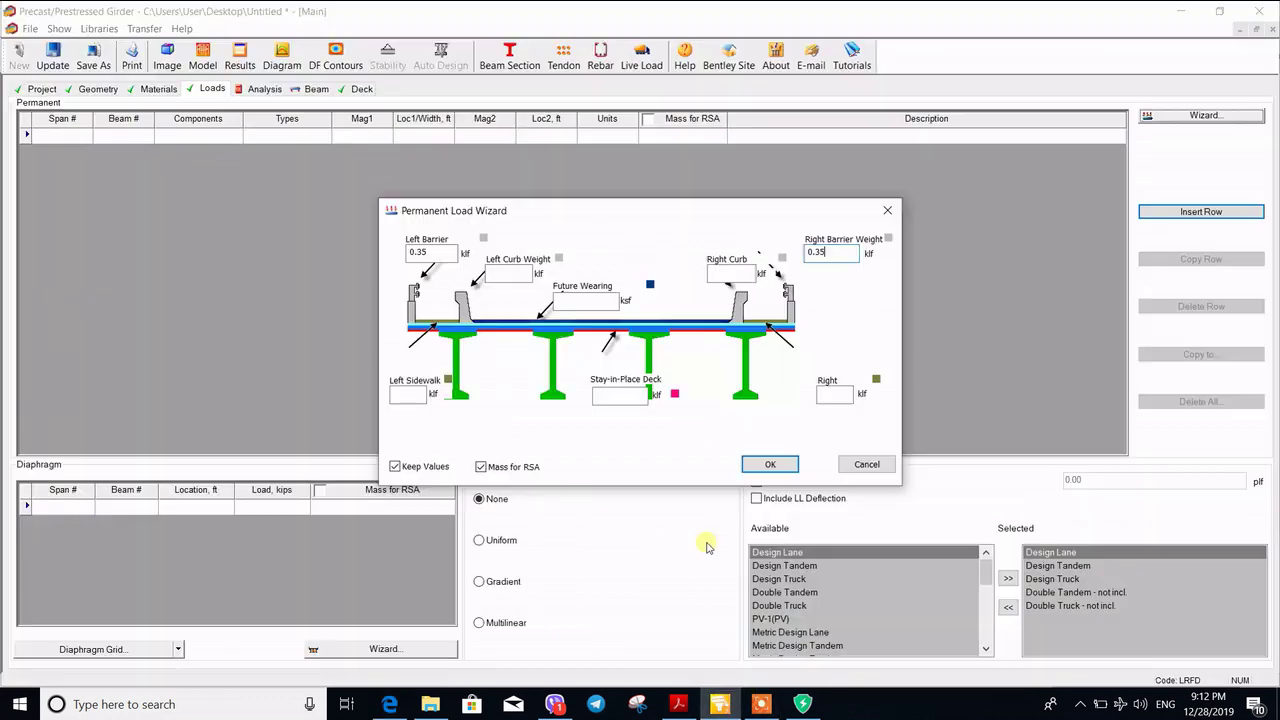
click(520, 283)
text(0)
click(735, 272)
text(0)
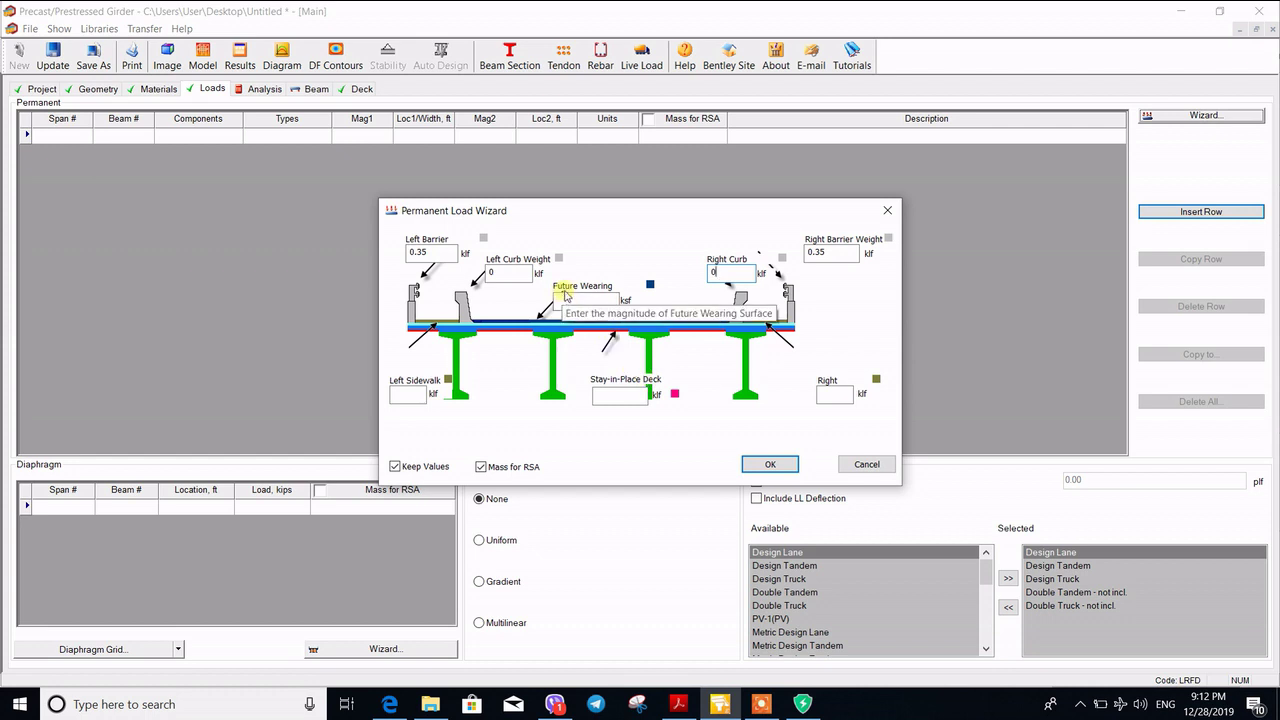
click(598, 303)
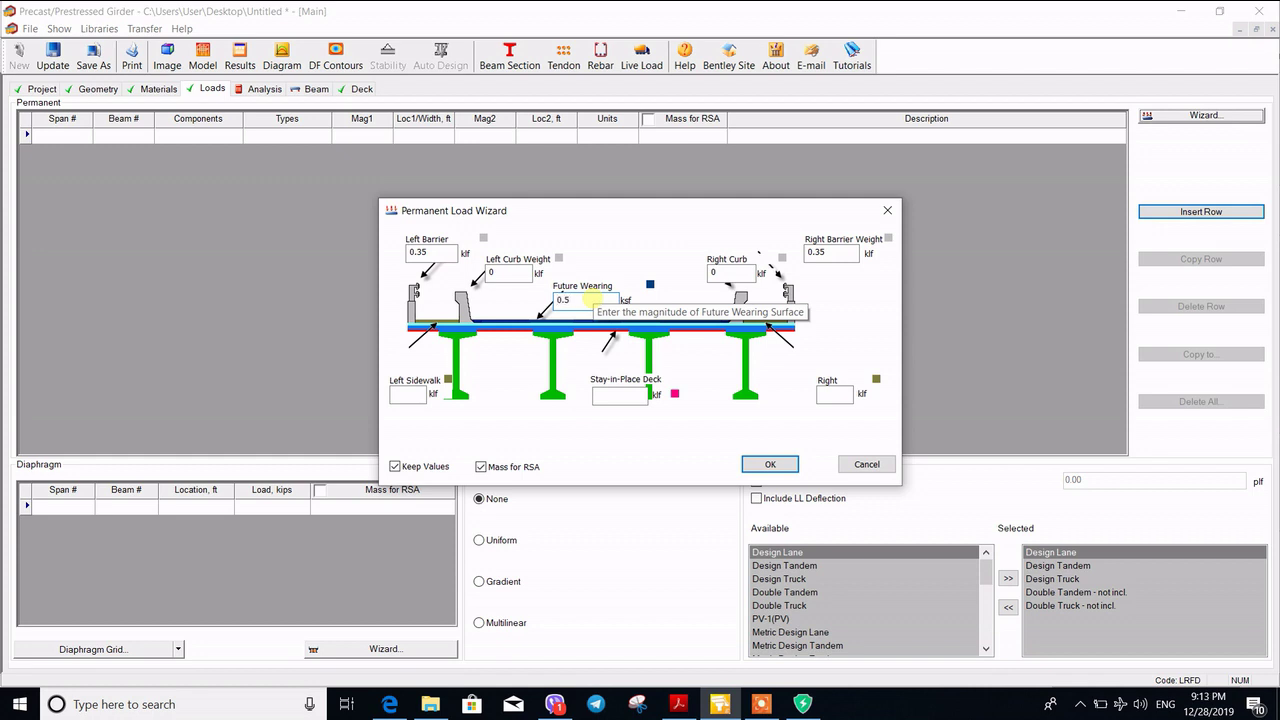
Step: Examine the sidewalk and parapet at the deck edge on the typical cross-section in 1.PREL278 - Geometry.pdf
click(415, 399)
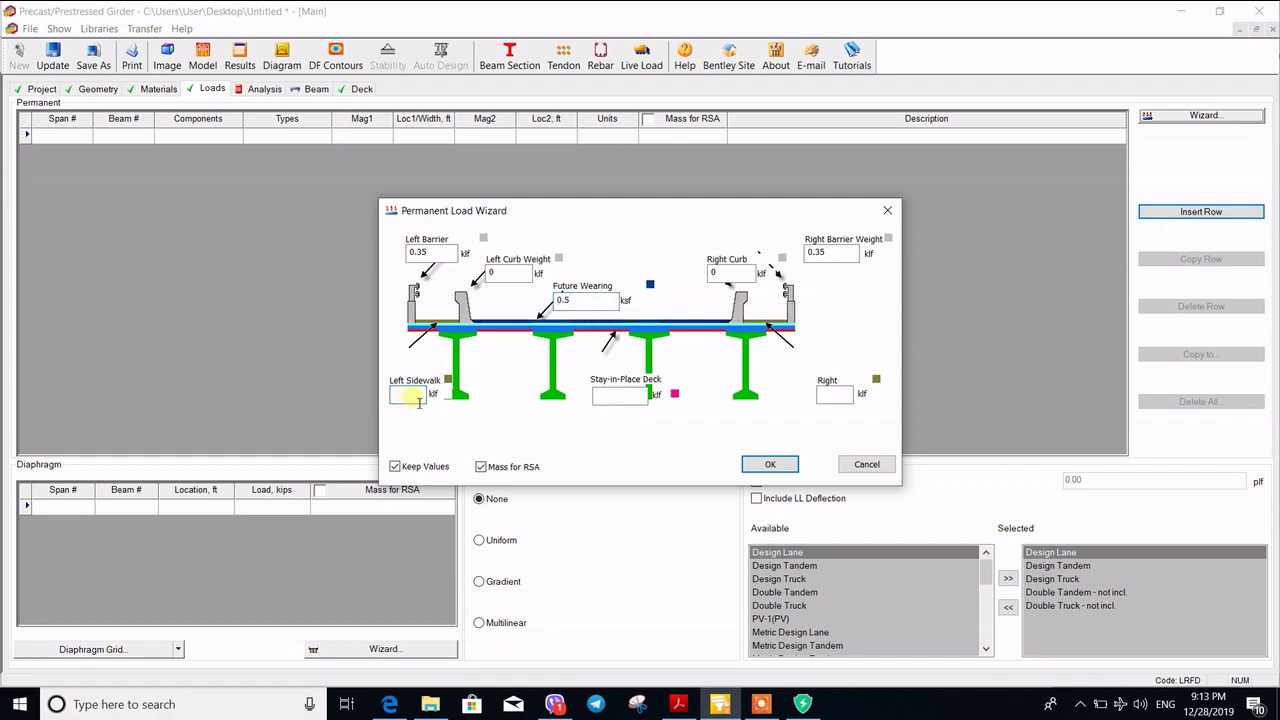
click(430, 704)
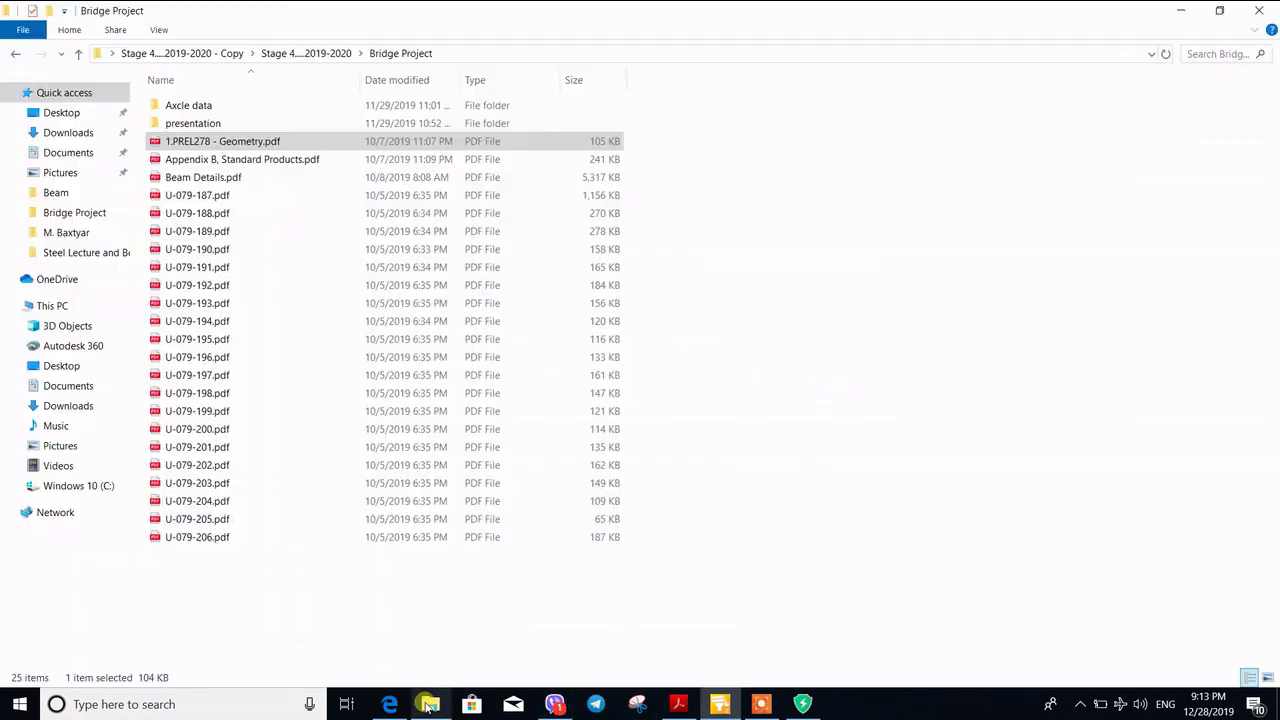
double_click(243, 148)
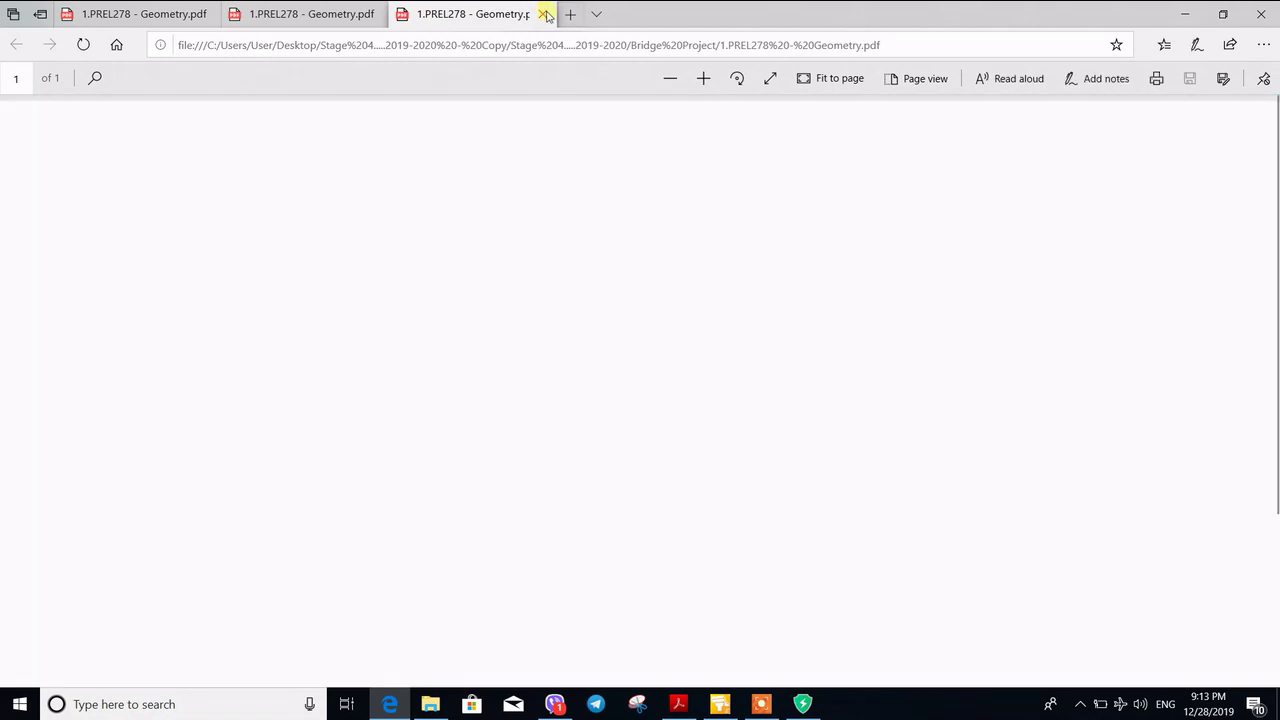
click(543, 14)
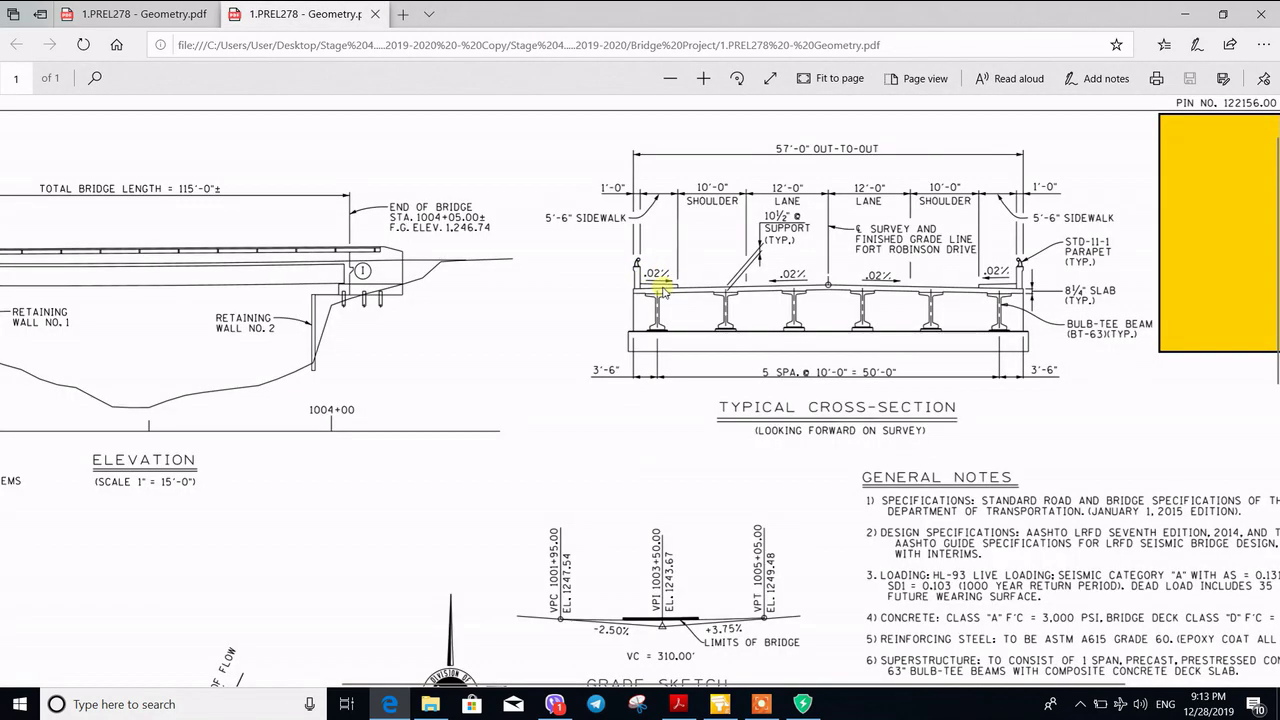
ctrl+scroll(661, 289, up, 10)
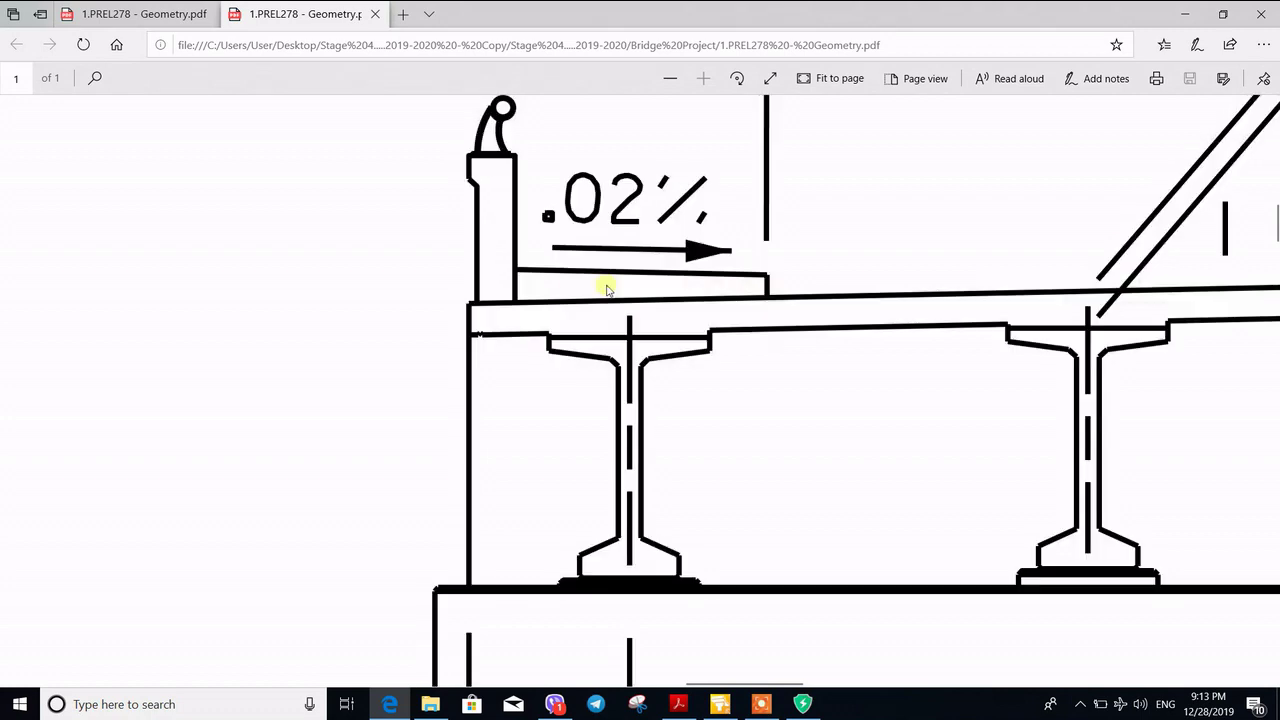
scroll(603, 280, down, 5)
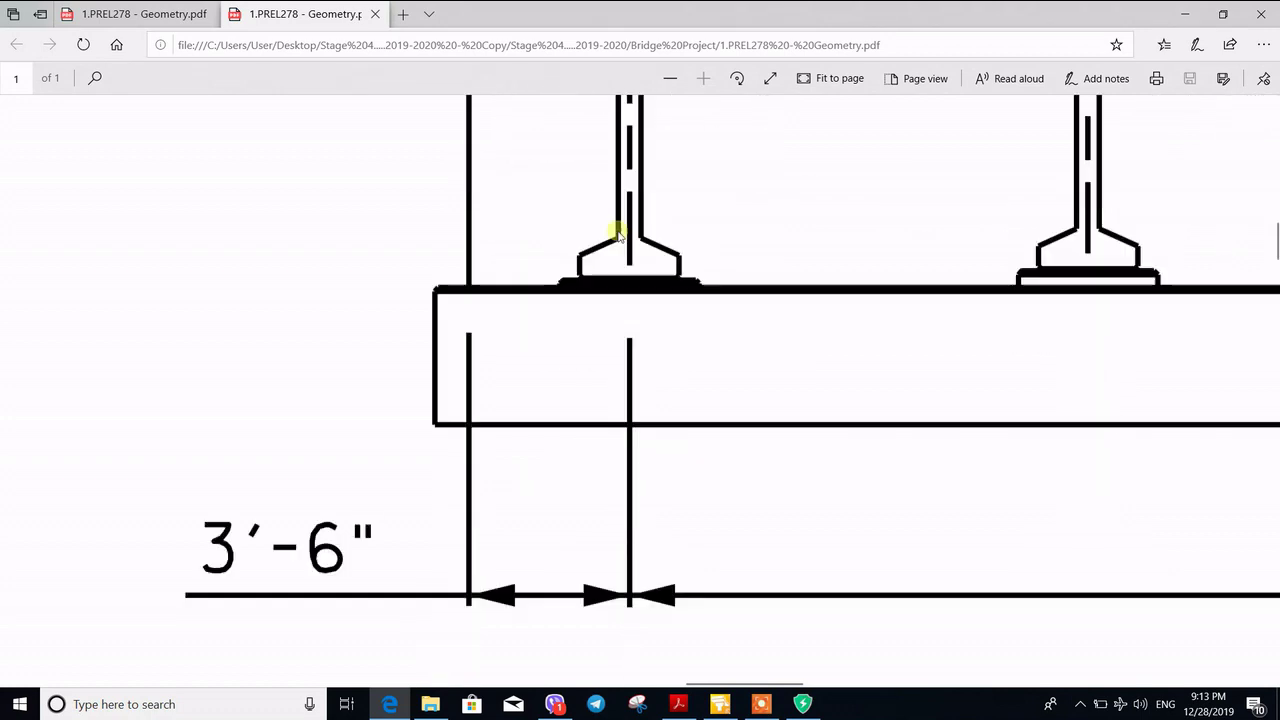
scroll(614, 234, up, 8)
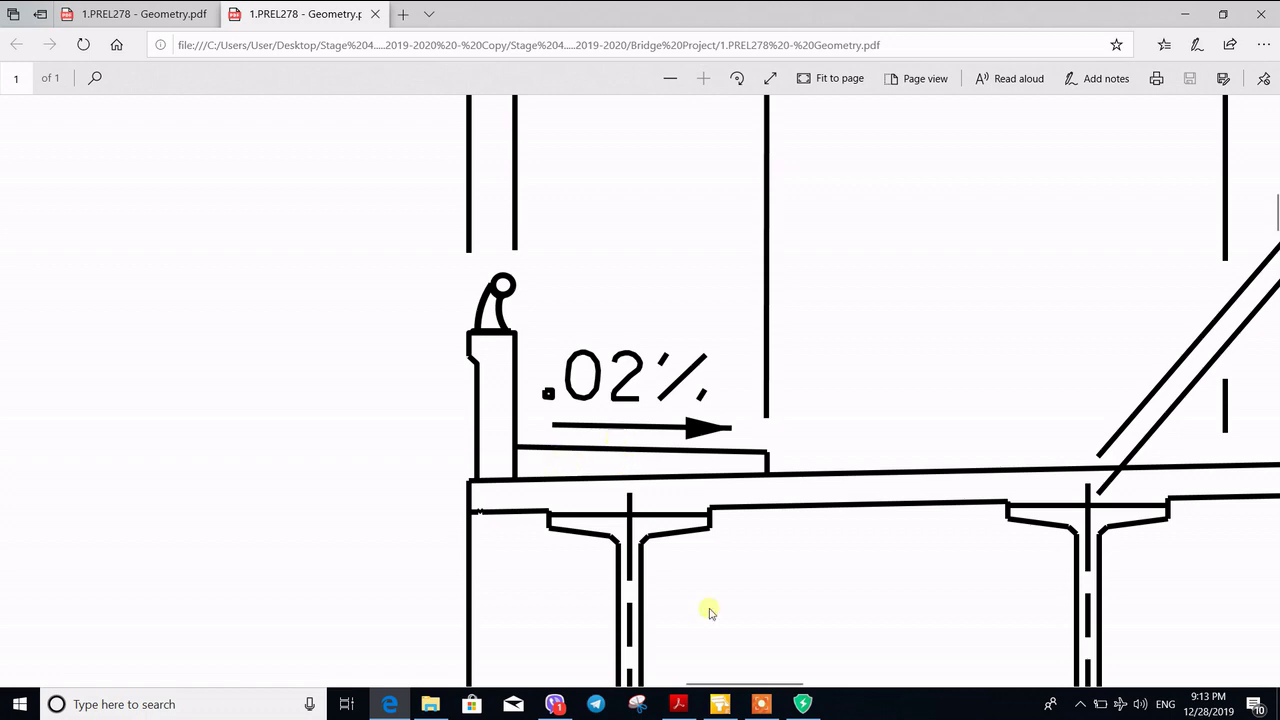
ctrl+scroll(703, 512, down, 5)
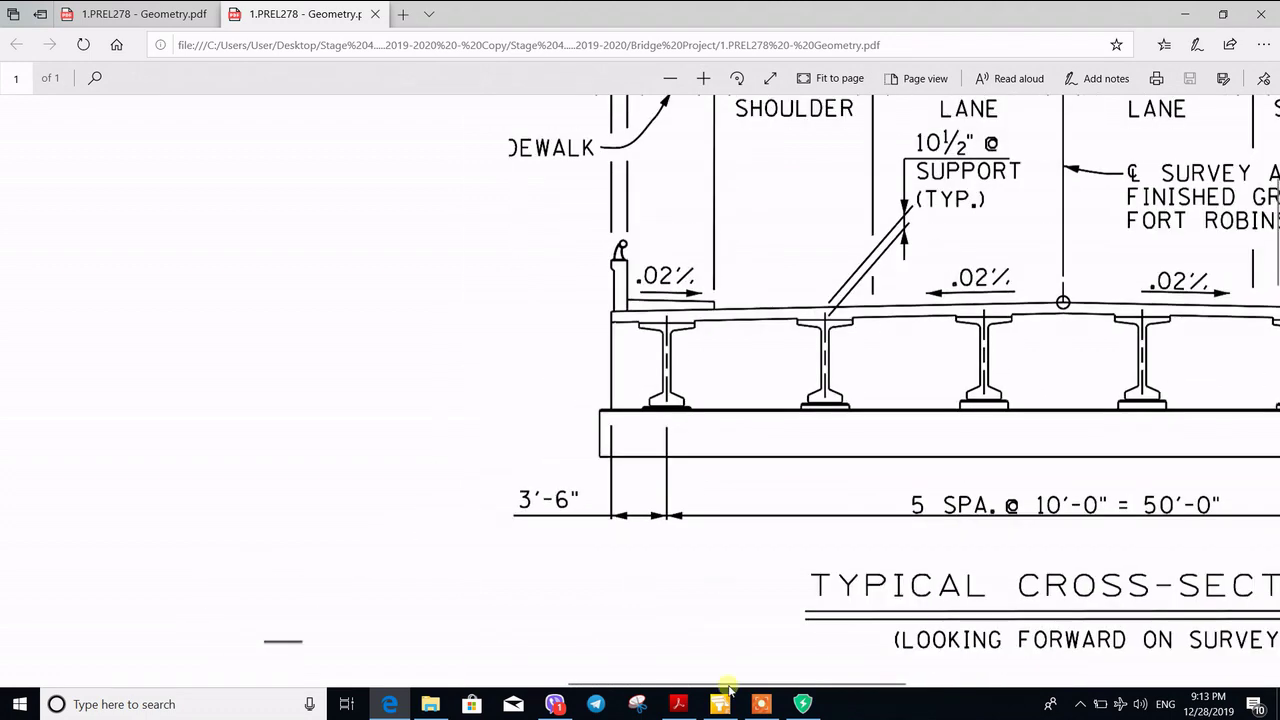
click(720, 704)
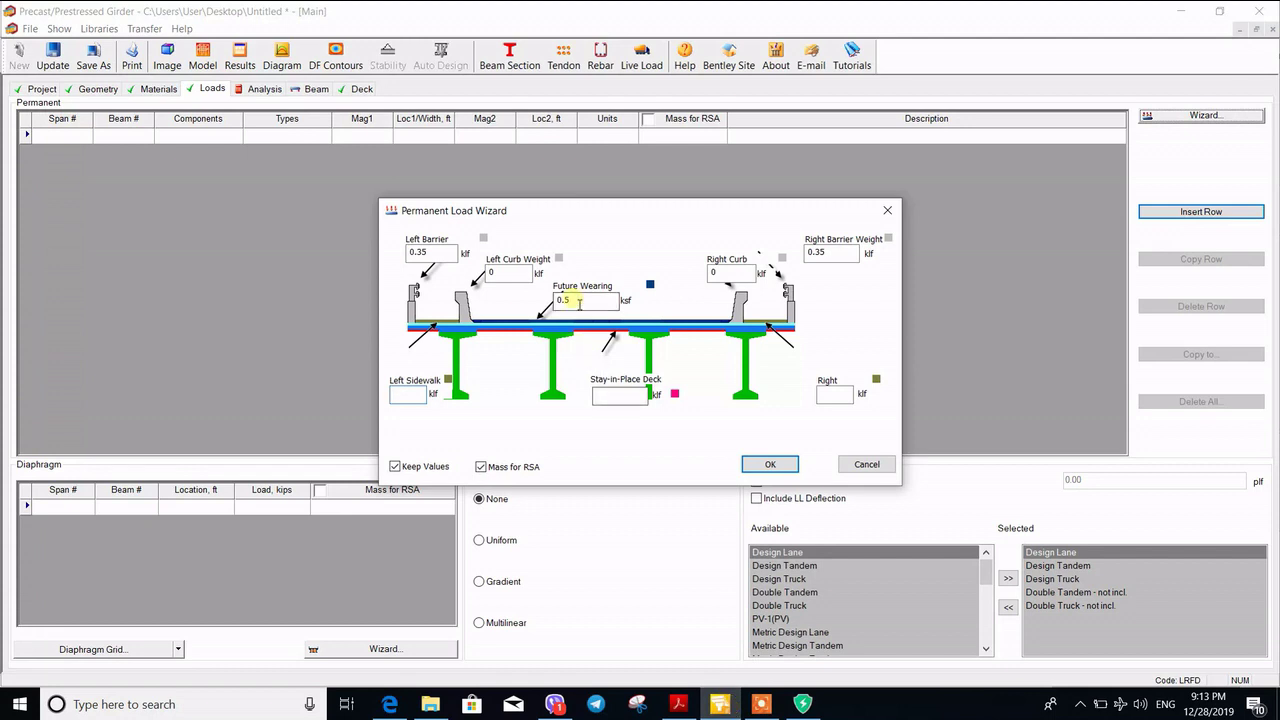
Step: Set the left and right sidewalk loads to 0.3 klf, fill in the stay-in-place deck load, and generate the permanent loads
click(408, 398)
text(0.3)
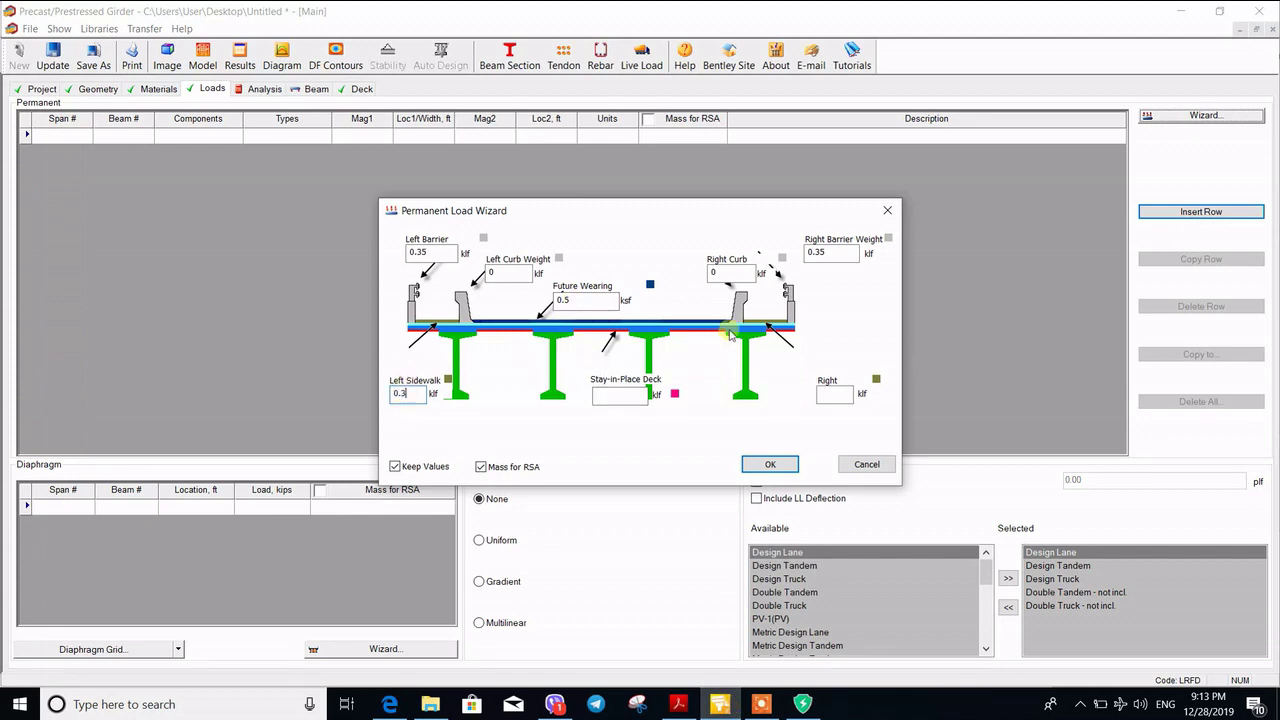
click(834, 395)
text(0.3)
click(628, 397)
text(1)
click(768, 465)
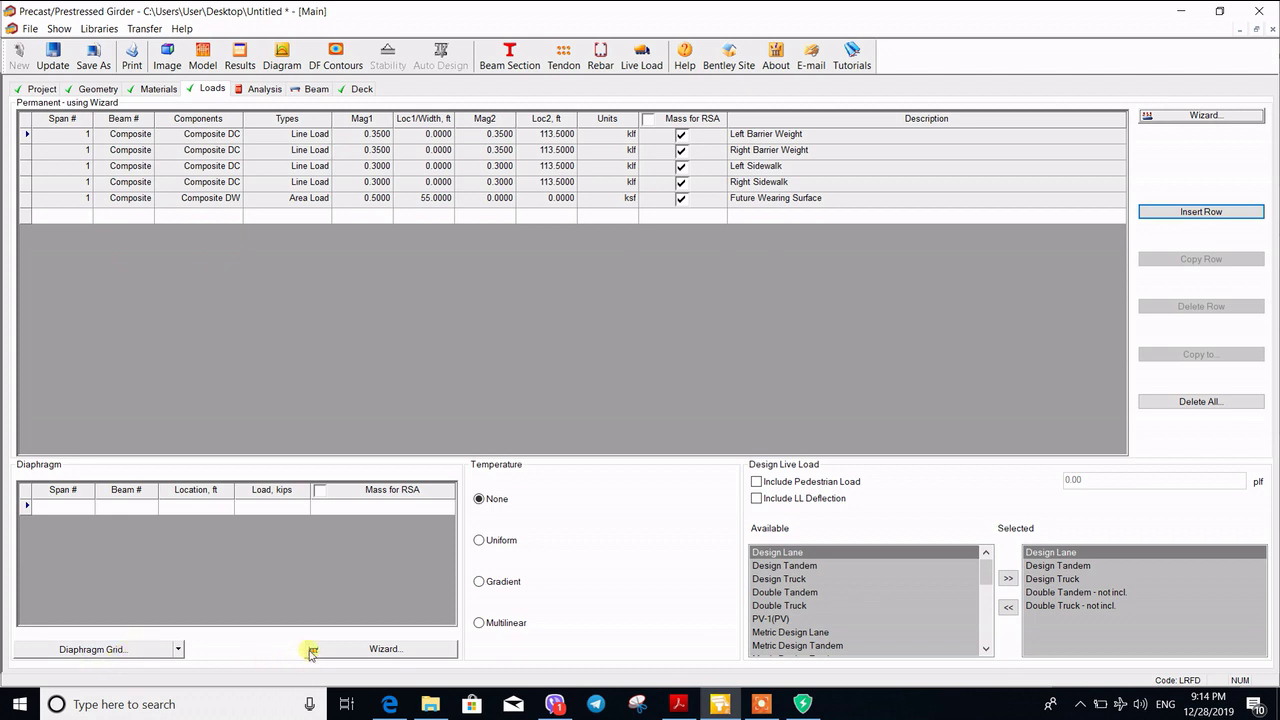
Step: Open the Diaphragm Load Wizard and examine the total bridge length and elevation in 1.PREL278 - Geometry.pdf
click(340, 652)
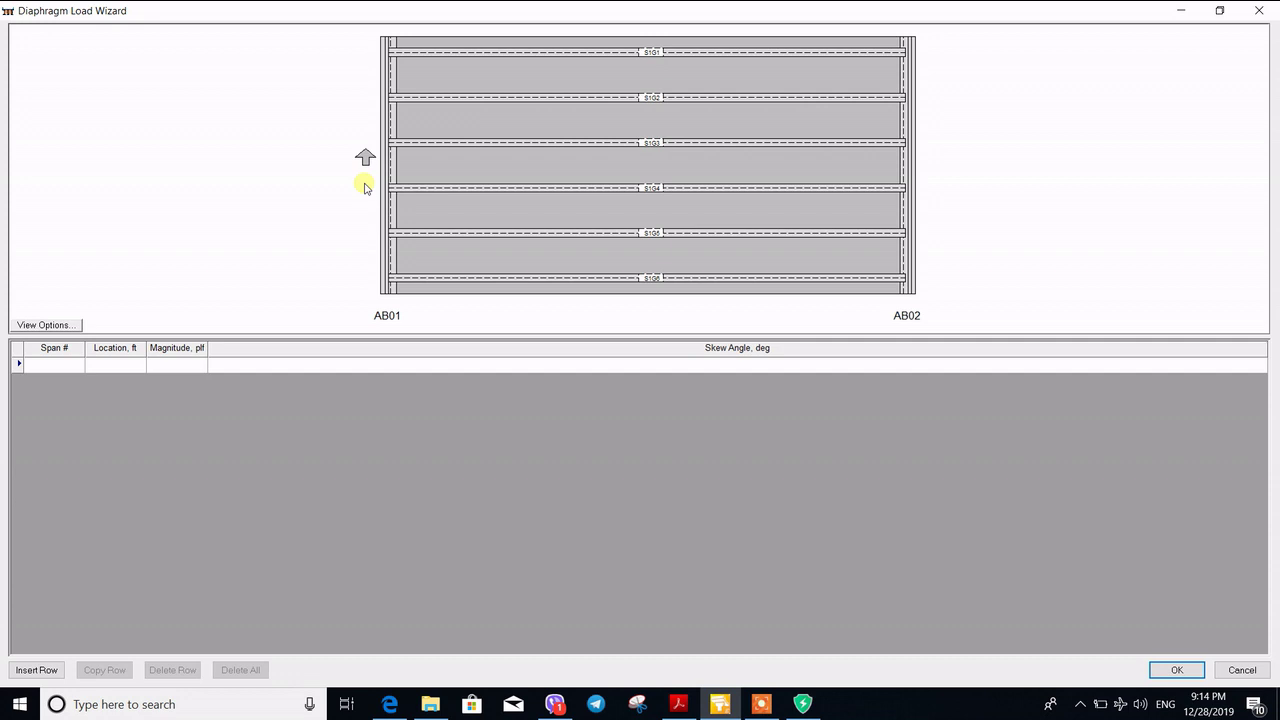
click(430, 704)
double_click(213, 142)
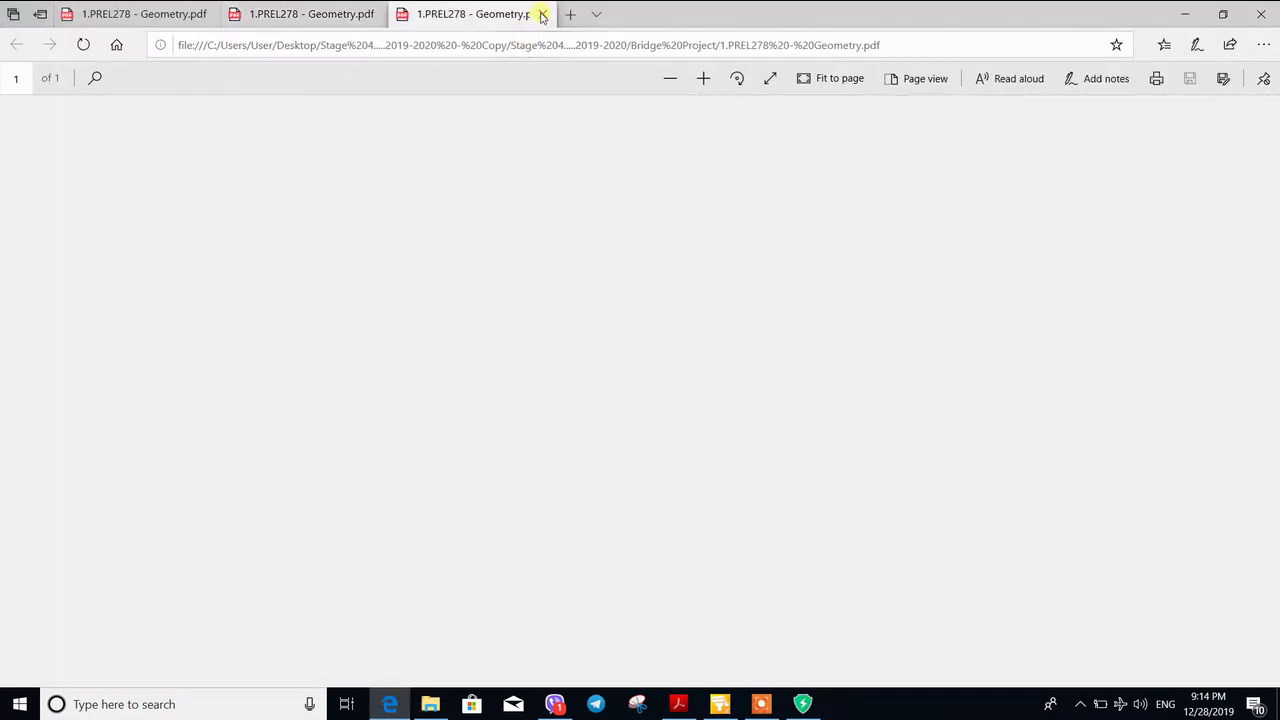
click(542, 16)
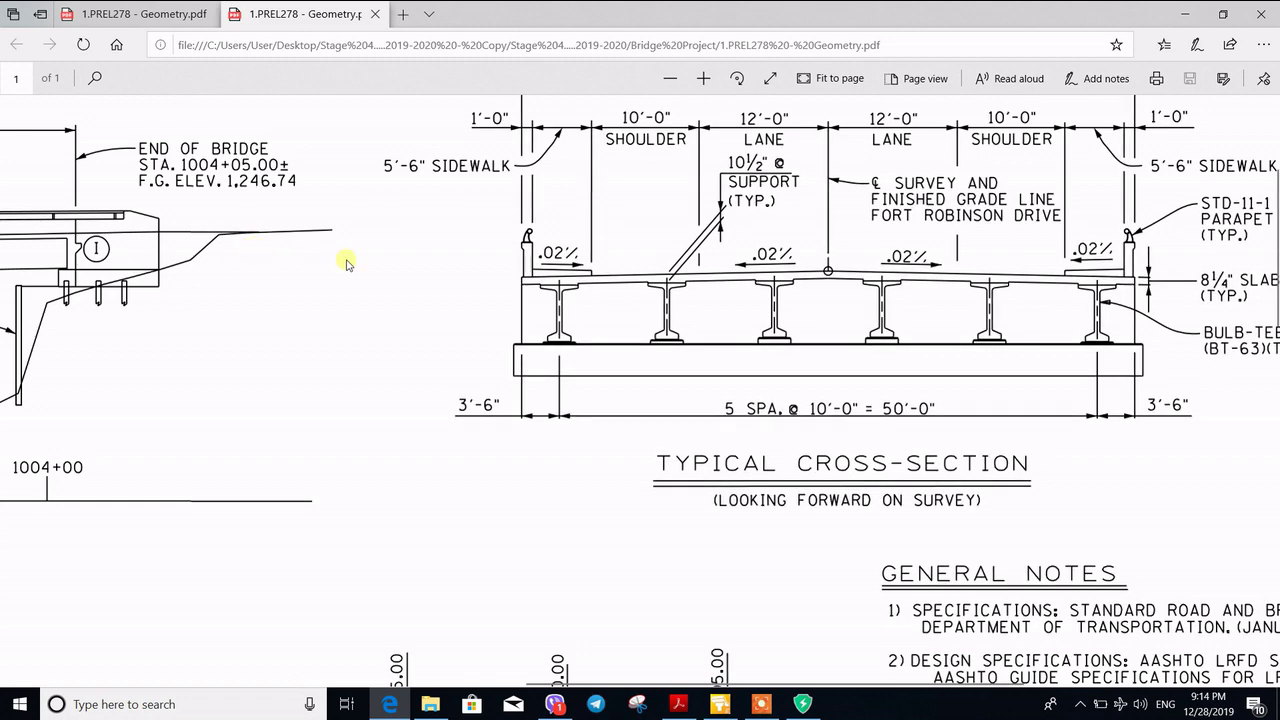
scroll(606, 279, down, 1)
ctrl+scroll(606, 279, down, 3)
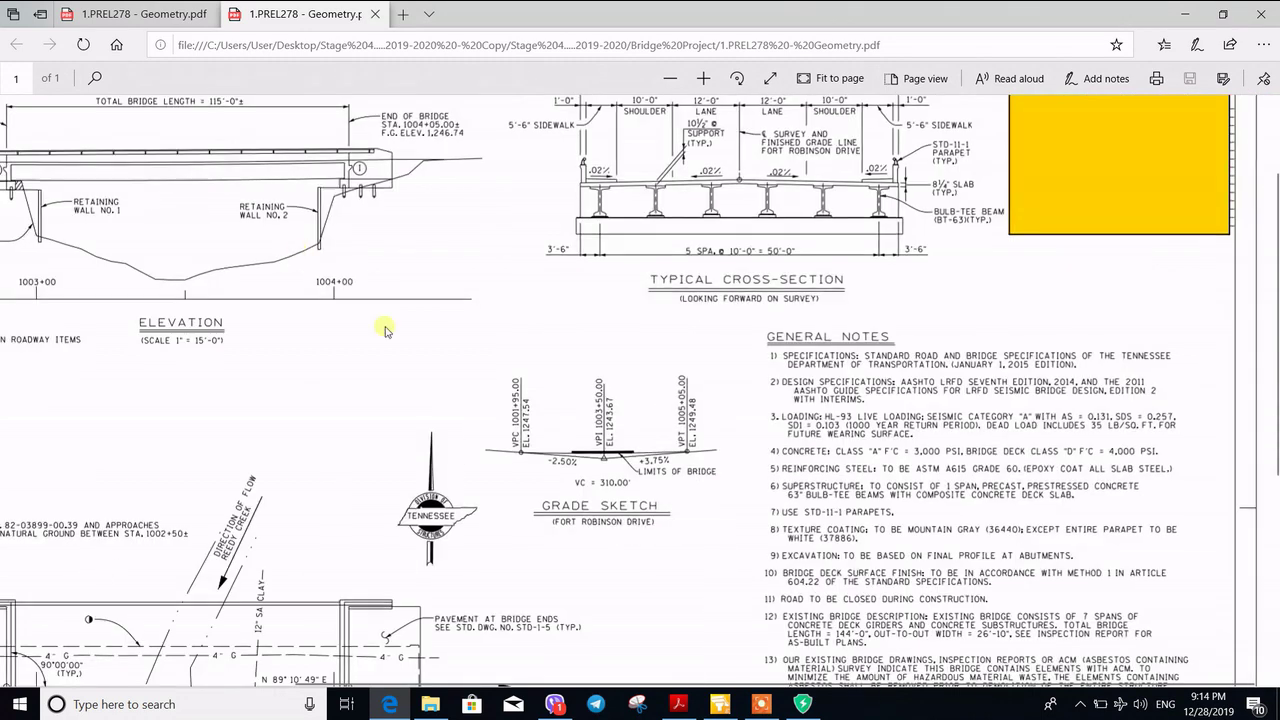
scroll(229, 251, down, 1)
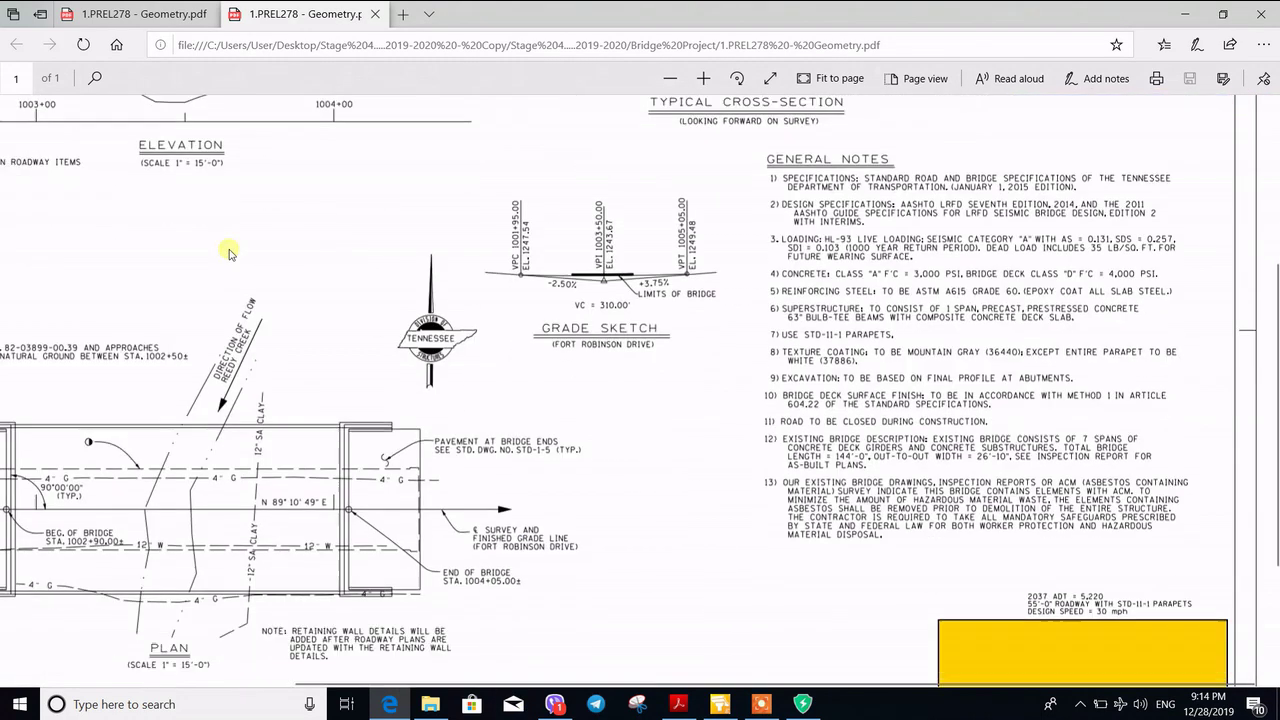
scroll(223, 240, up, 2)
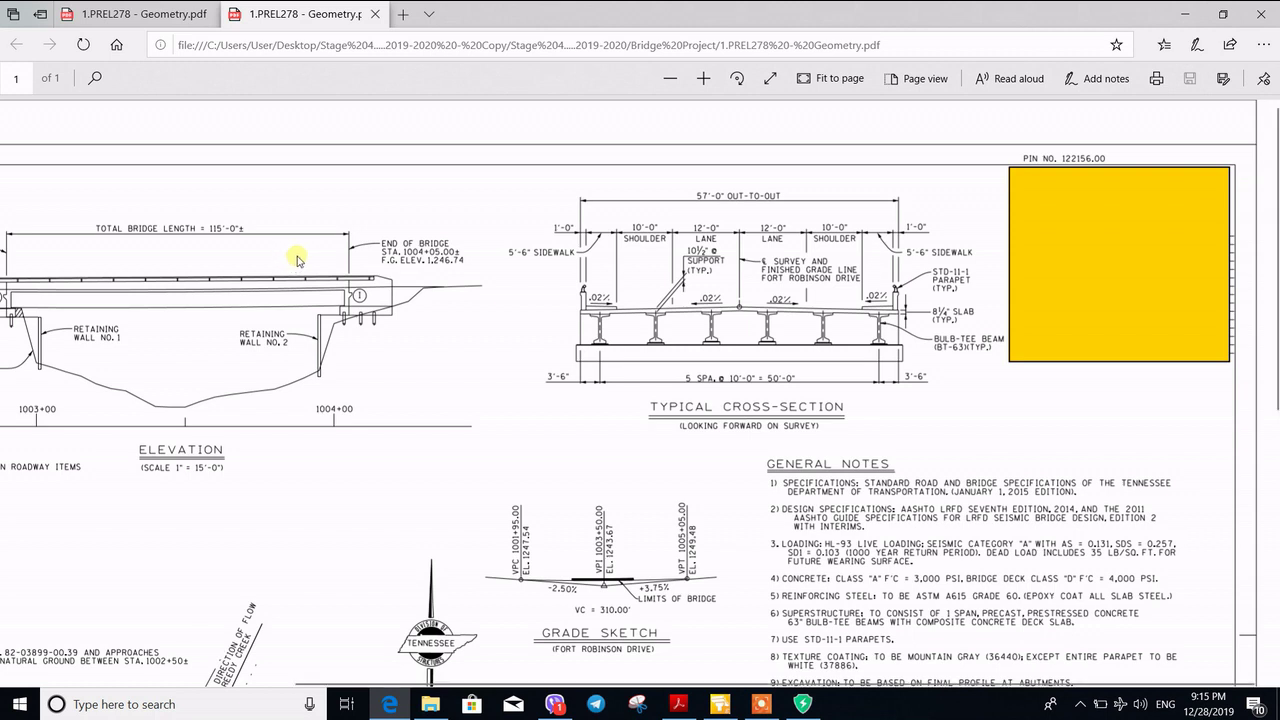
click(716, 706)
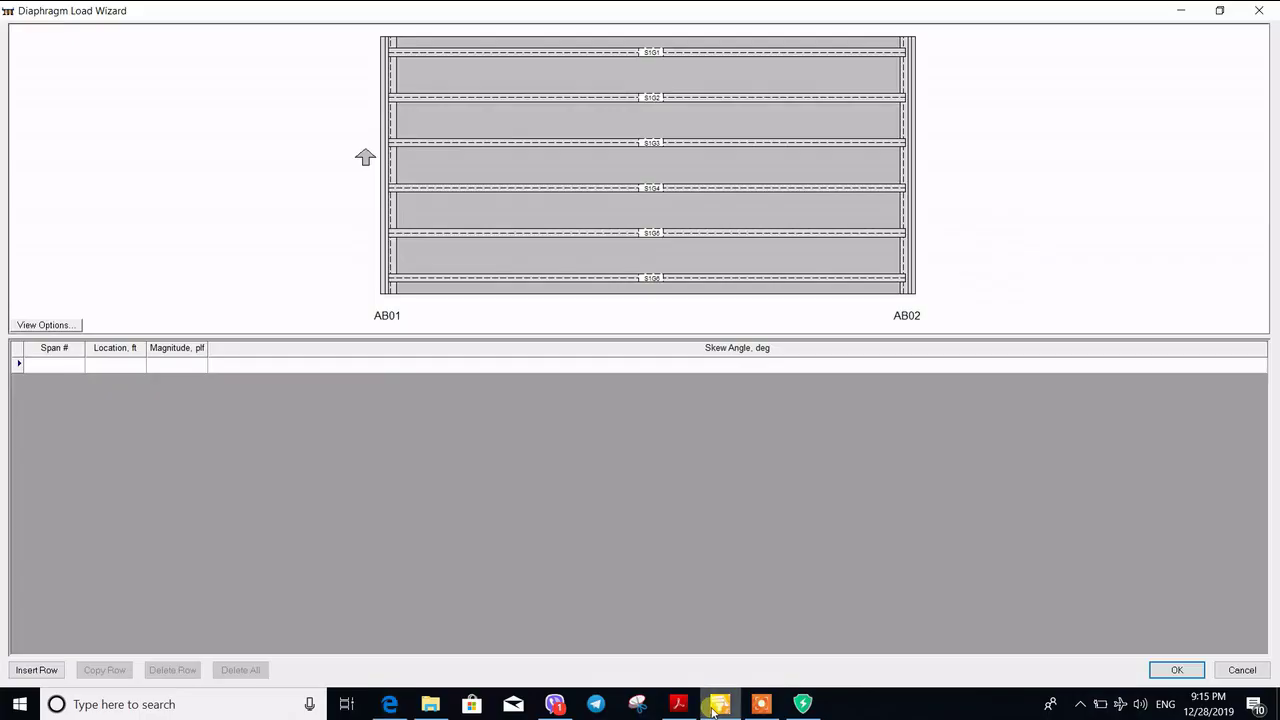
Step: Add two diaphragm loads on span 1, located 37.33 ft and 65.66 ft from the left bearing
click(106, 364)
key(BackSpace)
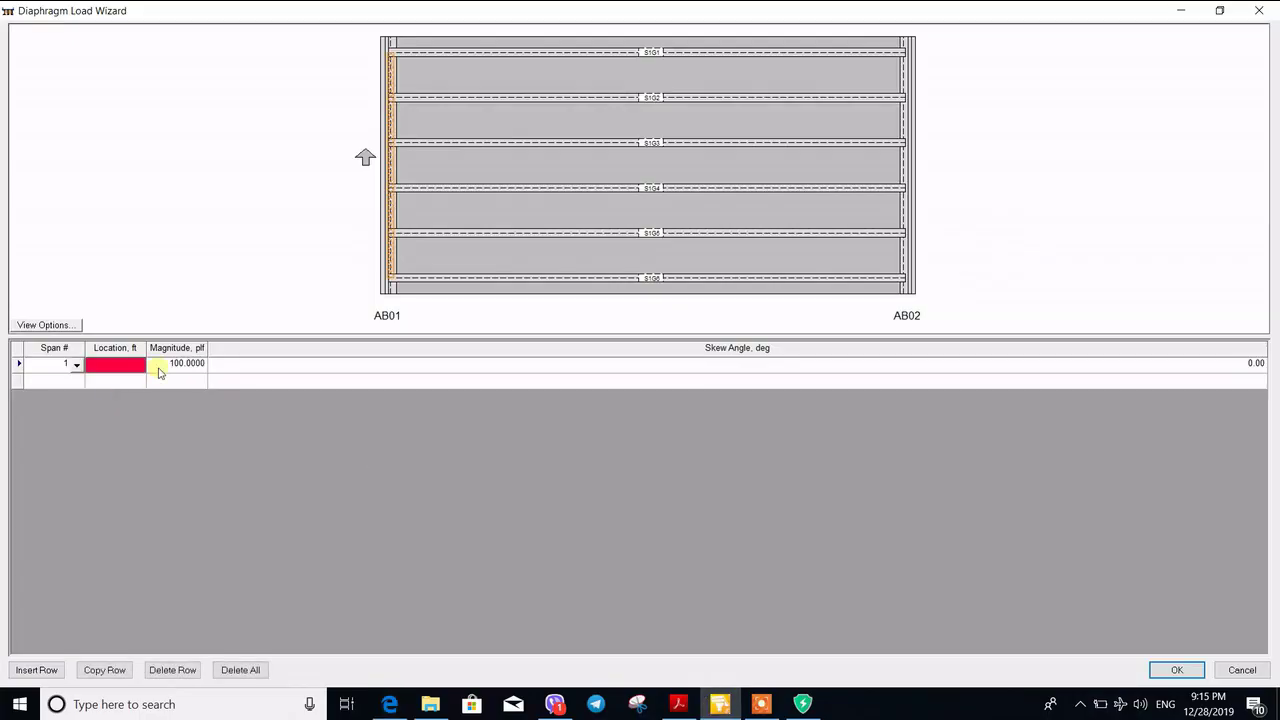
text(37.33)
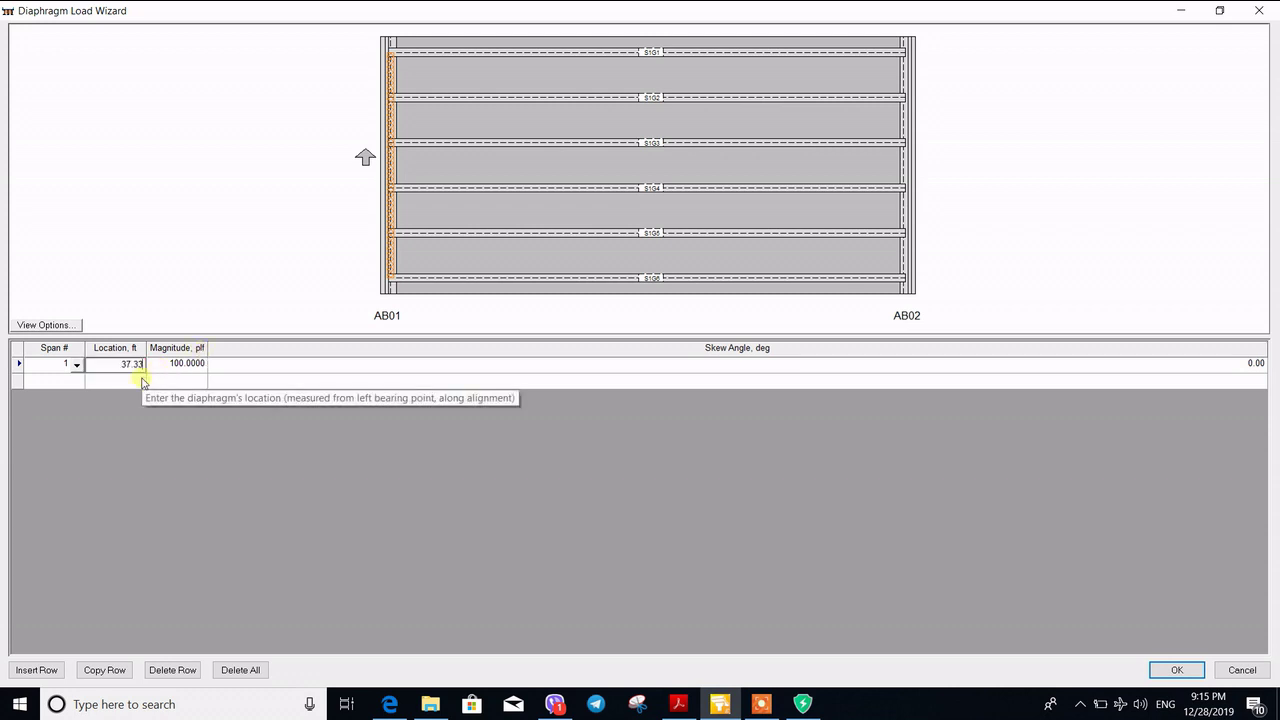
click(138, 381)
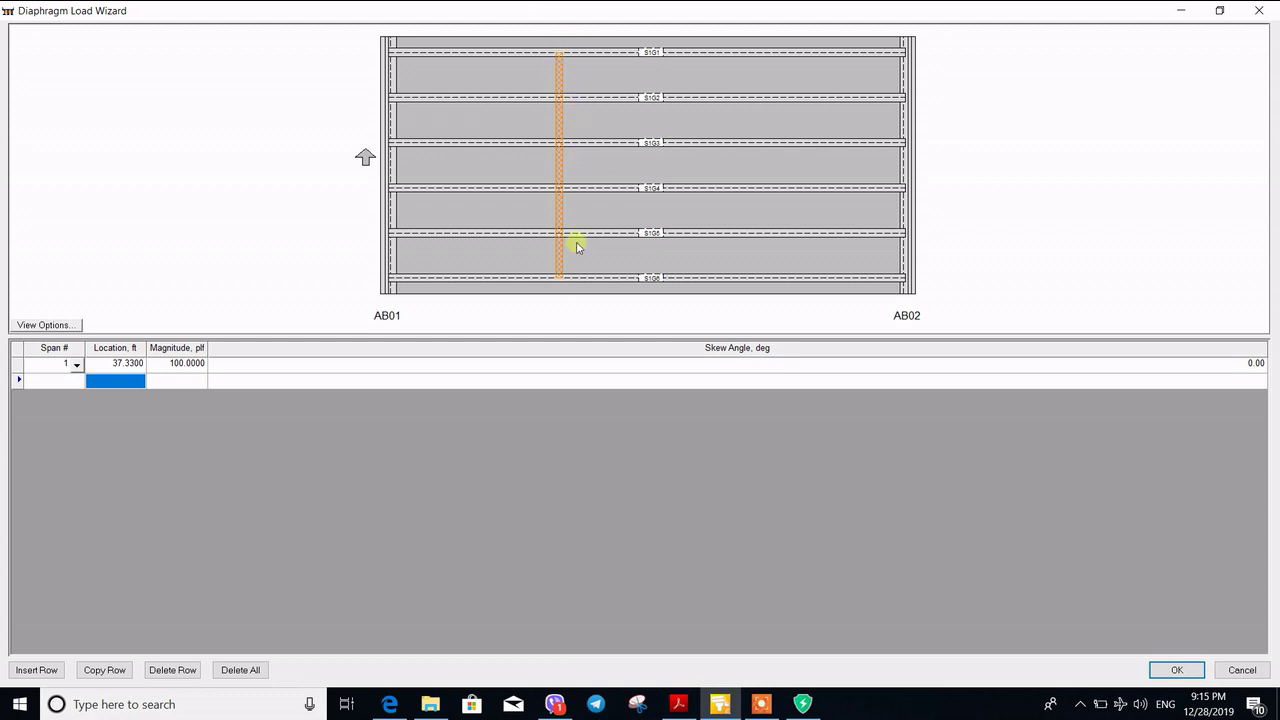
click(130, 382)
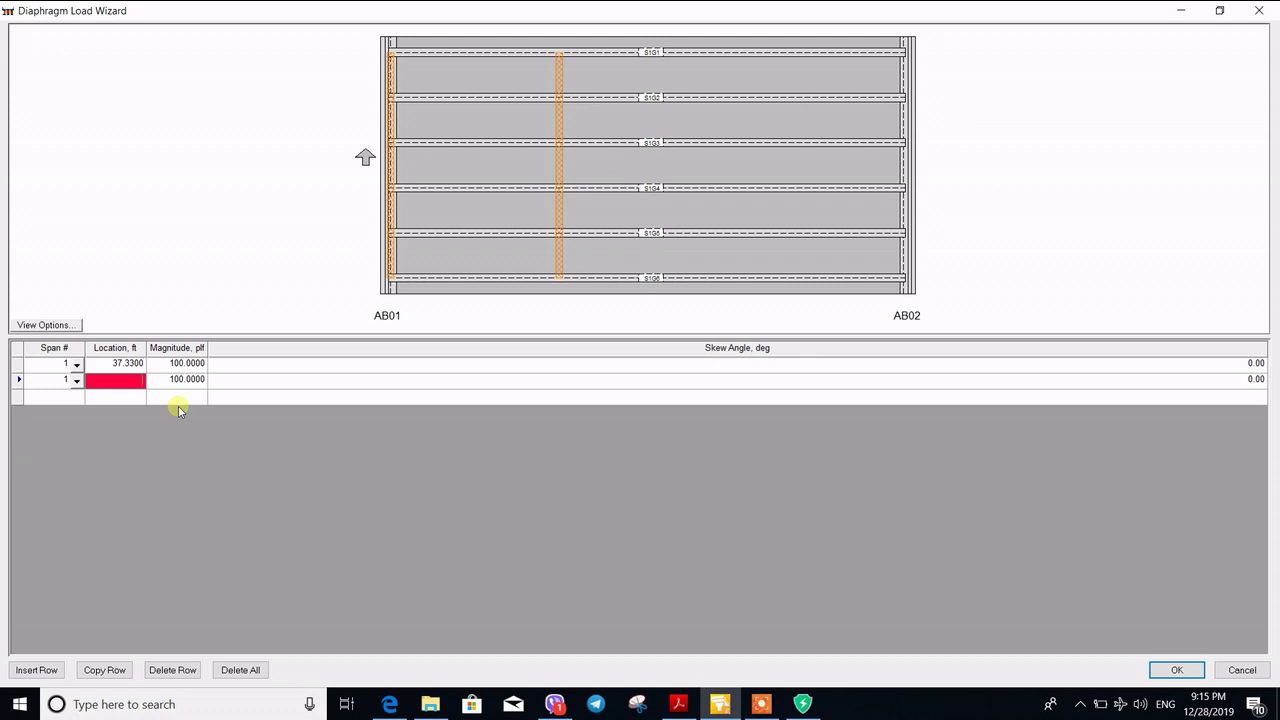
text(65)
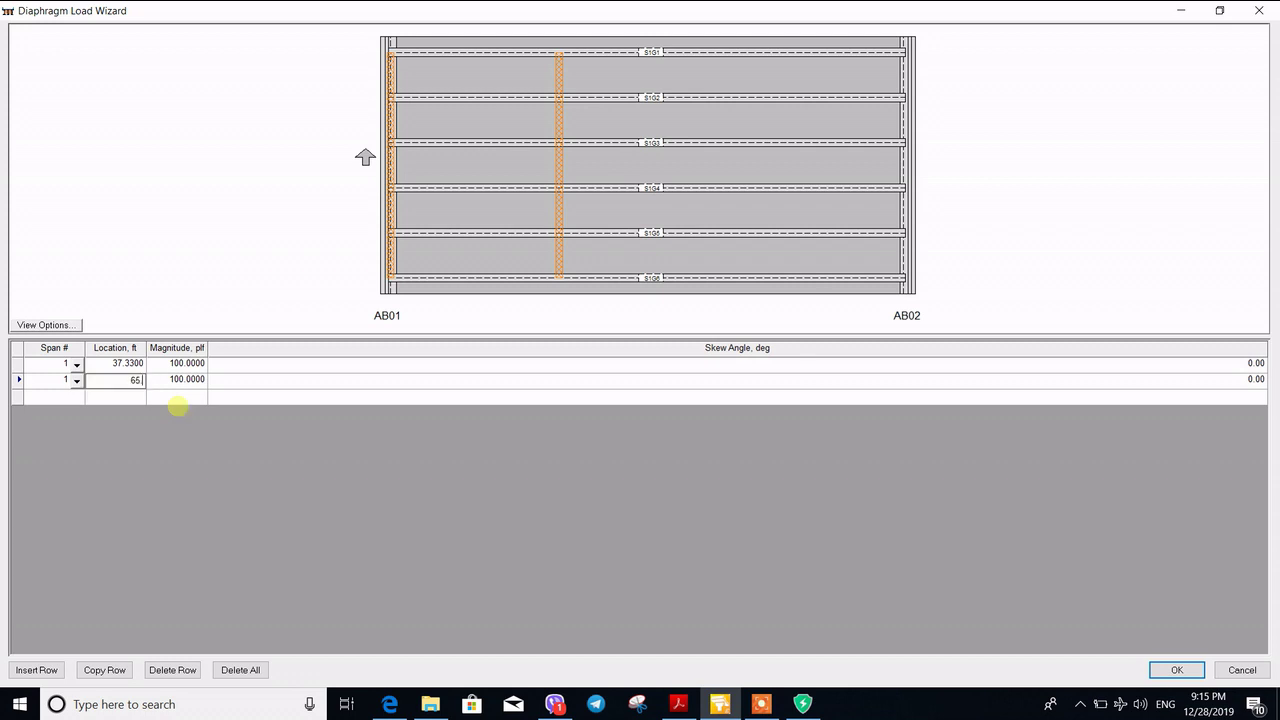
text(.66)
click(176, 415)
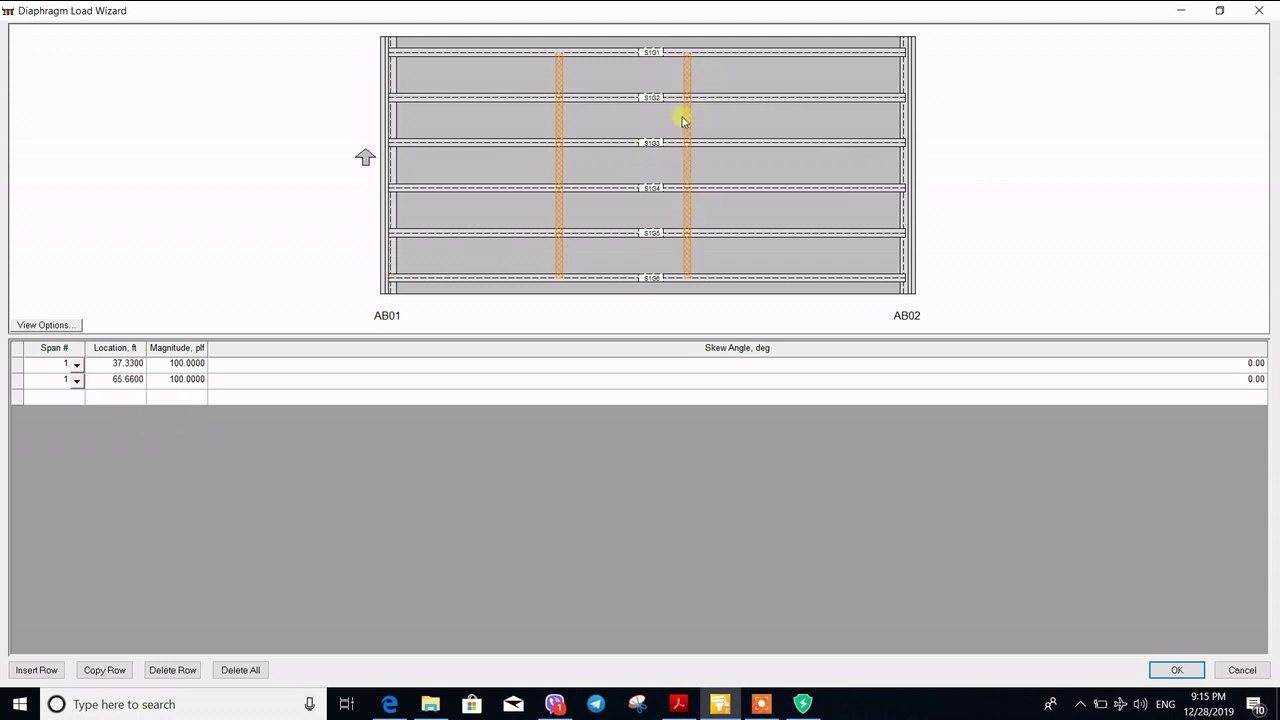
Step: Set the second diaphragm's location to 67.66 ft
click(138, 386)
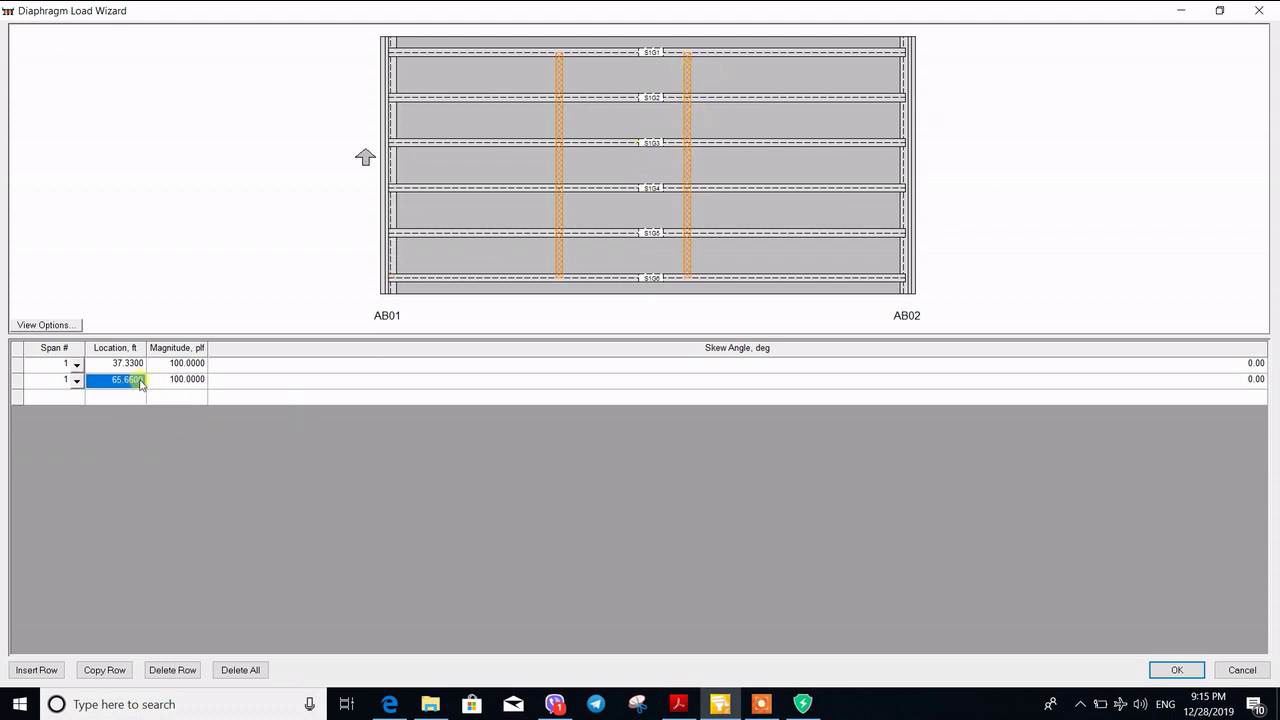
text(65.6)
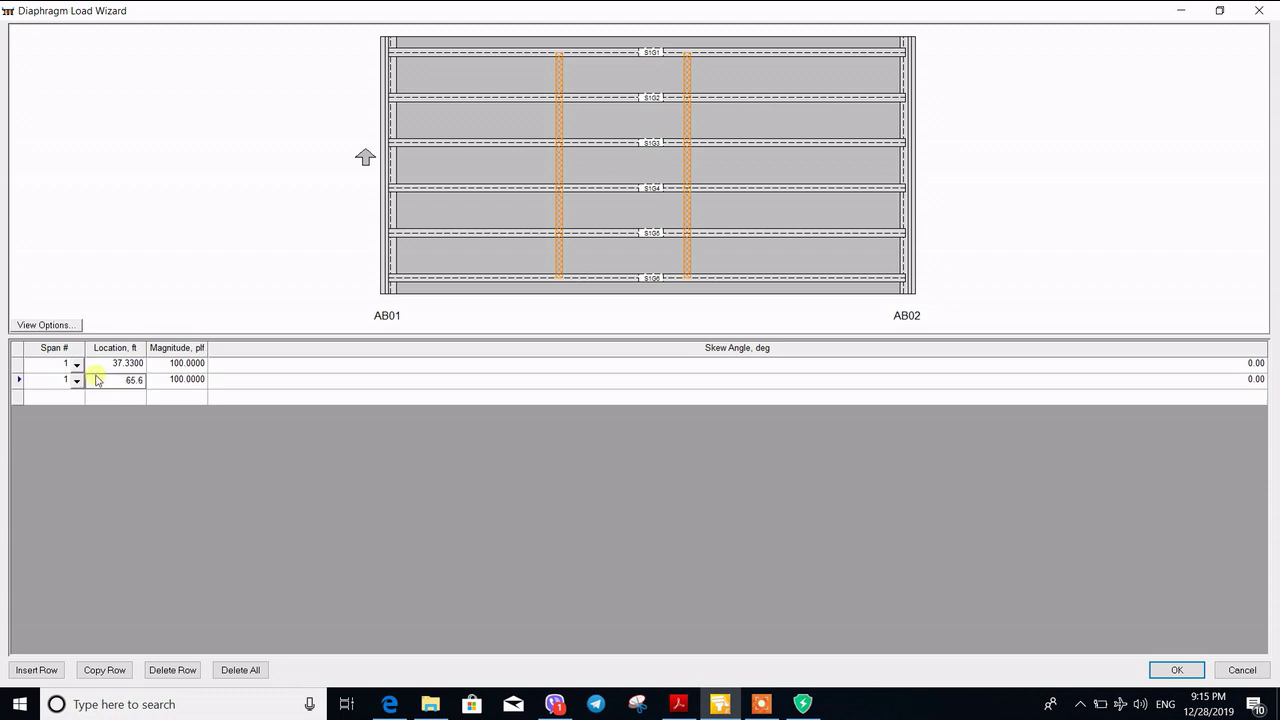
key(BackSpace)
key(BackSpace)
key(BackSpace)
key(BackSpace)
text(6)
key(Return)
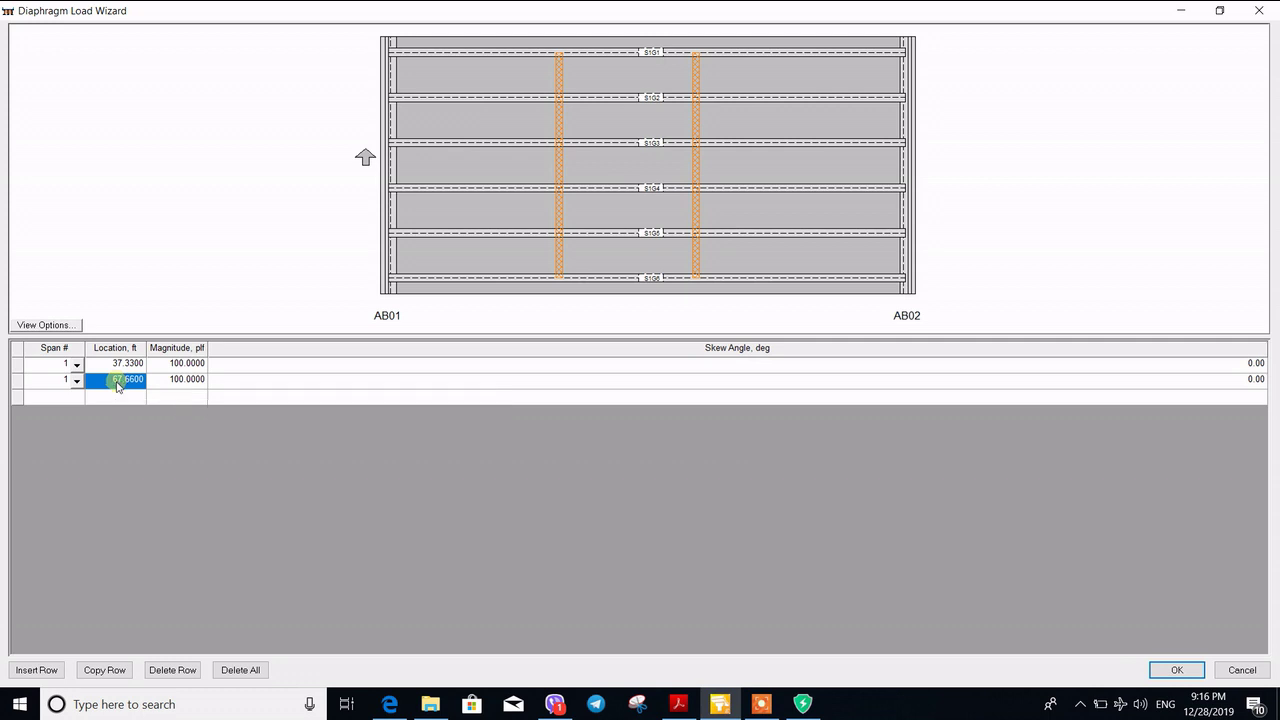
Step: Set the second diaphragm's location to 74.66 ft in the Diaphragm Load Wizard
click(176, 364)
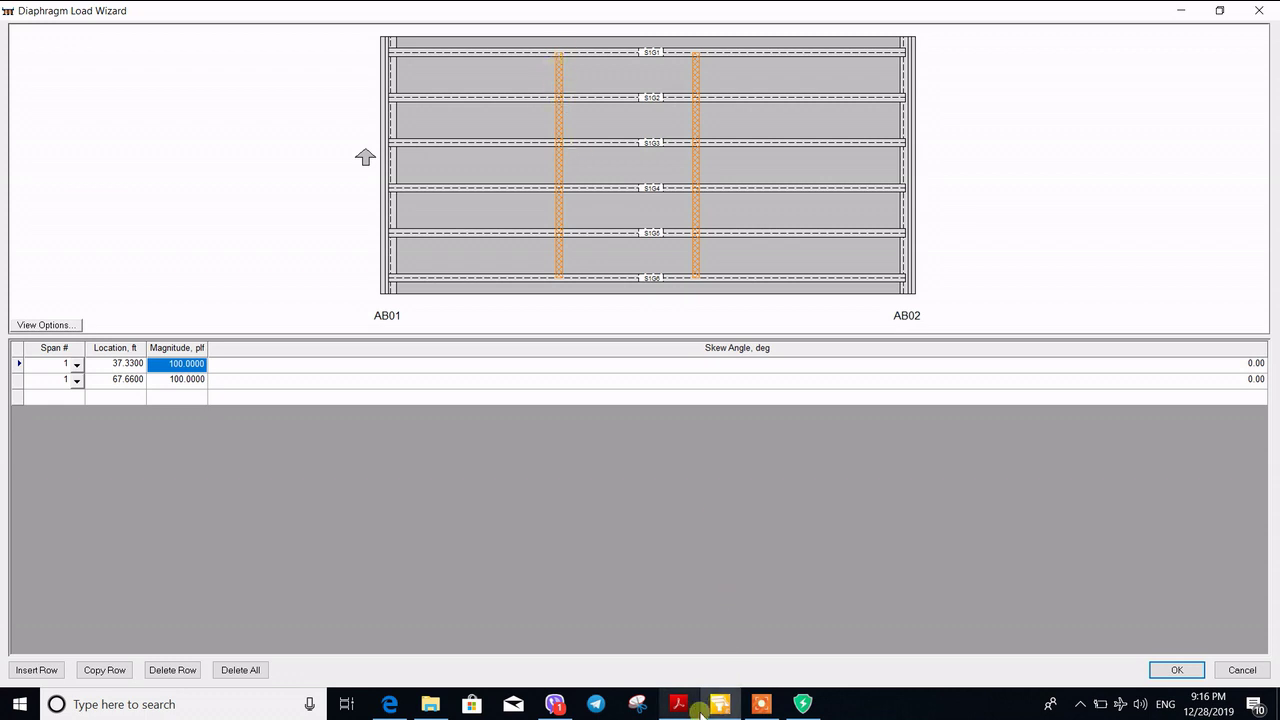
click(775, 705)
click(893, 687)
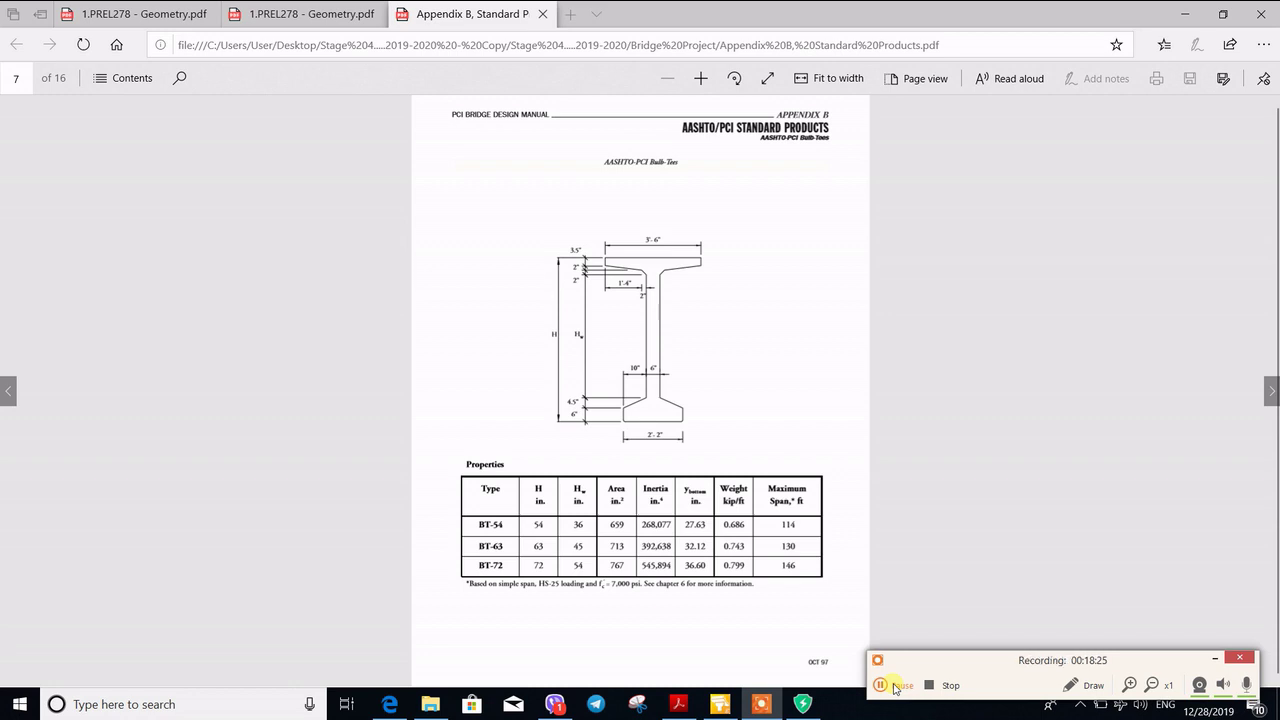
click(720, 704)
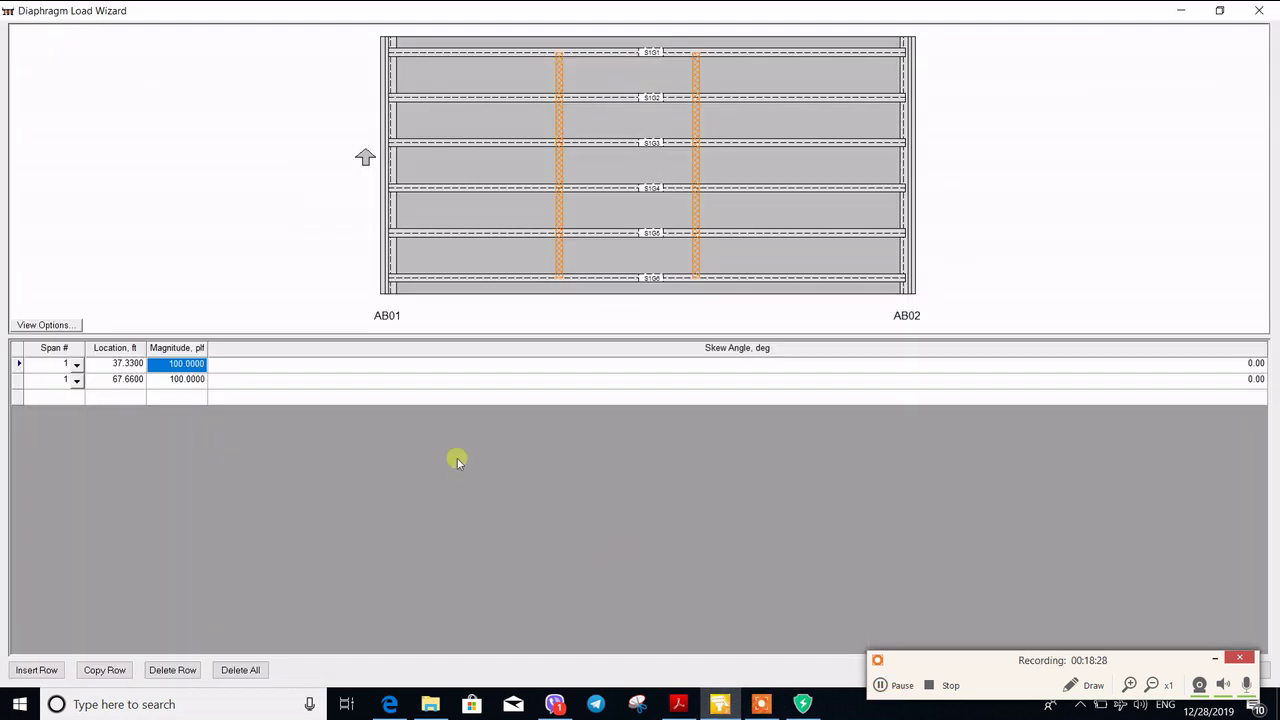
click(115, 384)
text(74)
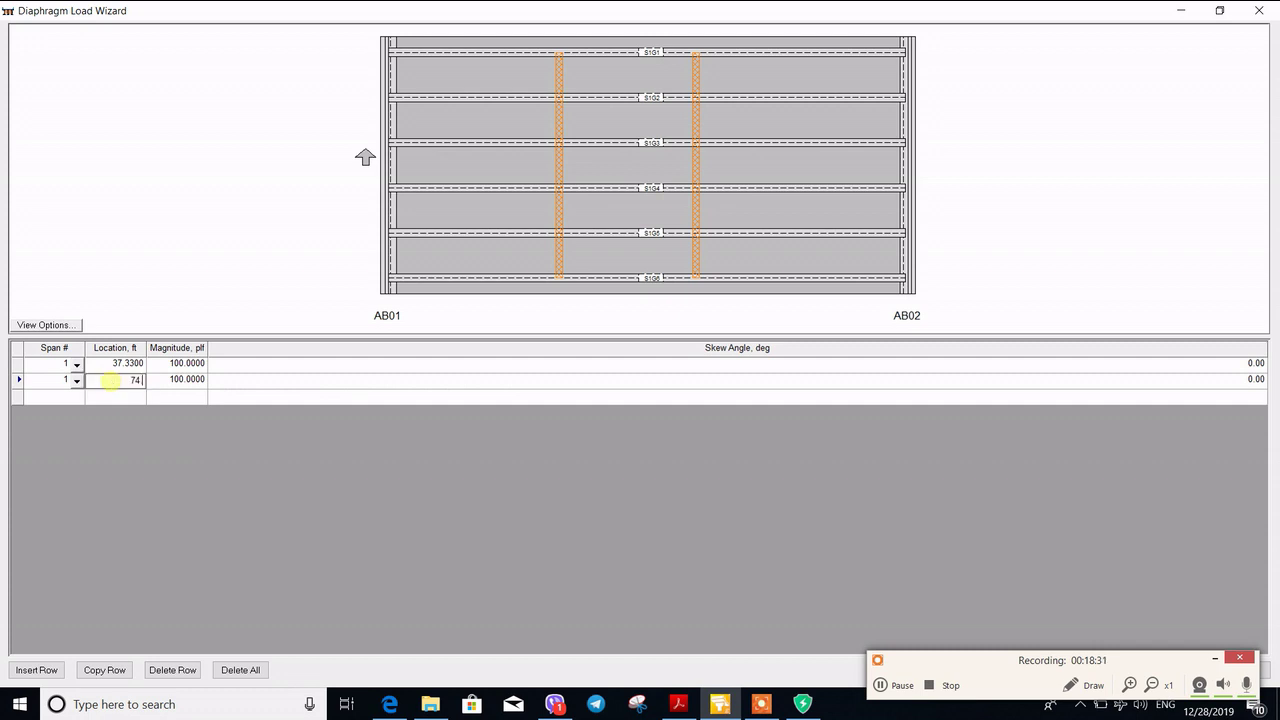
key(Return)
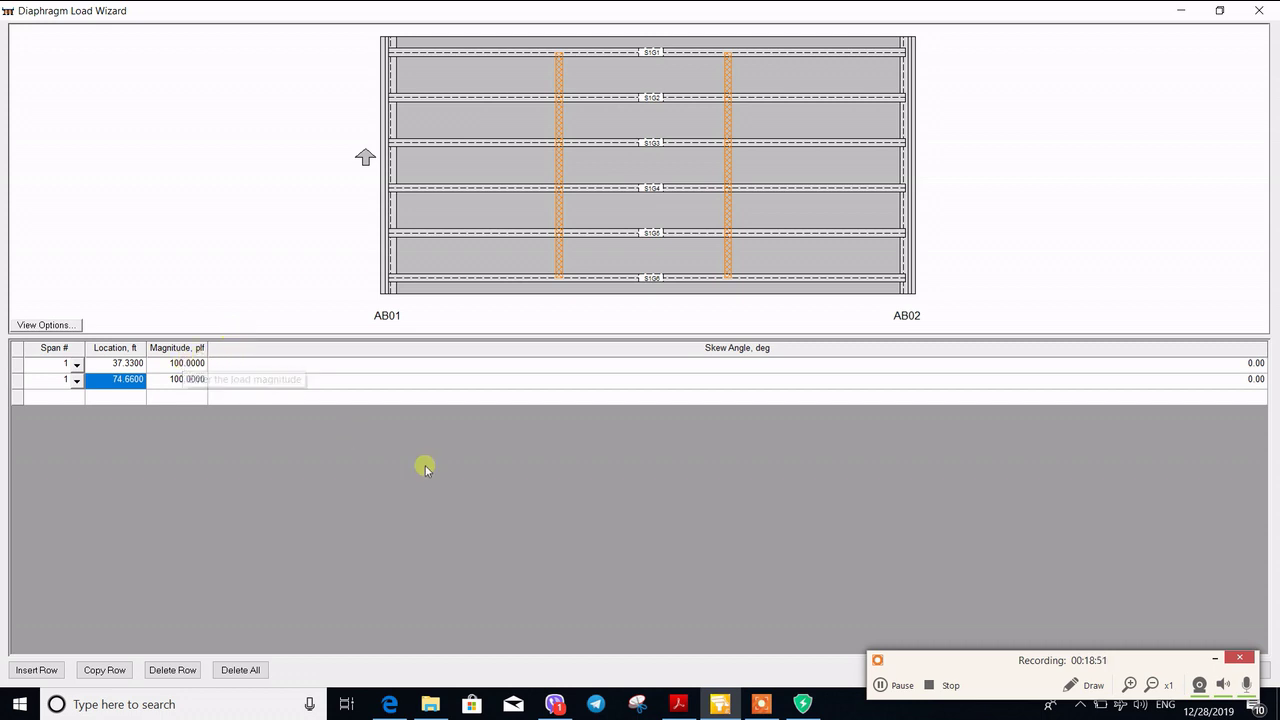
Step: Open Appendix B, Standard Products.pdf from the Bridge Project folder and go to page 7 with the AASHTO-PCI Bulb-Tees
click(432, 704)
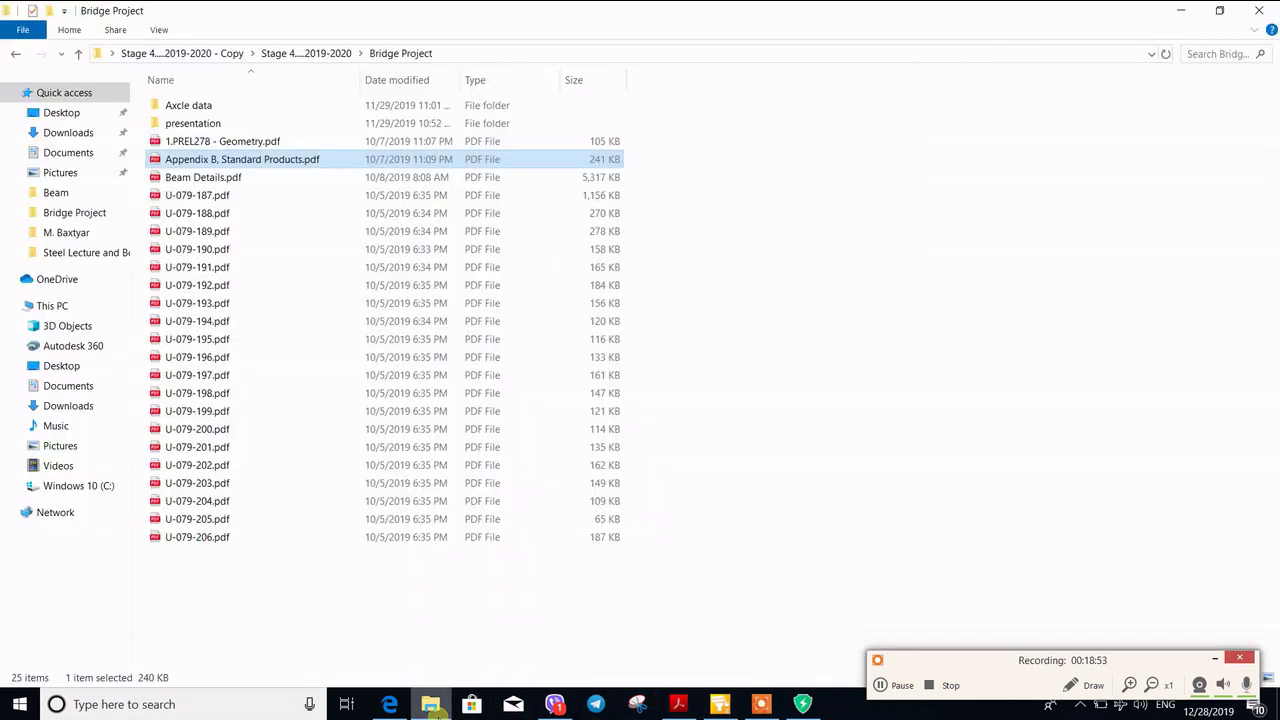
double_click(185, 160)
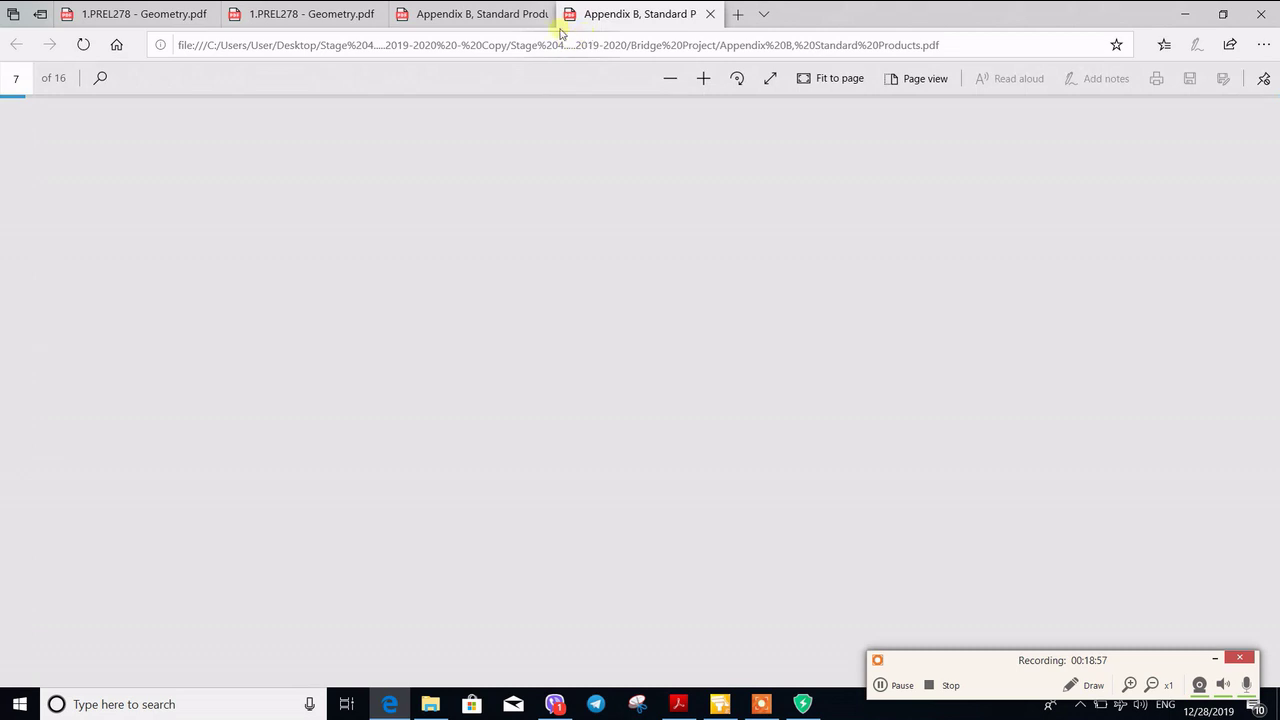
click(545, 14)
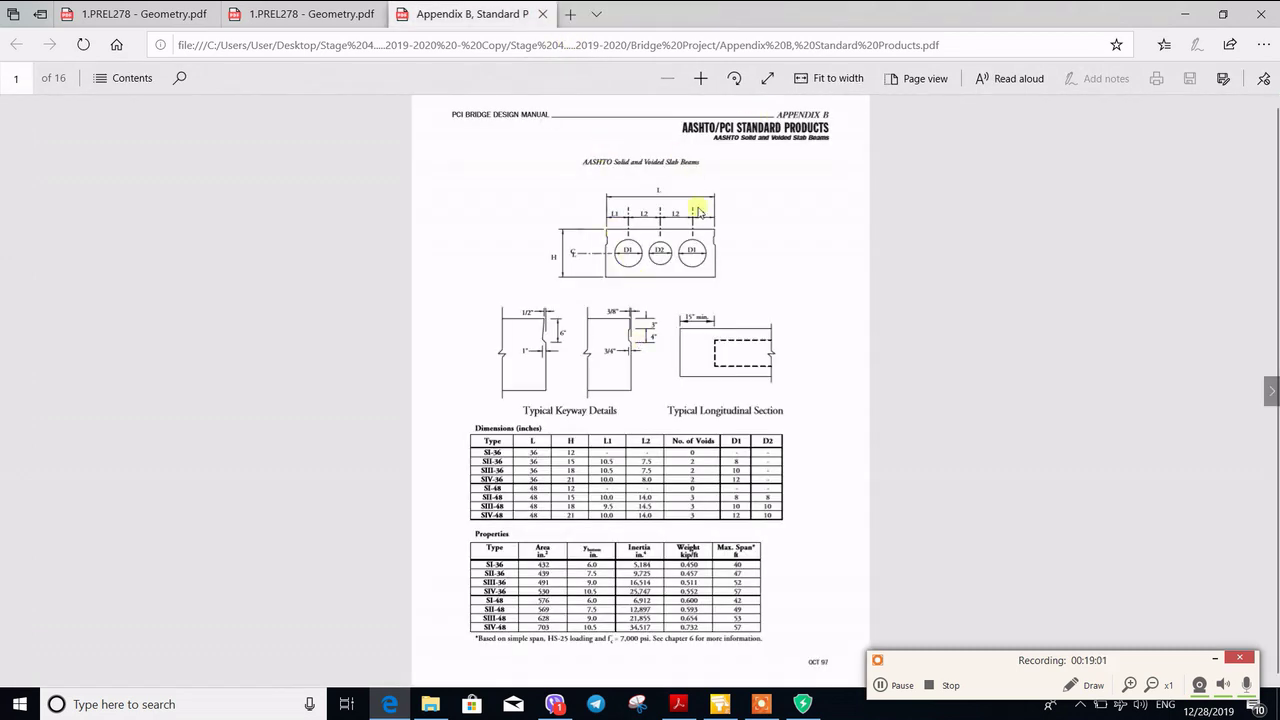
key(Right)
key(Right)
key(Right)
key(Right)
key(Right)
key(Right)
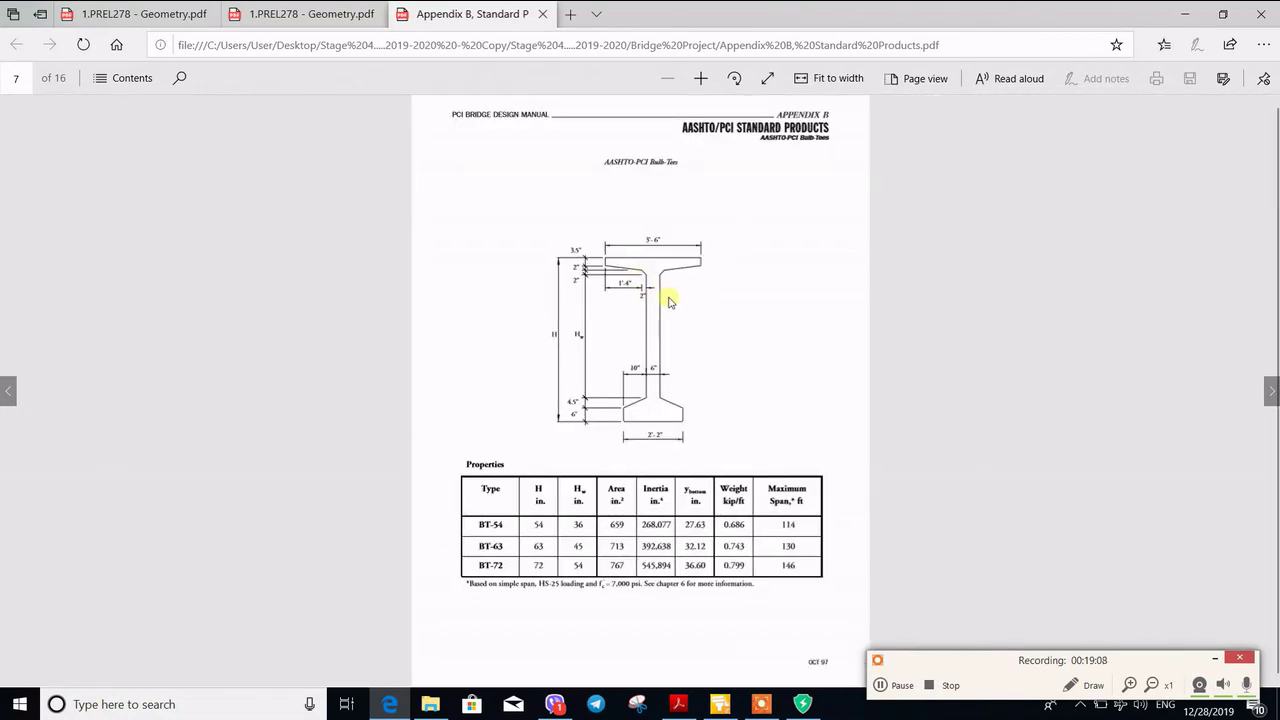
Step: Examine the bulb-tee cross-section dimensions and the properties table for types BT-54, BT-63 and BT-72
ctrl+scroll(653, 285, up, 2)
ctrl+scroll(653, 285, up, 4)
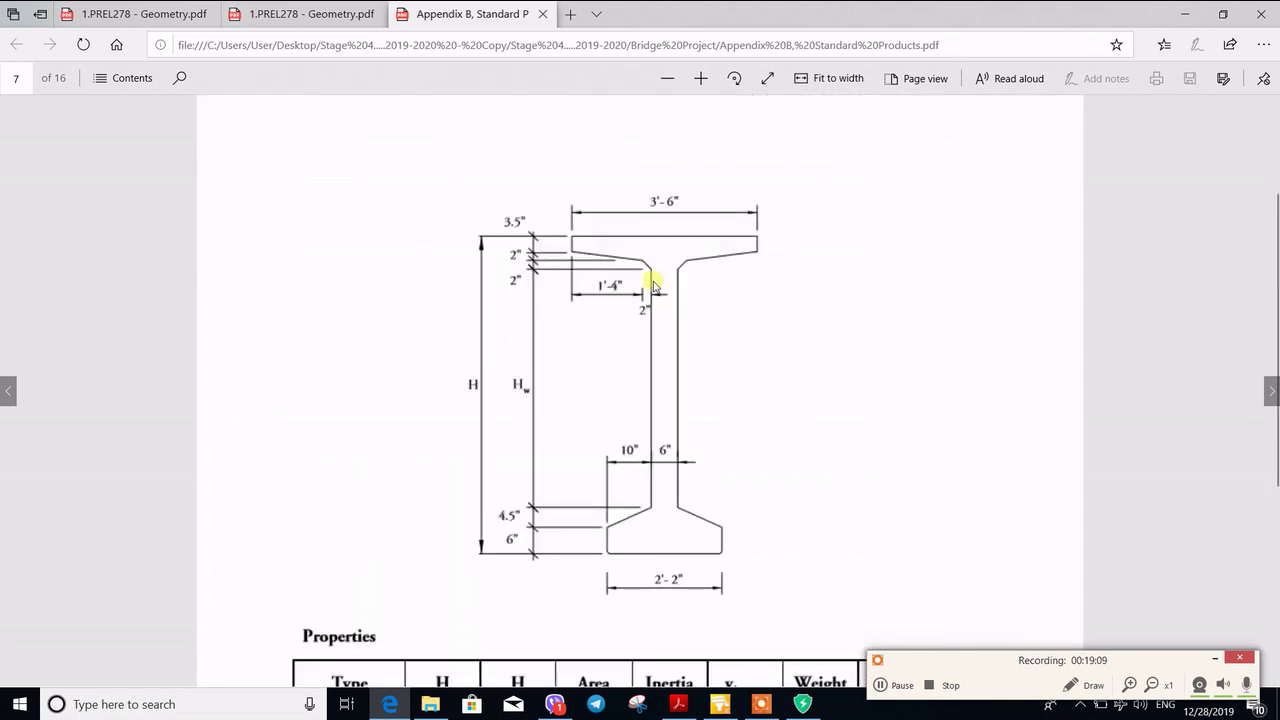
ctrl+scroll(678, 317, down, 1)
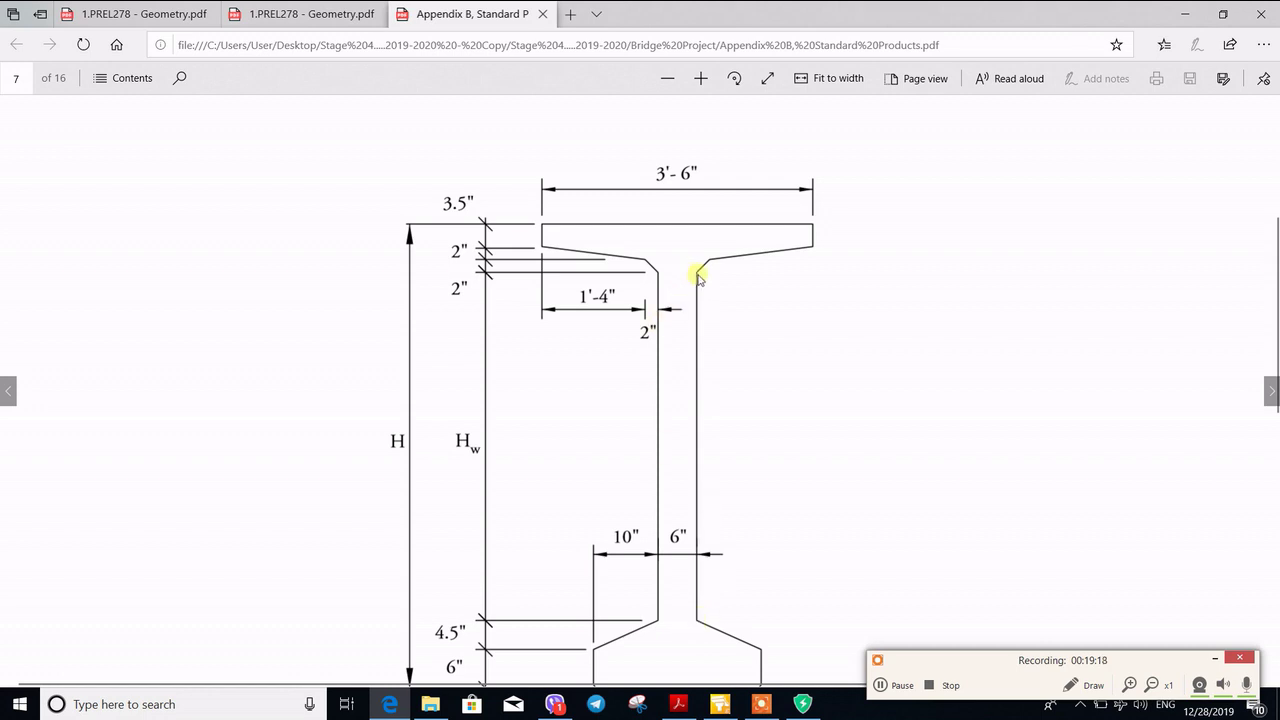
ctrl+scroll(701, 277, down, 1)
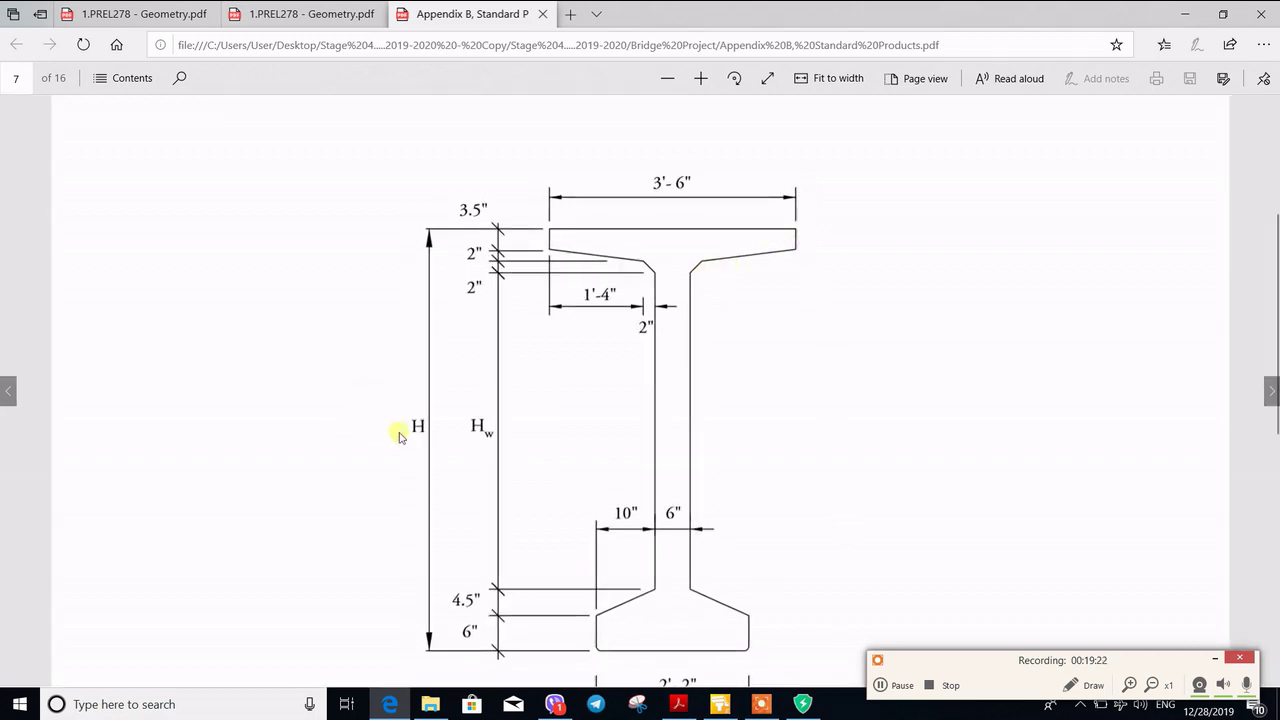
scroll(437, 405, down, 6)
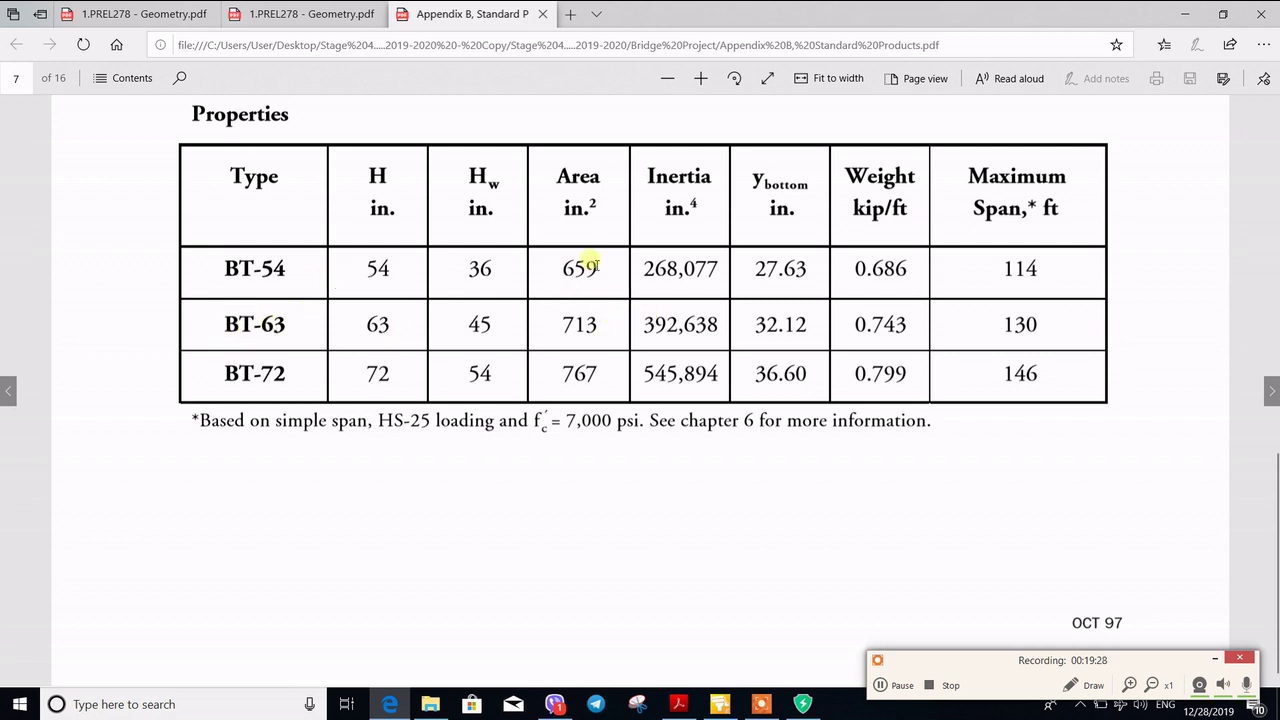
scroll(590, 290, up, 3)
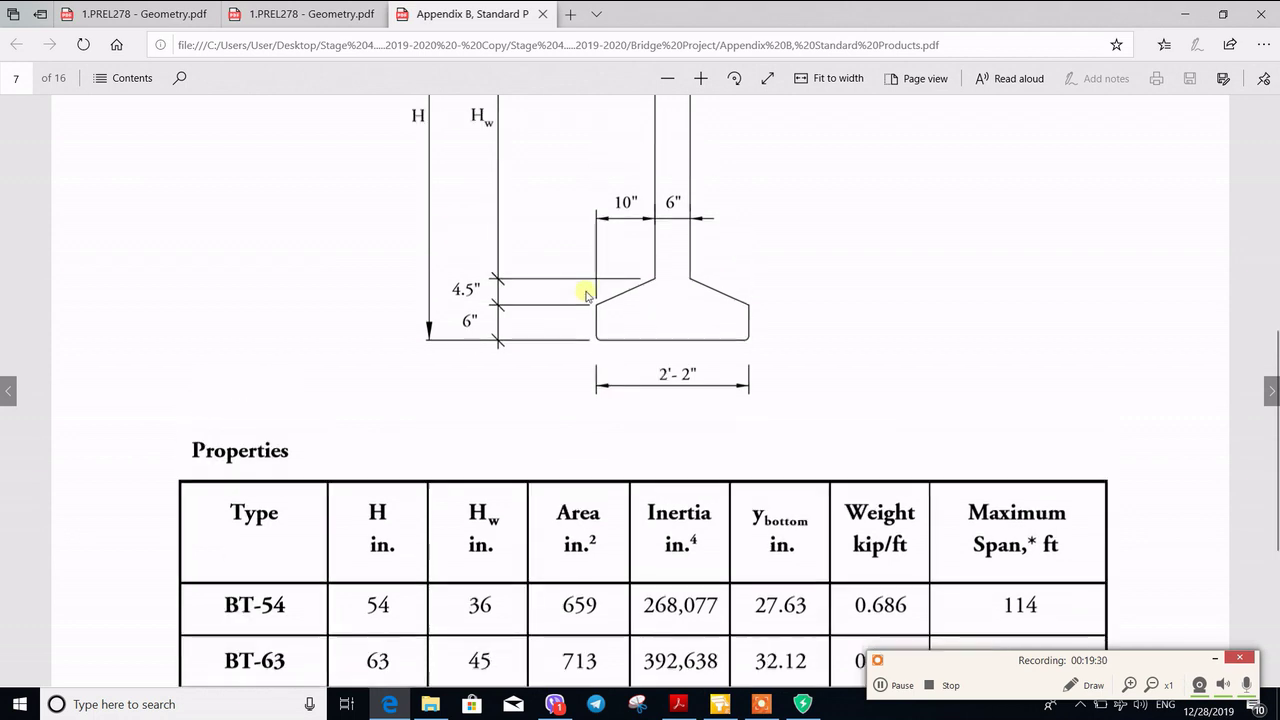
scroll(587, 294, up, 3)
click(1214, 658)
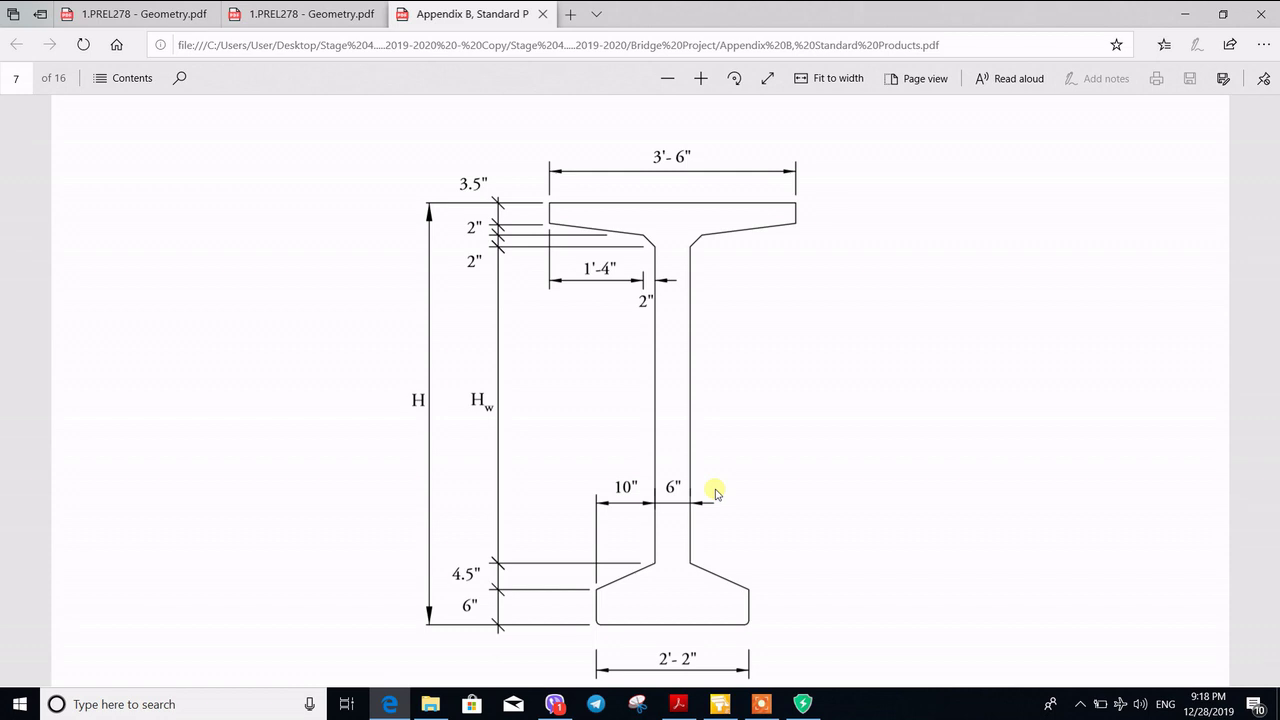
Step: Back in the Diaphragm Load Wizard, set both diaphragm magnitudes to 615 plf and generate the diaphragm loads
click(722, 708)
click(199, 364)
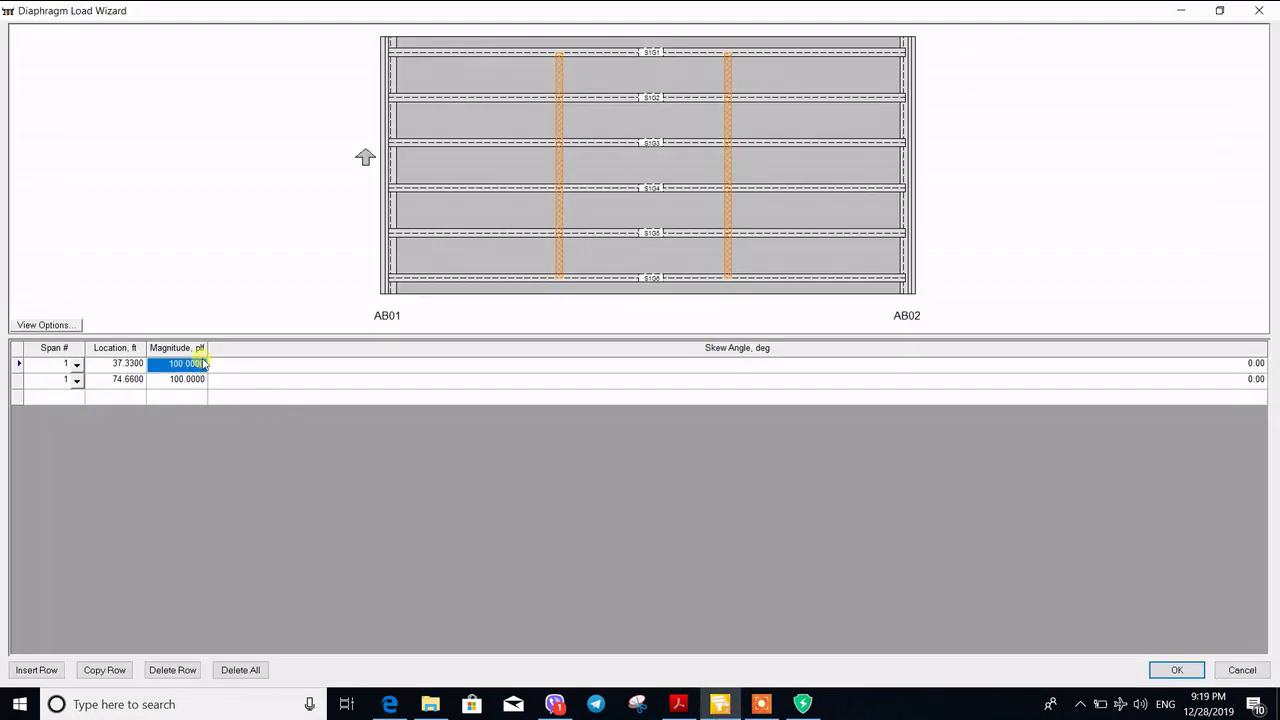
text(615)
click(185, 398)
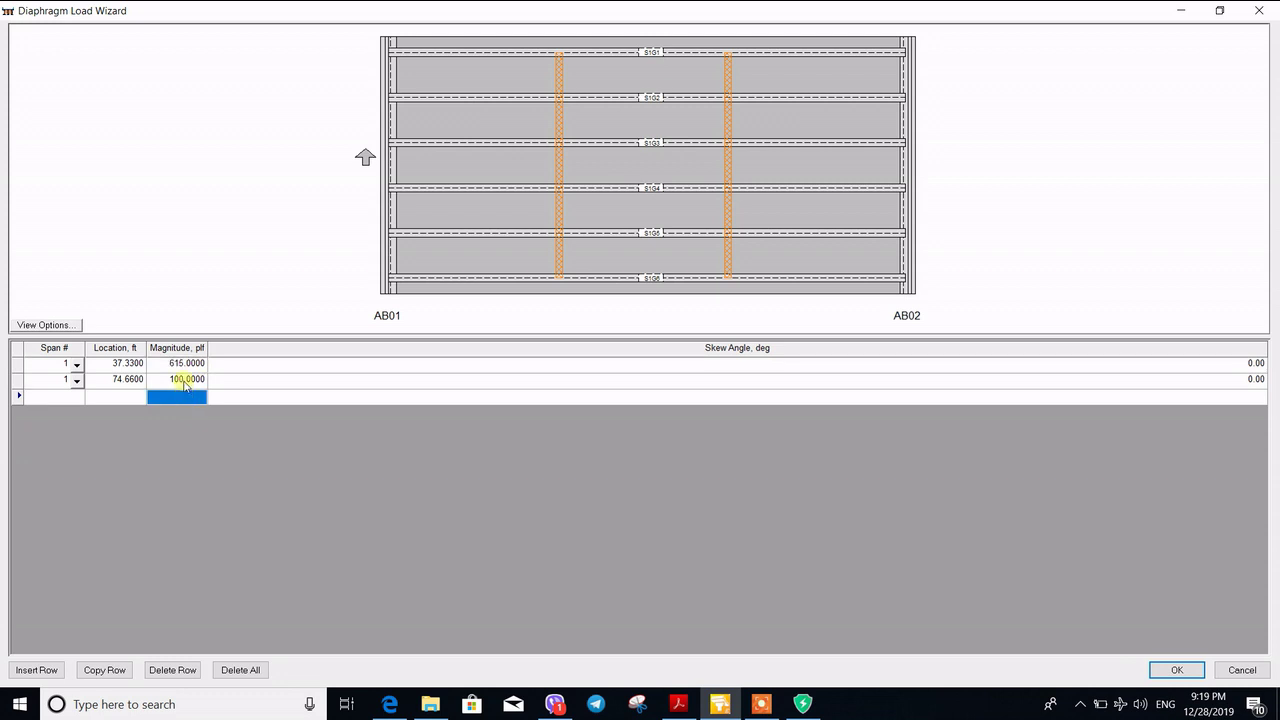
click(184, 380)
text(615)
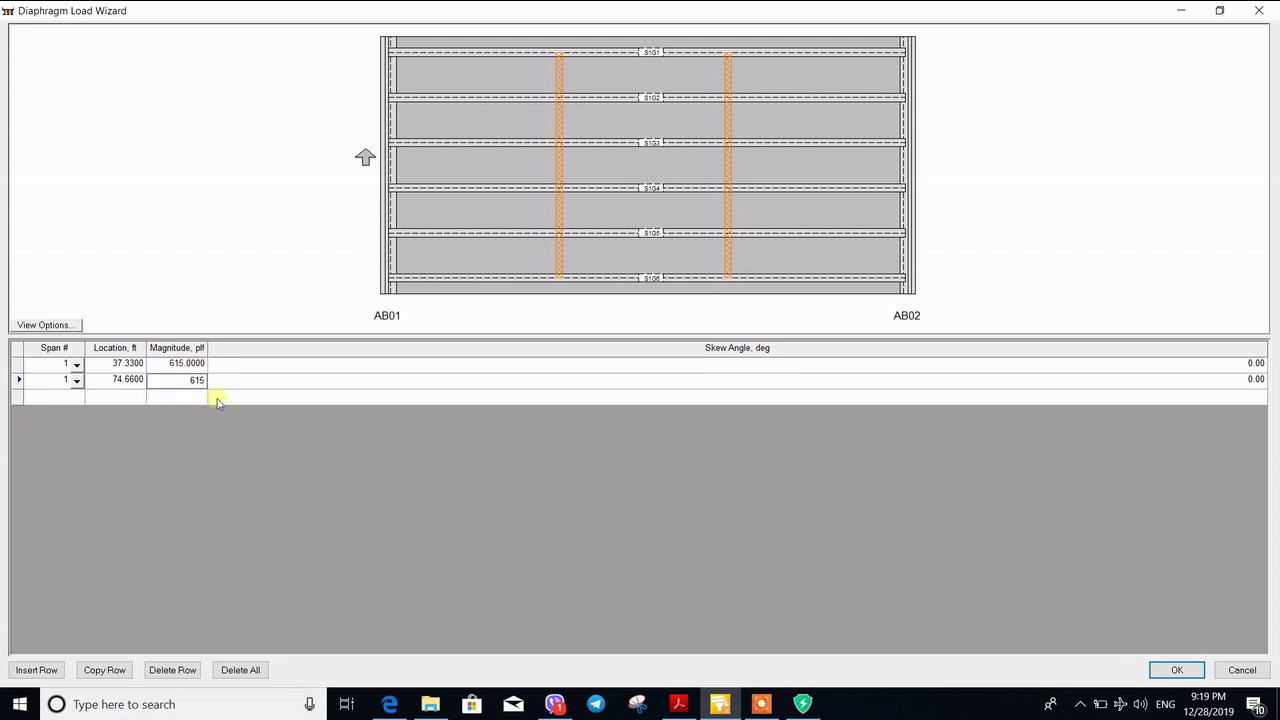
click(236, 441)
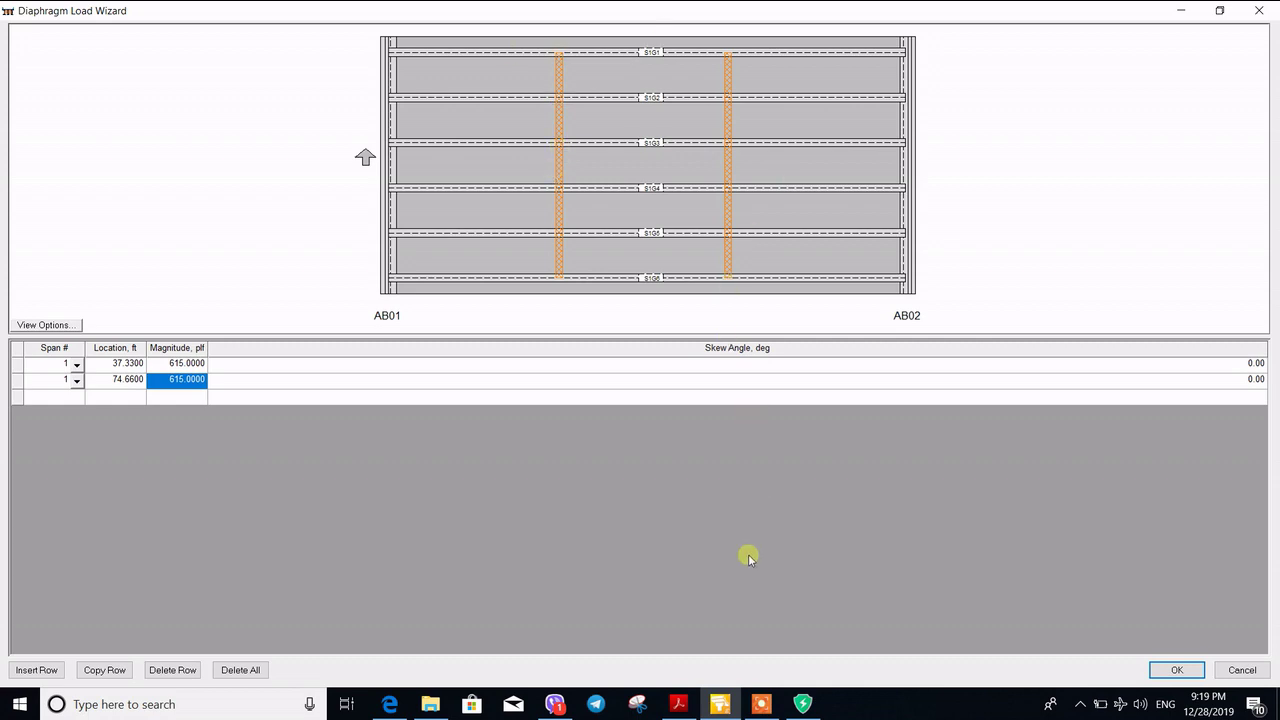
click(1172, 671)
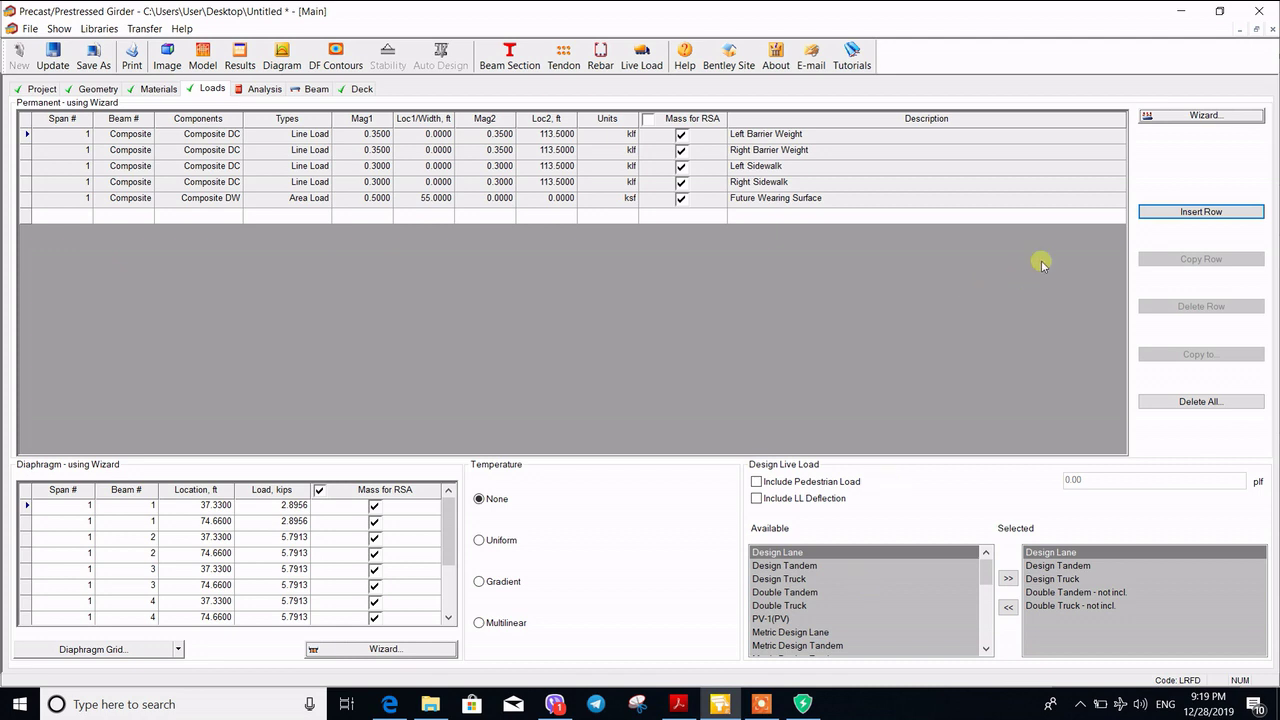
Step: In the analysis factors, select Use Code Equations for the girder live load distribution and consult the AASHTO LRFD Bridge Design Specifications
click(264, 90)
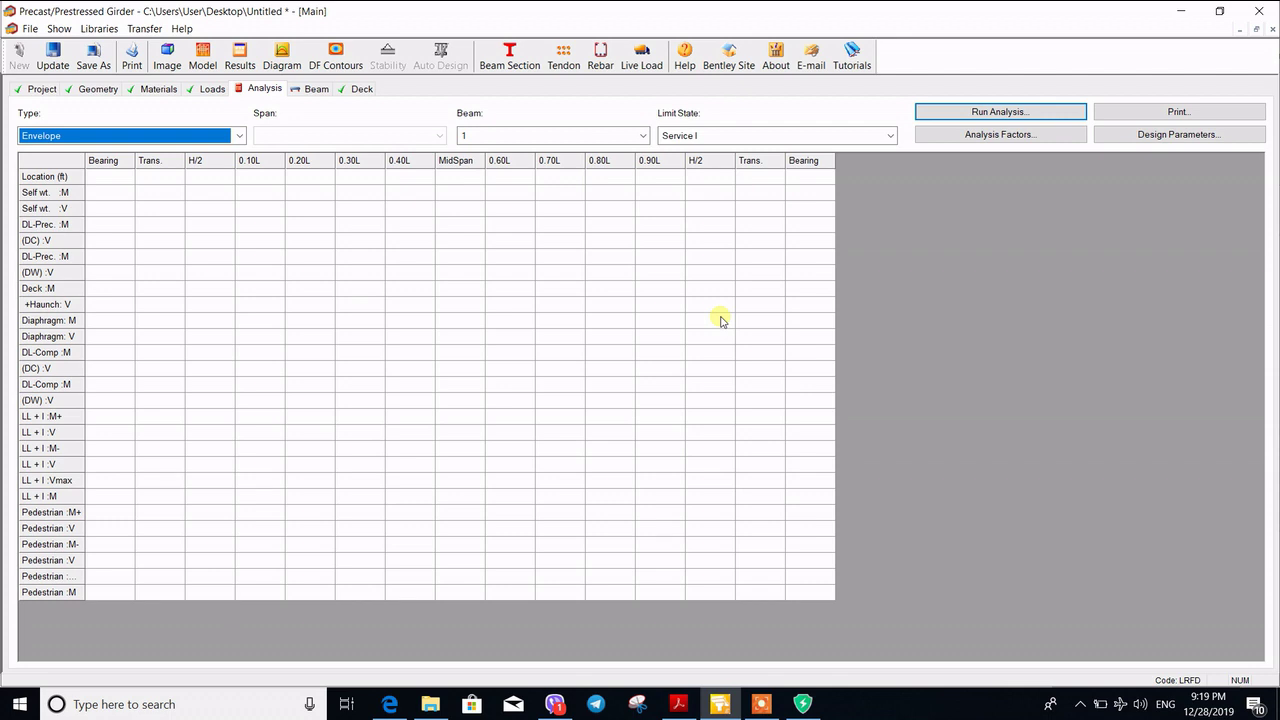
click(1058, 134)
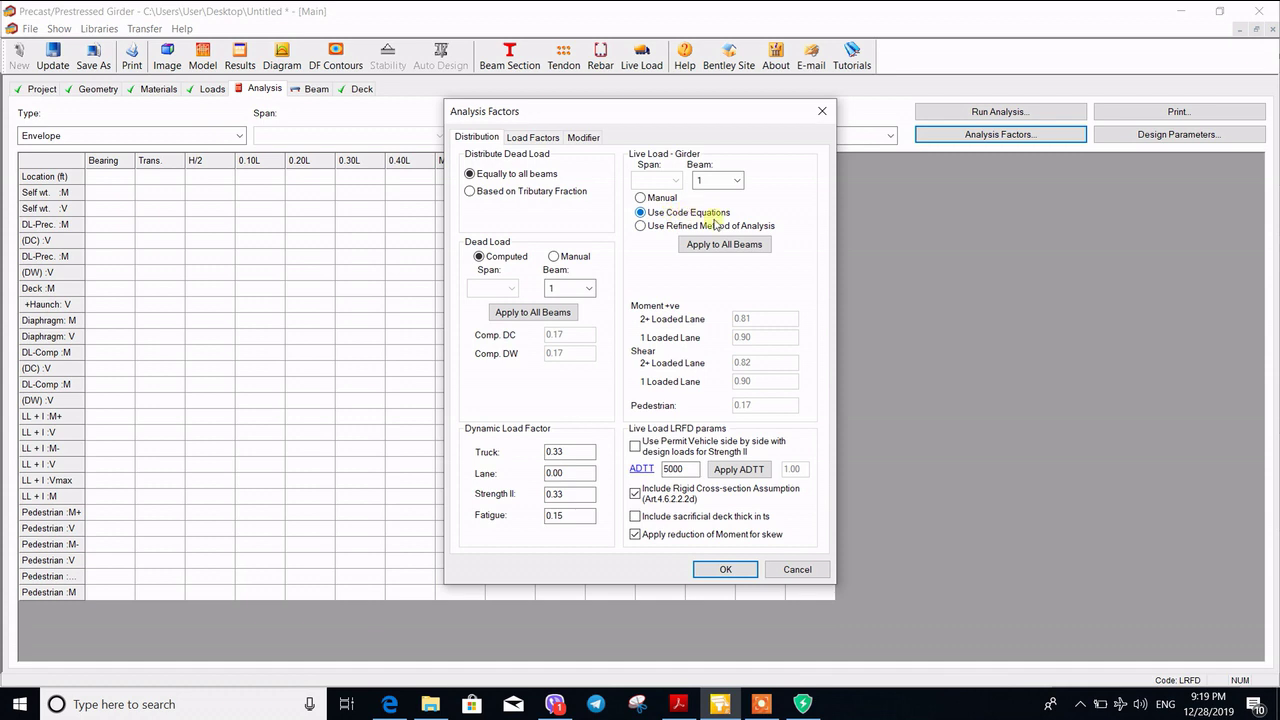
click(664, 200)
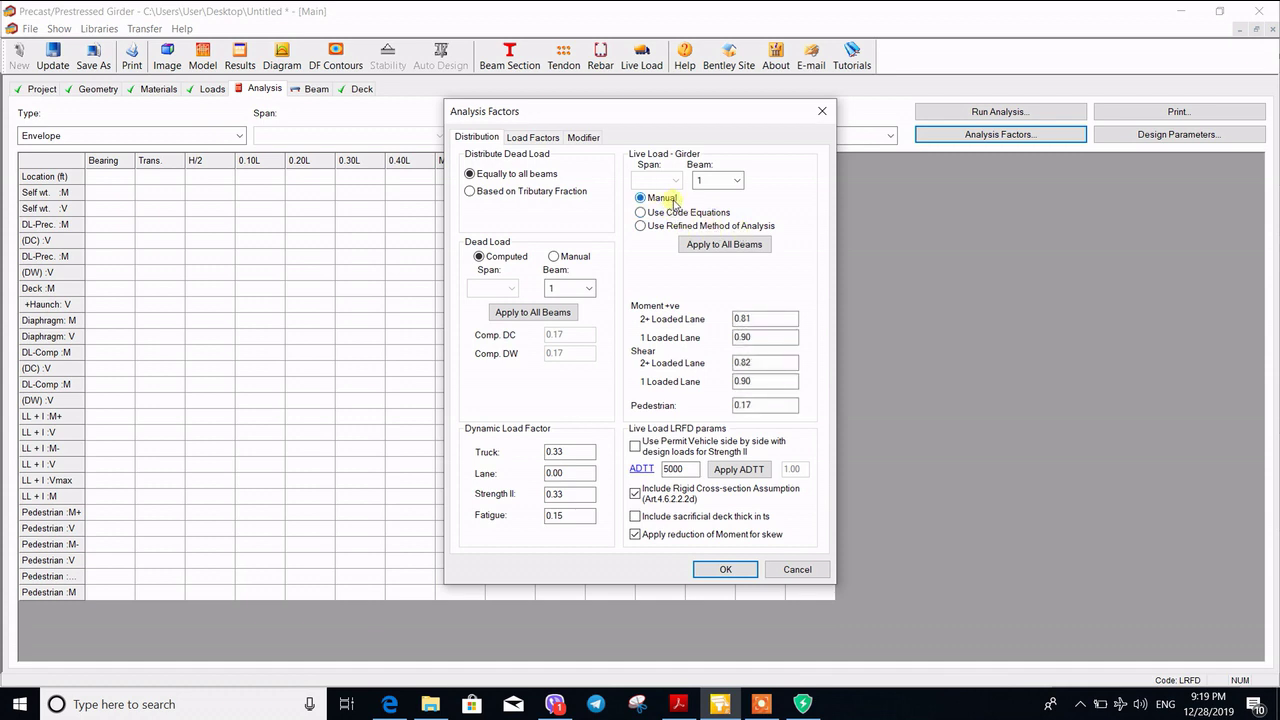
click(678, 212)
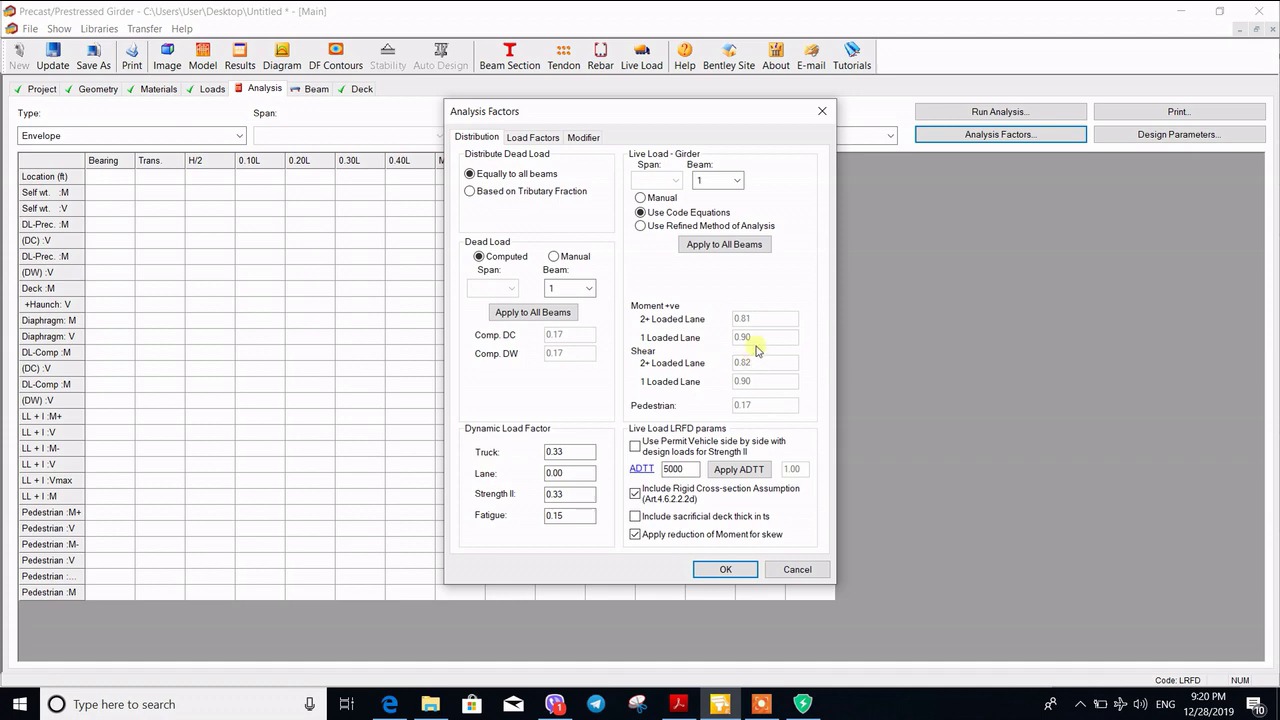
click(668, 706)
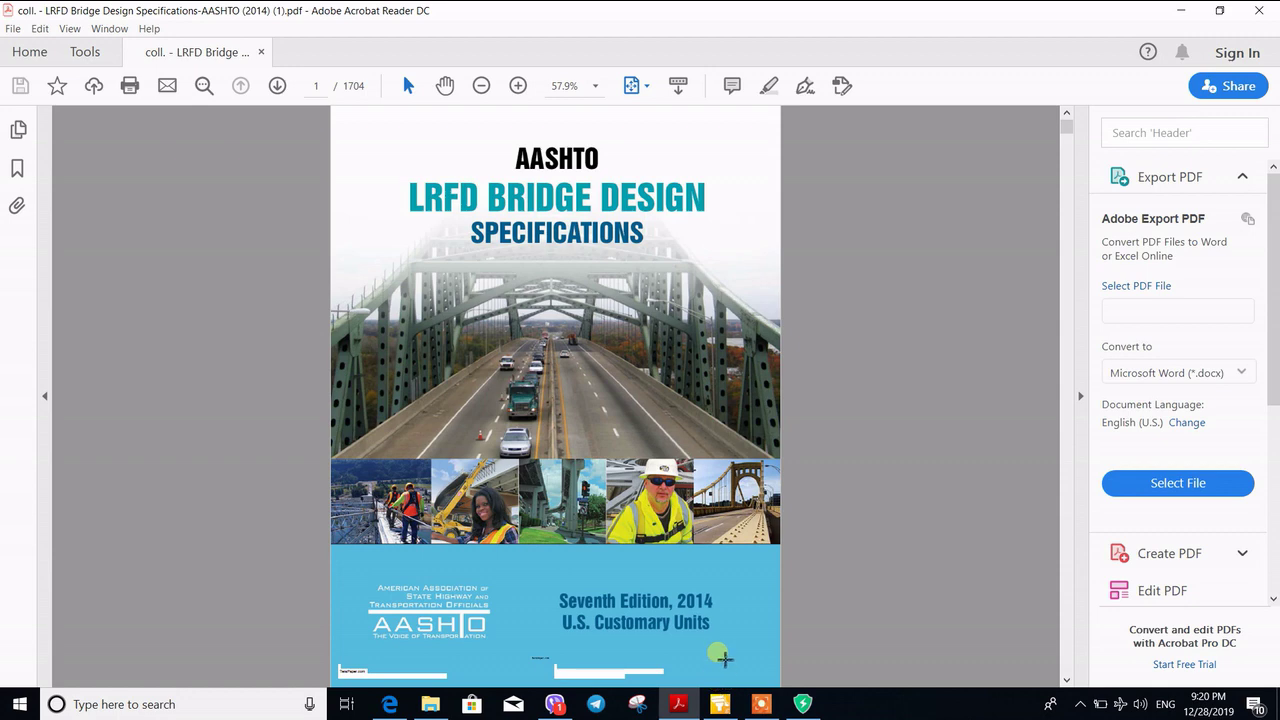
click(720, 704)
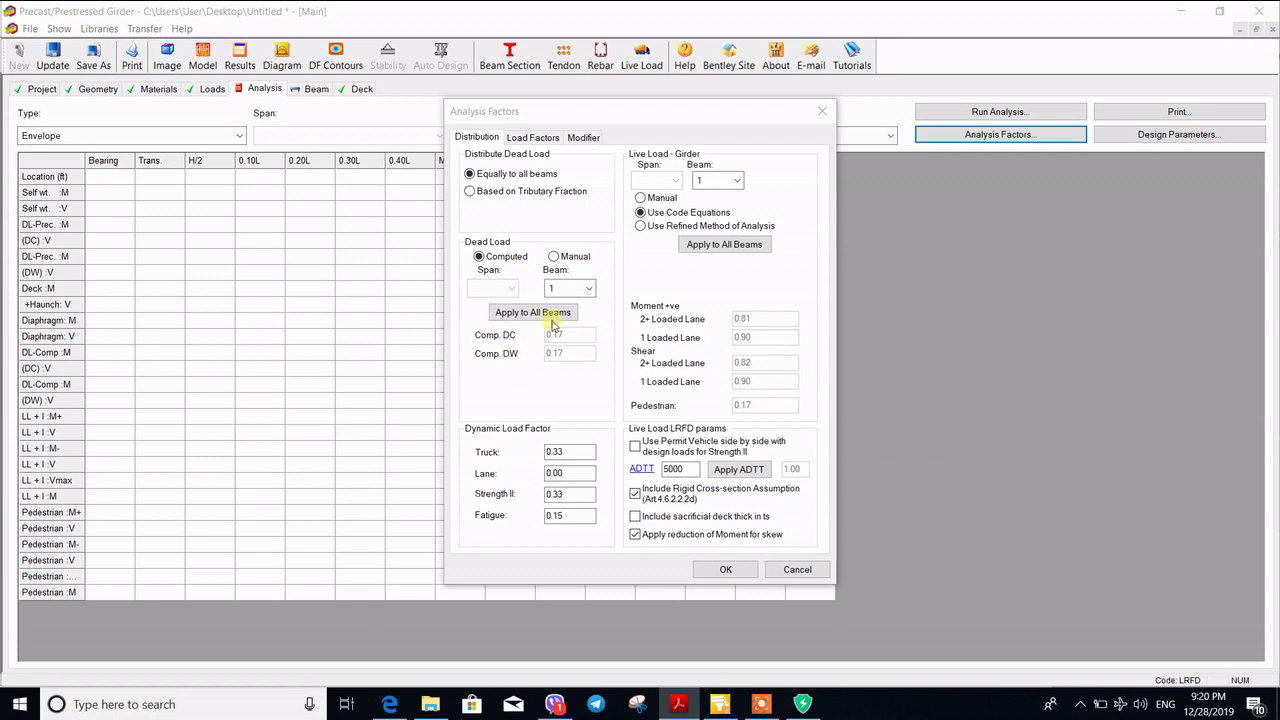
Step: Review the limit state load factors and the ductility, redundancy and importance modifiers, and accept the analysis factors
click(579, 140)
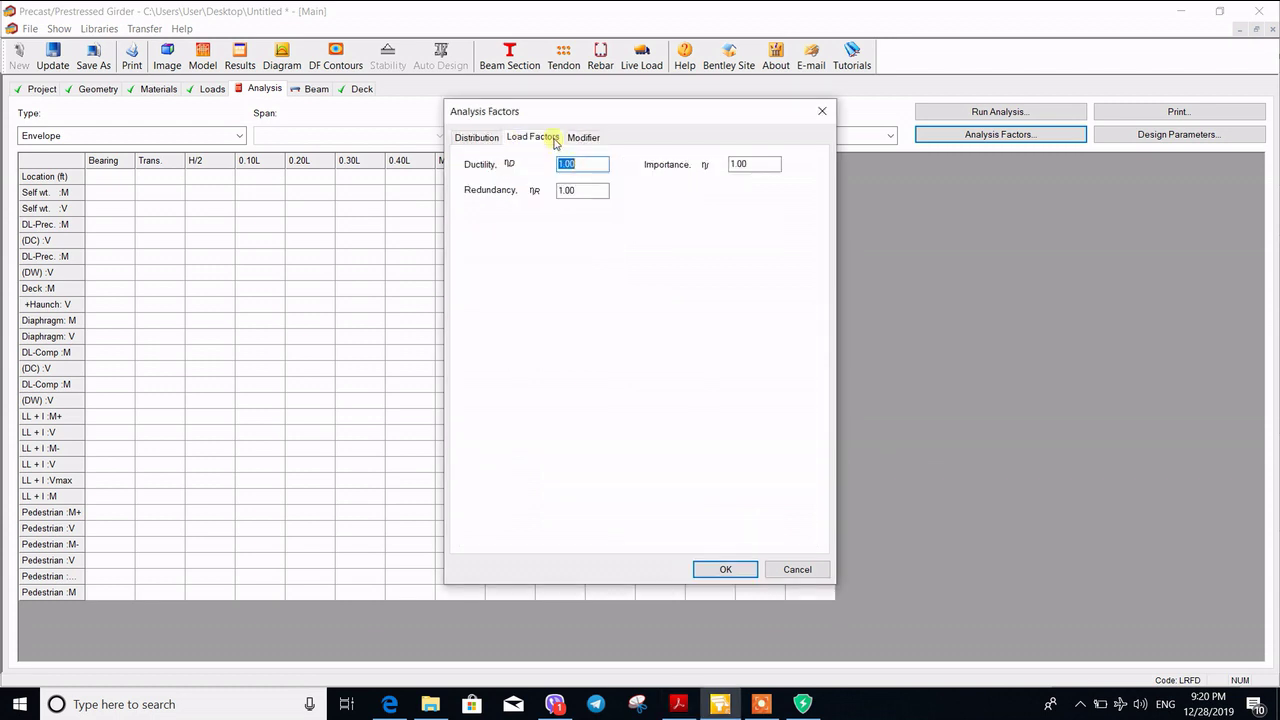
click(535, 137)
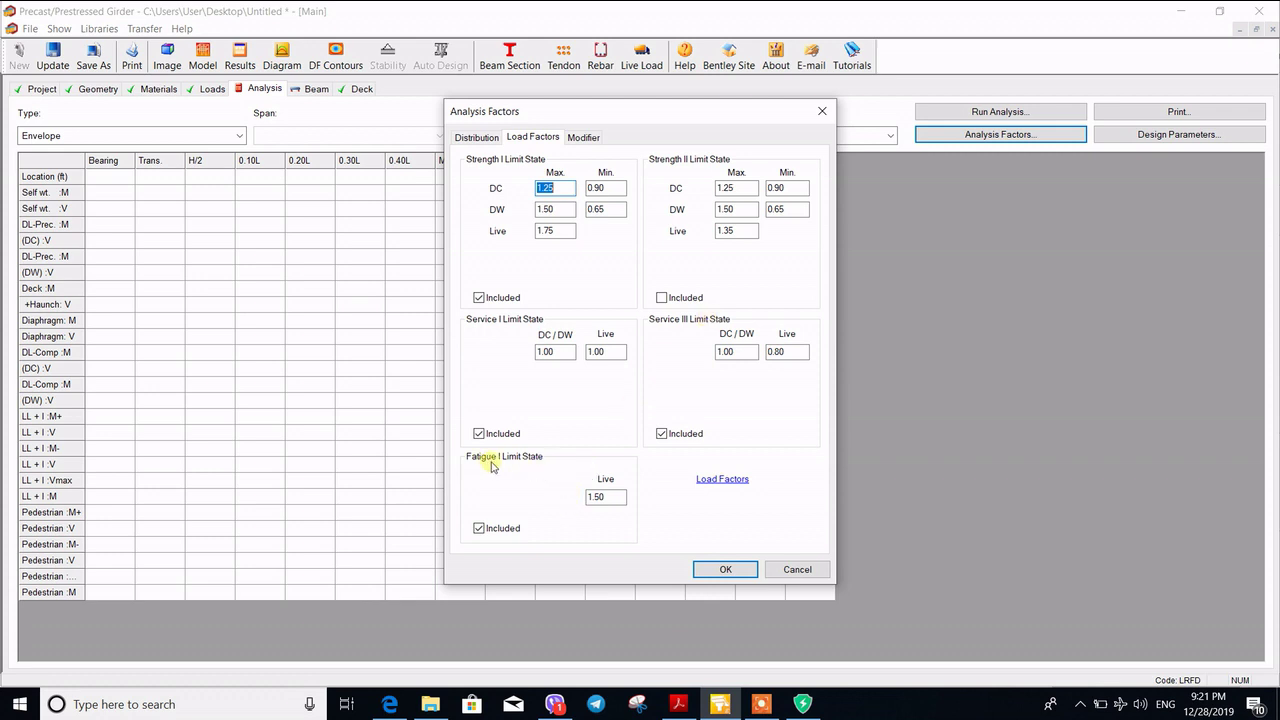
click(584, 137)
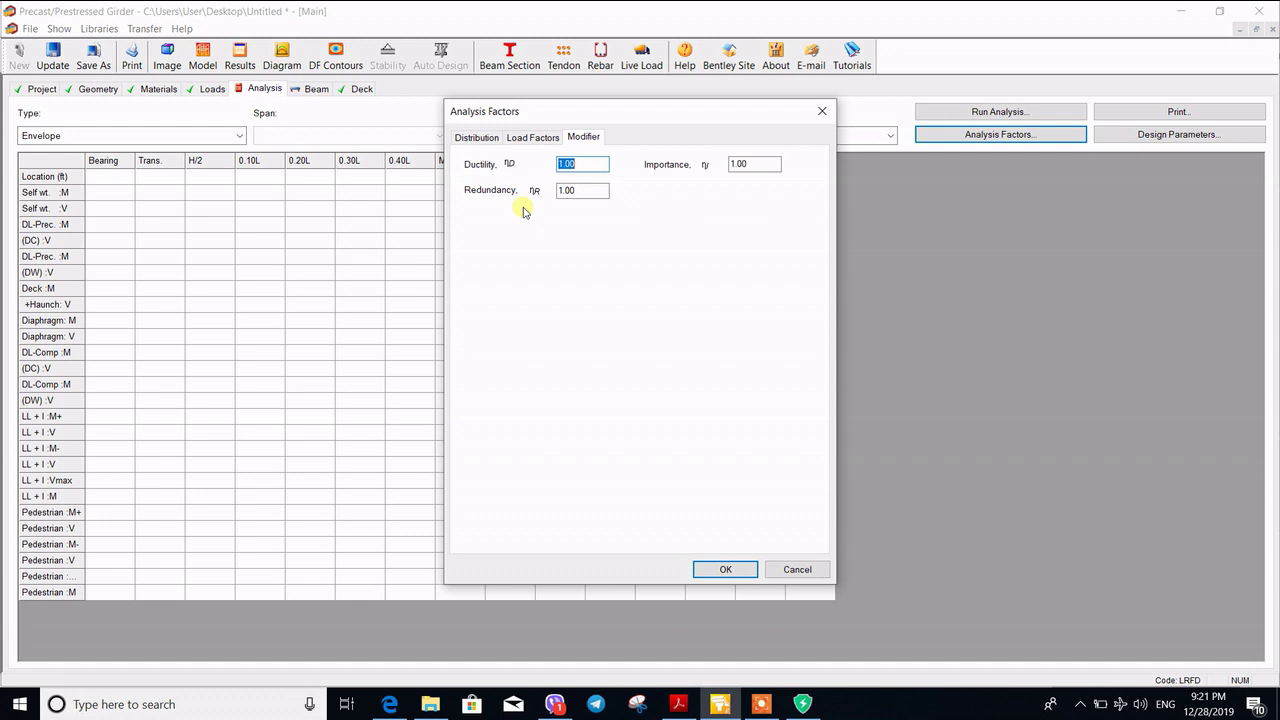
click(724, 567)
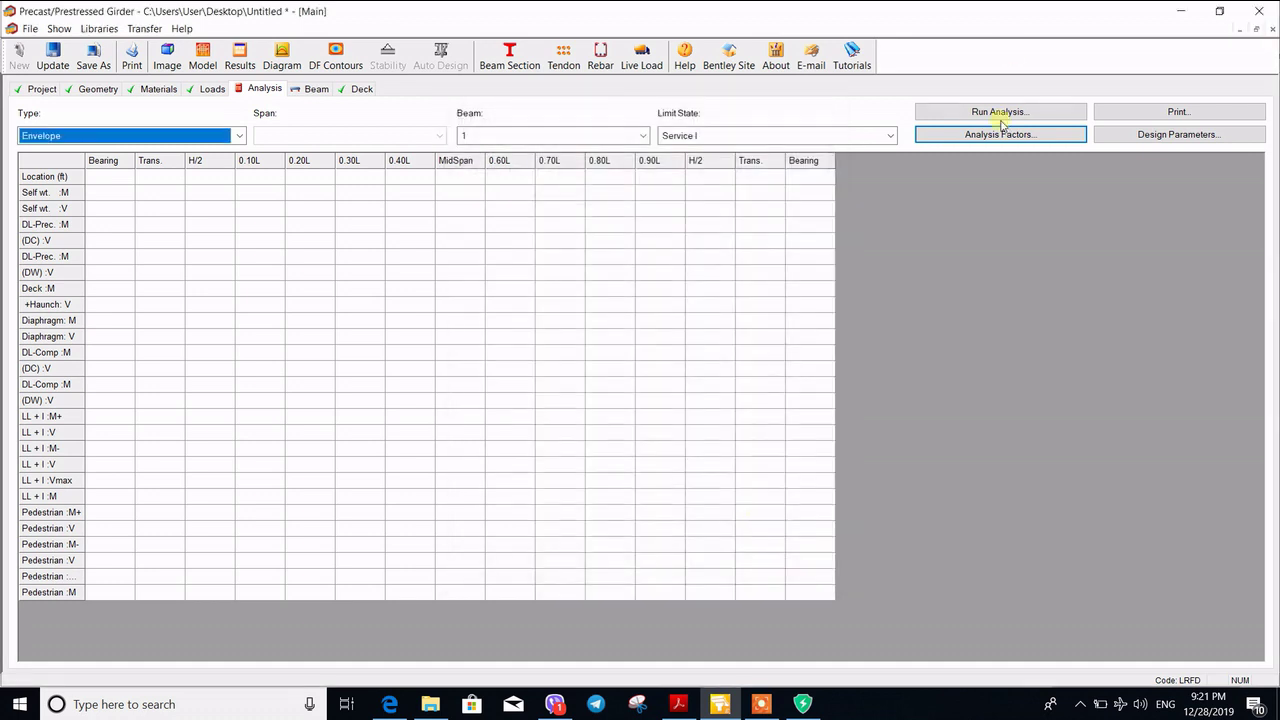
Step: Review and accept the limiting stresses, multipliers, and moment and shear provisions in the project design parameters, and run the analysis
click(1128, 138)
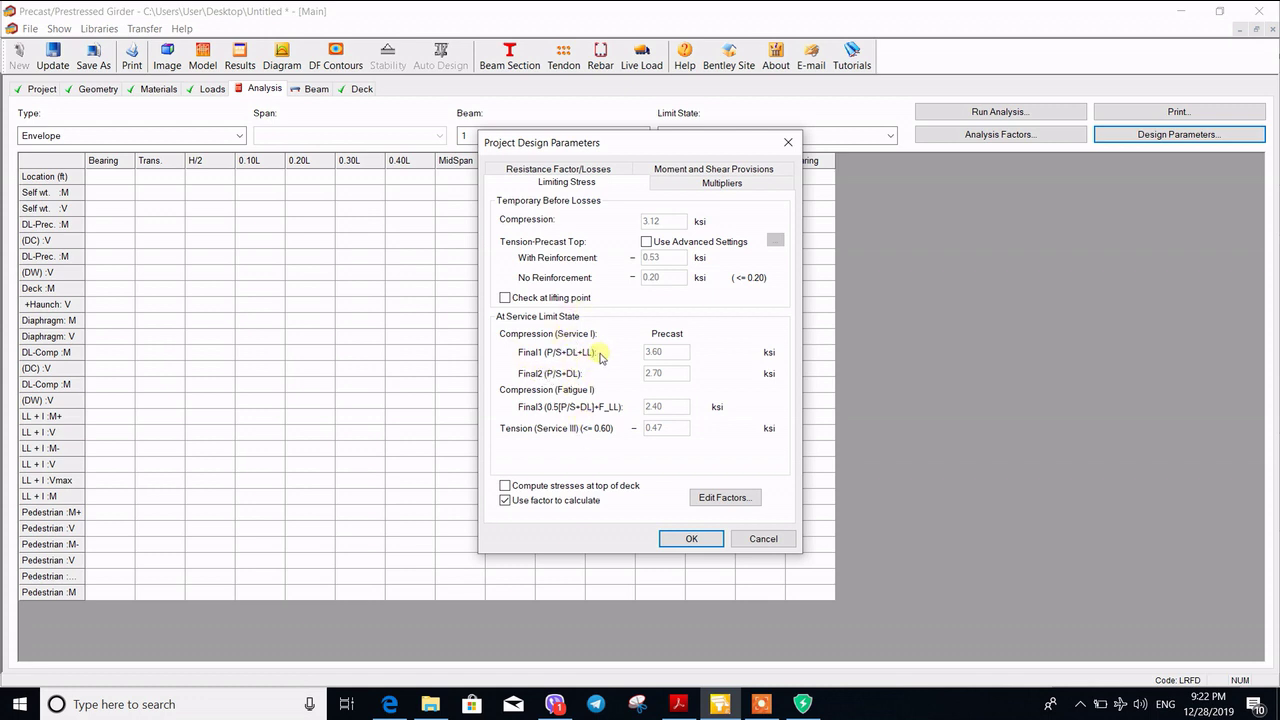
click(697, 187)
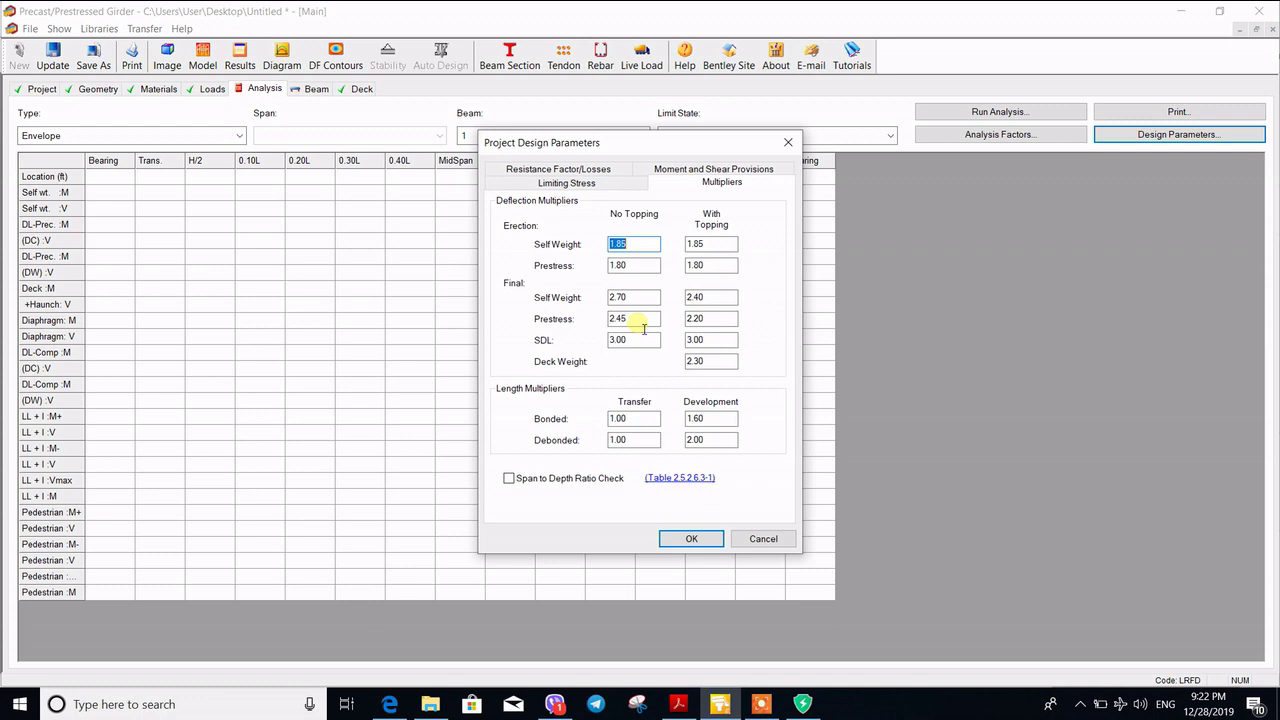
click(692, 170)
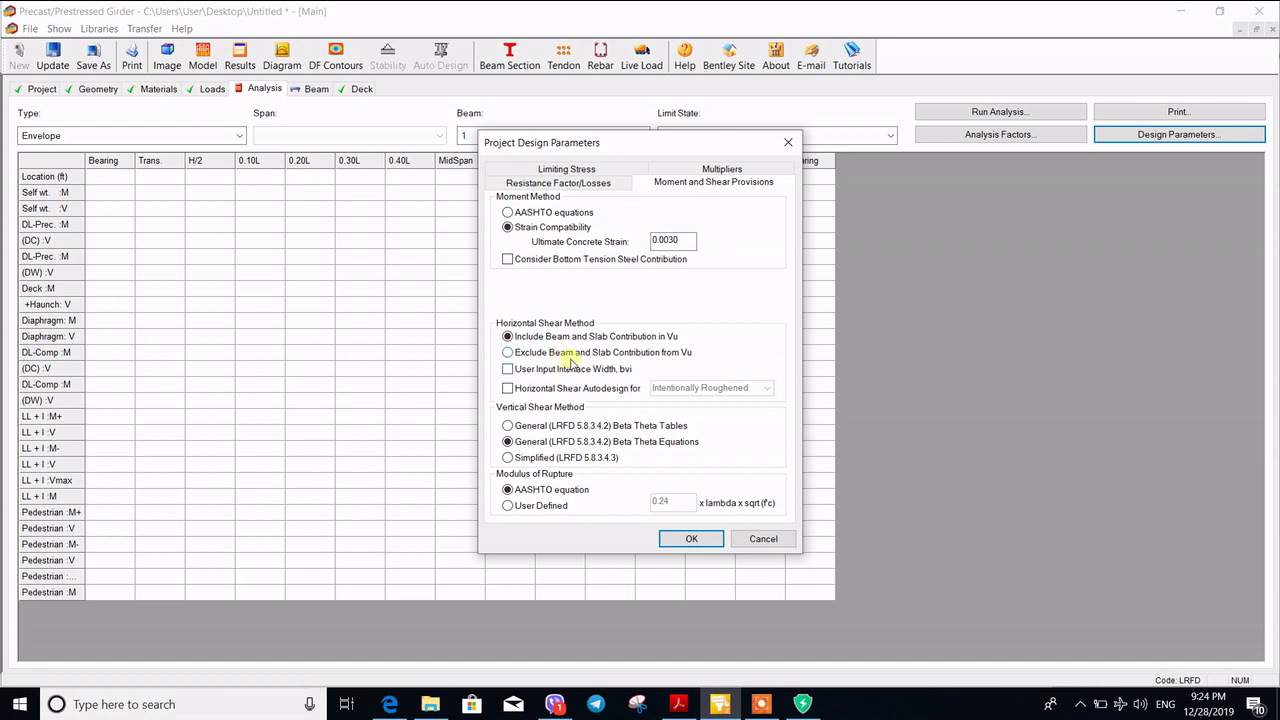
click(691, 539)
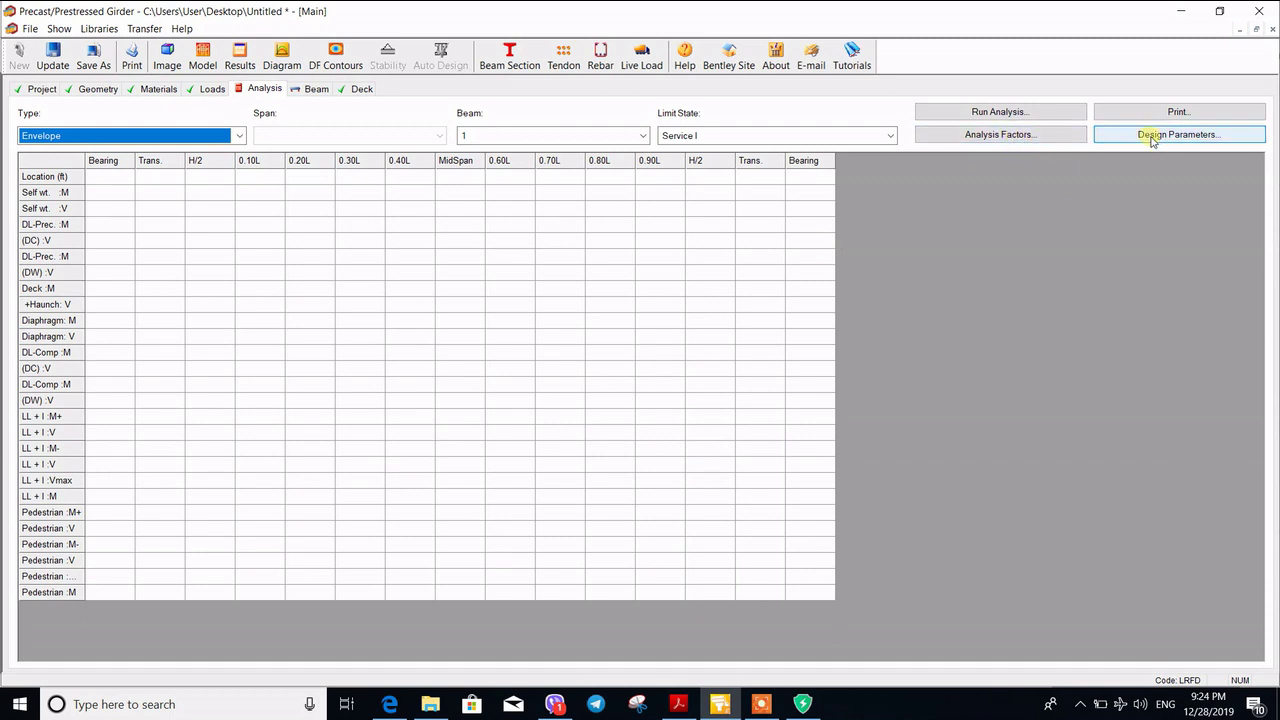
click(1043, 111)
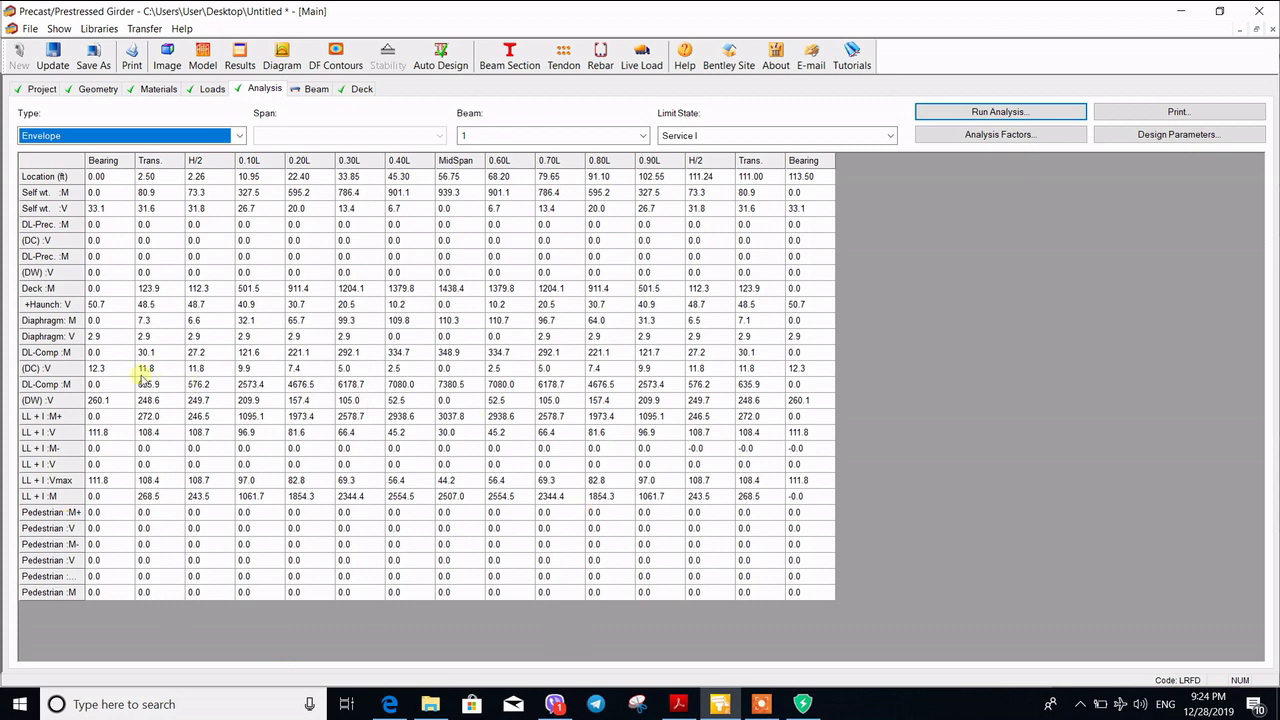
Step: Open the strand pattern for beam 1 and add a first strand row of type Straight
click(312, 89)
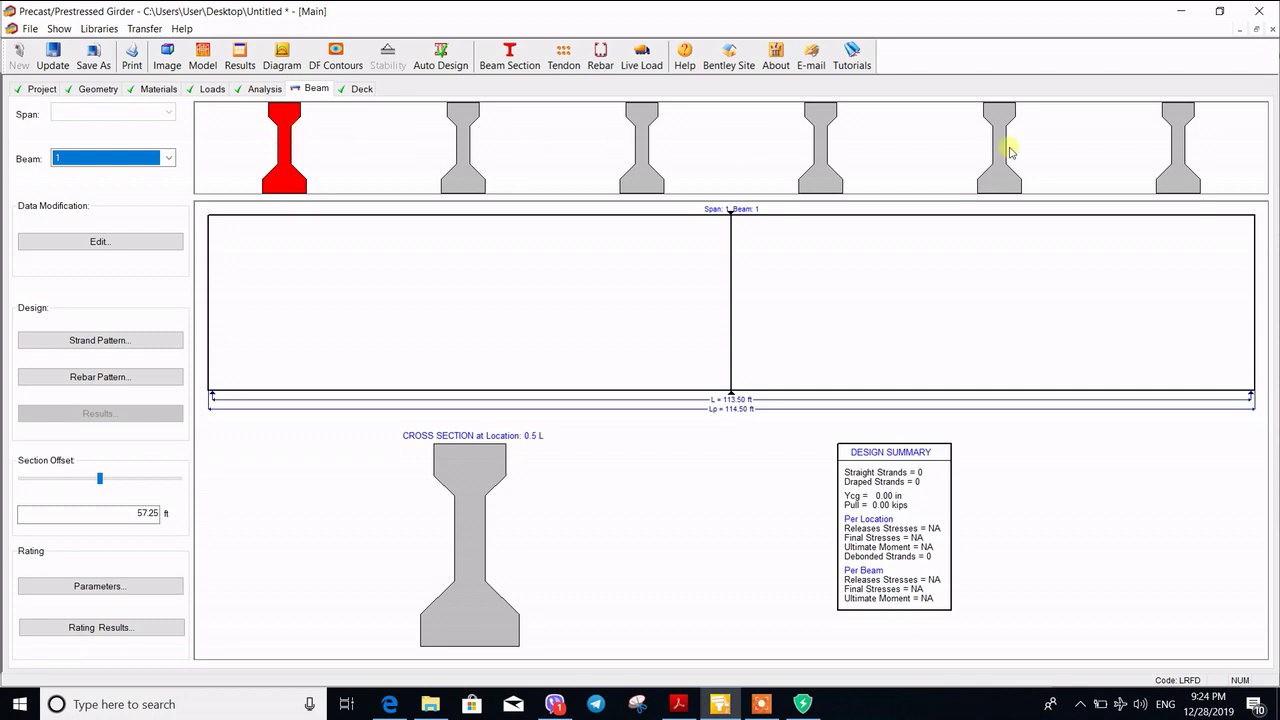
click(123, 341)
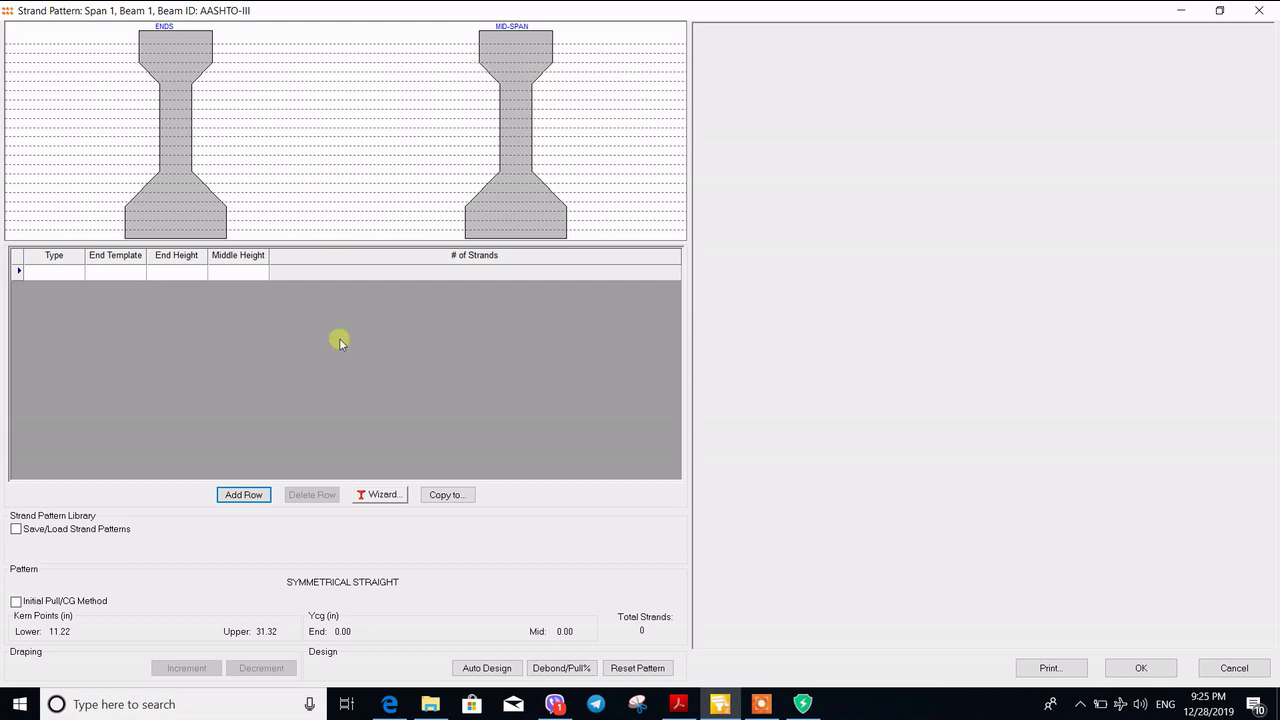
click(72, 273)
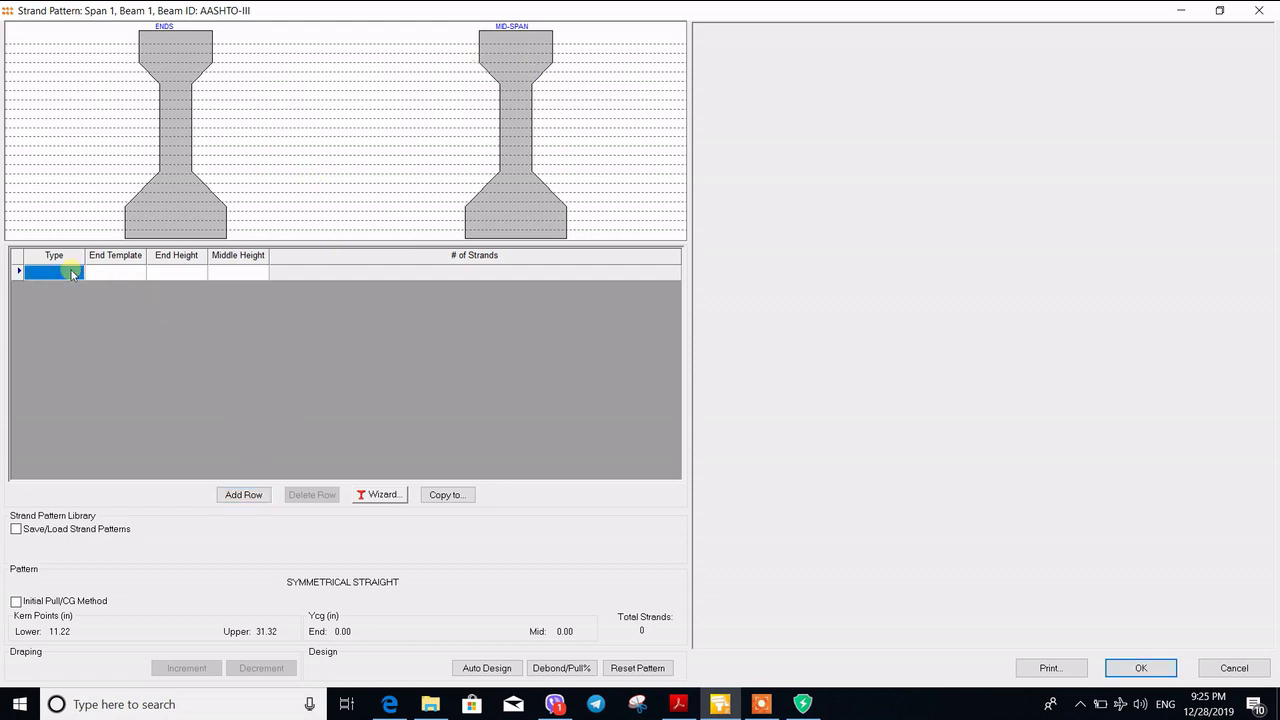
click(76, 273)
click(80, 273)
click(80, 273)
click(80, 274)
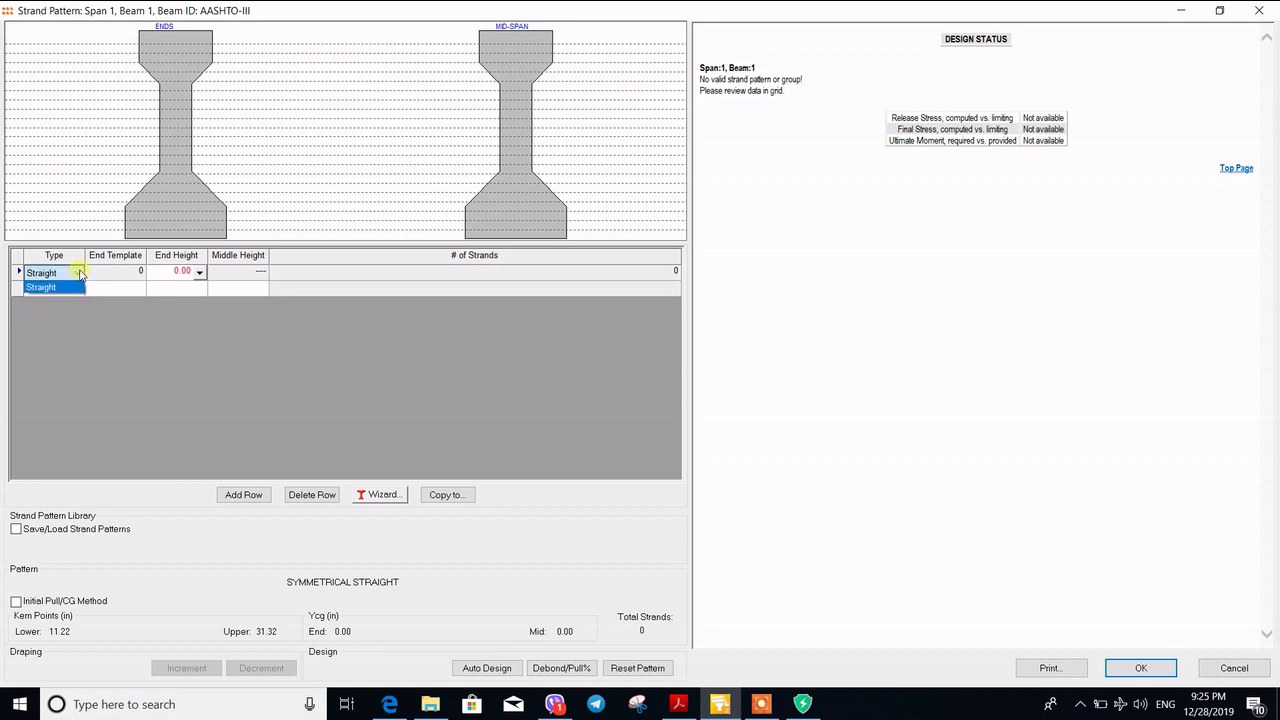
click(80, 273)
click(80, 273)
click(80, 273)
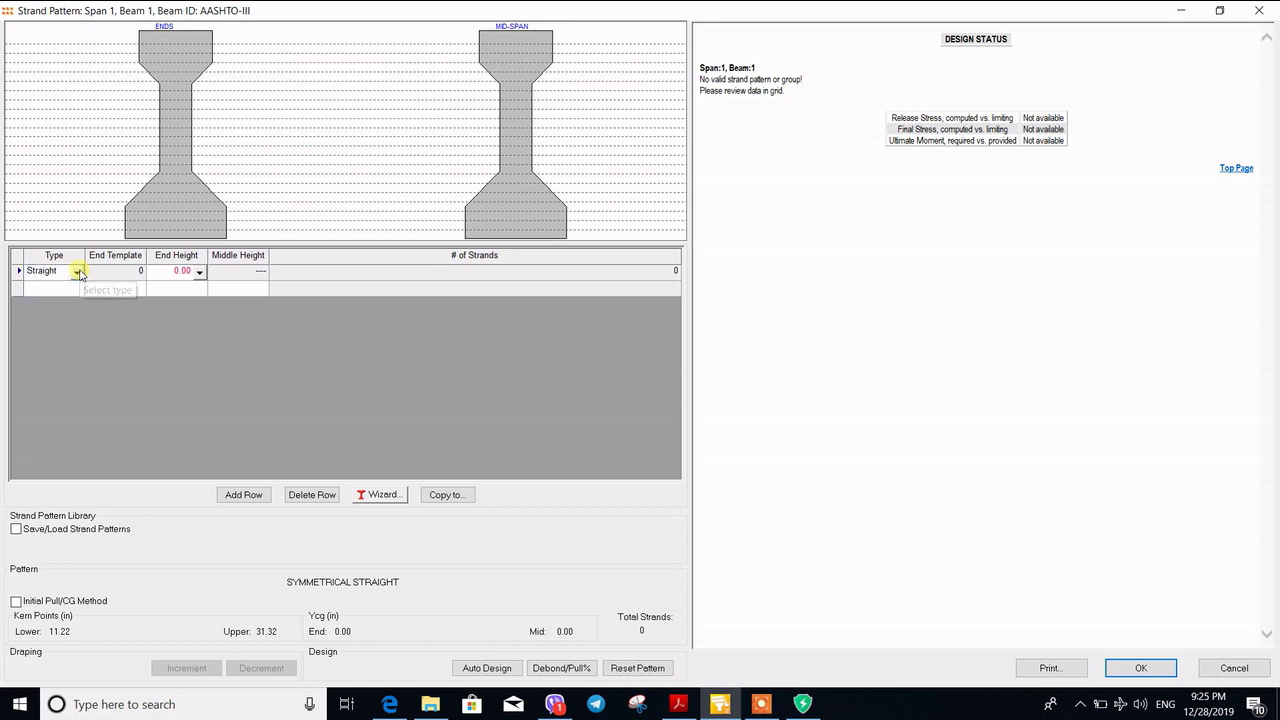
Step: Give the first straight row an end height of 2.00 in and 10 strands
click(199, 272)
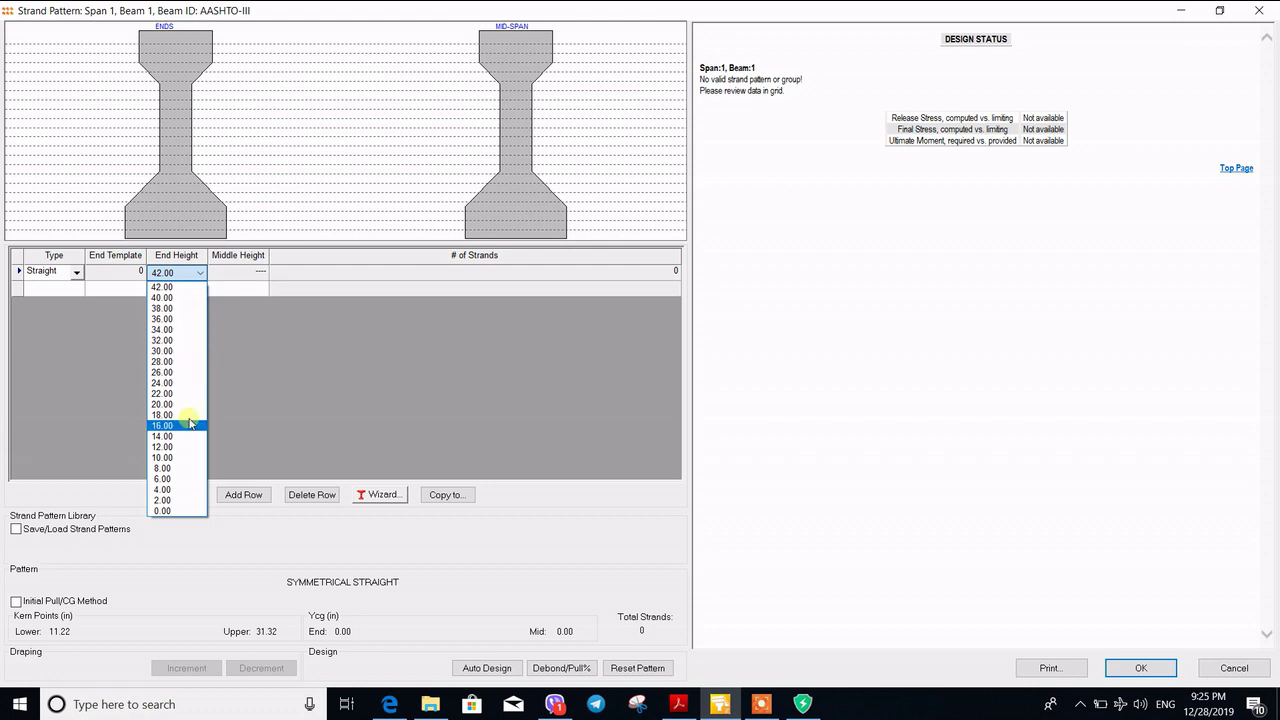
click(176, 500)
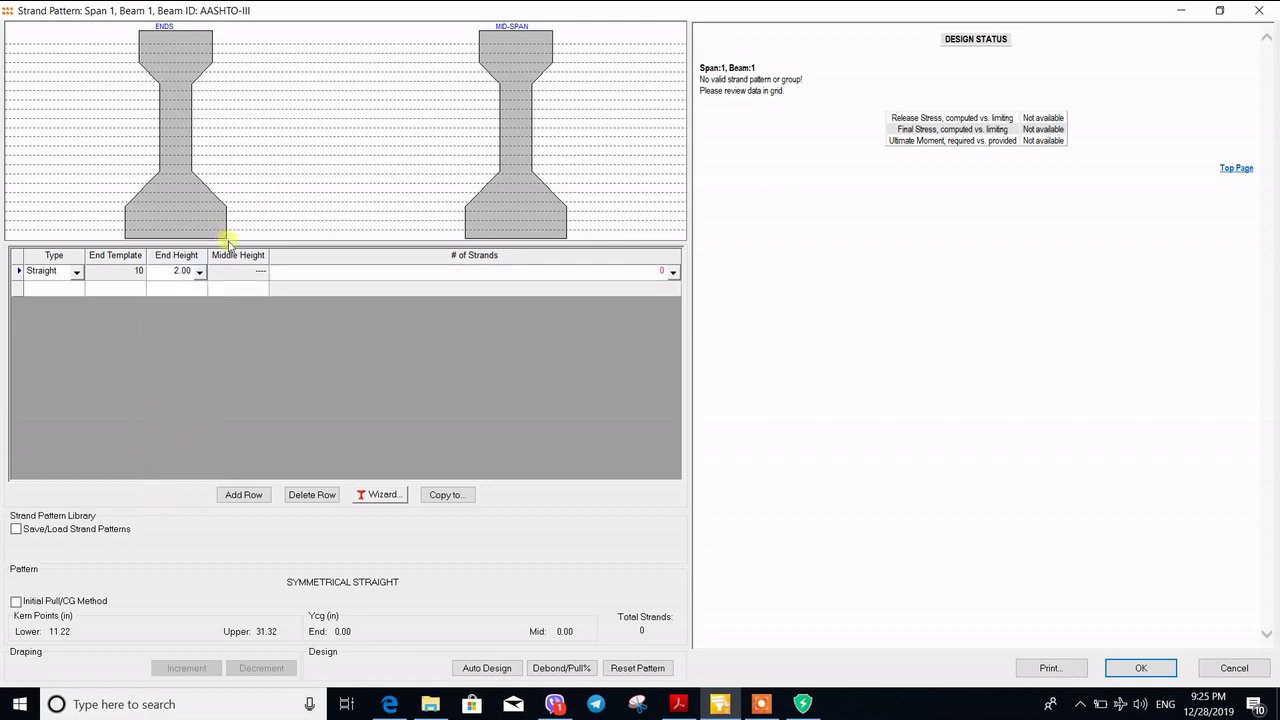
click(673, 272)
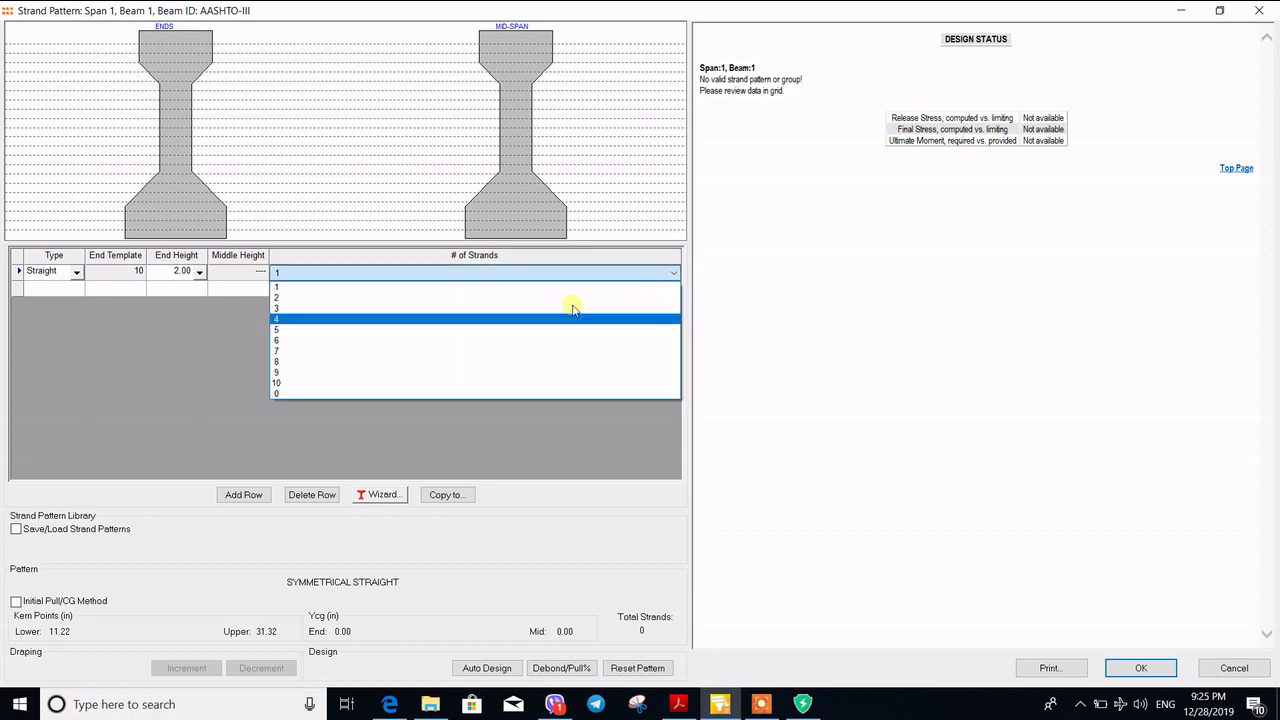
click(282, 383)
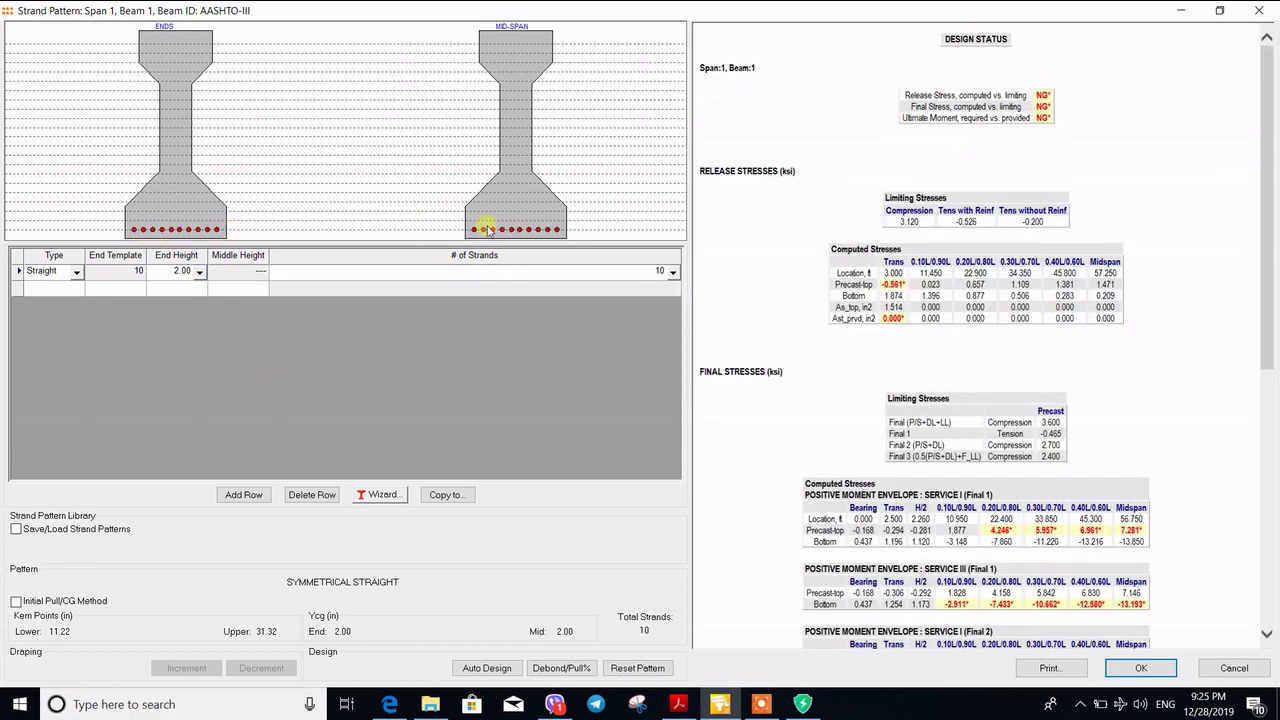
Step: Add a second straight strand row at an end height of 4.00 in with 10 strands
click(78, 288)
click(77, 289)
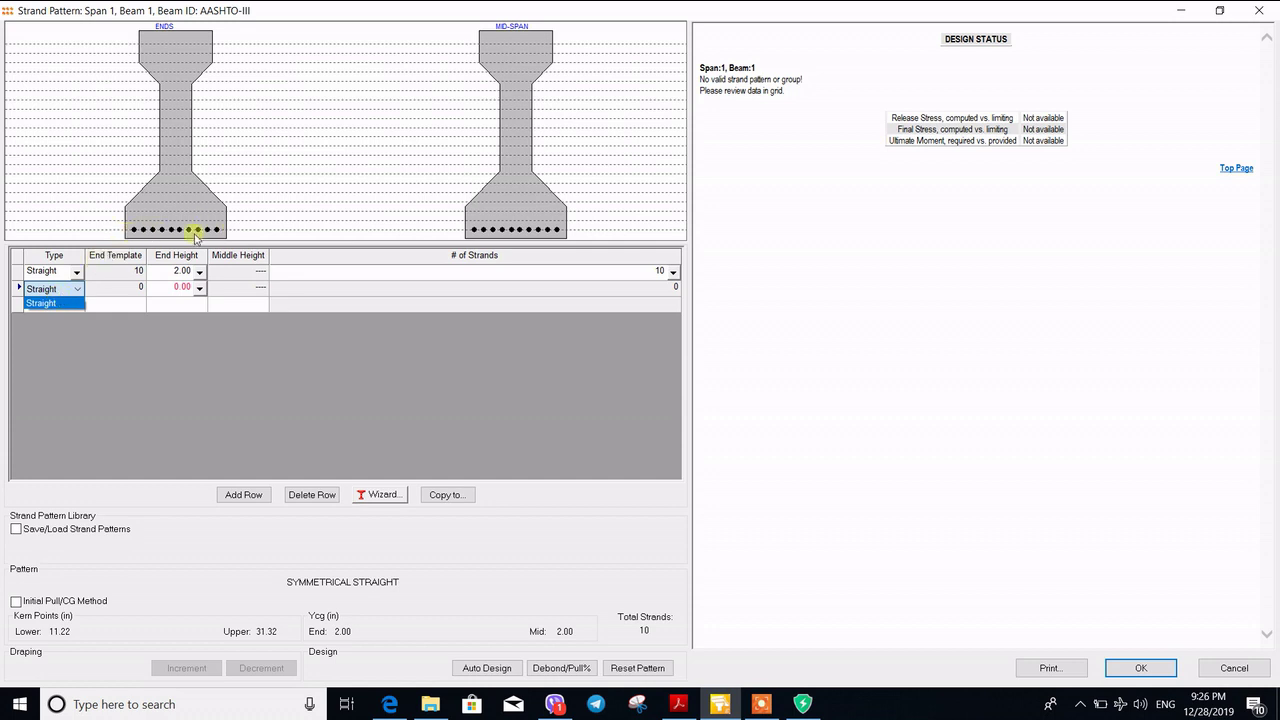
click(72, 302)
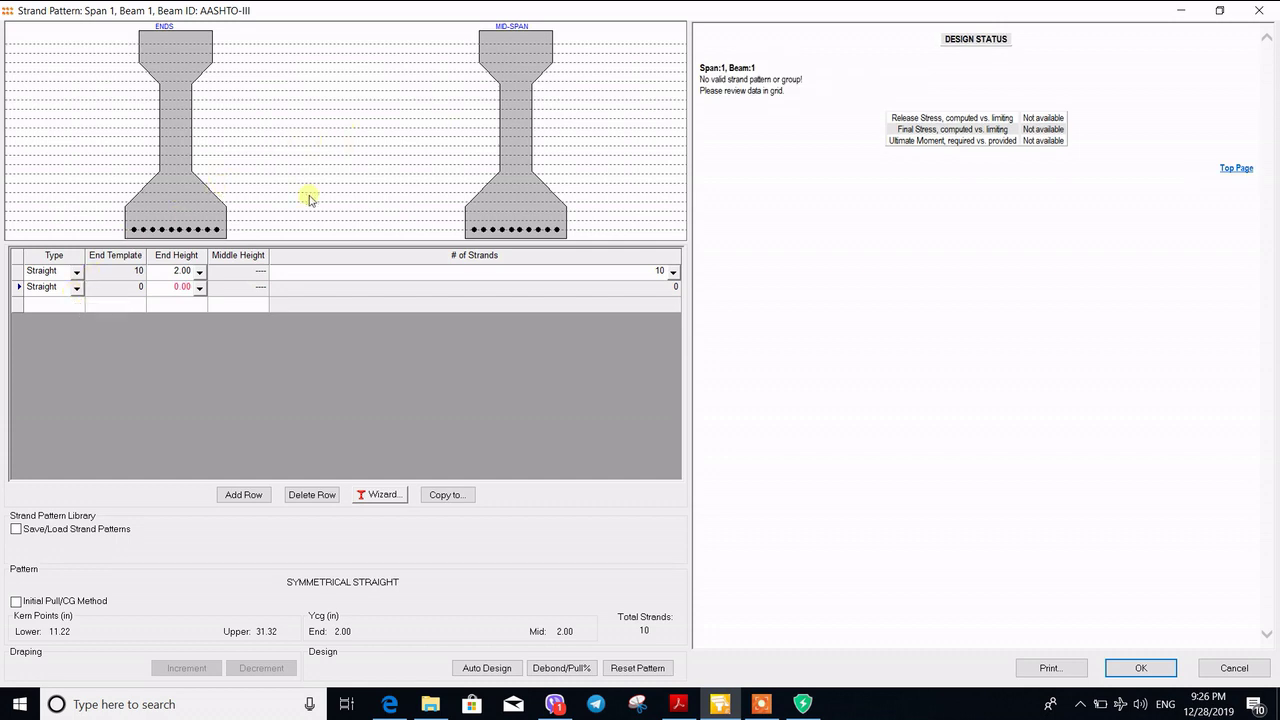
click(80, 290)
click(200, 288)
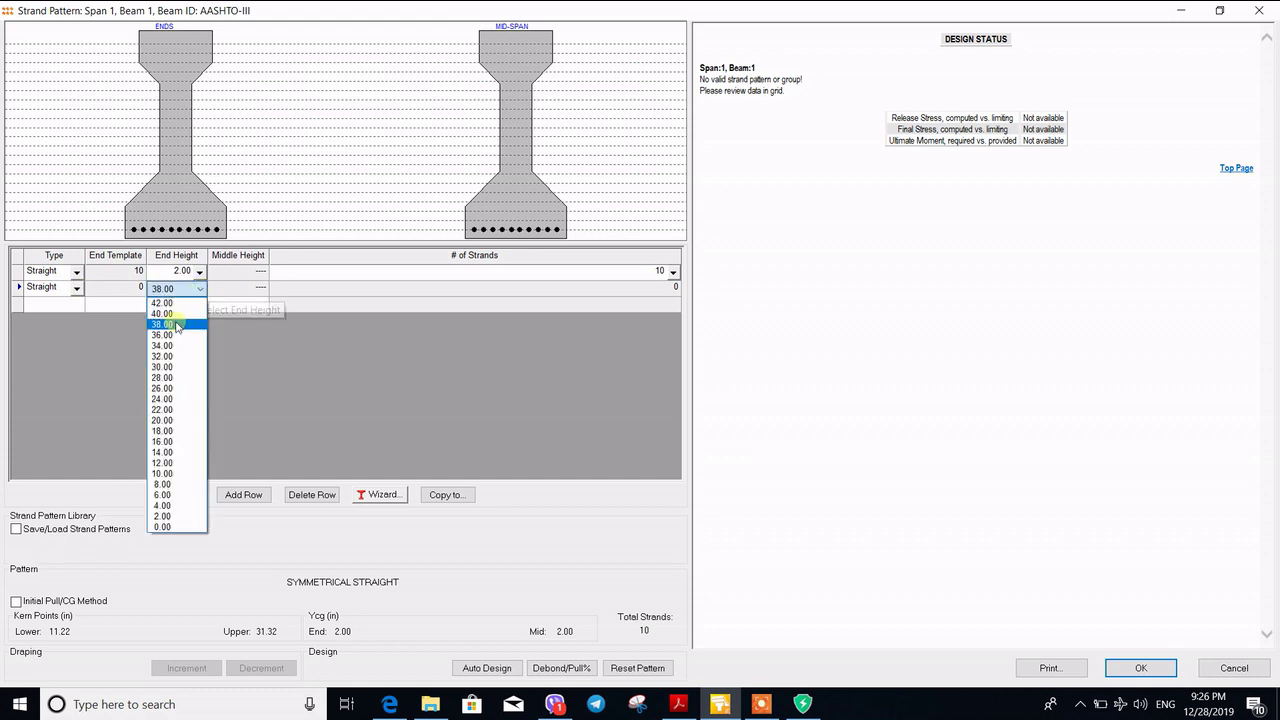
click(170, 506)
click(674, 288)
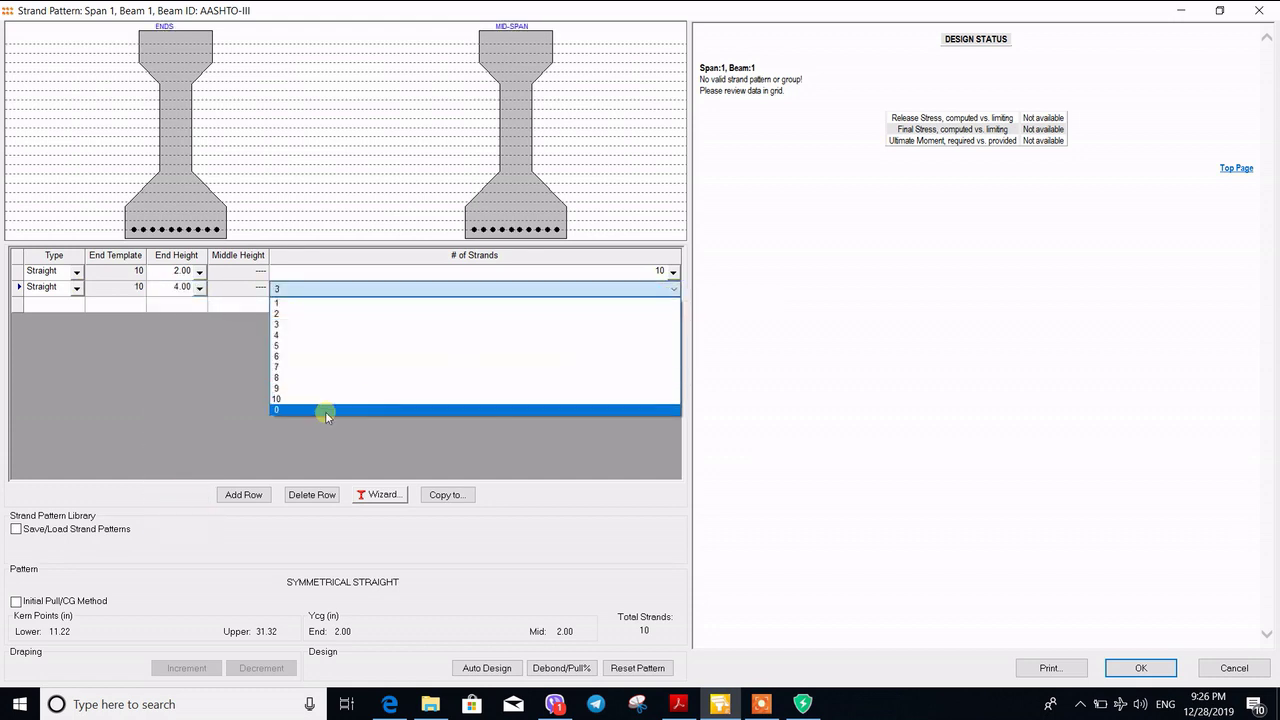
click(292, 399)
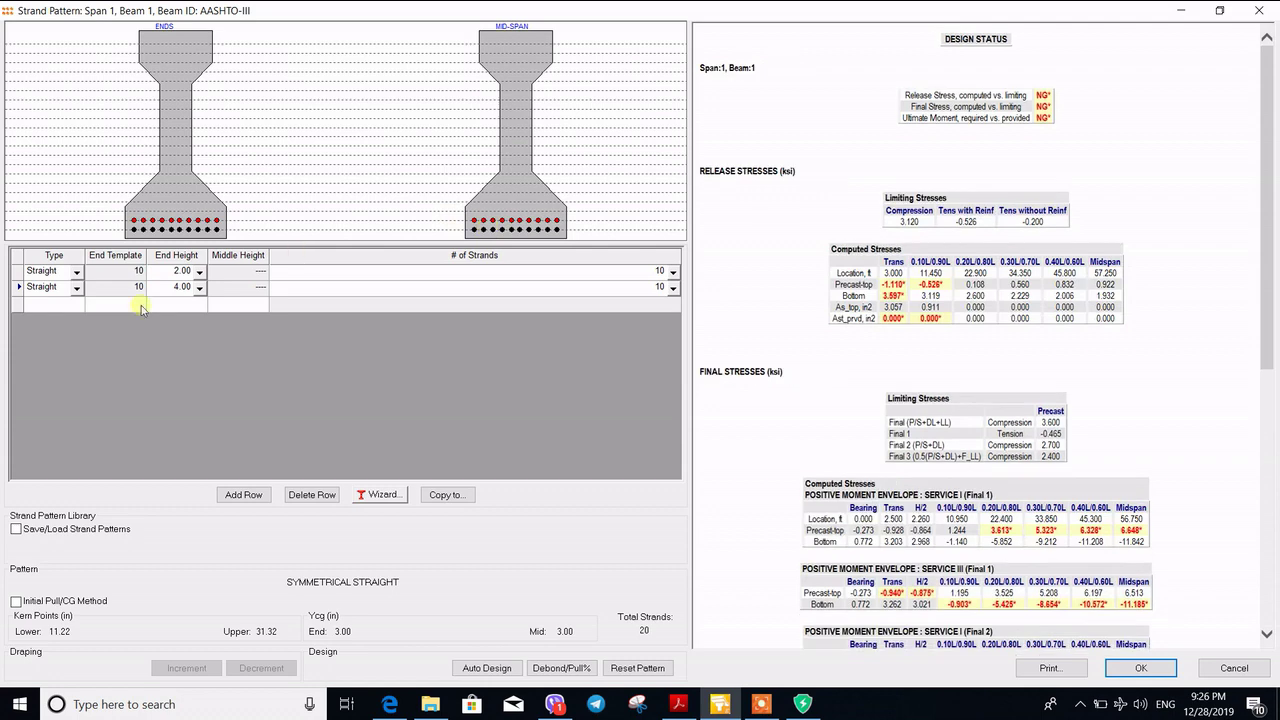
Step: Add a third straight strand row at an end height of 6.00 in with 10 strands
click(80, 307)
click(80, 305)
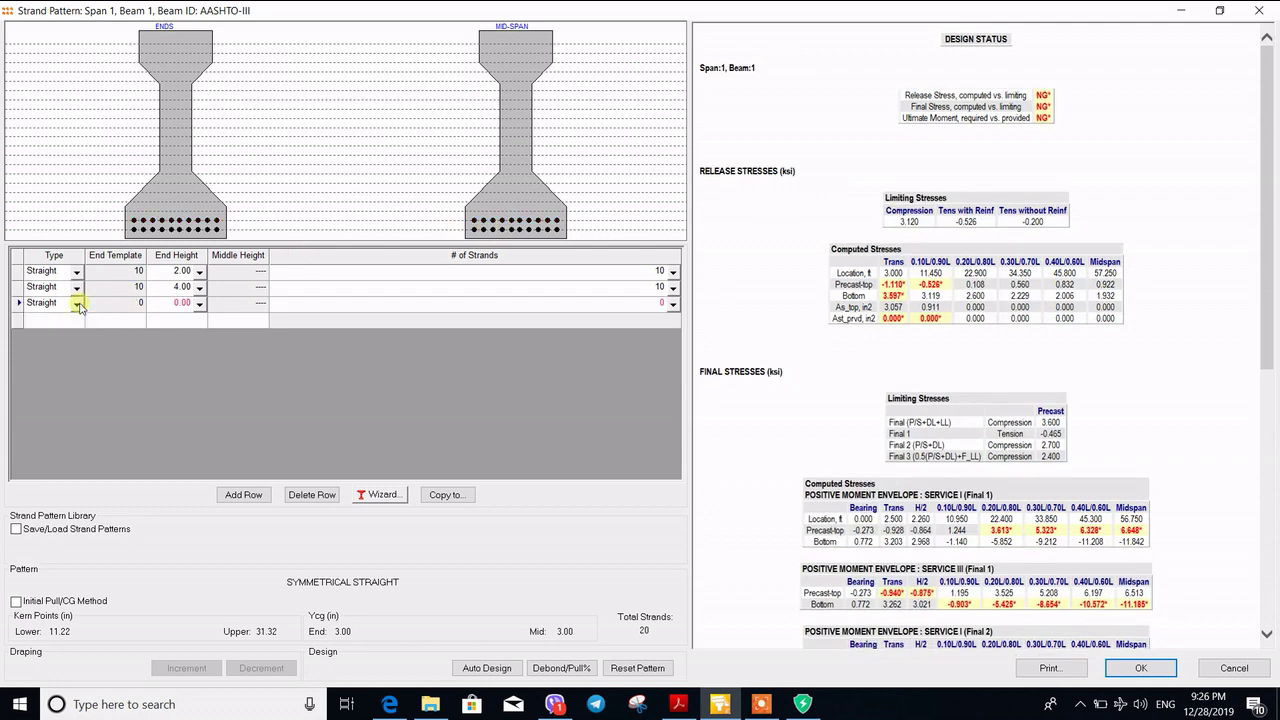
click(198, 308)
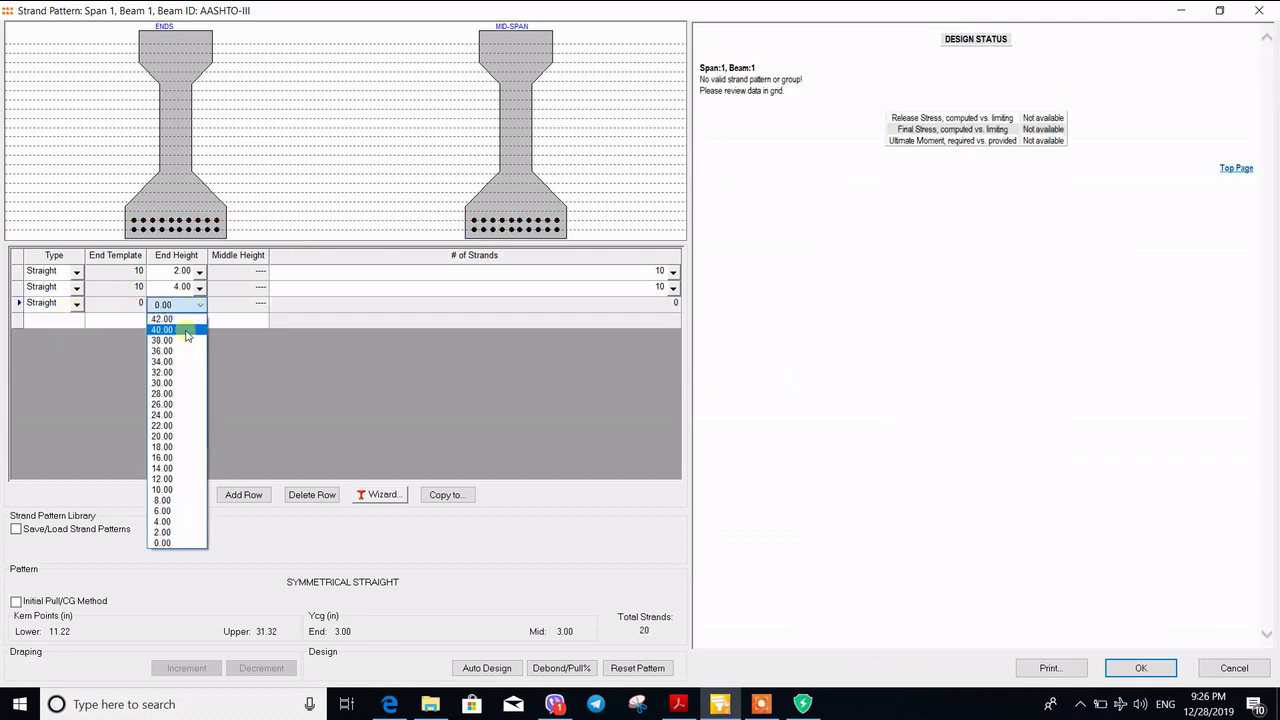
click(176, 512)
click(673, 304)
click(673, 304)
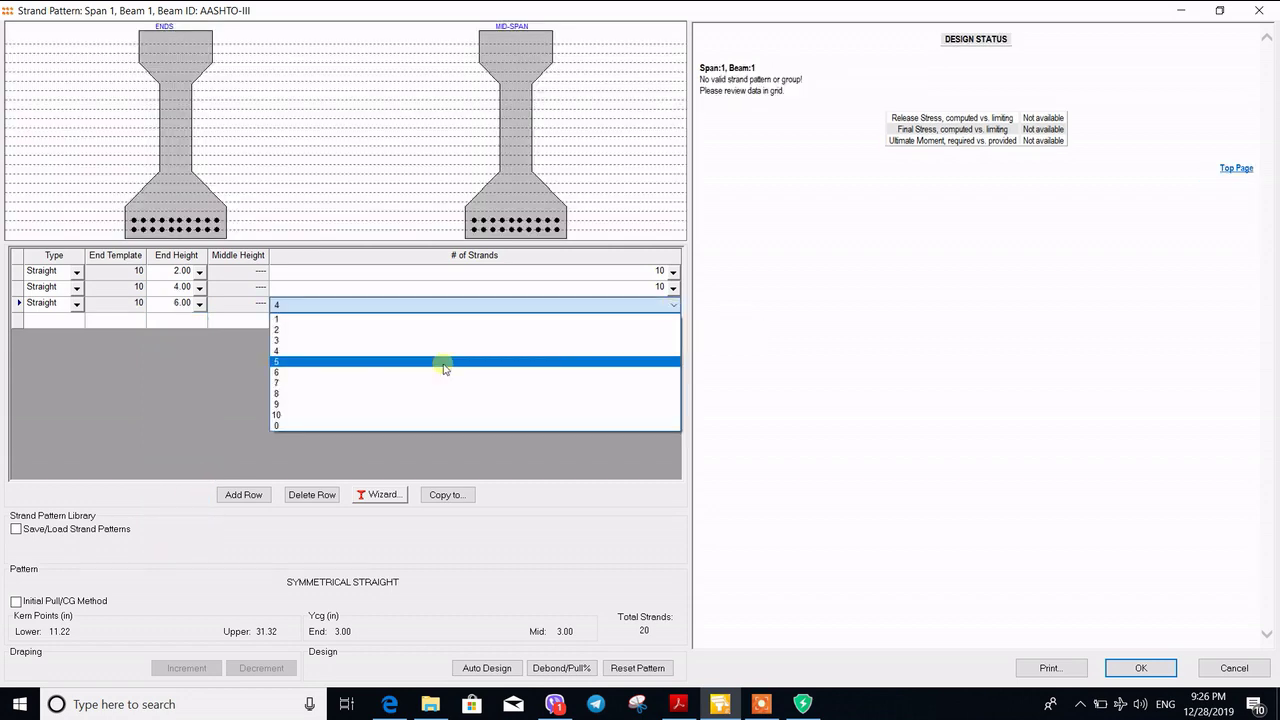
click(281, 416)
Step: Add a fourth straight strand row at an end height of 10.00 in with 6 strands
click(68, 322)
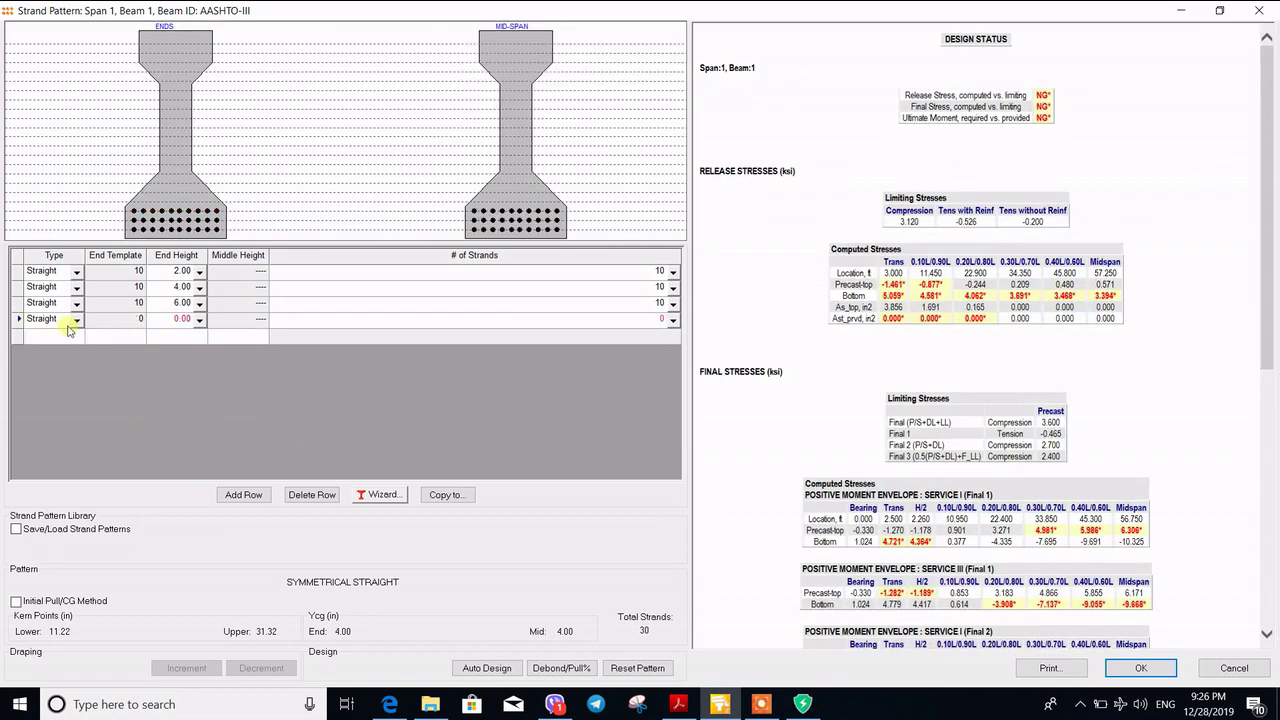
click(200, 320)
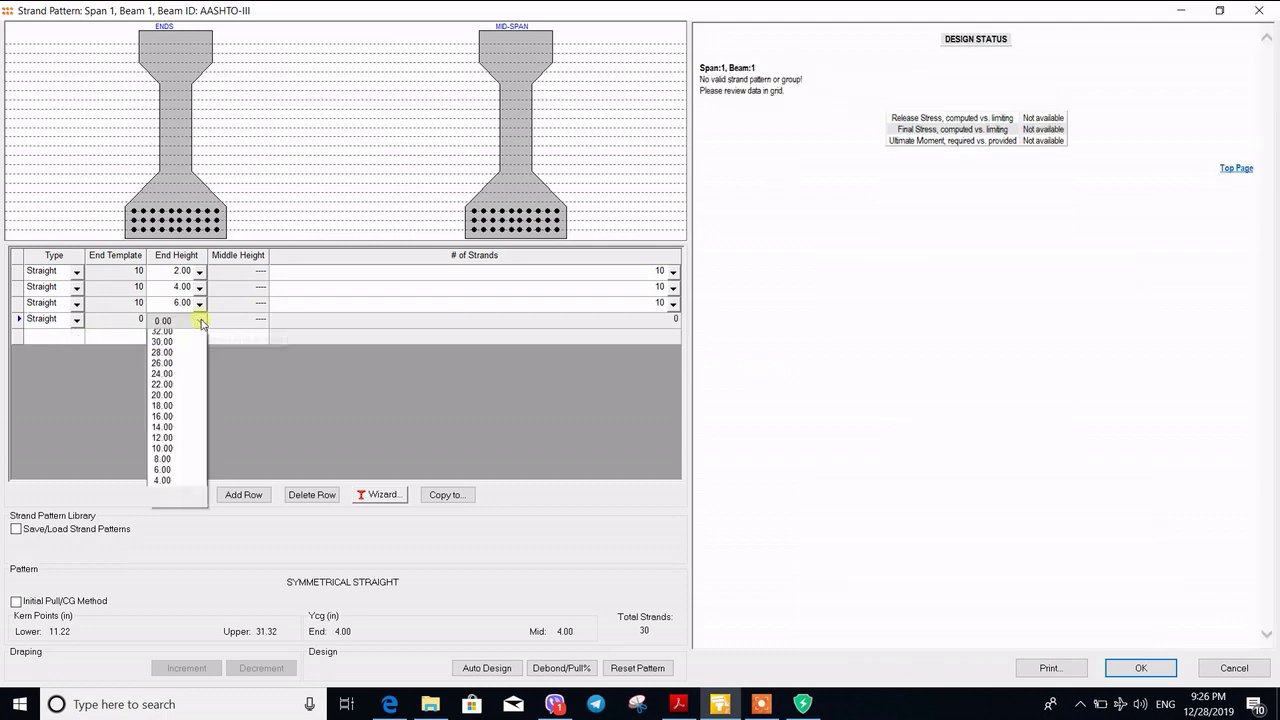
click(175, 512)
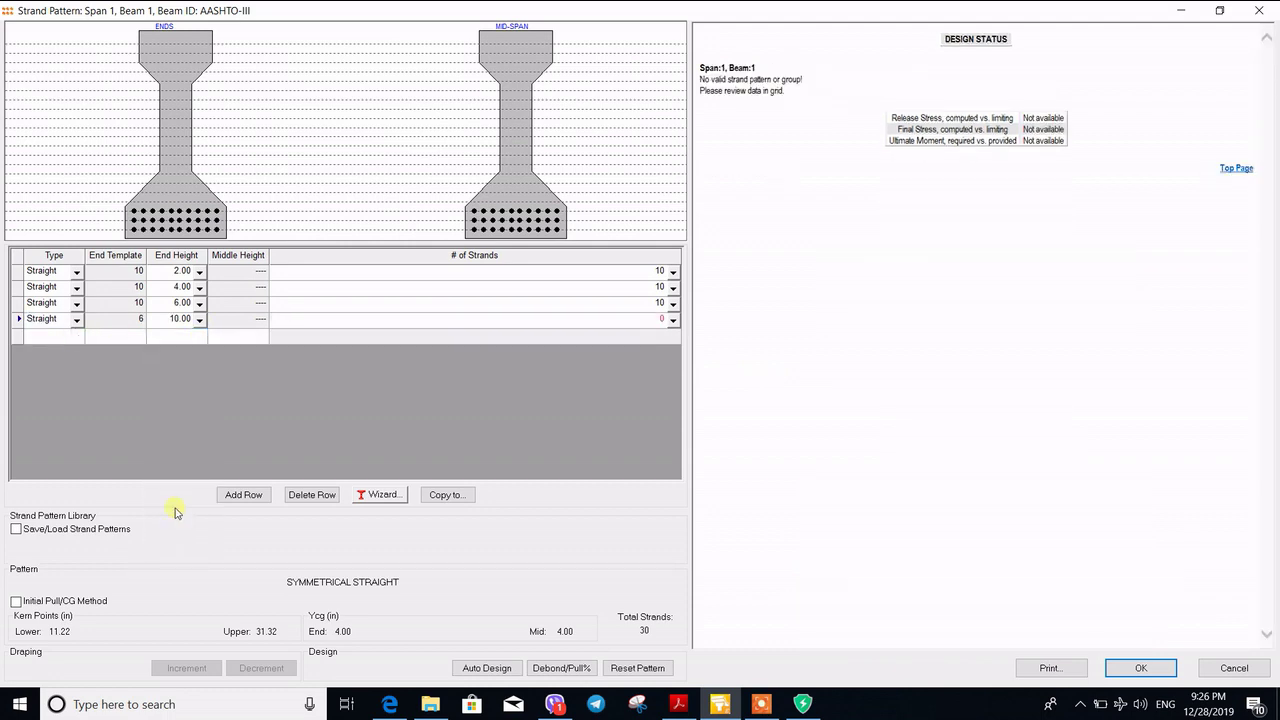
click(673, 319)
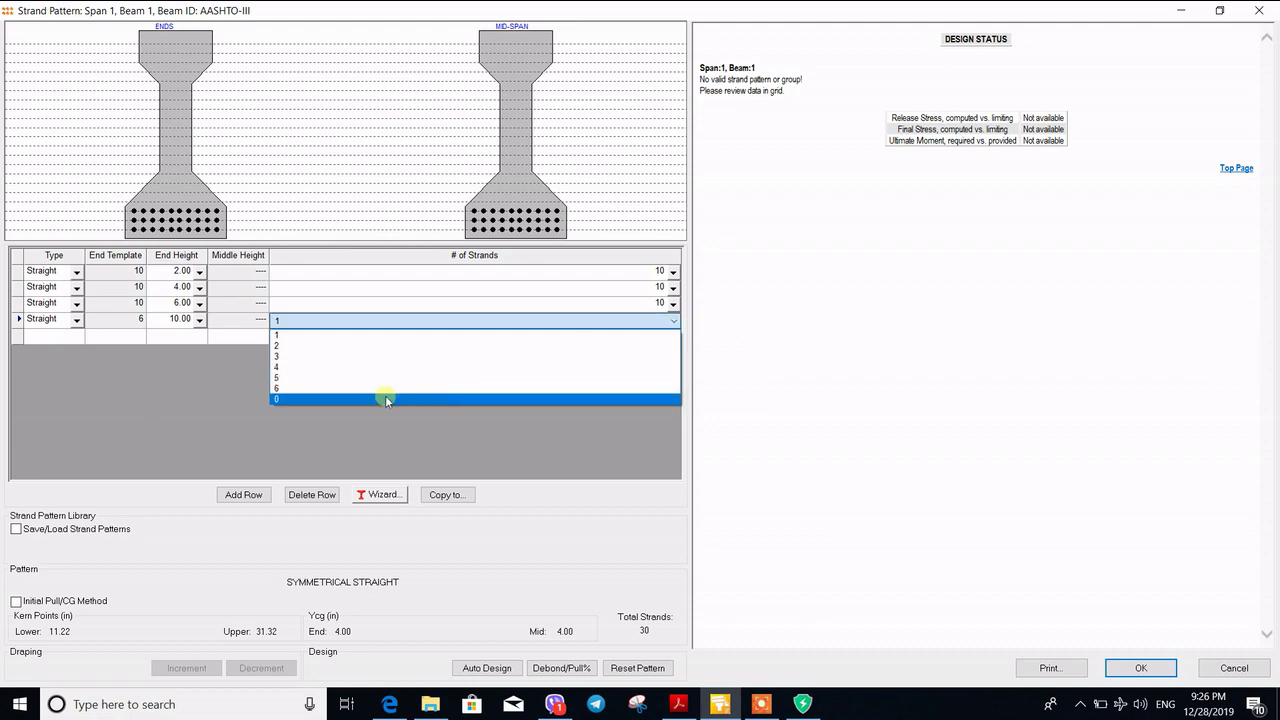
click(315, 388)
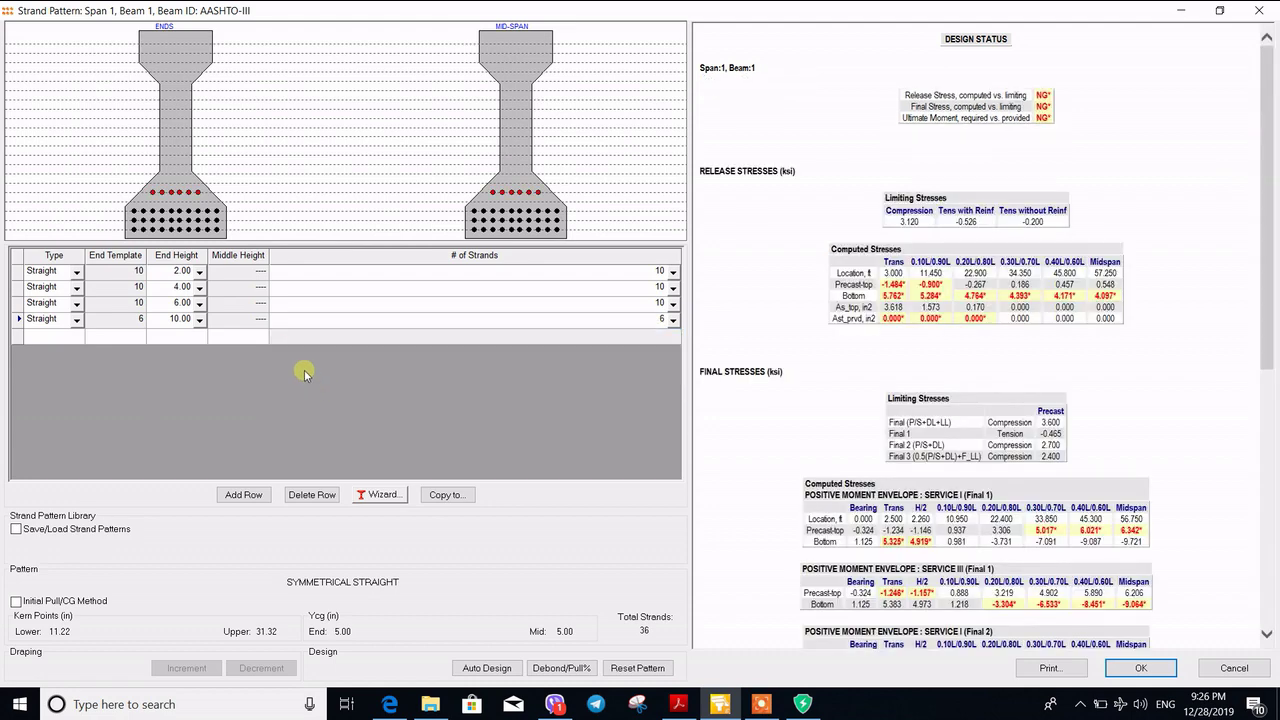
Step: Add a fifth straight strand row at an end height of 12.00 in with 4 strands
click(62, 336)
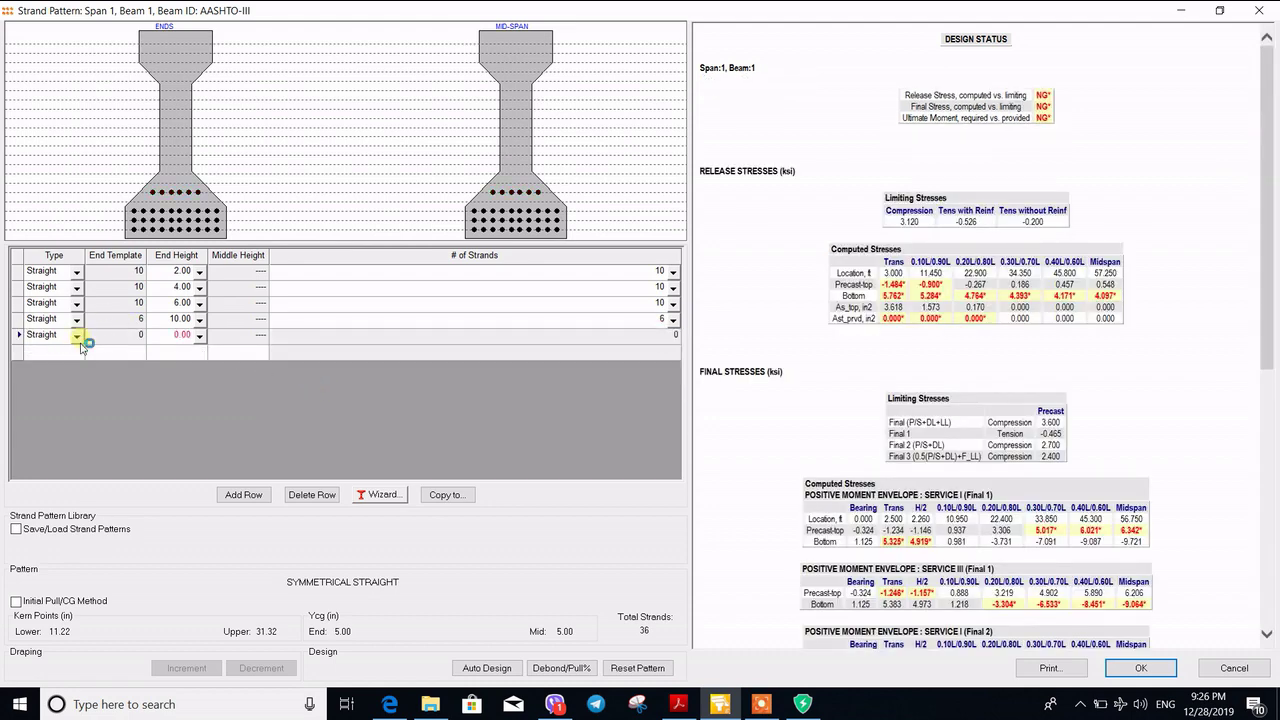
click(78, 338)
click(201, 337)
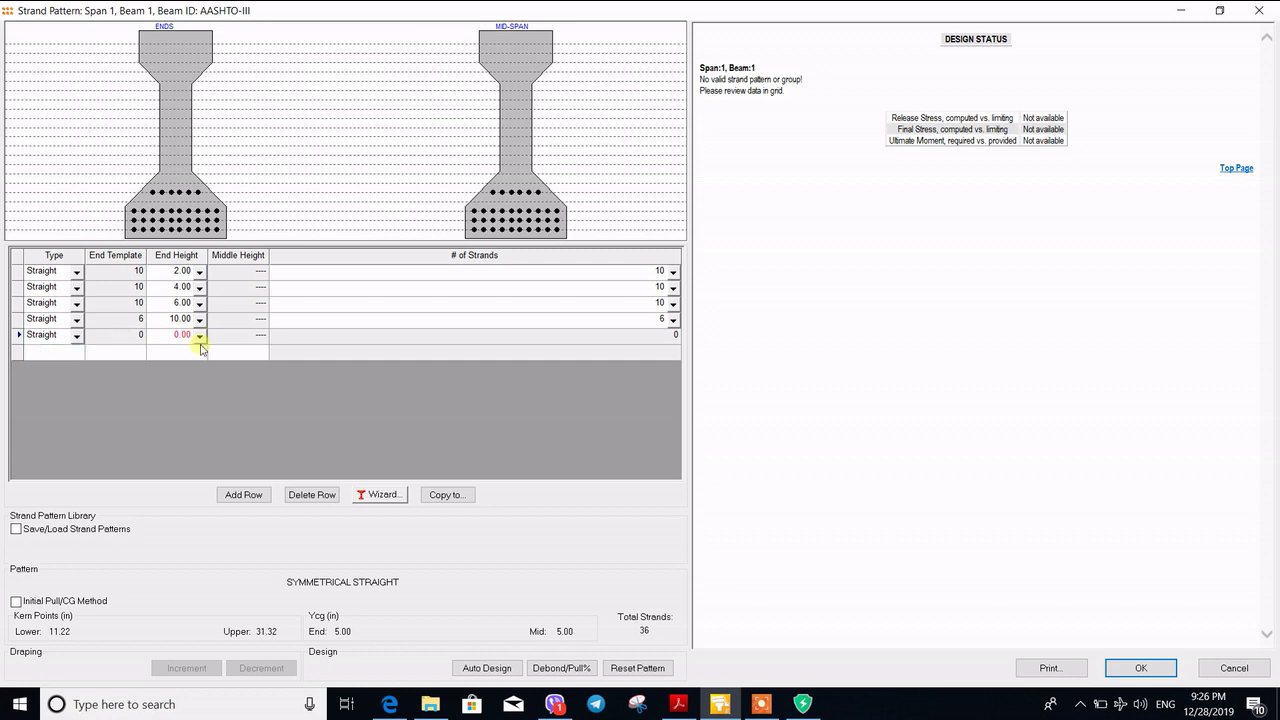
click(201, 337)
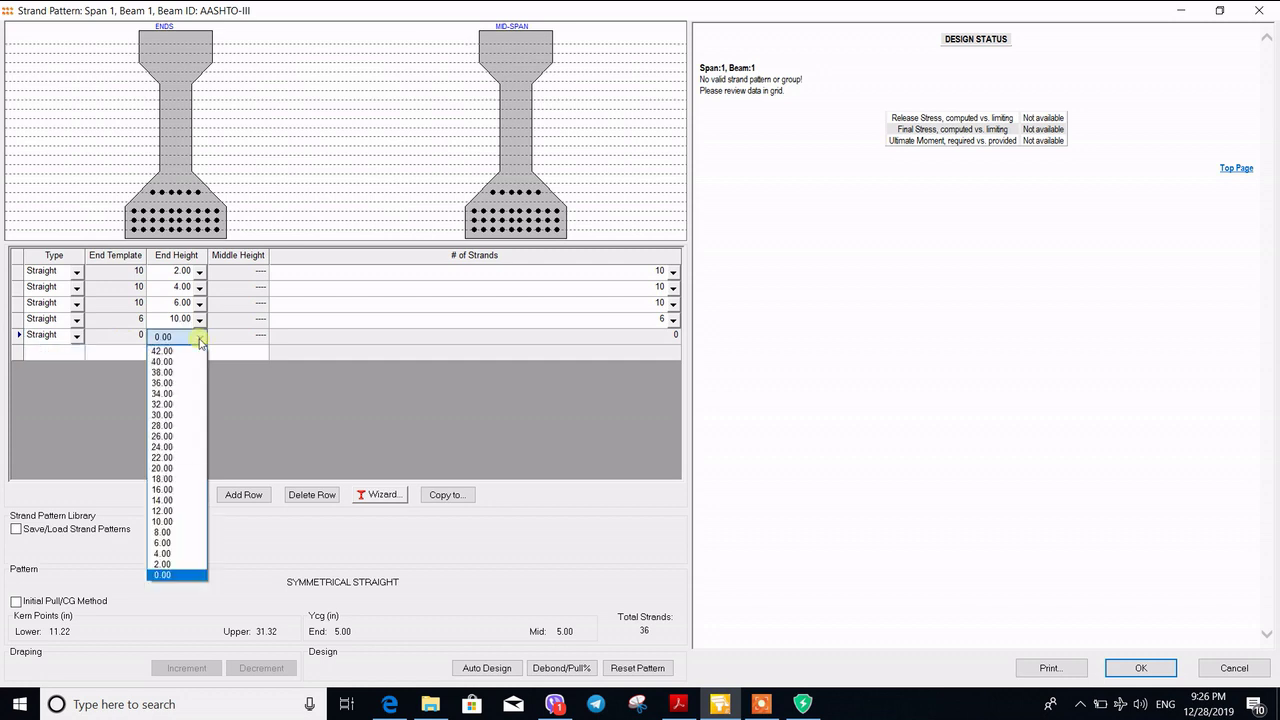
click(173, 512)
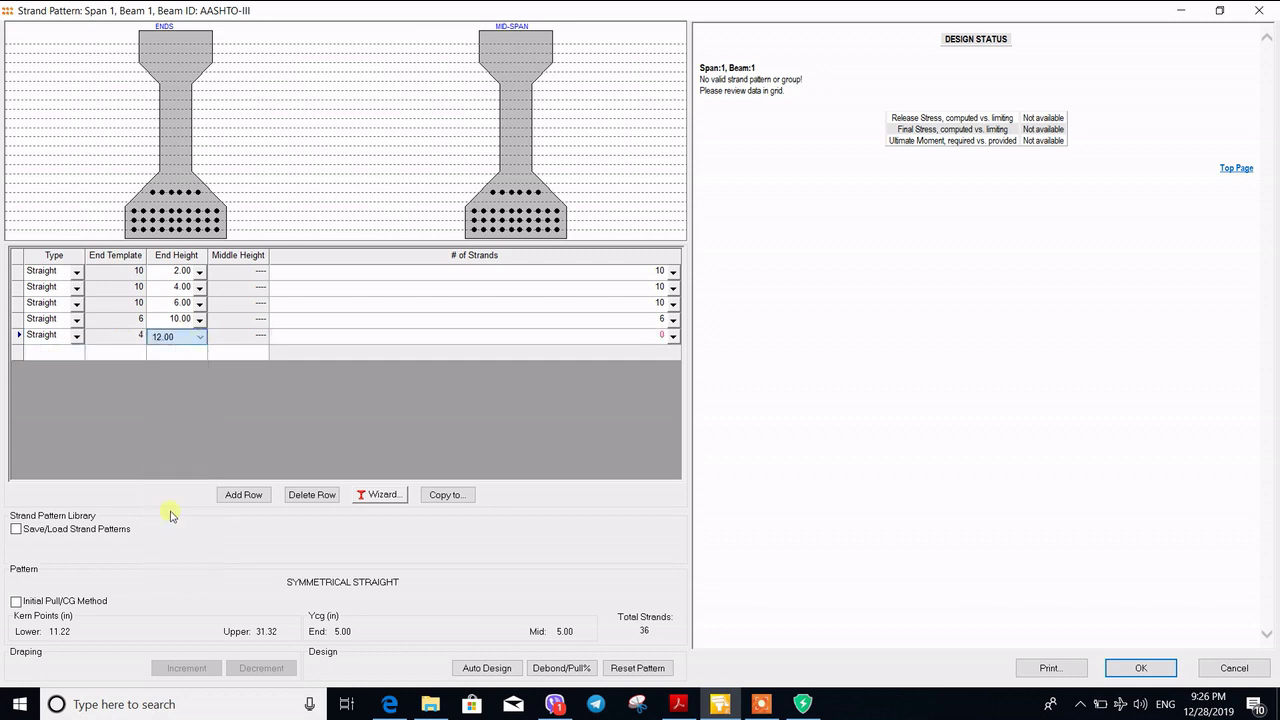
click(671, 337)
click(323, 374)
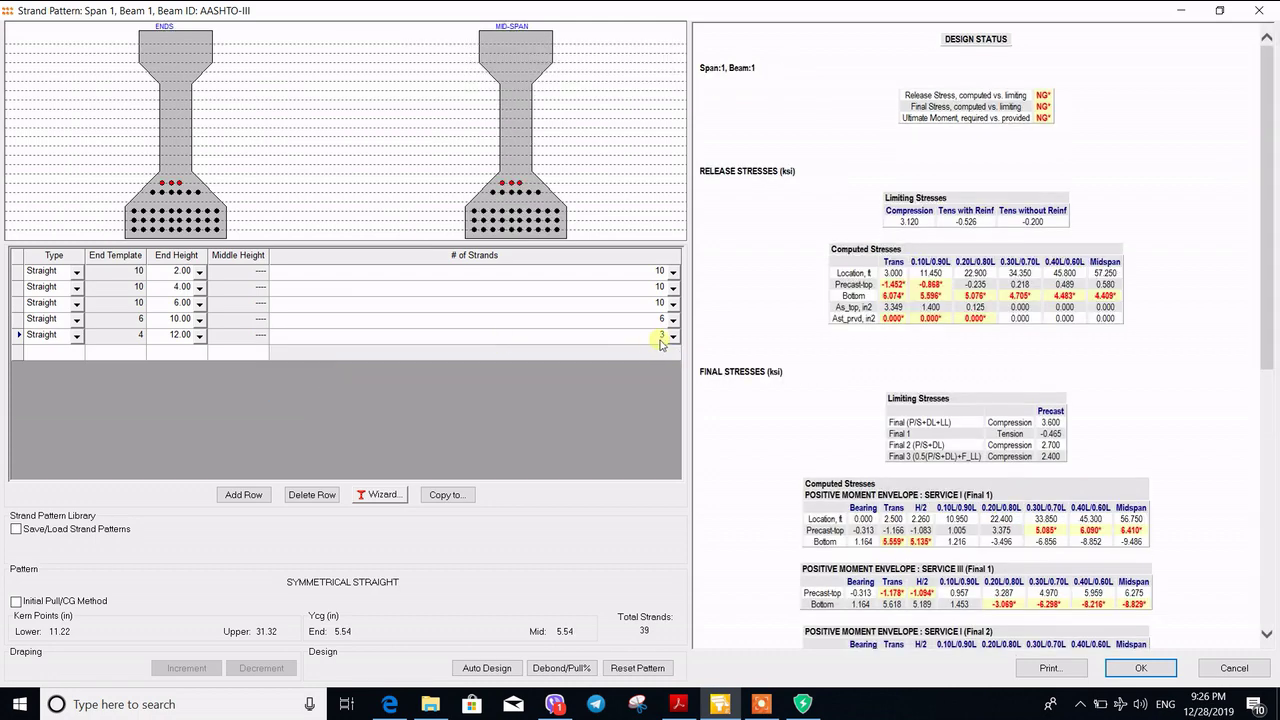
click(668, 338)
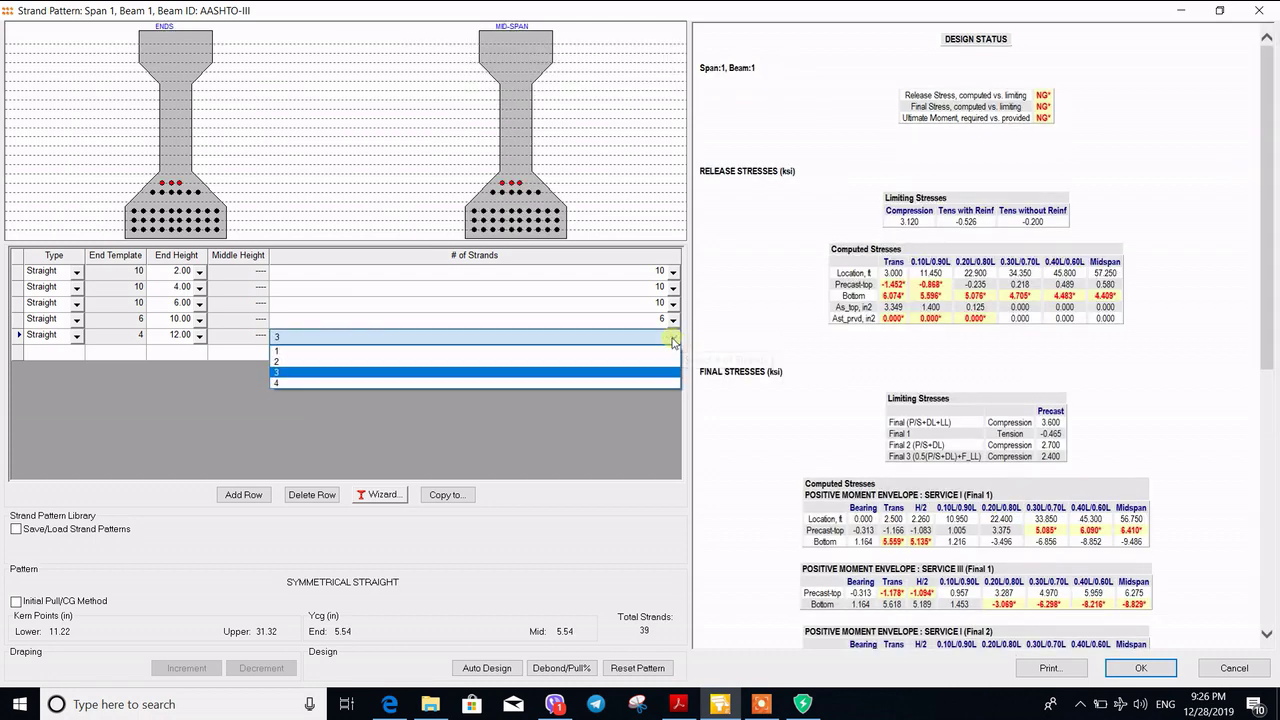
click(337, 382)
Step: Add a sixth straight strand row at an end height of 14.00 in with 2 strands
click(57, 353)
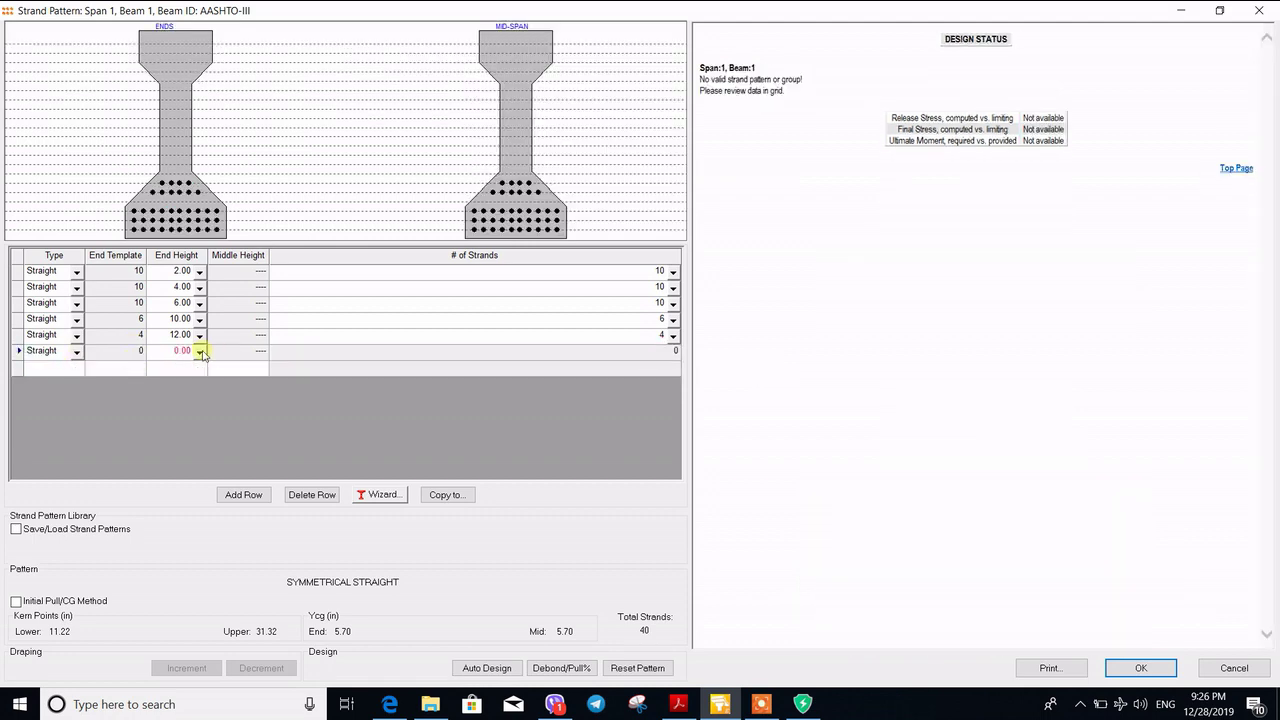
click(200, 352)
click(166, 517)
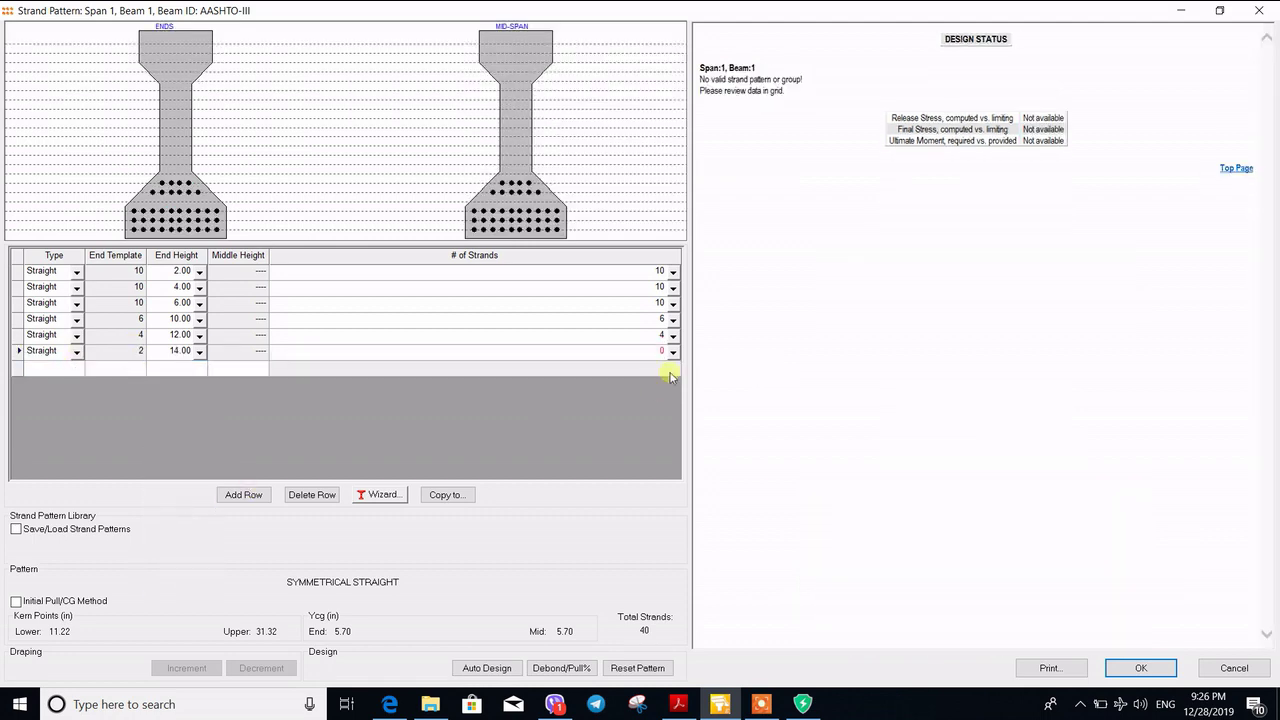
click(674, 352)
click(377, 378)
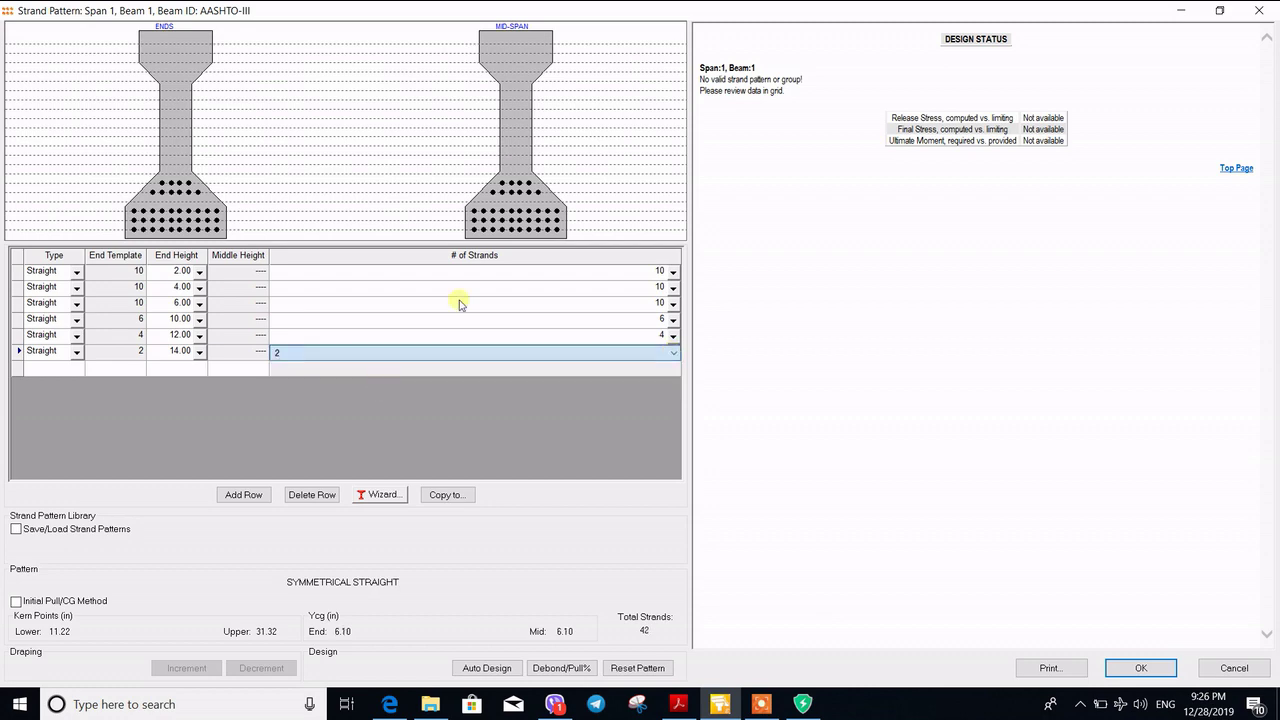
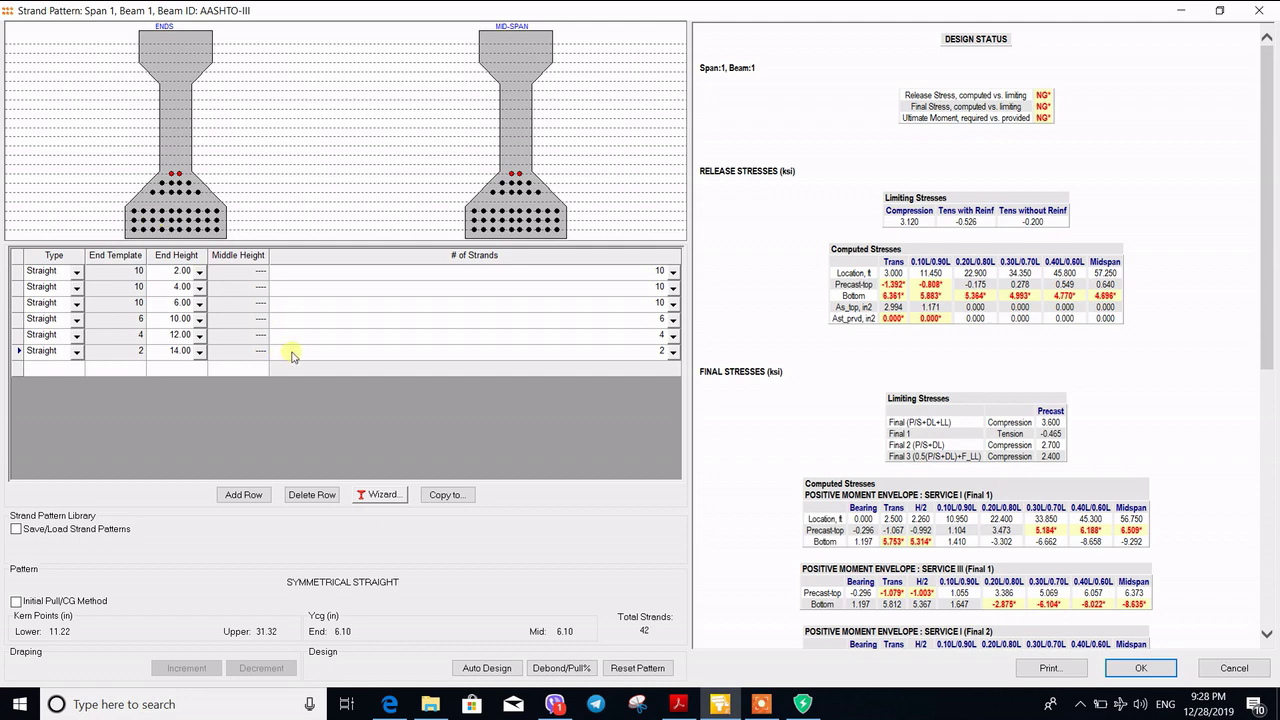
Step: Debond strand group 20 in the 2.00 in row over 4 ft at both end and middle, and apply the debonding pattern
click(566, 676)
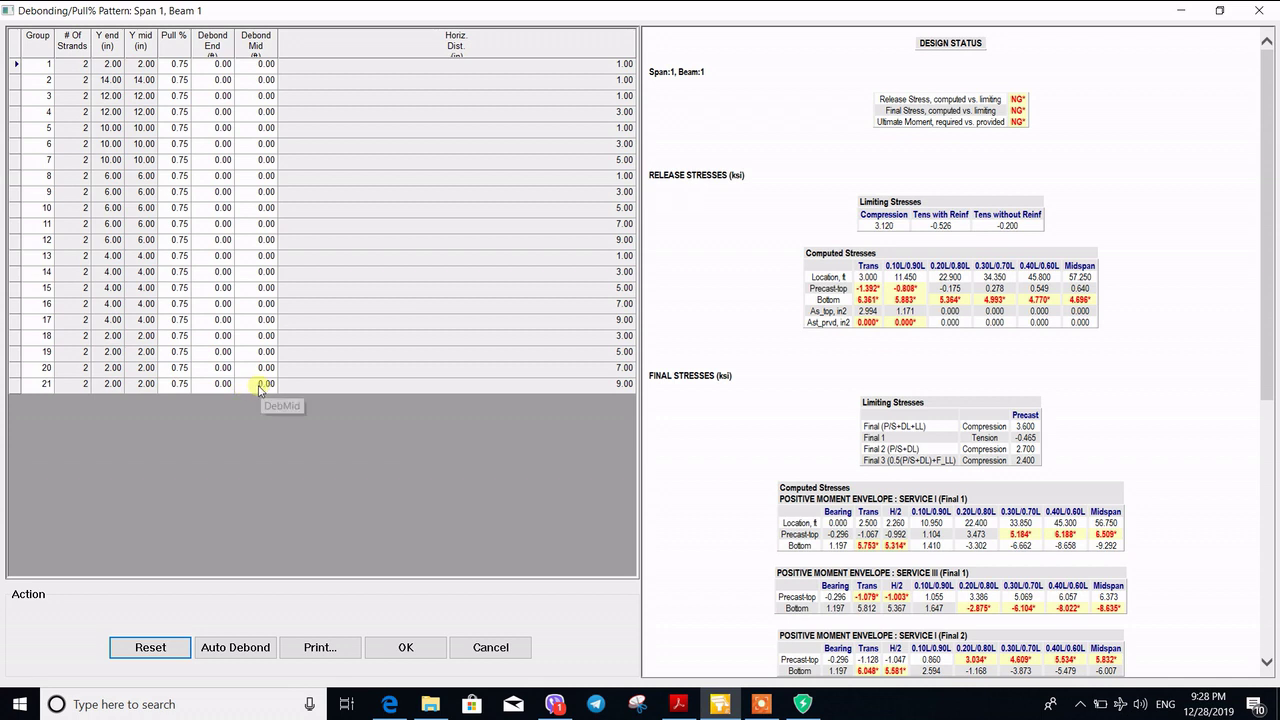
click(217, 370)
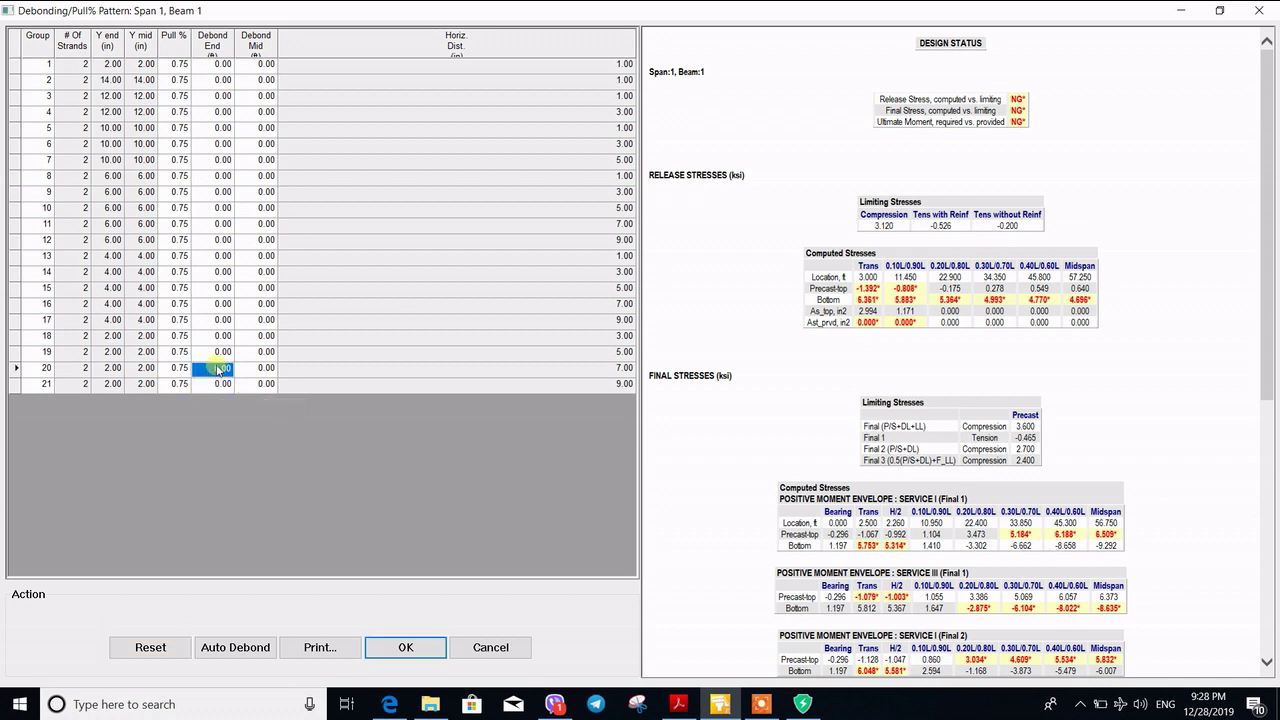
text(4)
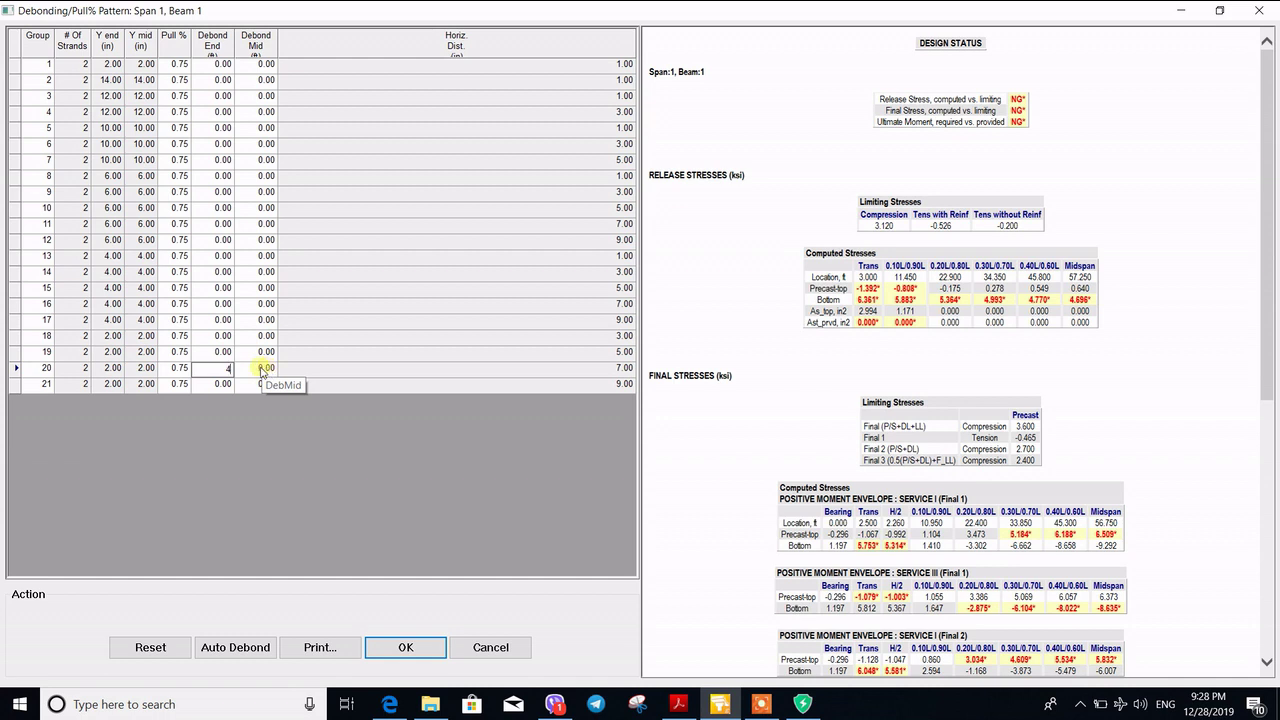
click(263, 371)
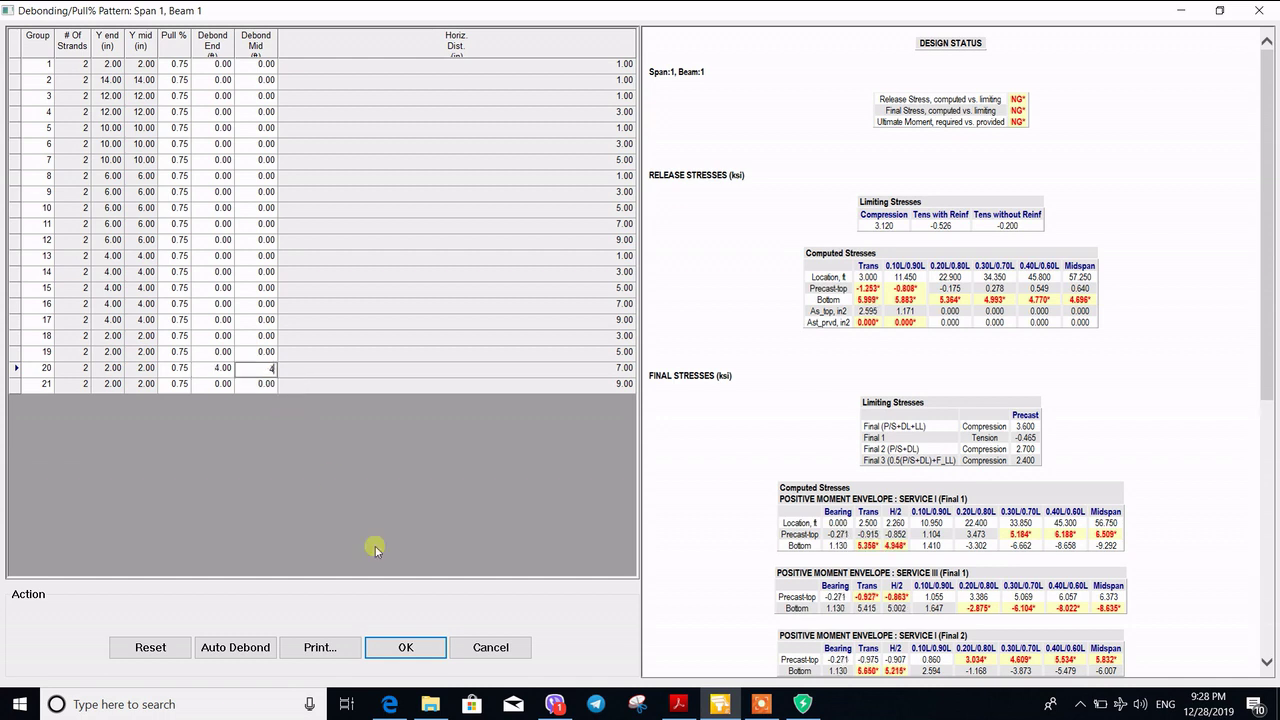
click(406, 646)
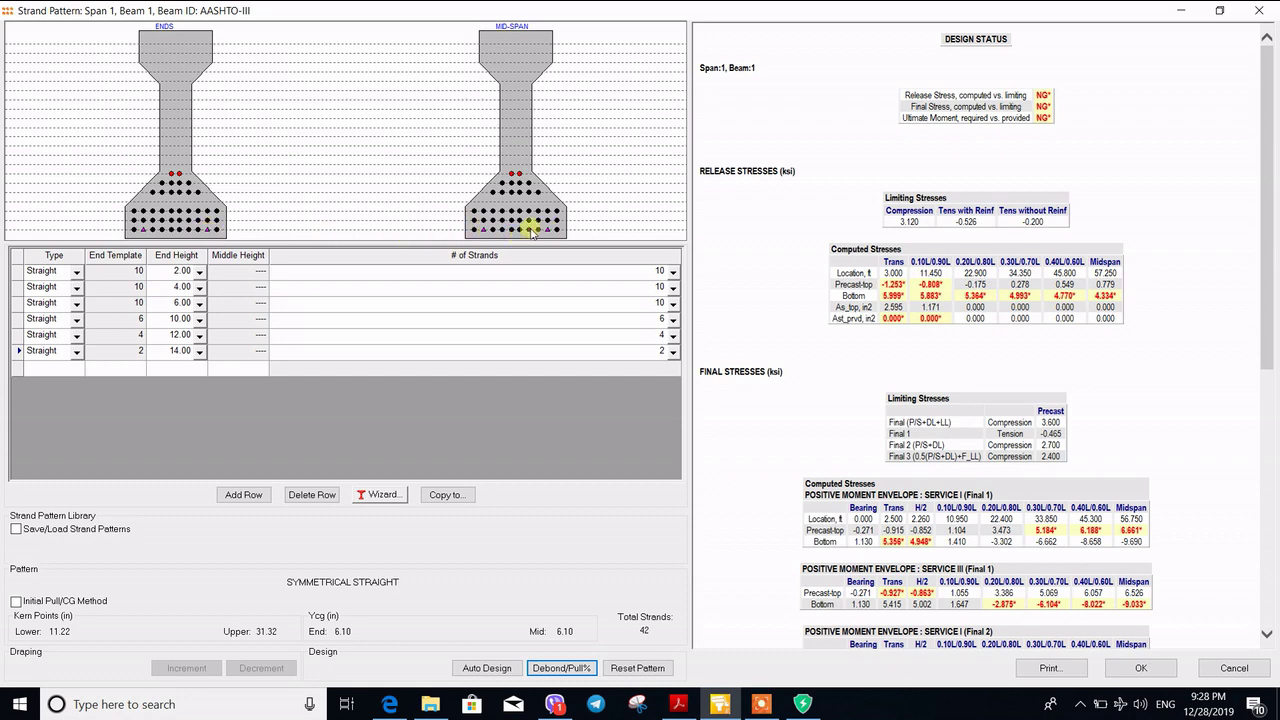
Step: Debond strand group 18 in the 2.00 in row over 4 ft at both end and middle, and apply the pattern
click(586, 676)
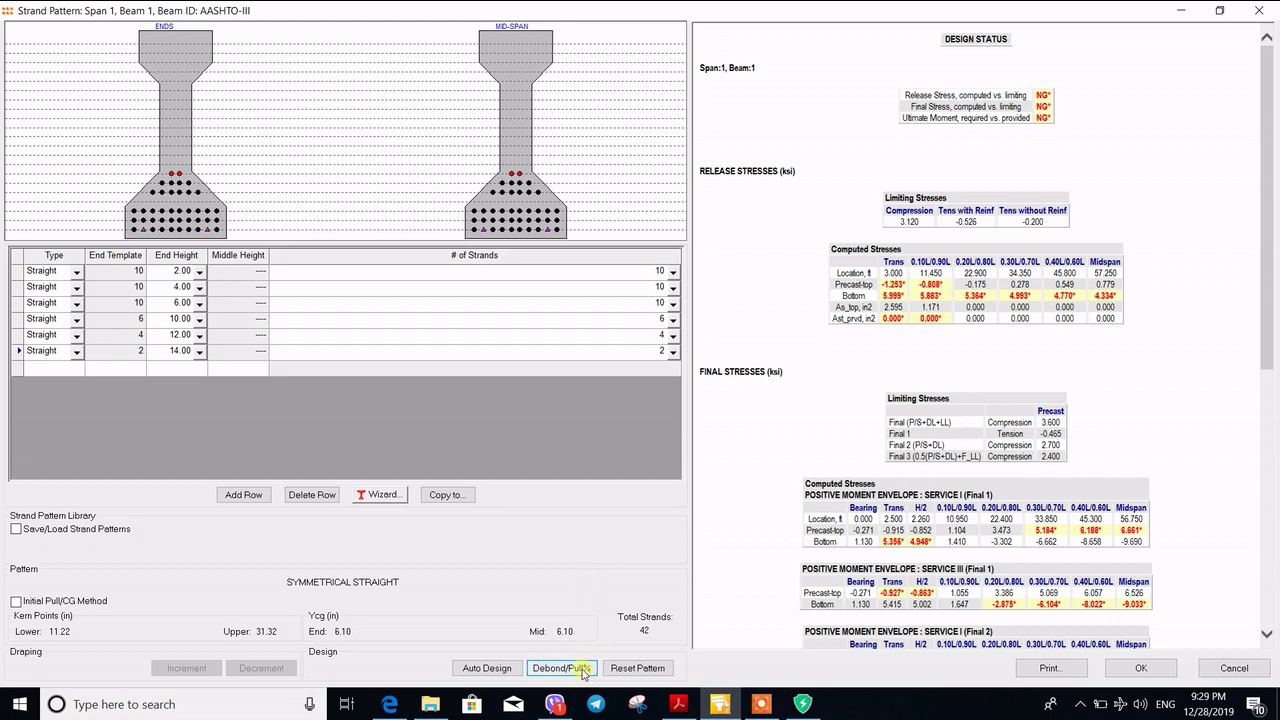
click(562, 668)
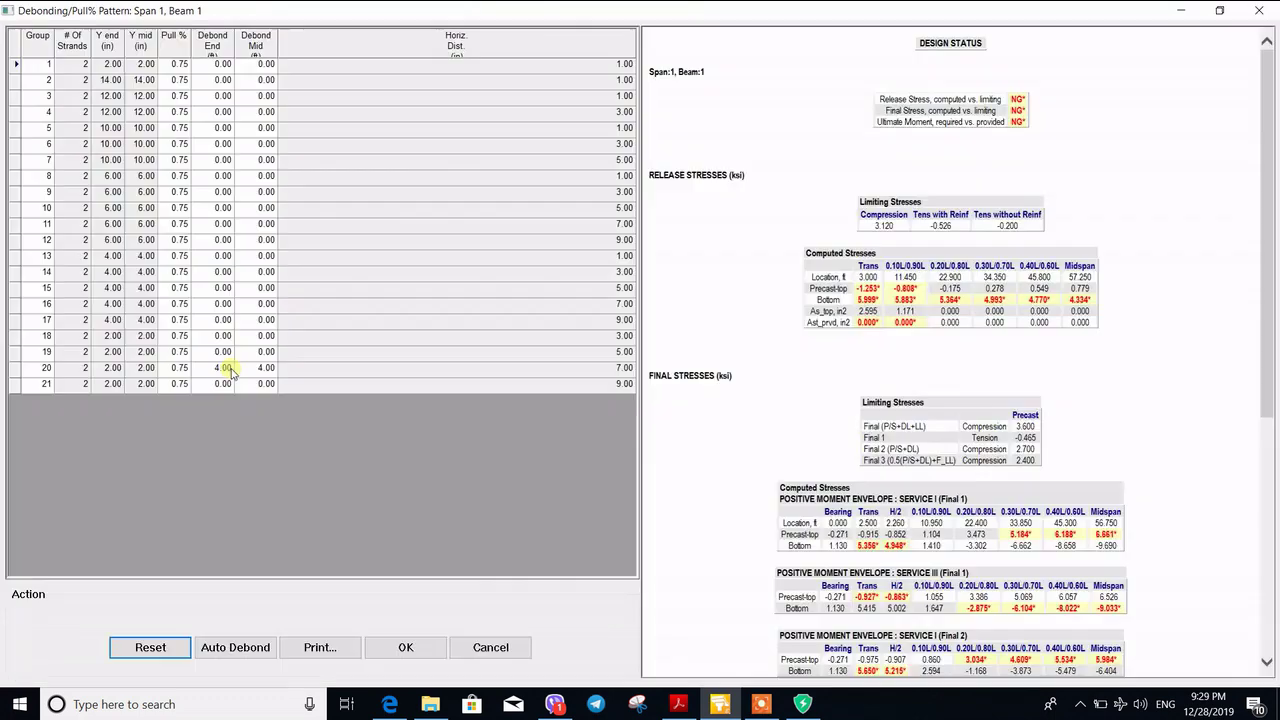
click(222, 336)
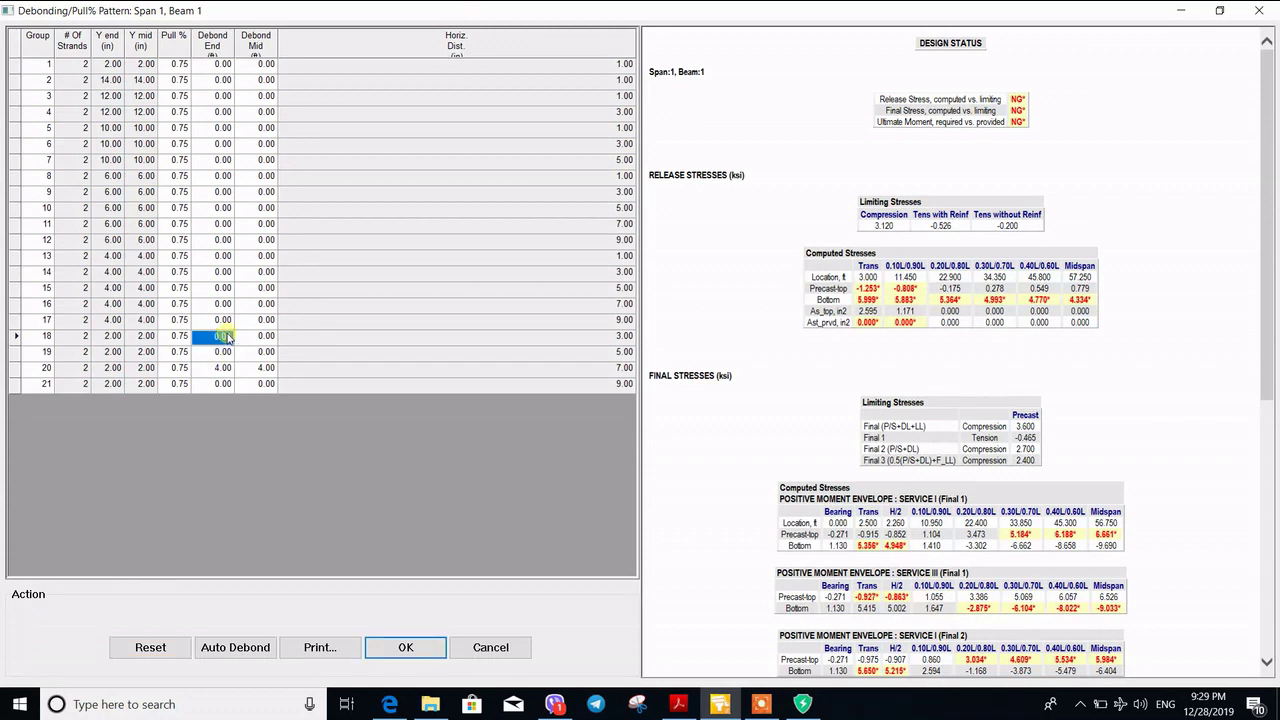
text(4)
click(262, 336)
text(4)
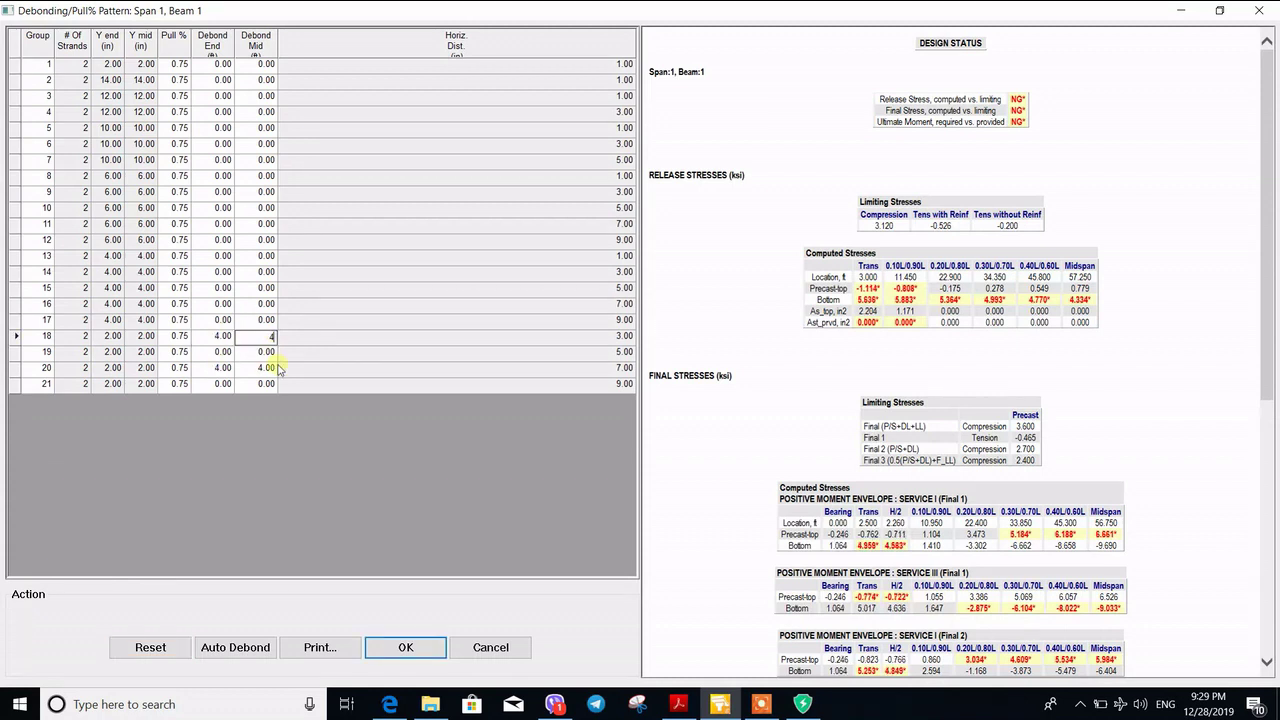
click(406, 647)
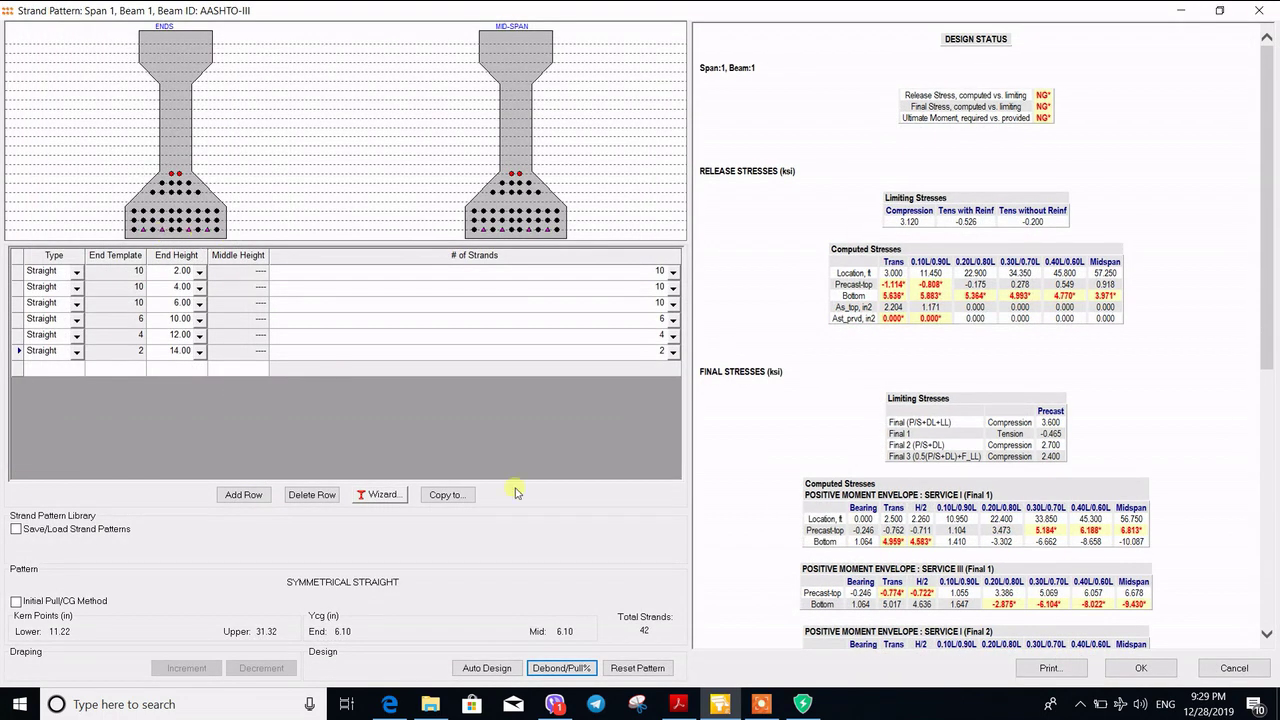
Step: Debond strand group 15 in the 4.00 in row over 4 ft at both end and middle, and apply the pattern
click(568, 667)
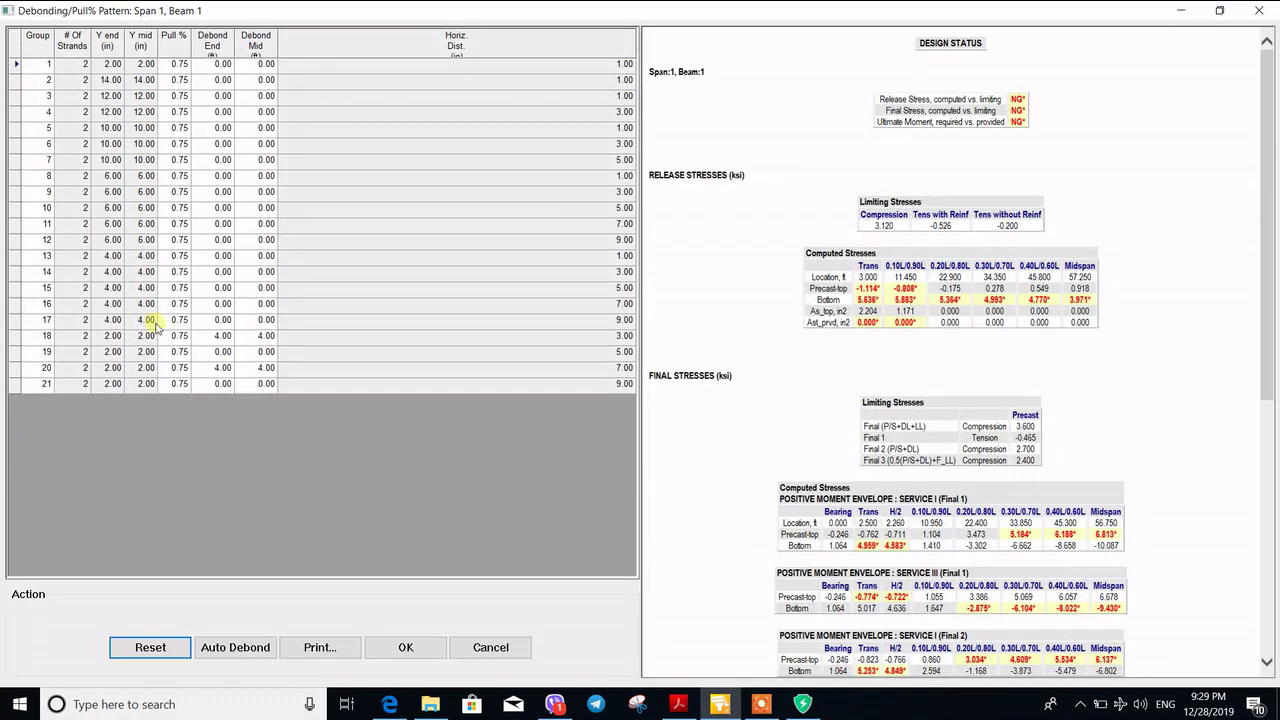
click(226, 288)
text(4)
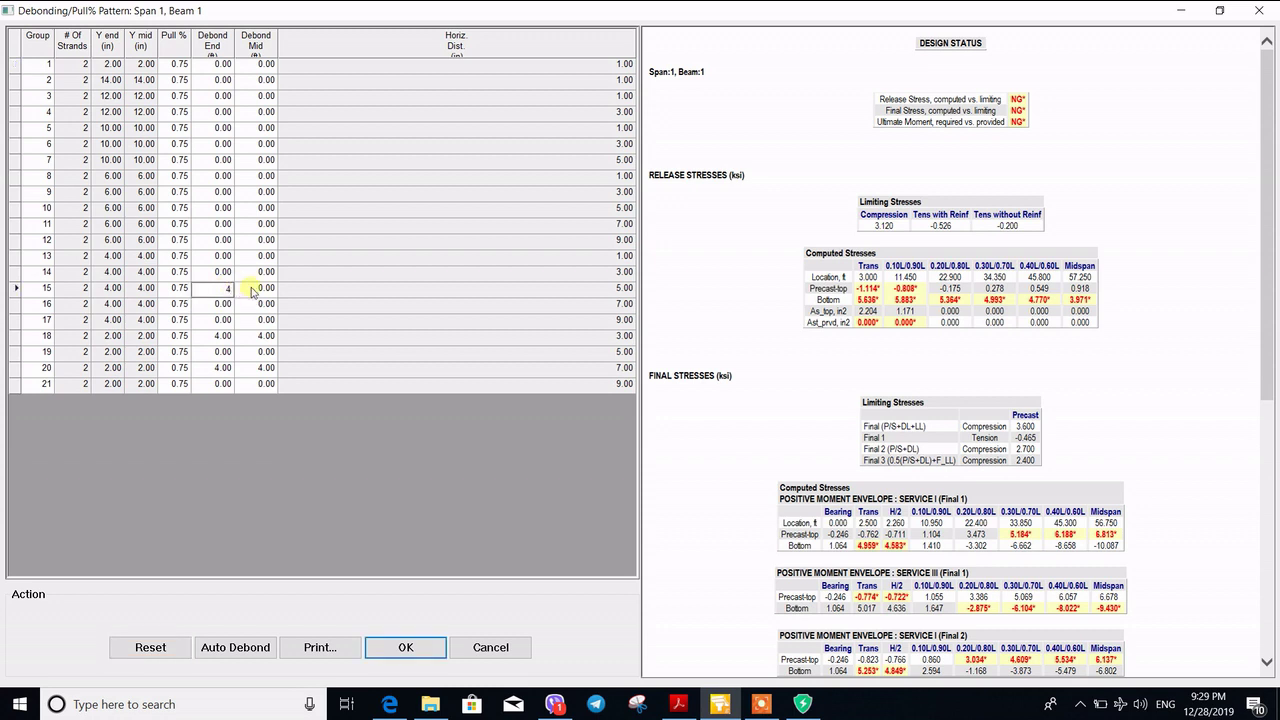
key(Return)
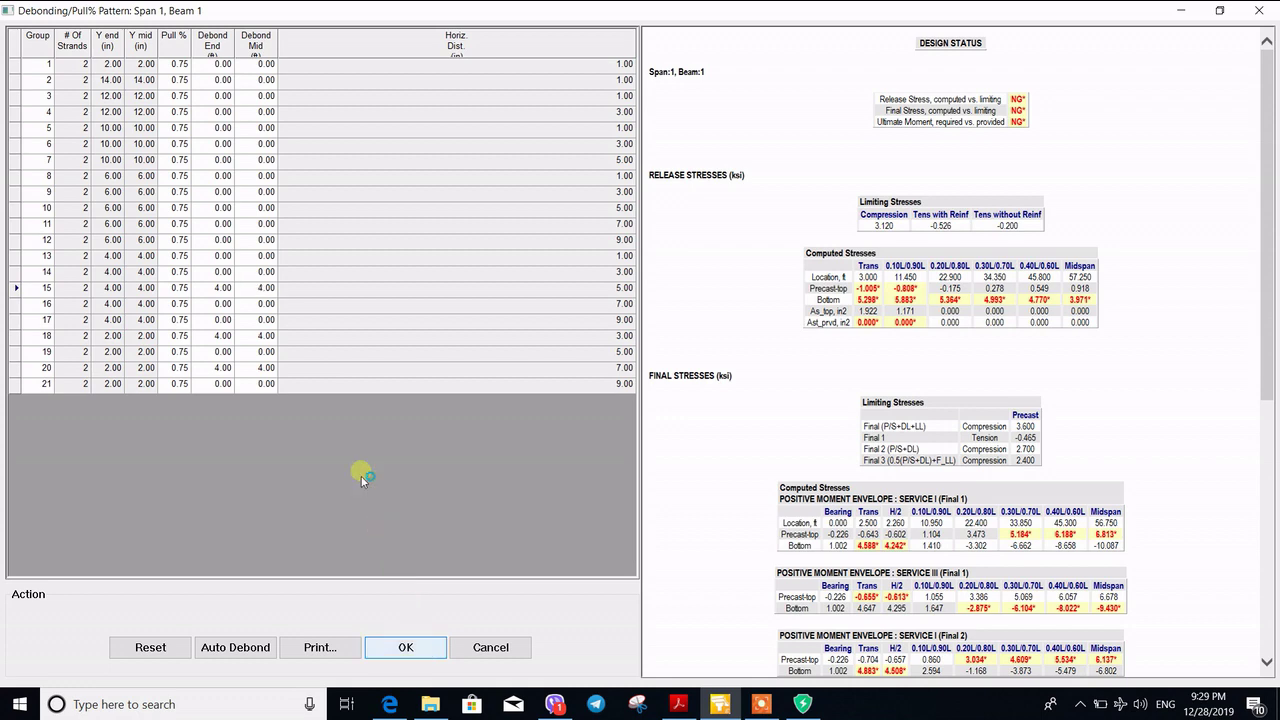
key(Return)
Step: Review beam 1's final stresses, ultimate moment and camber results, and accept its strand pattern
click(700, 421)
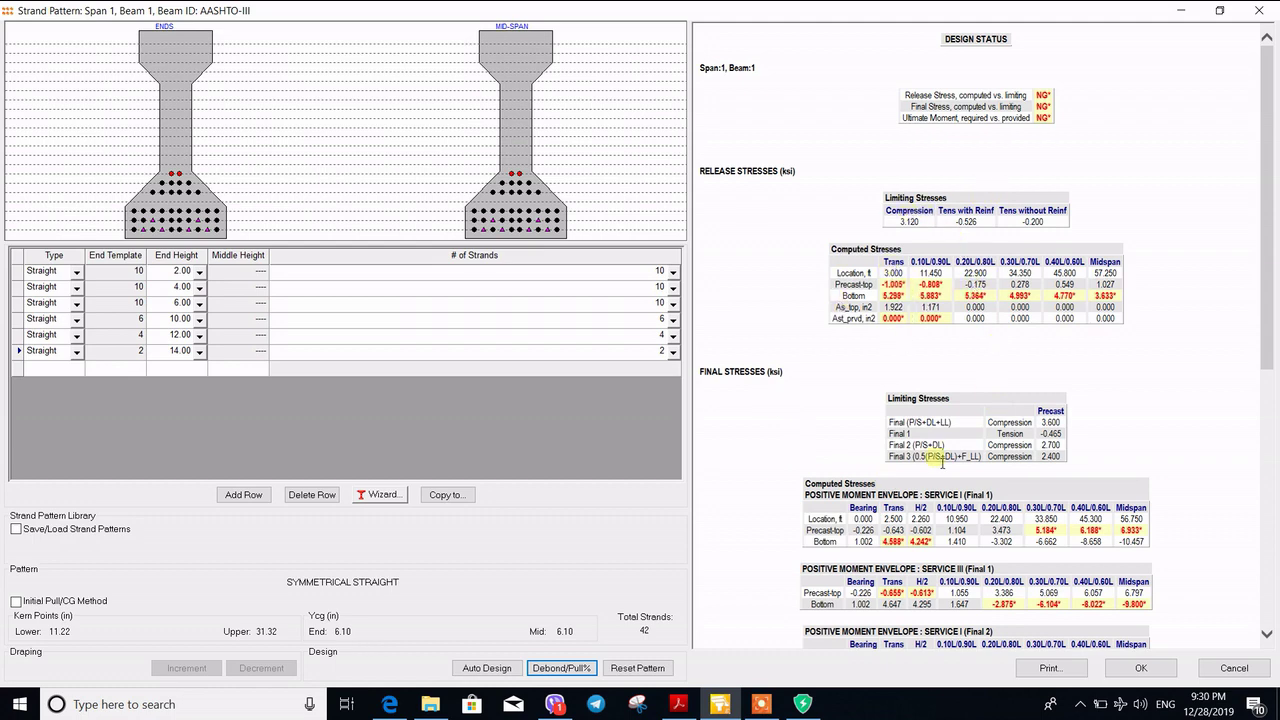
scroll(952, 460, down, 5)
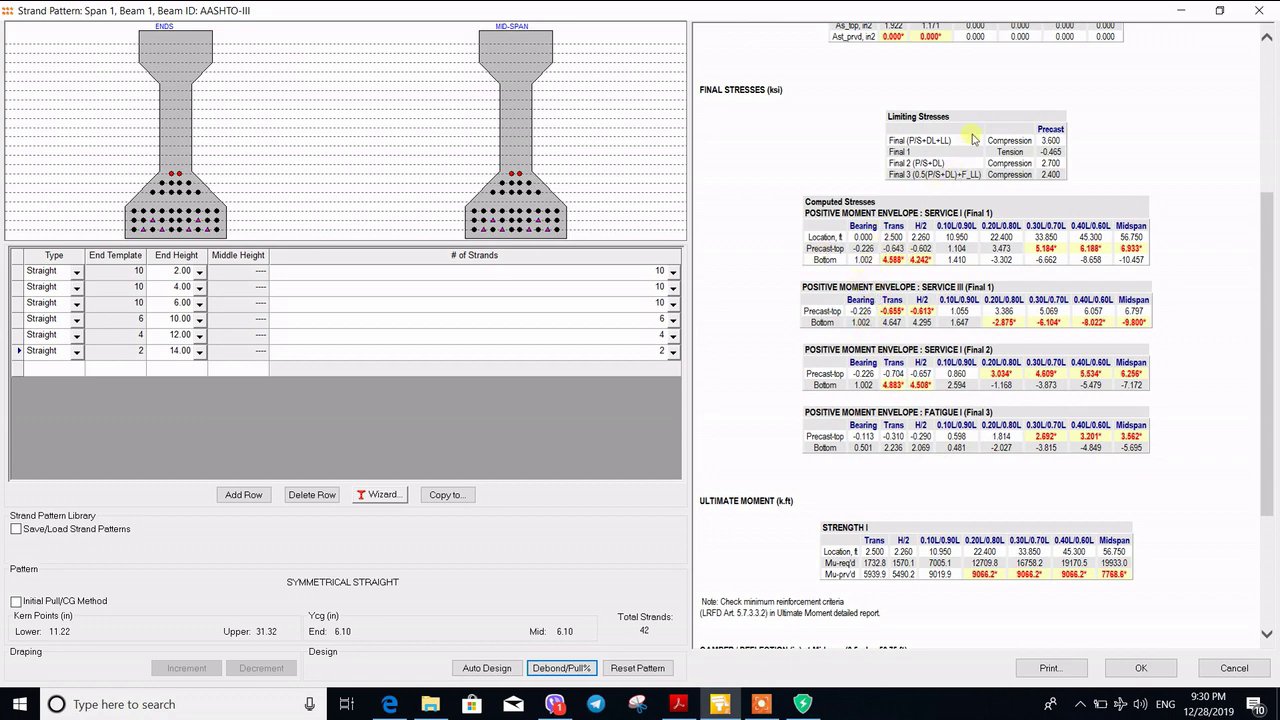
scroll(971, 442, down, 4)
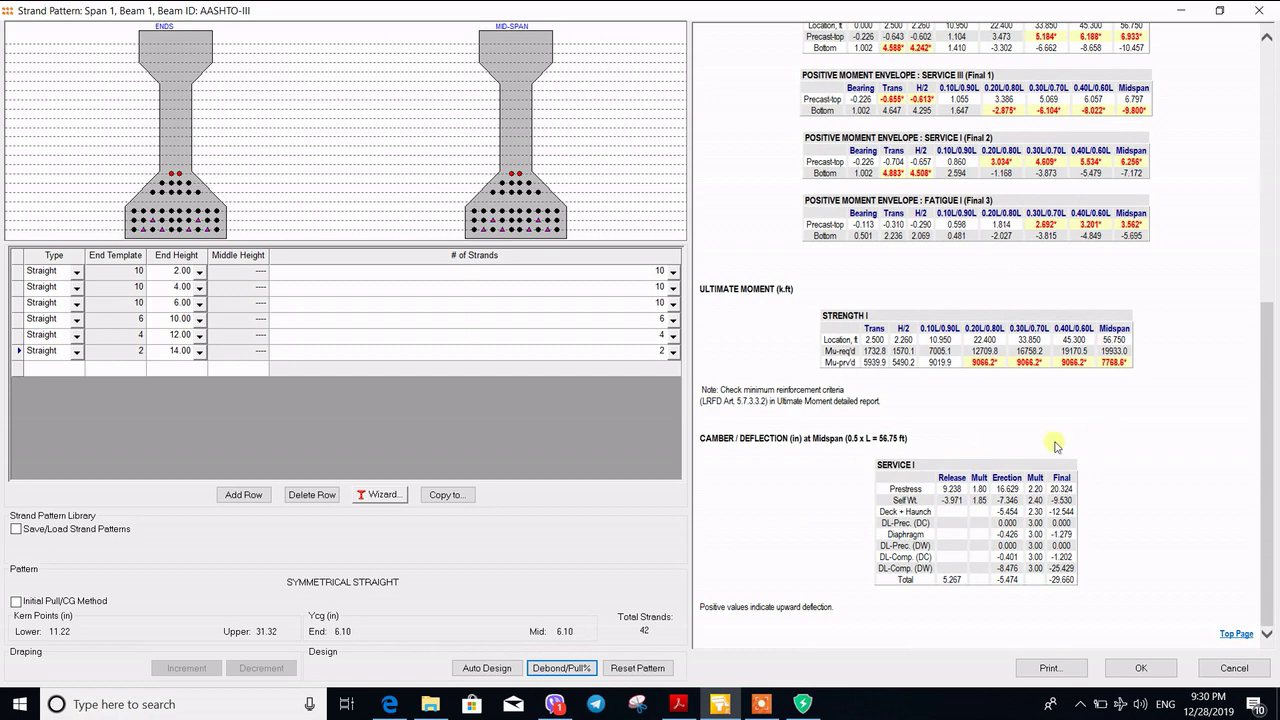
click(1155, 670)
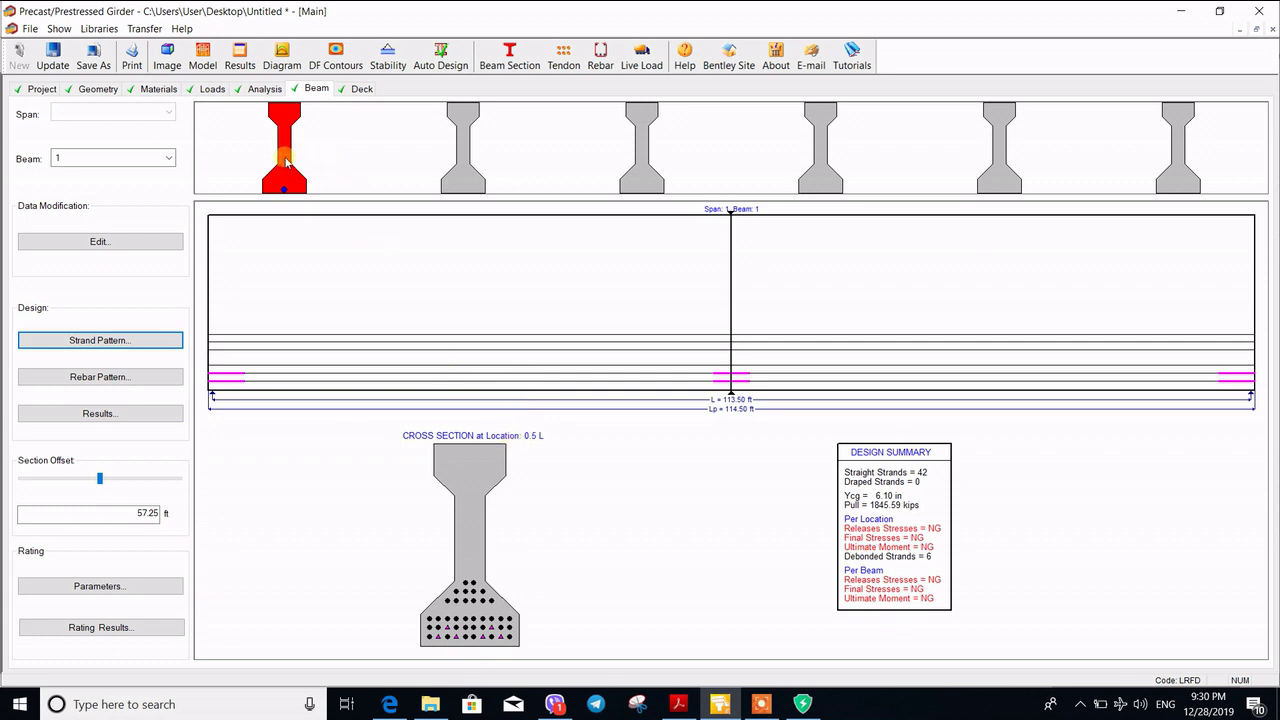
Step: Copy beam 1's strand pattern to all beams and accept the strand pattern design
click(464, 186)
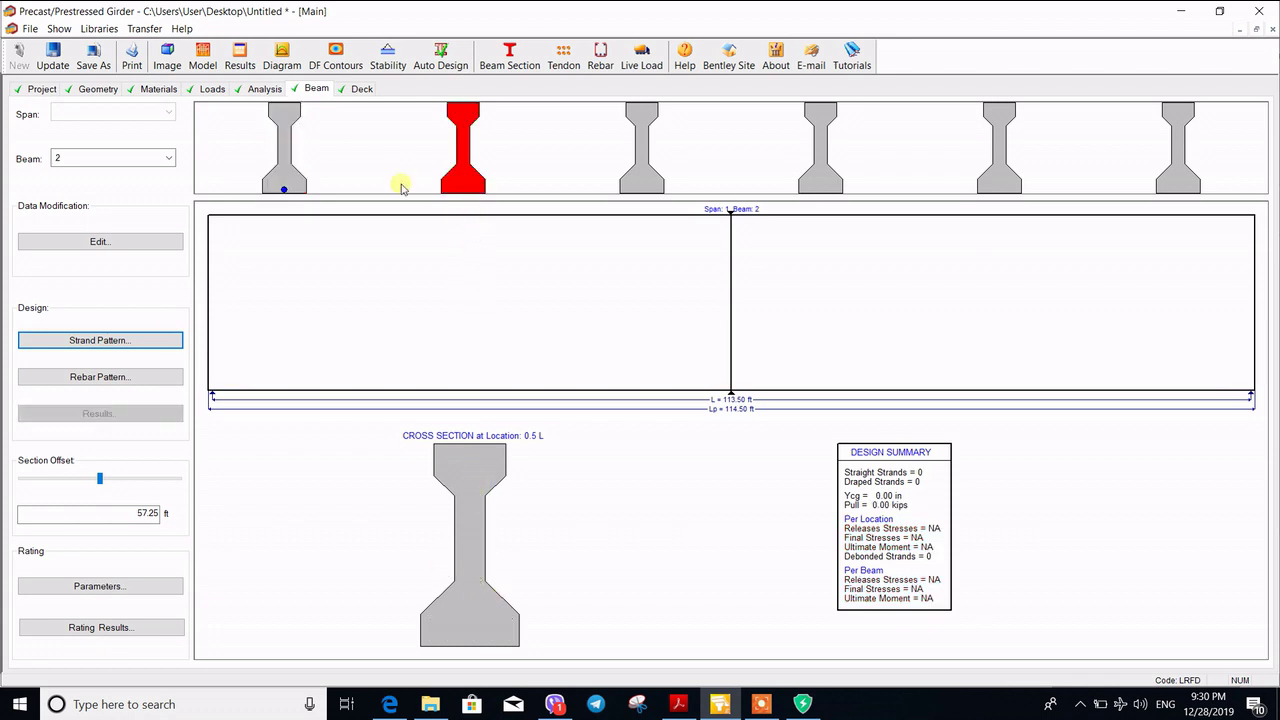
click(288, 148)
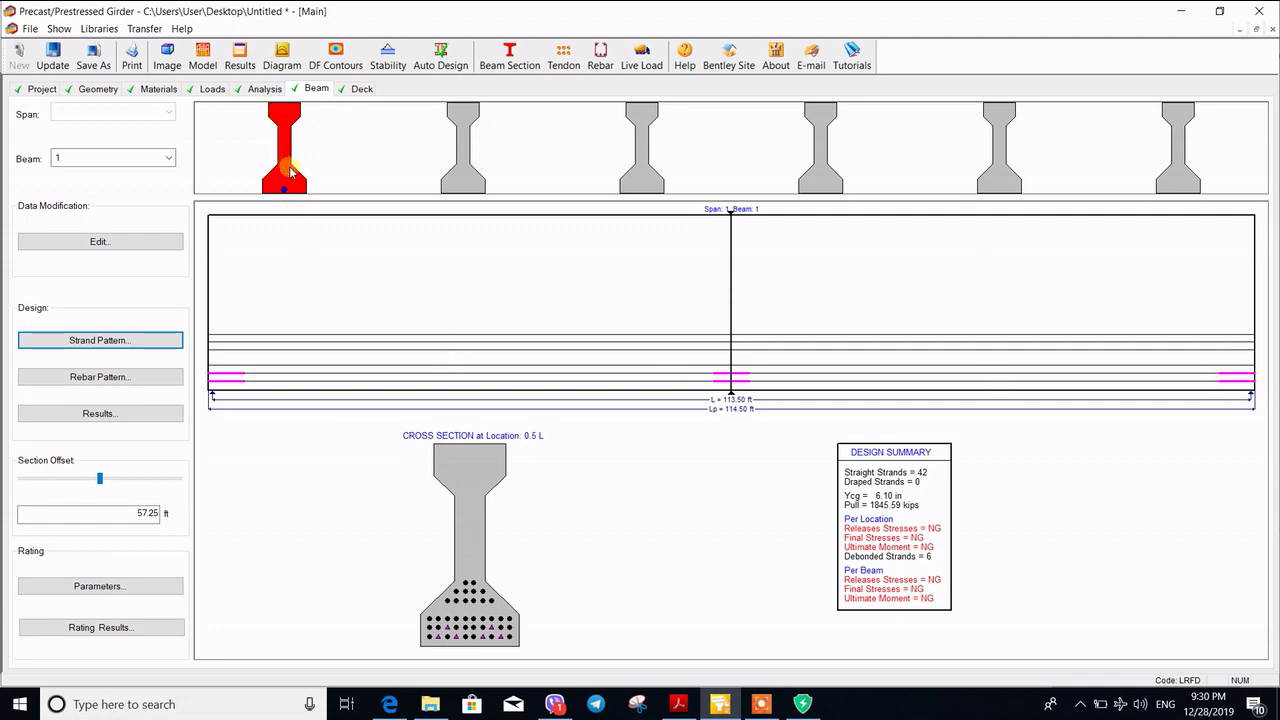
click(131, 340)
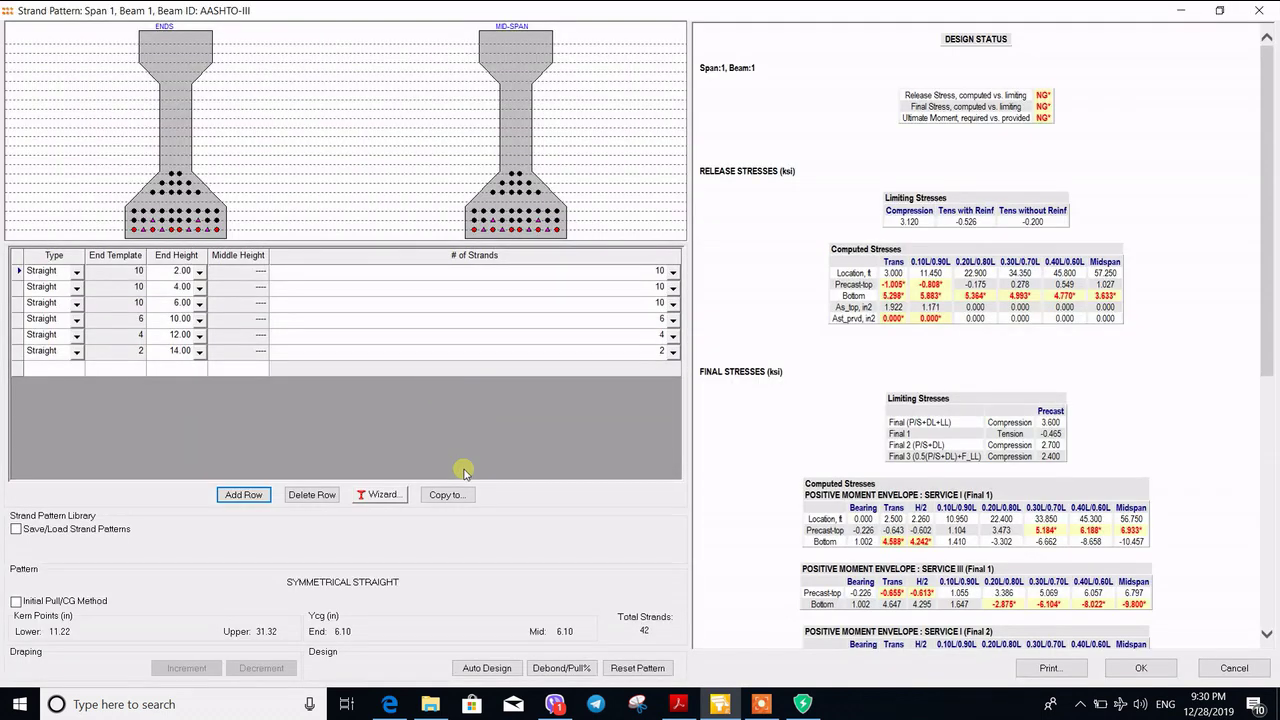
click(446, 494)
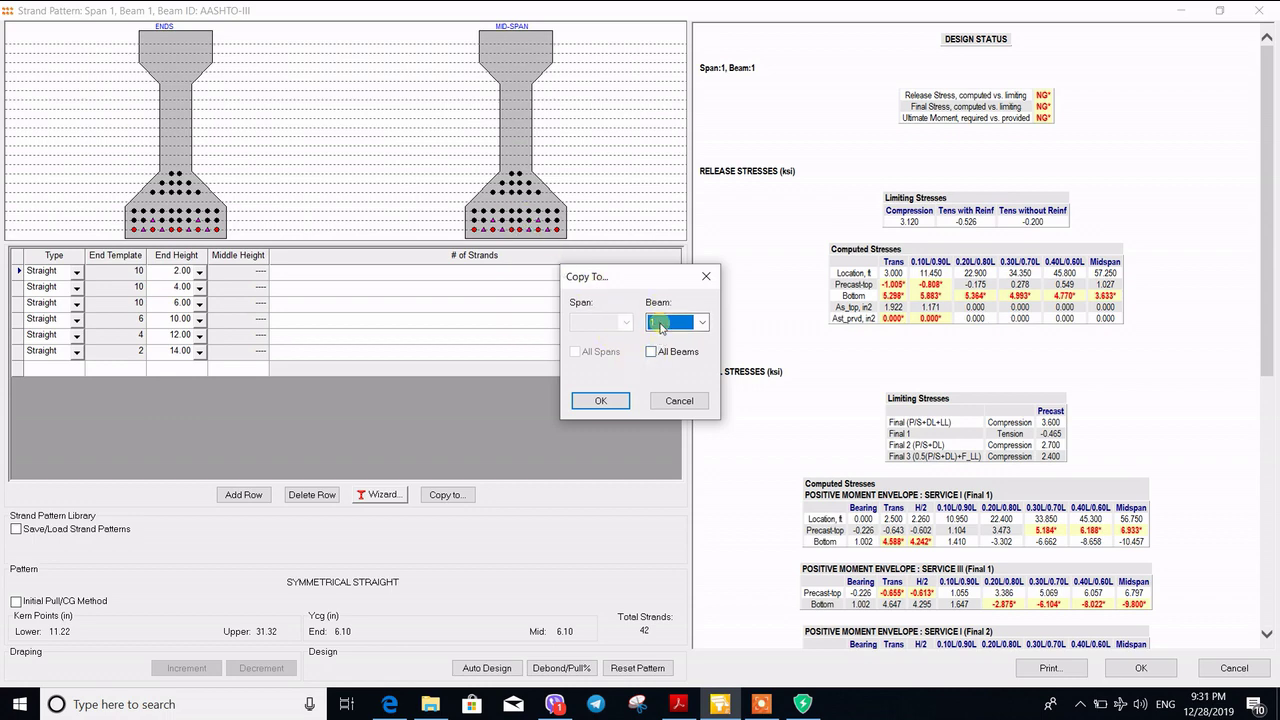
click(651, 351)
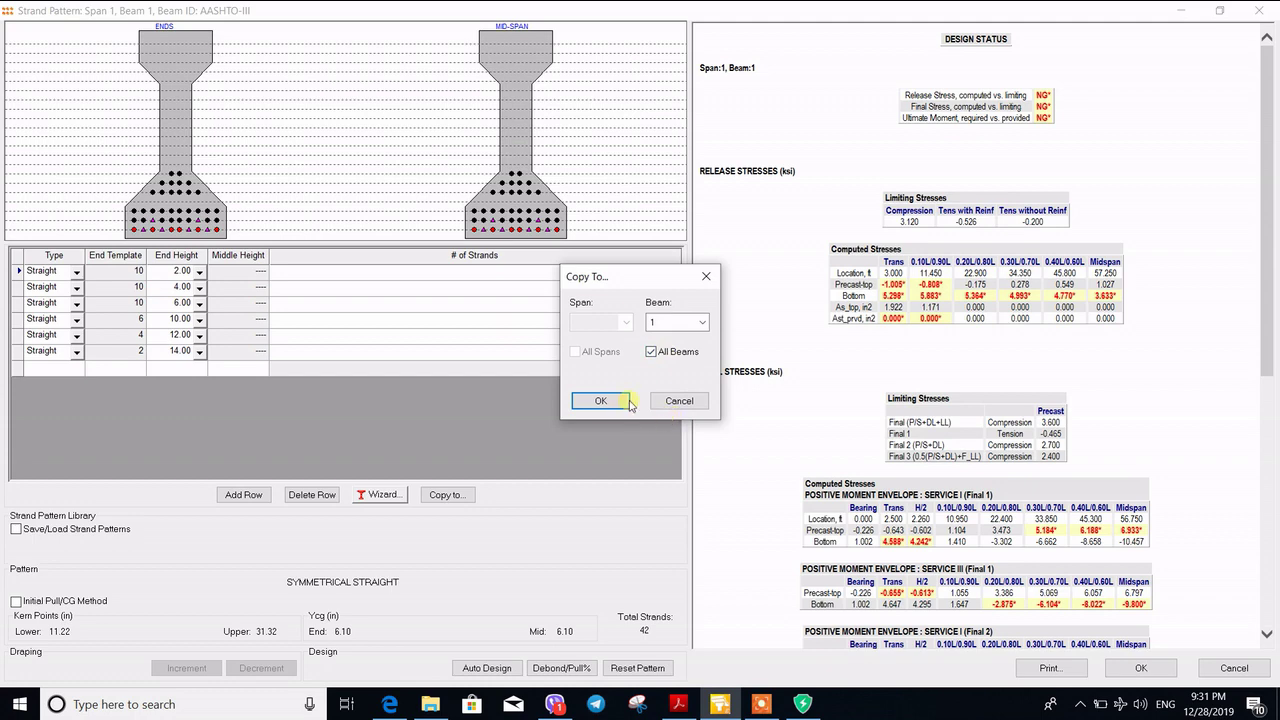
click(629, 401)
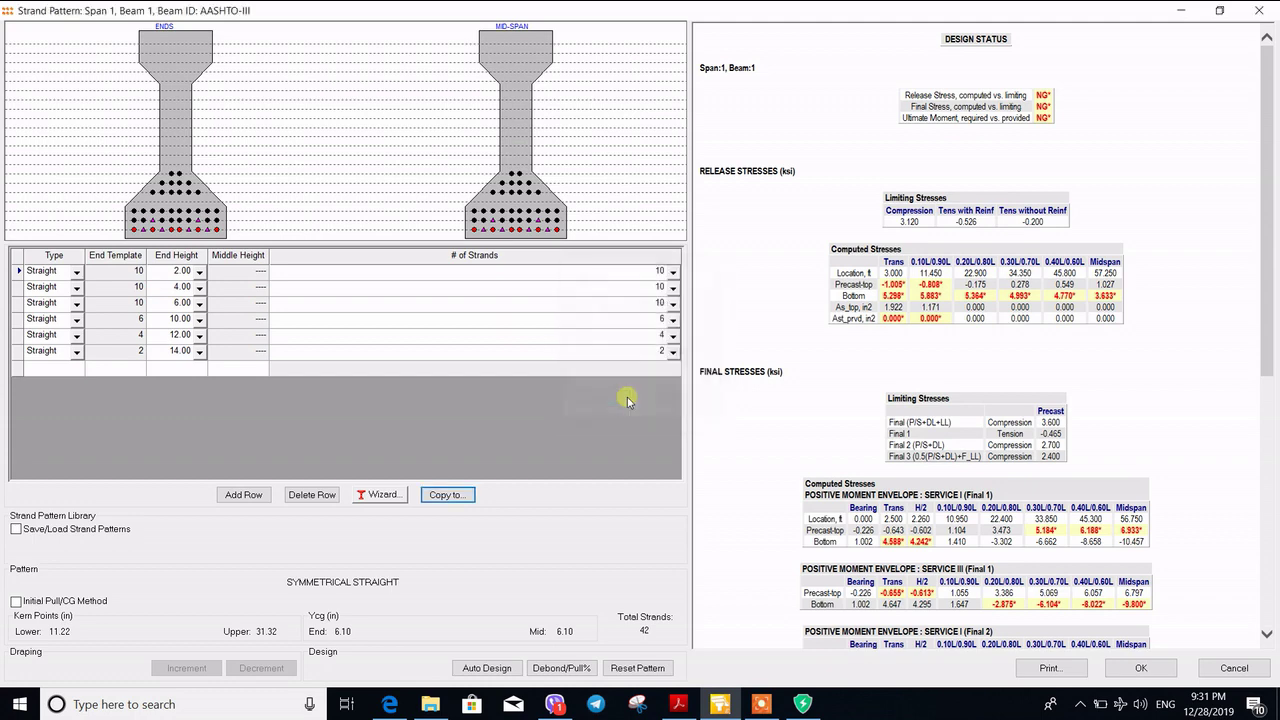
click(1124, 676)
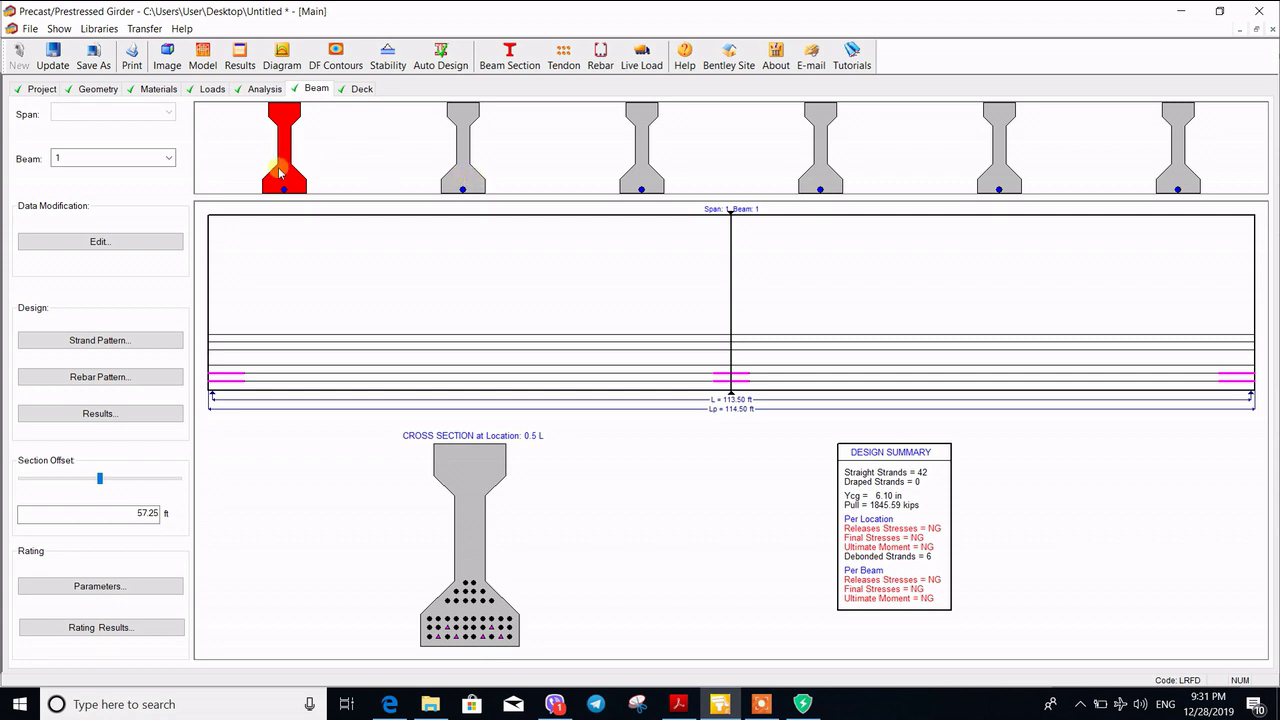
Step: Check the copied strand layout and design summary of beams 2 through 6
click(452, 178)
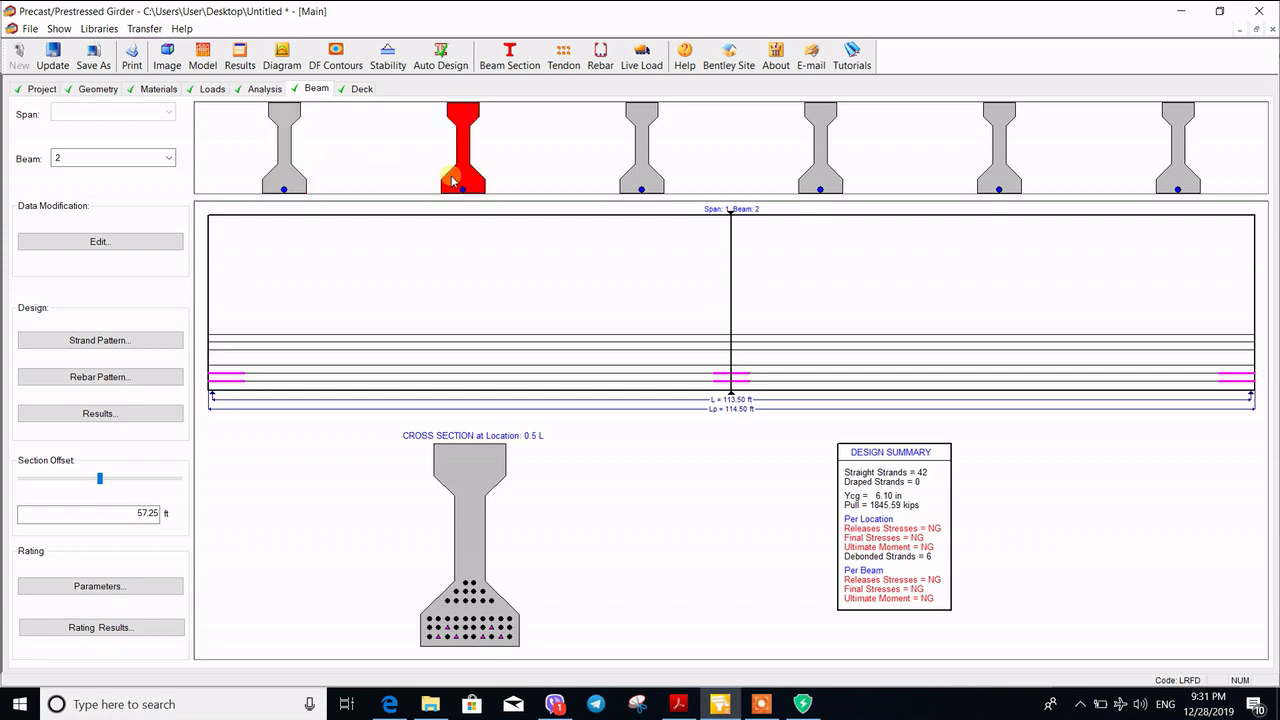
click(652, 170)
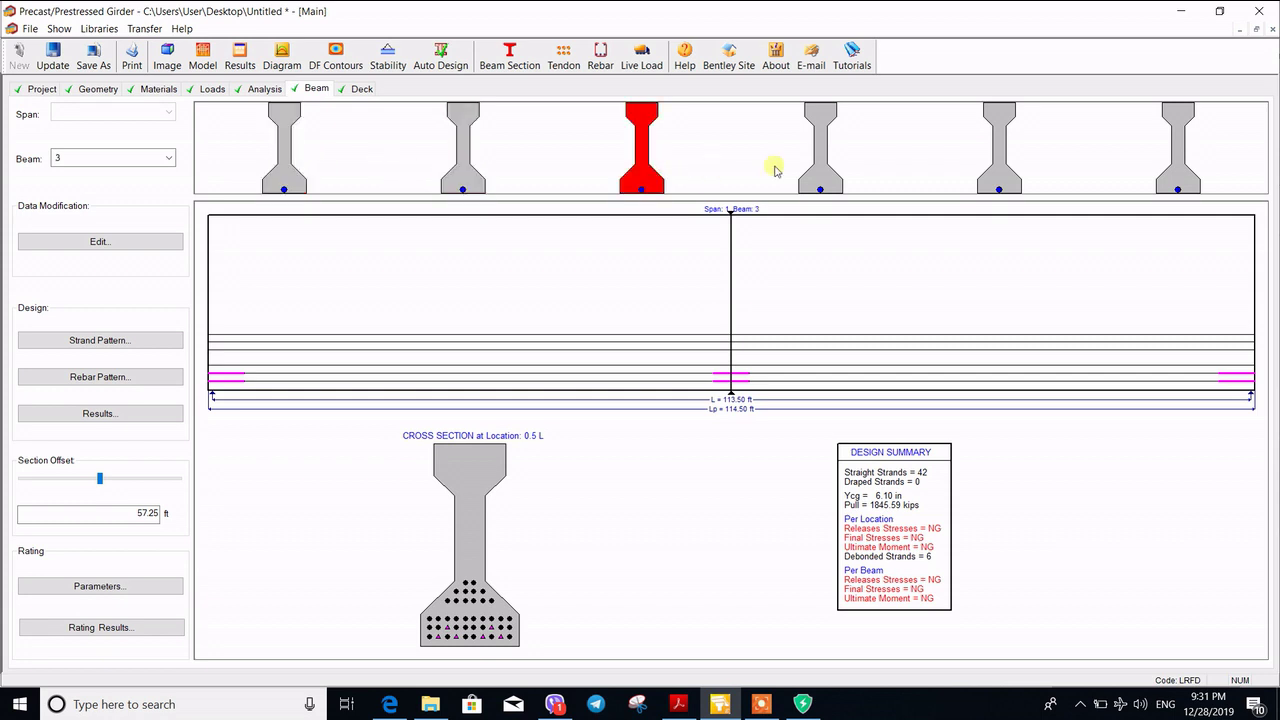
click(804, 170)
click(1010, 168)
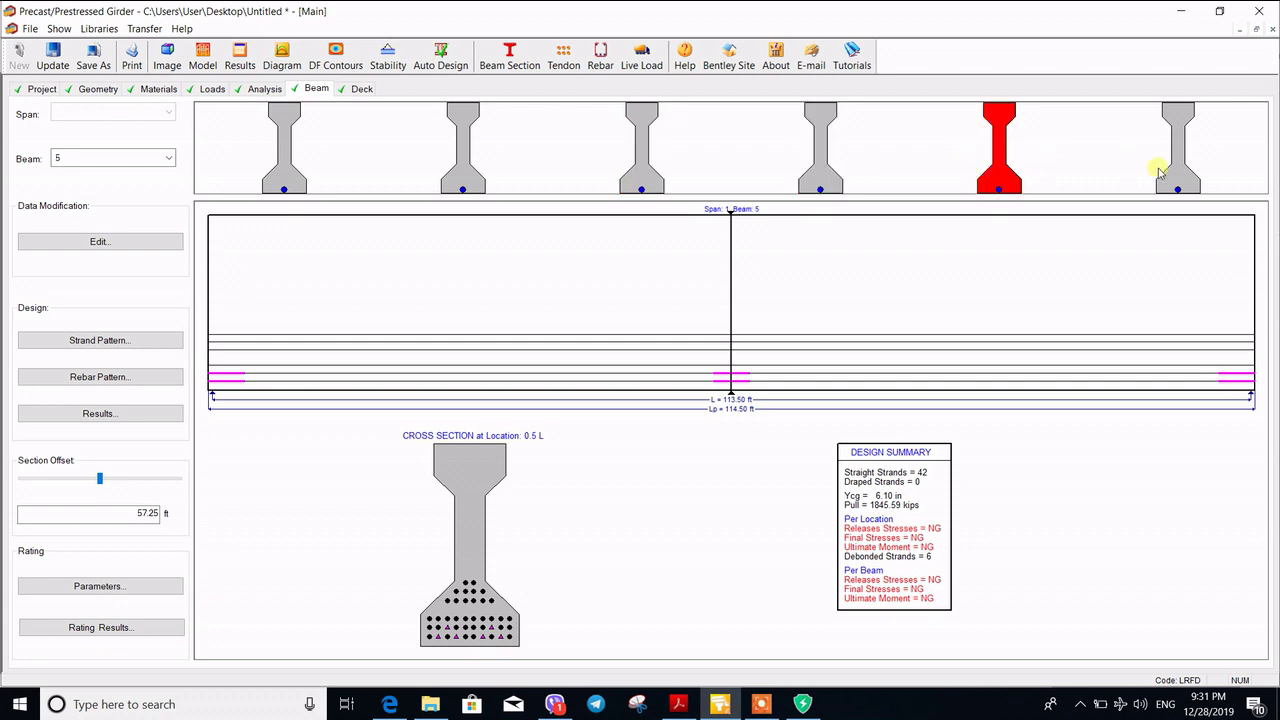
click(1170, 177)
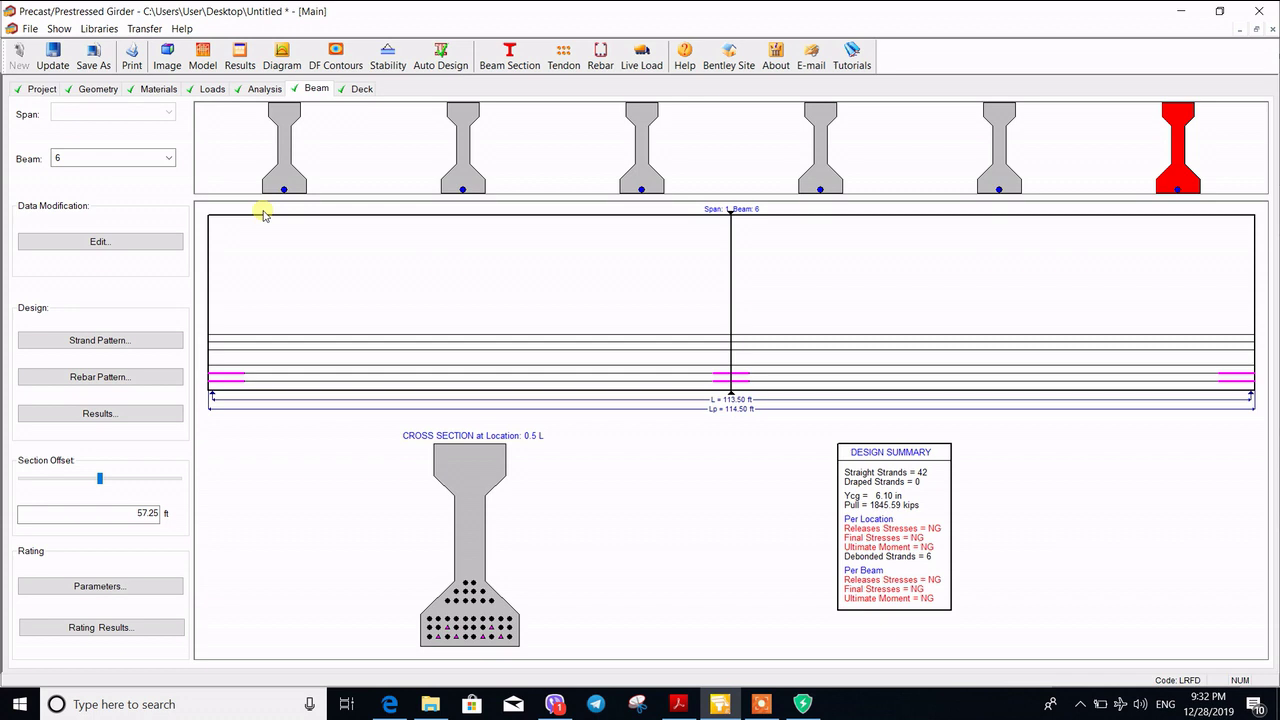
click(761, 704)
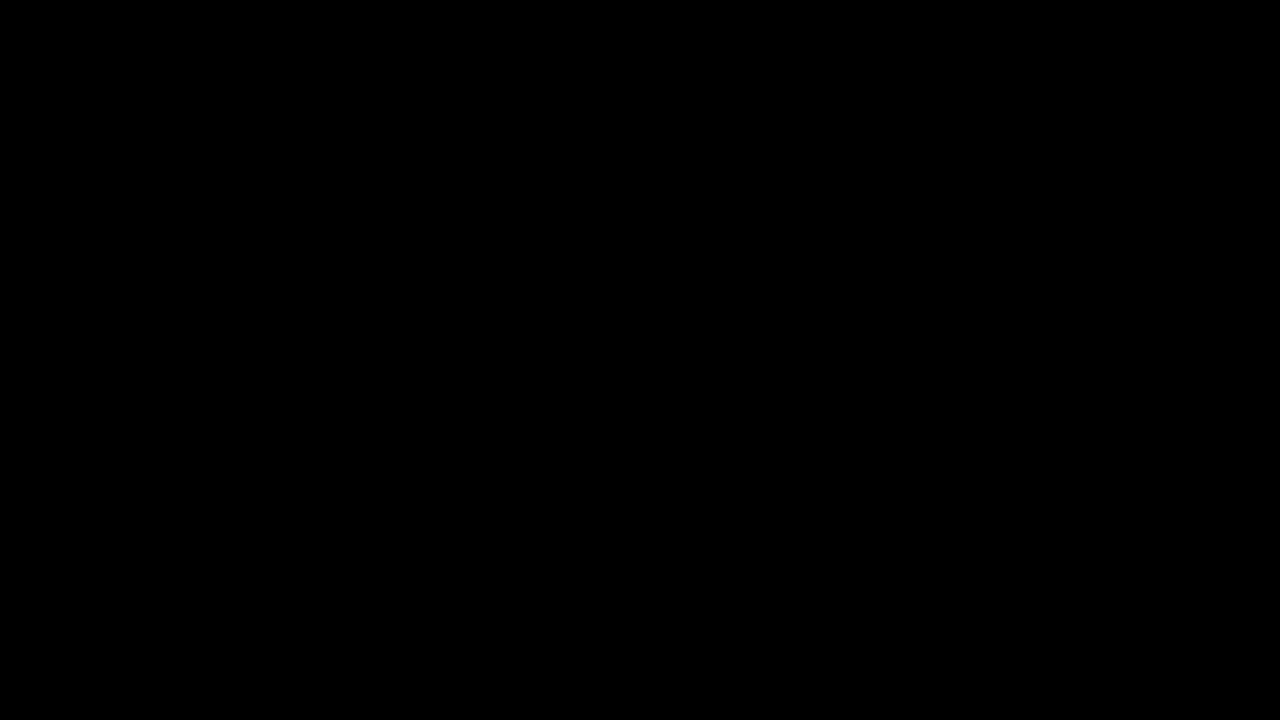